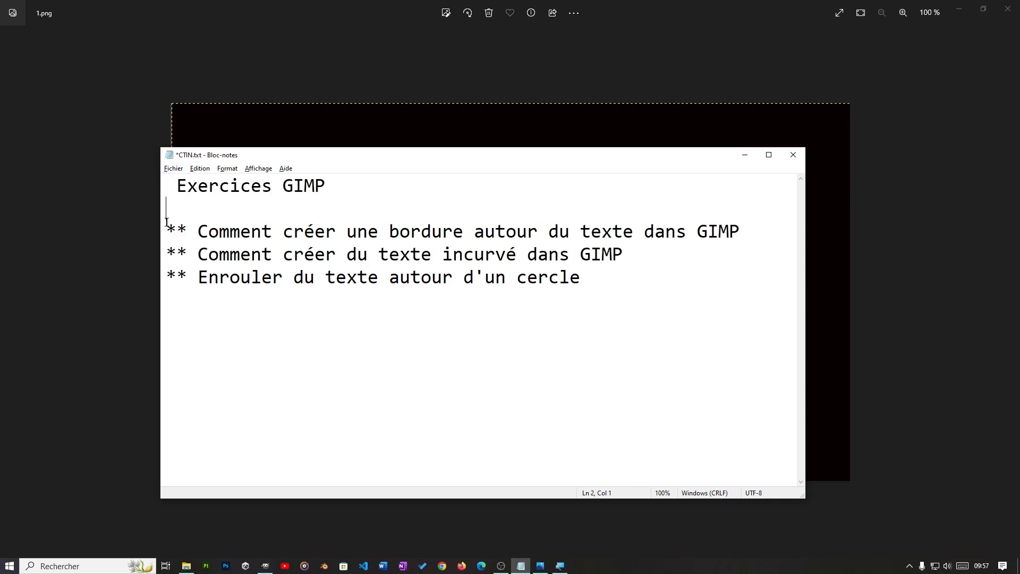
Step: Examine the GIMP exercise list in Notepad and the example images 1.png, 2.png and 3.jpg, and switch to GIMP
{"action": "left_click_drag", "start_coordinate": [166, 223], "coordinate": [615, 283]}
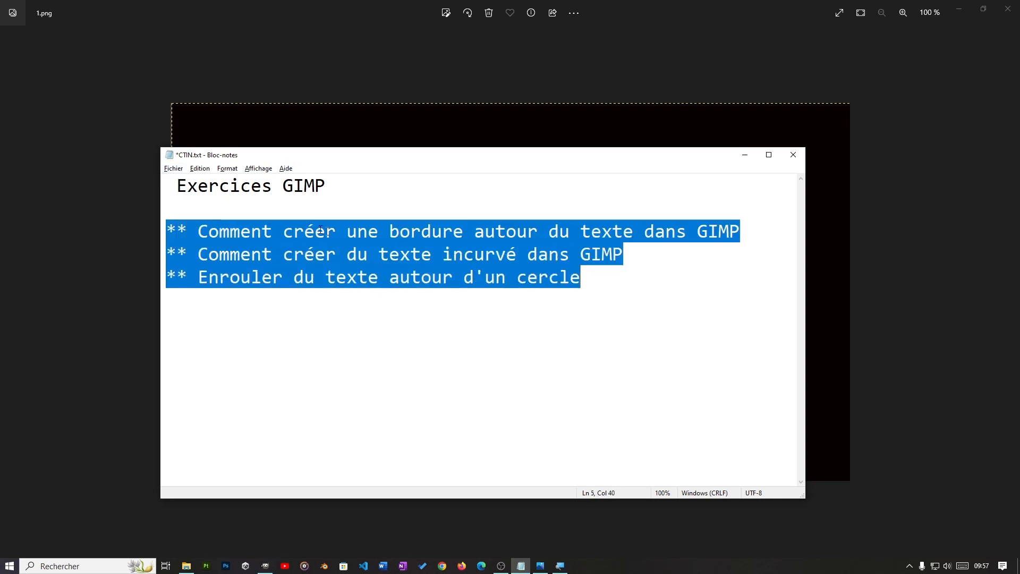
{"action": "left_click", "coordinate": [270, 287]}
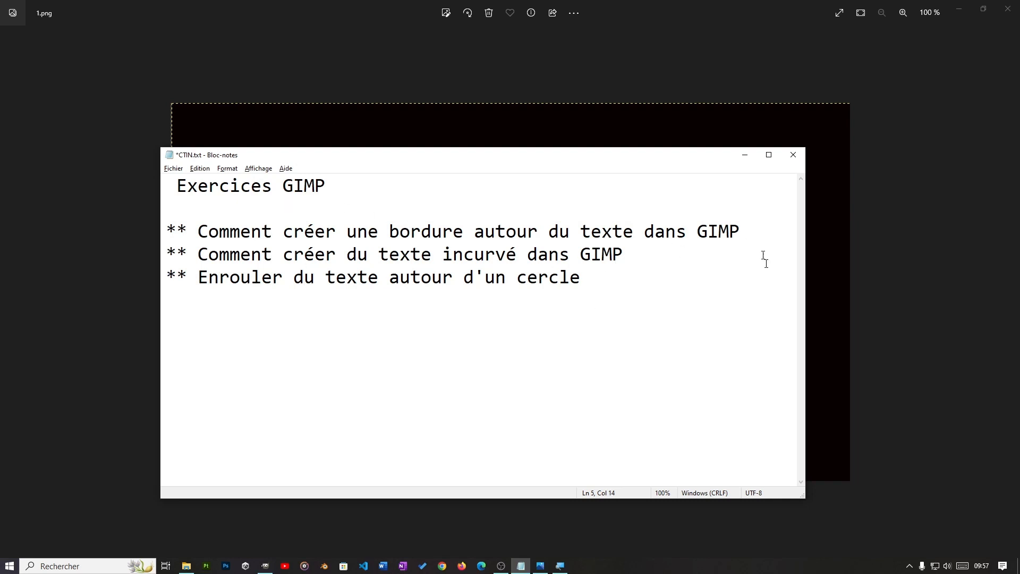
{"action": "left_click", "coordinate": [521, 566]}
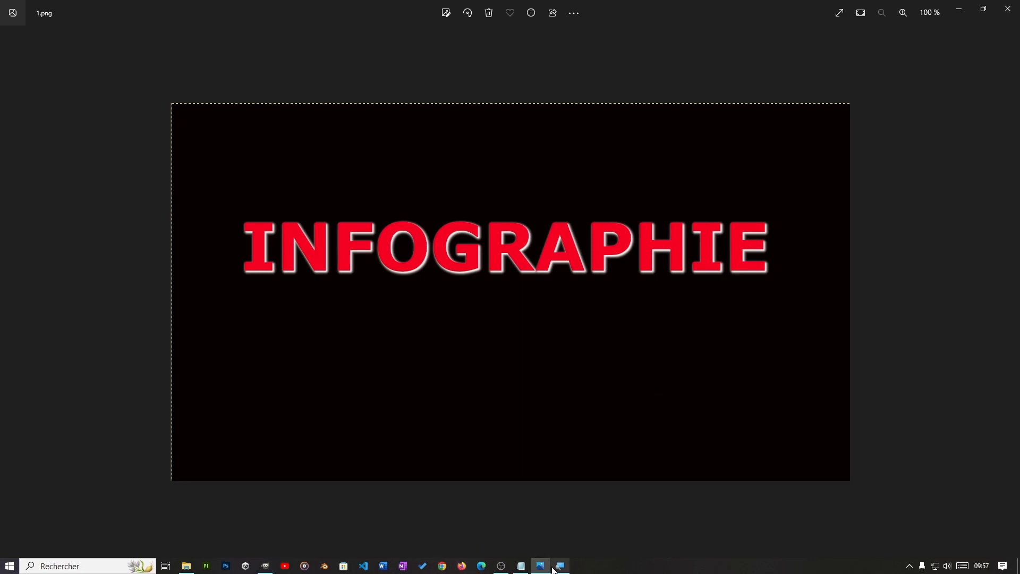
{"action": "left_click", "coordinate": [520, 565]}
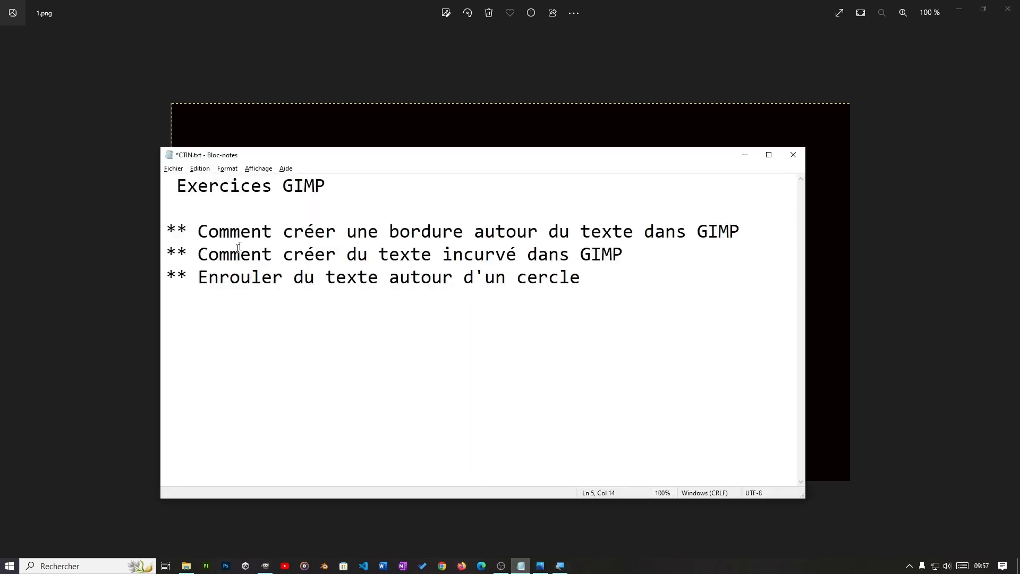
{"action": "left_click", "coordinate": [1010, 291]}
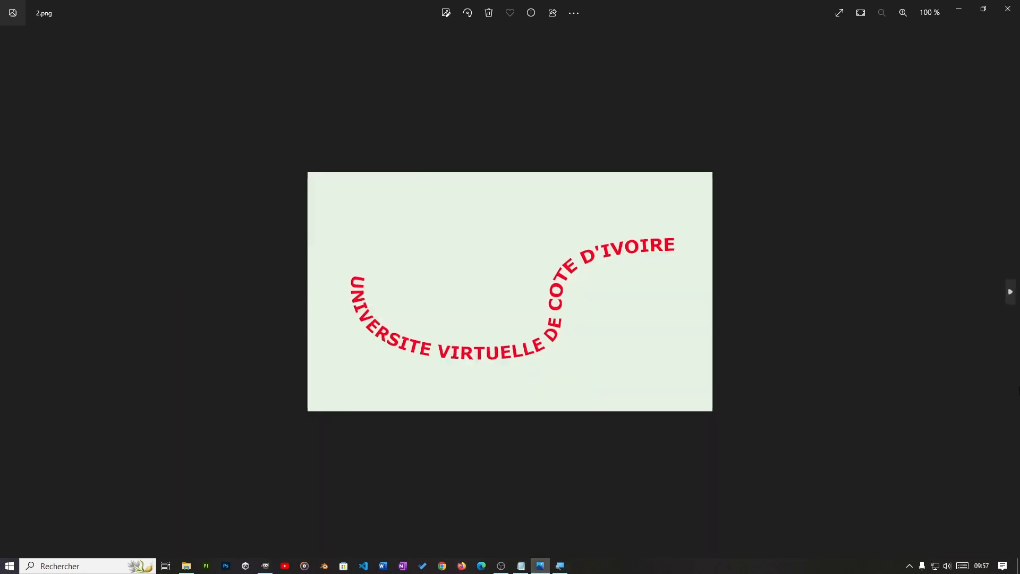
{"action": "left_click", "coordinate": [520, 566]}
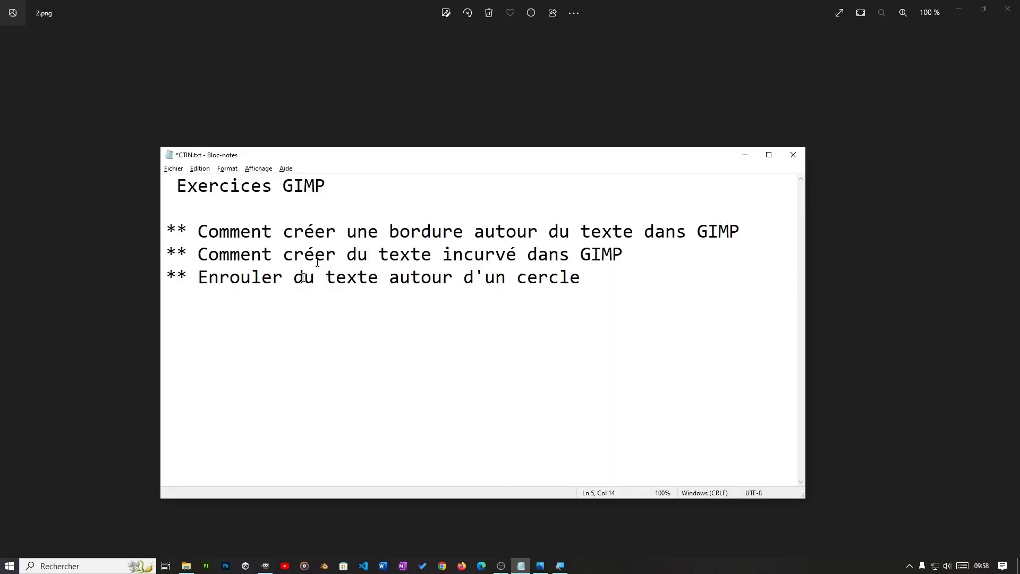
{"action": "left_click", "coordinate": [918, 300]}
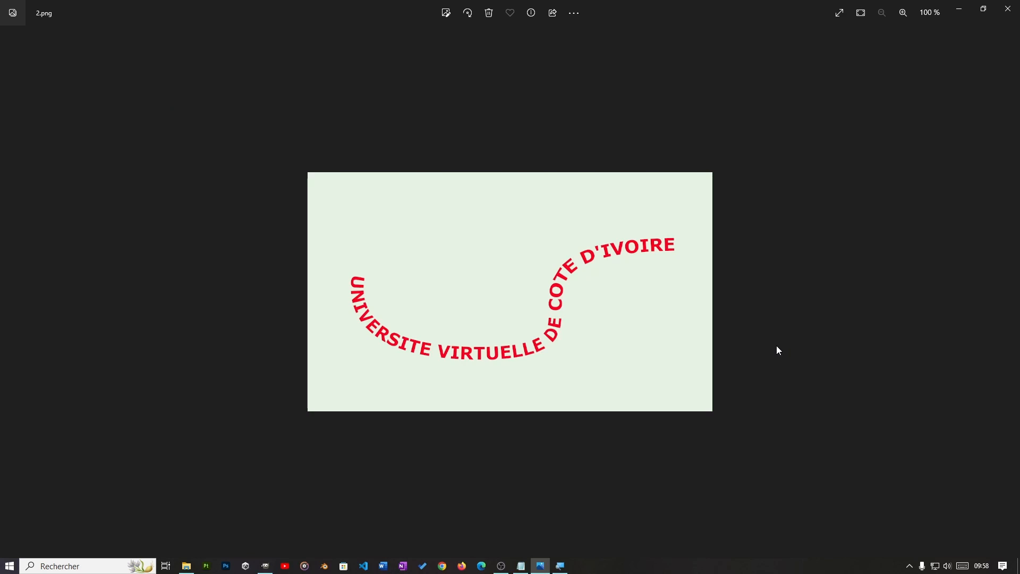
{"action": "key", "text": "Right"}
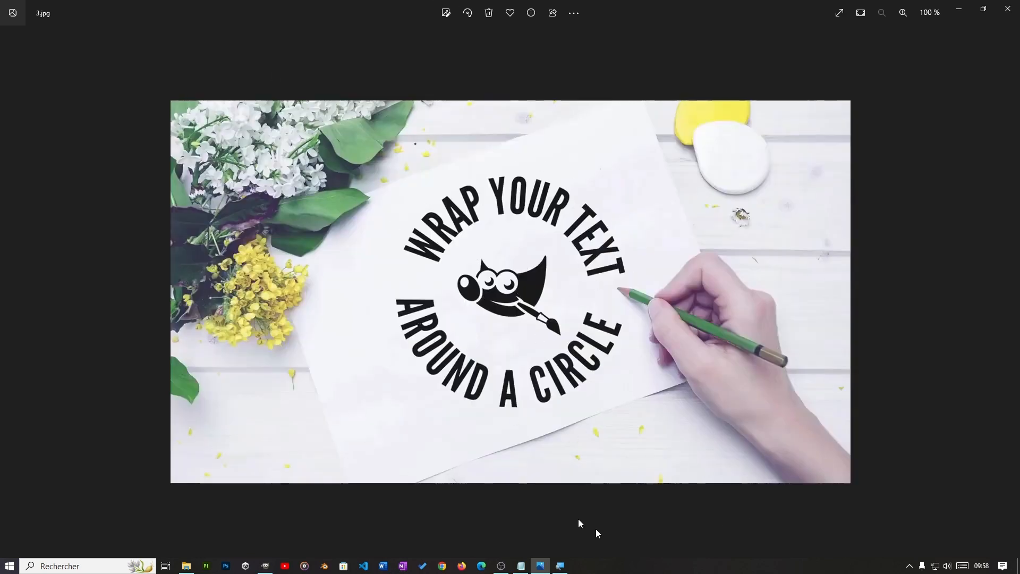
{"action": "left_click", "coordinate": [265, 565]}
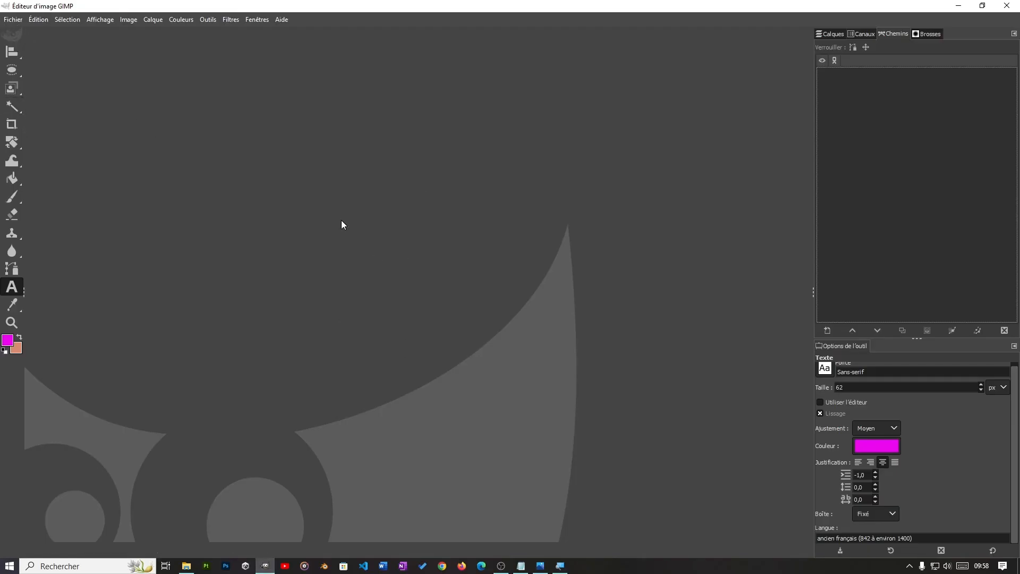
{"action": "left_click", "coordinate": [15, 19]}
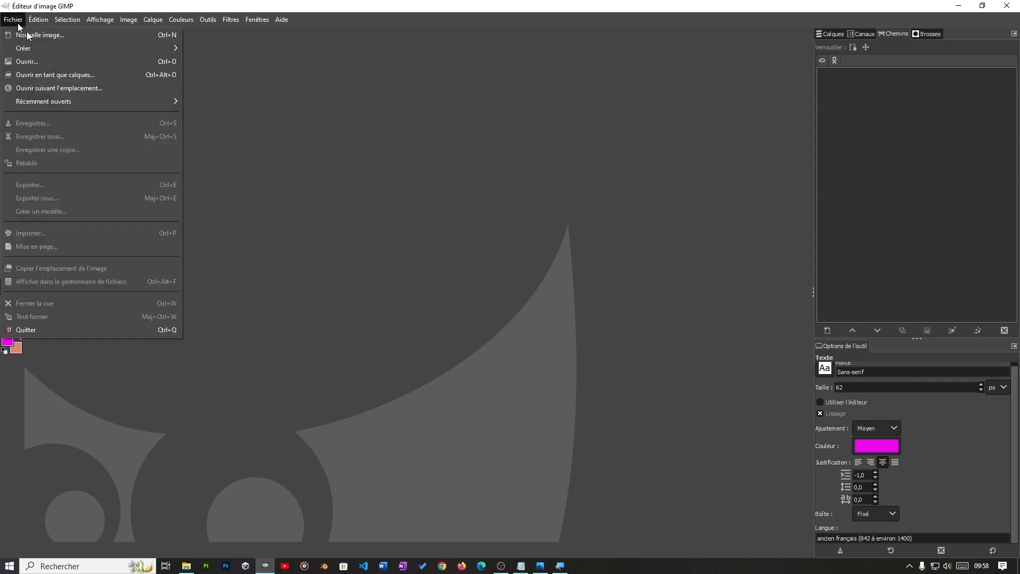
{"action": "left_click", "coordinate": [70, 32]}
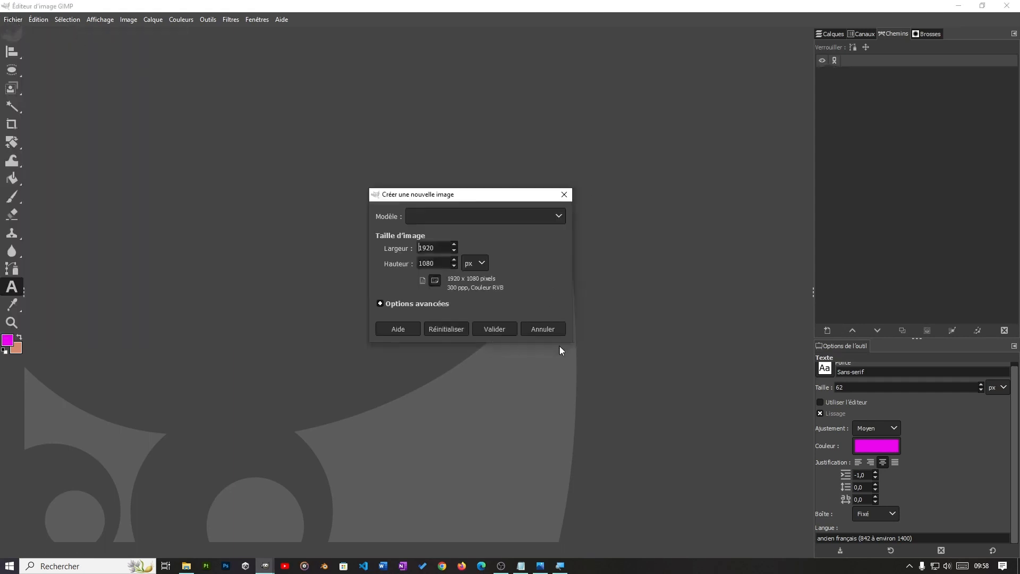
{"action": "left_click", "coordinate": [547, 329]}
Step: Create a new 1920 × 1080 px image at 300 ppi, filled with white (Blanc)
{"action": "key", "text": "ctrl+n"}
{"action": "left_click", "coordinate": [422, 304]}
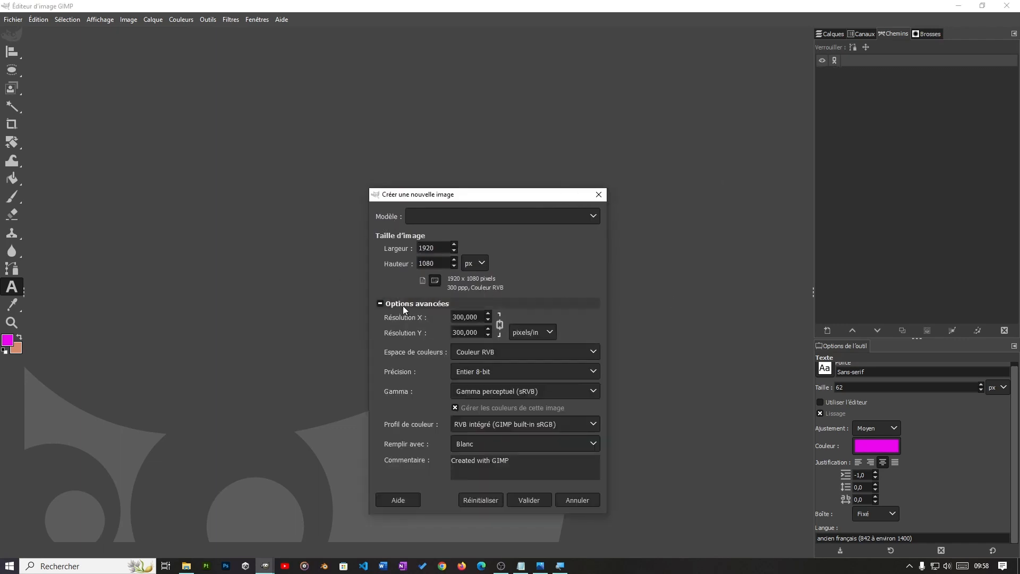
{"action": "left_click", "coordinate": [400, 304]}
{"action": "left_click", "coordinate": [397, 302]}
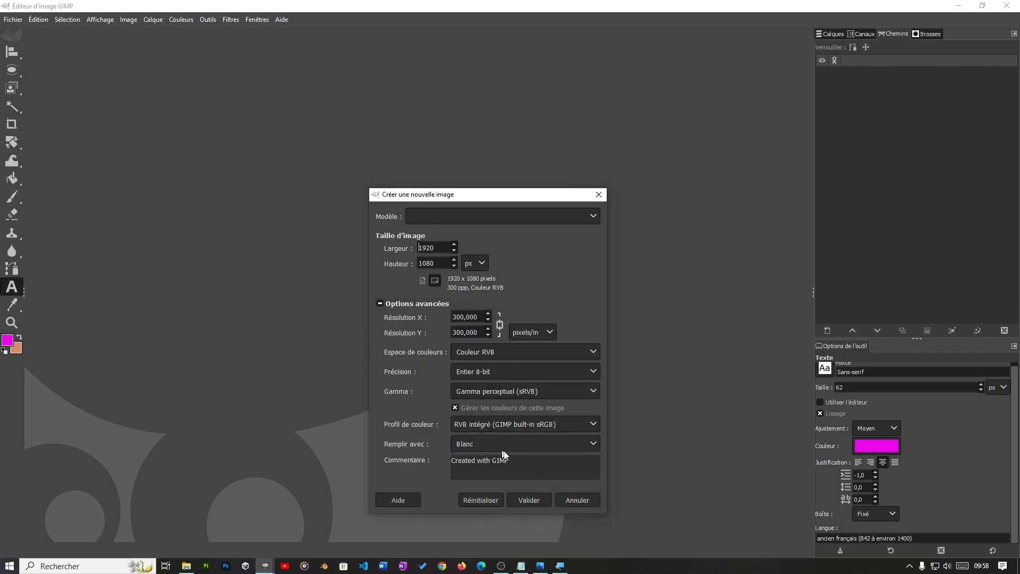
{"action": "left_click", "coordinate": [483, 447]}
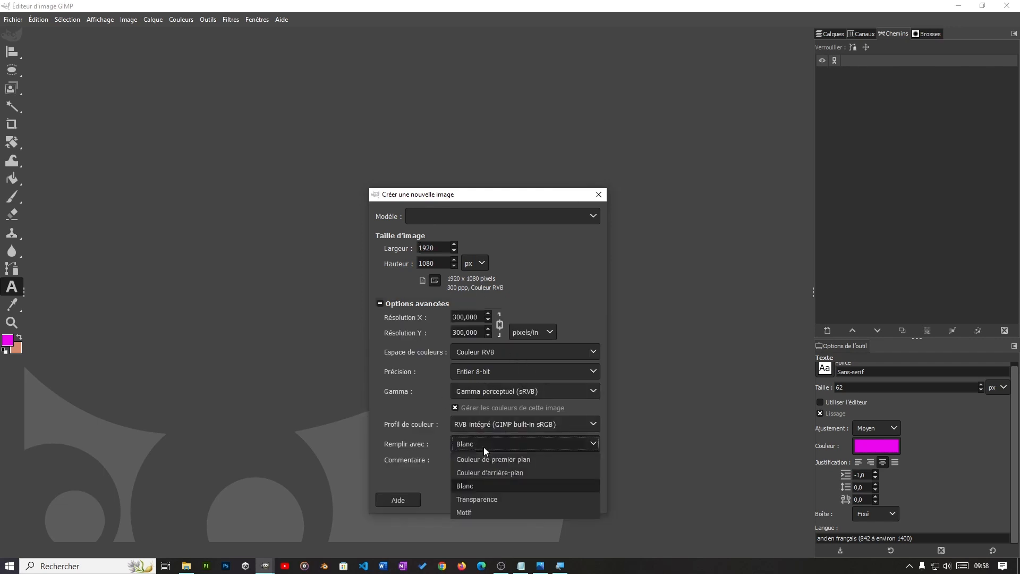
{"action": "left_click", "coordinate": [479, 486]}
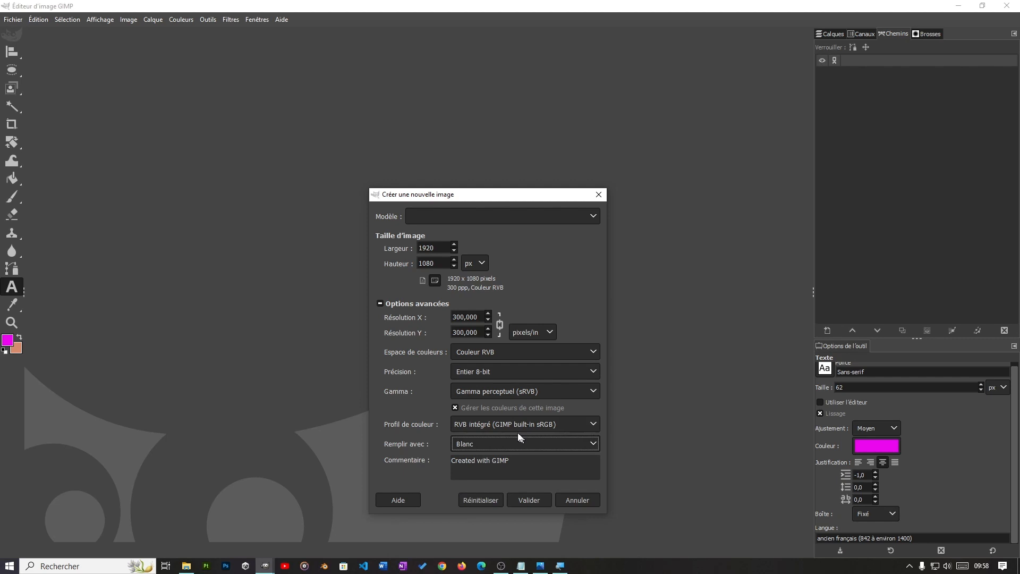
{"action": "left_click", "coordinate": [521, 500]}
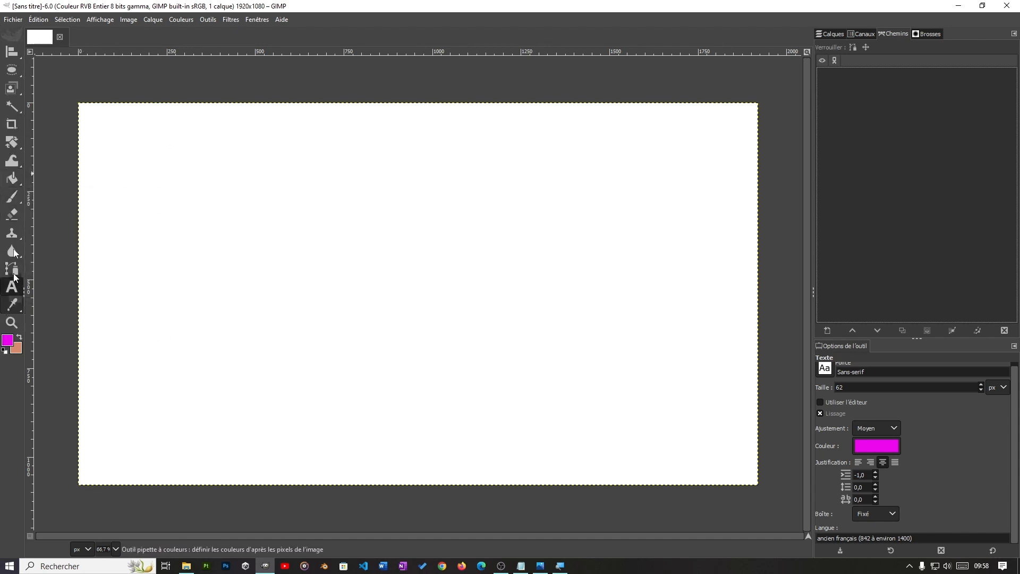
Step: Set the foreground colour to black (000000) and fill the whole canvas with it
{"action": "mouse_move", "coordinate": [11, 183]}
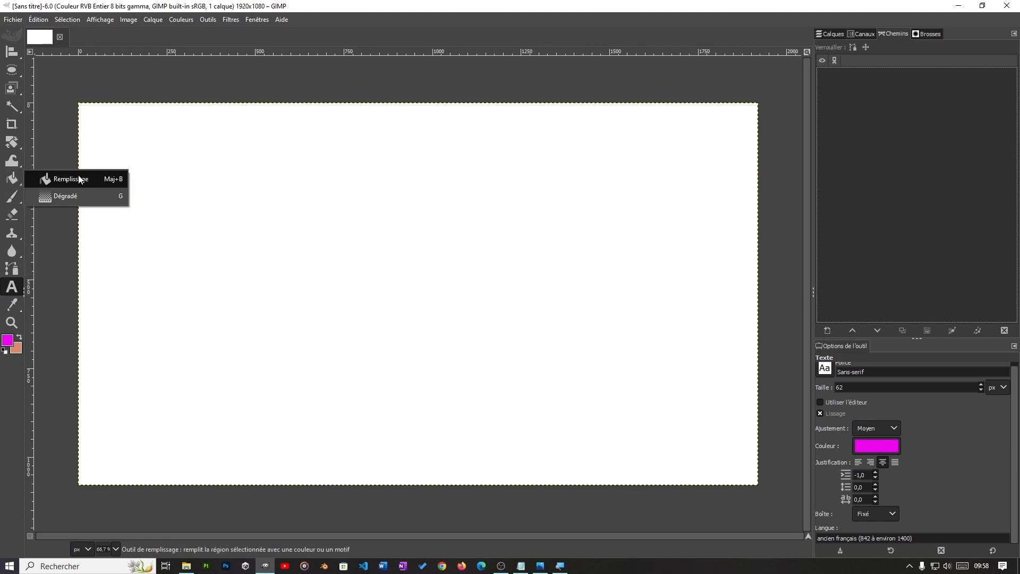
{"action": "left_click", "coordinate": [7, 339]}
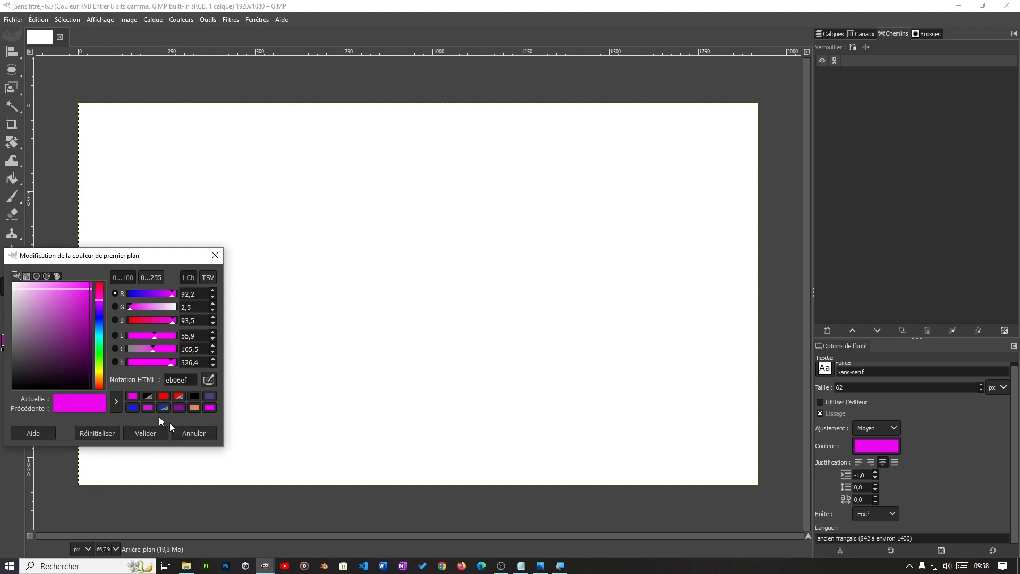
{"action": "left_click", "coordinate": [194, 395]}
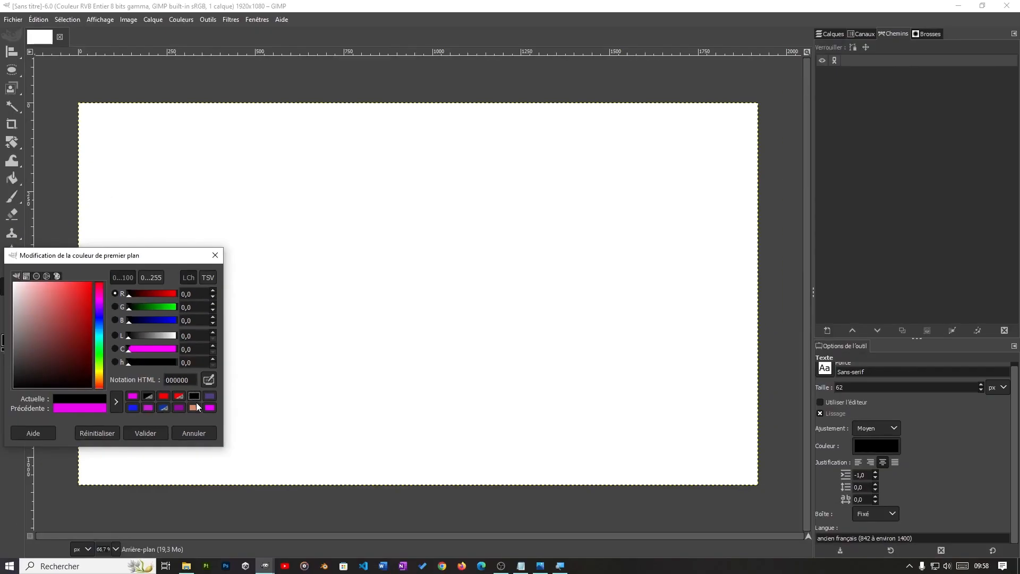
{"action": "left_click", "coordinate": [142, 434]}
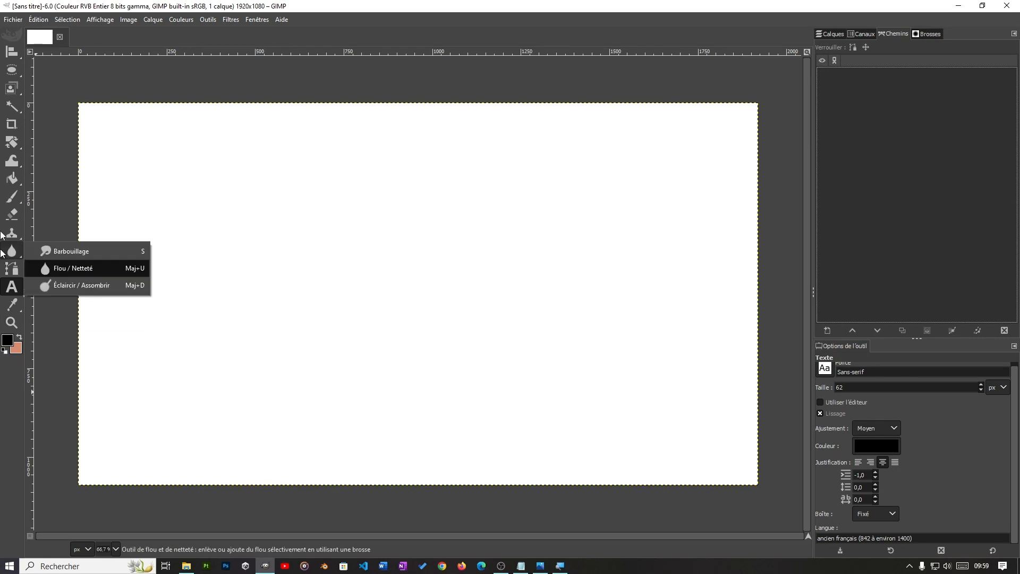
{"action": "mouse_move", "coordinate": [12, 179]}
{"action": "left_click", "coordinate": [70, 180]}
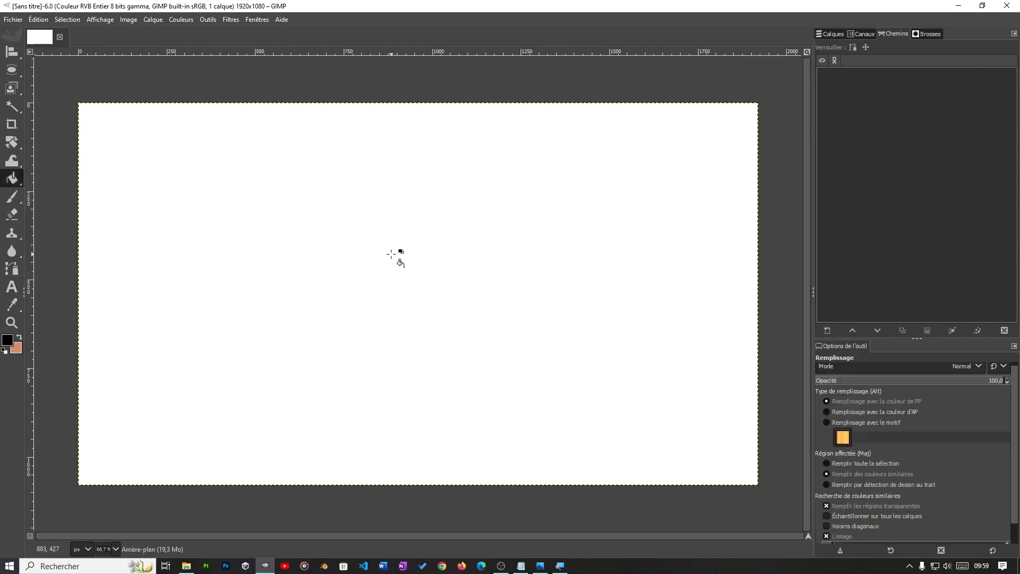
{"action": "left_click", "coordinate": [359, 262]}
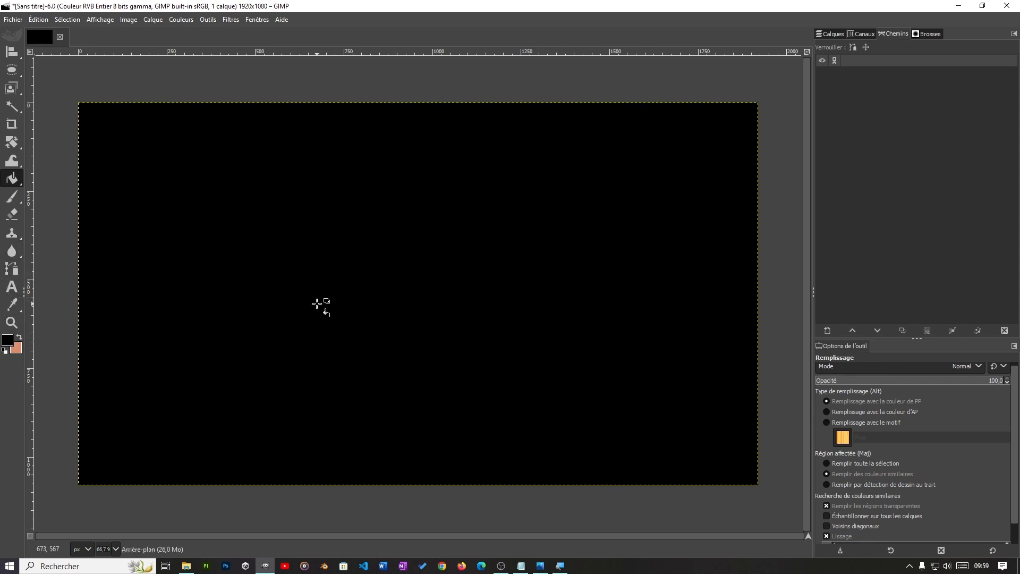
Step: Draw a text frame about 1040 px wide and 150 px high near the canvas's upper edge and enter TRI
{"action": "key", "text": "t"}
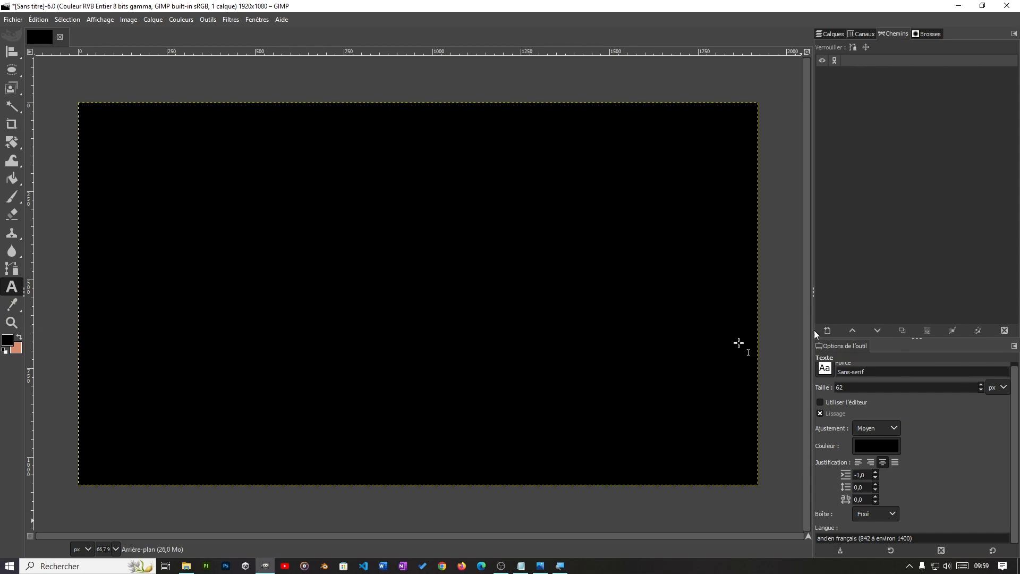
{"action": "left_click_drag", "start_coordinate": [294, 138], "coordinate": [606, 195]}
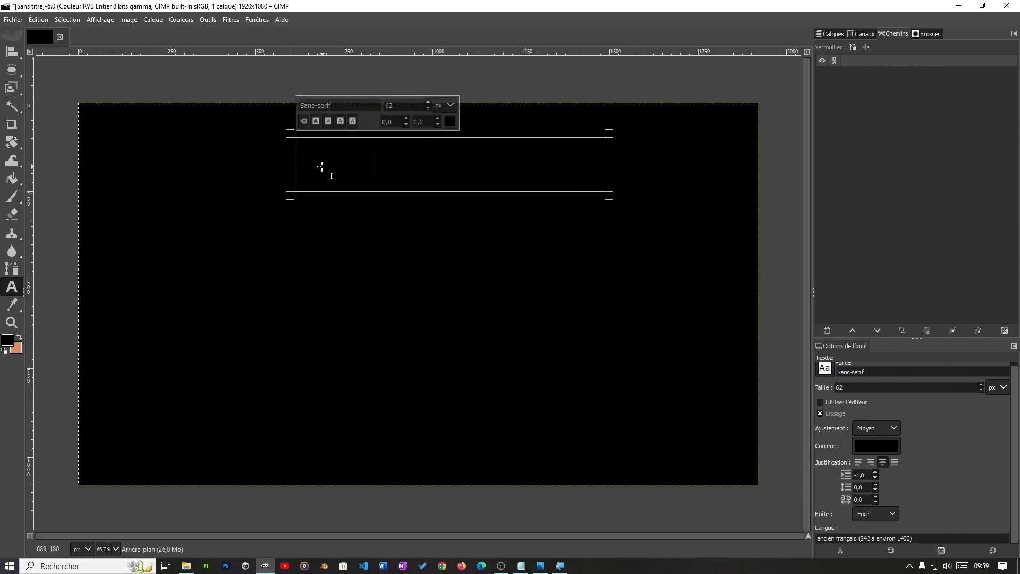
{"action": "left_click_drag", "start_coordinate": [290, 165], "coordinate": [238, 165]}
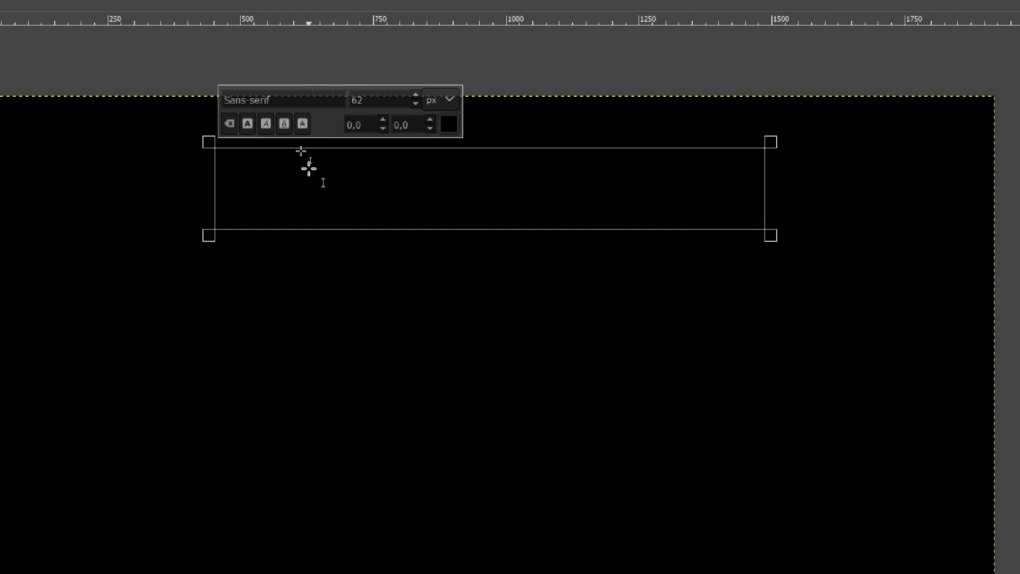
{"action": "left_click", "coordinate": [308, 169]}
{"action": "type", "text": "RI"}
Step: Select the text TRI and change its colour to bright red
{"action": "left_click_drag", "start_coordinate": [548, 178], "coordinate": [457, 167]}
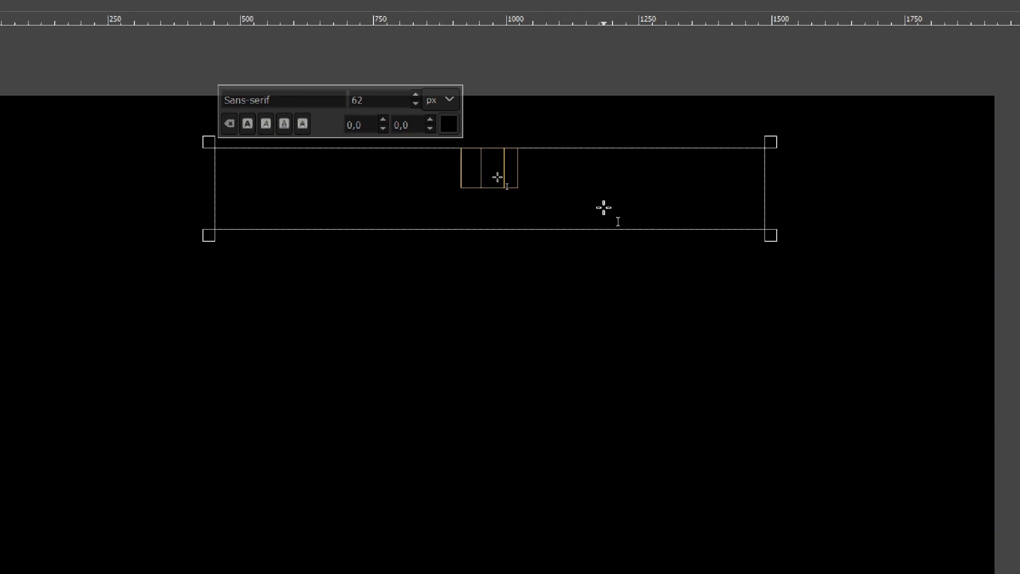
{"action": "left_click", "coordinate": [607, 194]}
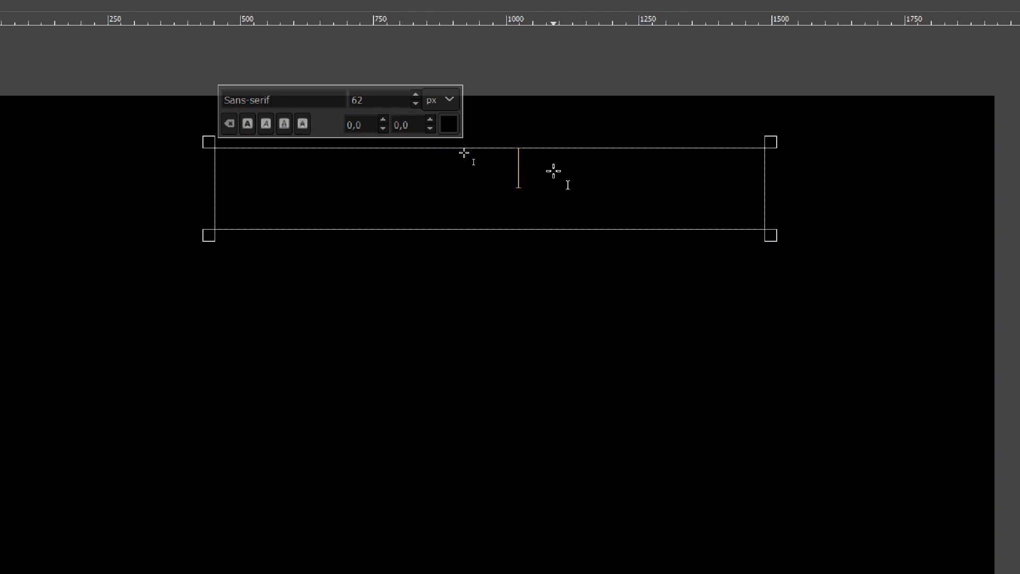
{"action": "left_click_drag", "start_coordinate": [549, 171], "coordinate": [385, 164]}
{"action": "left_click", "coordinate": [449, 124]}
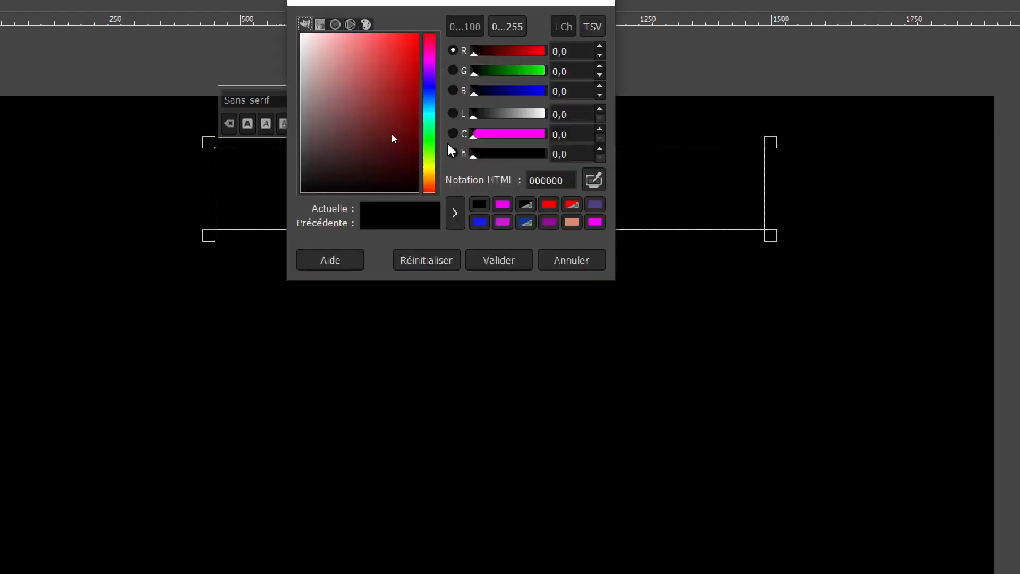
{"action": "left_click", "coordinate": [416, 39]}
{"action": "left_click", "coordinate": [496, 260]}
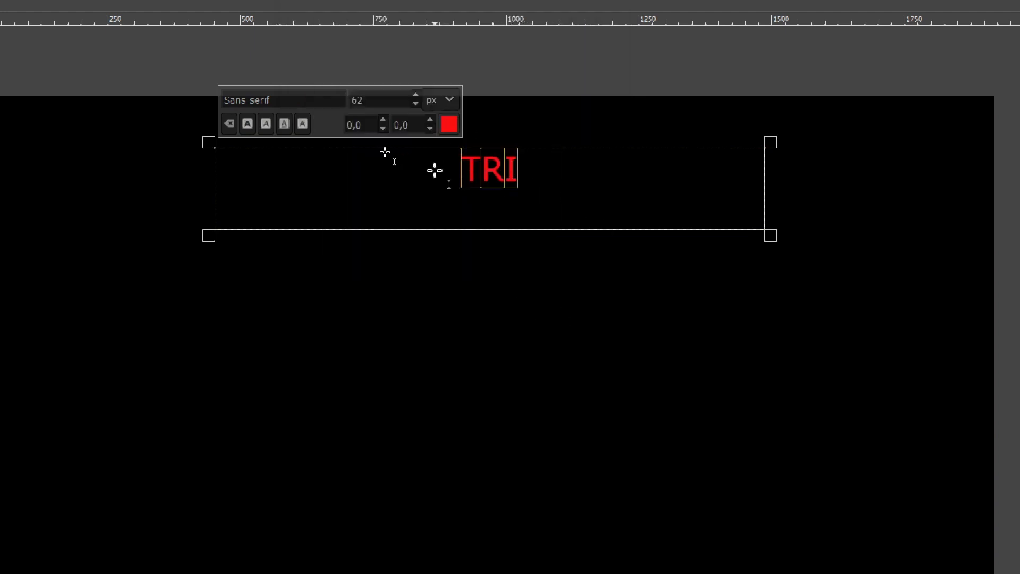
Step: Replace the selected text with INFOGRAPHIE and finish editing that text frame
{"action": "type", "text": "IN"}
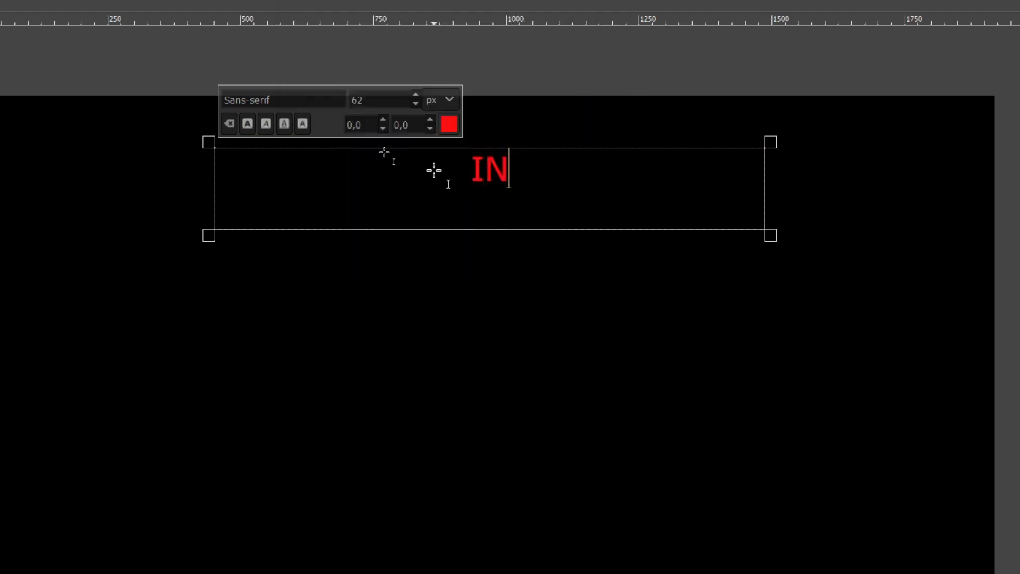
{"action": "type", "text": "FOGRA"}
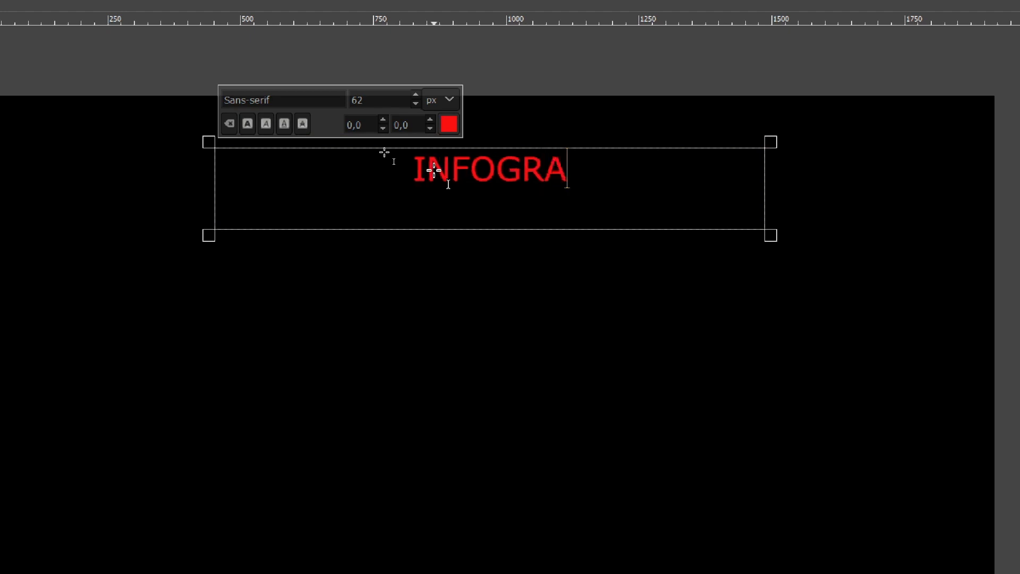
{"action": "type", "text": "PHIE"}
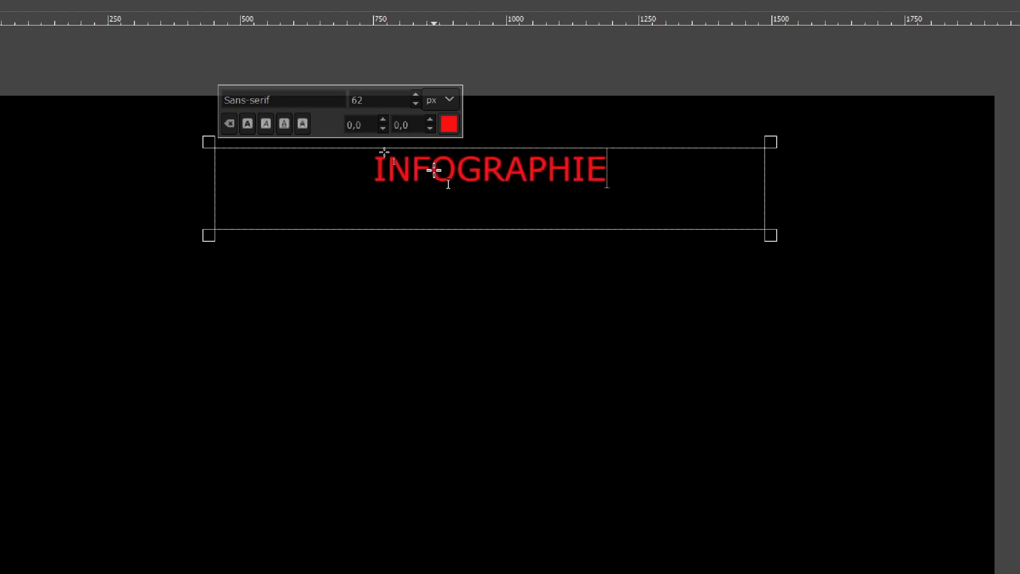
{"action": "left_click", "coordinate": [675, 343]}
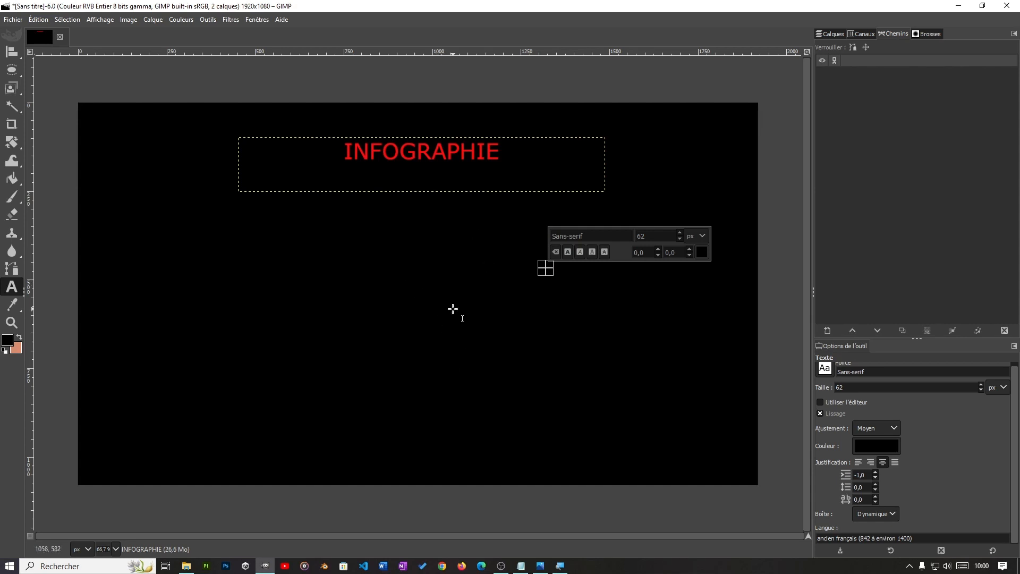
{"action": "scroll", "coordinate": [453, 309], "scroll_direction": "down", "scroll_amount": 2}
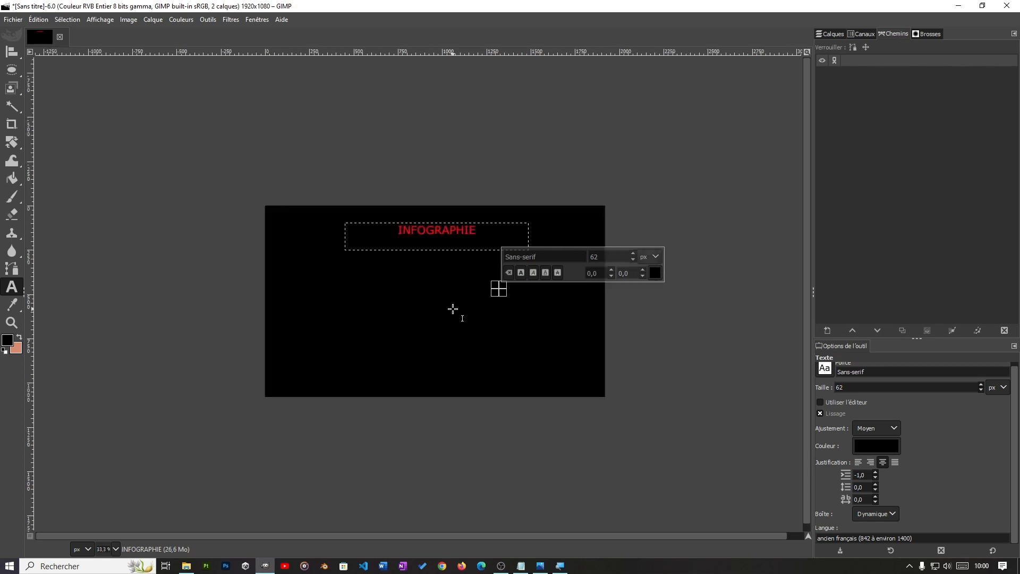
{"action": "scroll", "coordinate": [453, 309], "scroll_direction": "down", "scroll_amount": 1}
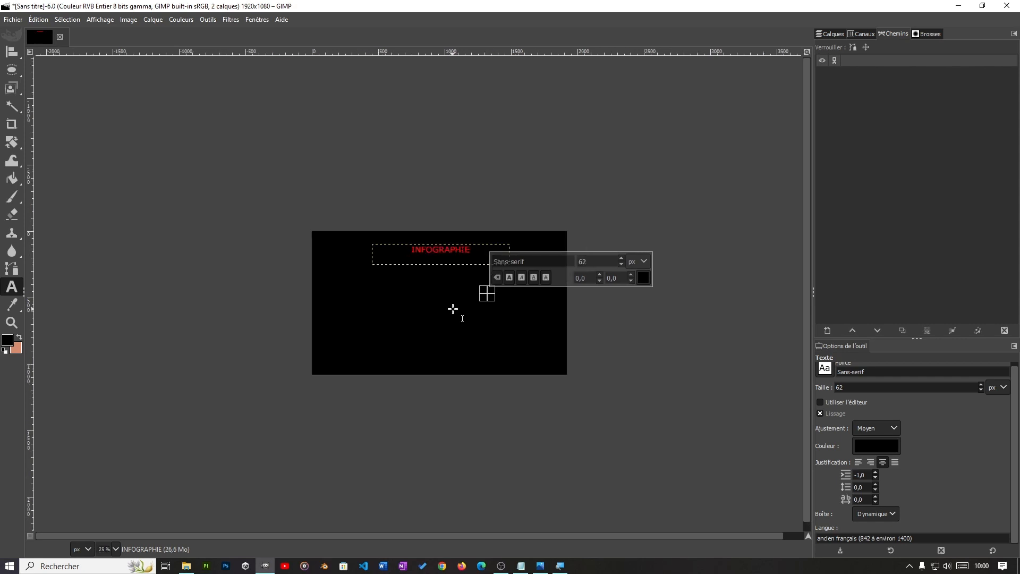
{"action": "scroll", "coordinate": [452, 309], "scroll_direction": "up", "scroll_amount": 3}
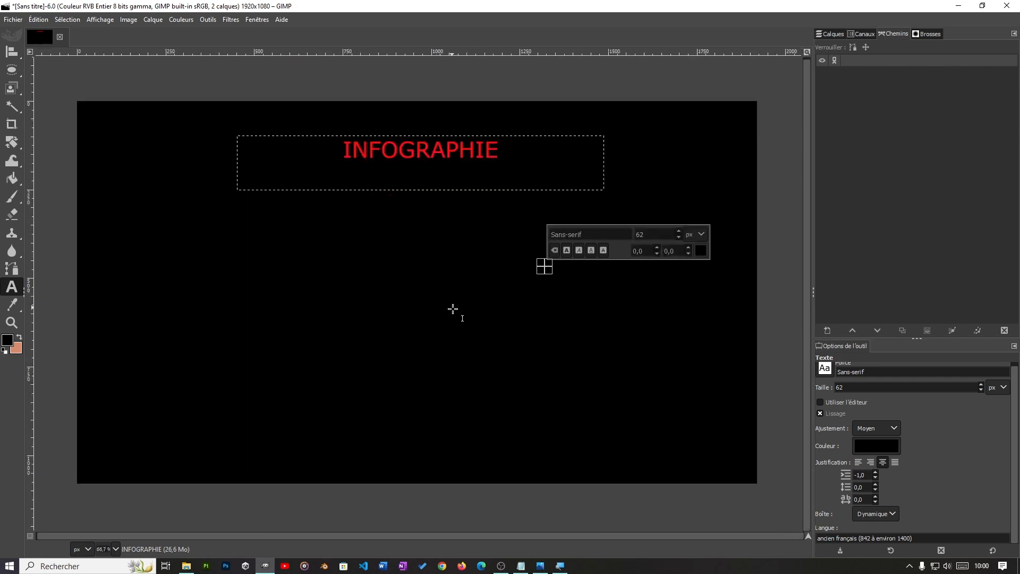
{"action": "scroll", "coordinate": [452, 309], "scroll_direction": "up", "scroll_amount": 1}
{"action": "scroll", "coordinate": [453, 308], "scroll_direction": "down", "scroll_amount": 2}
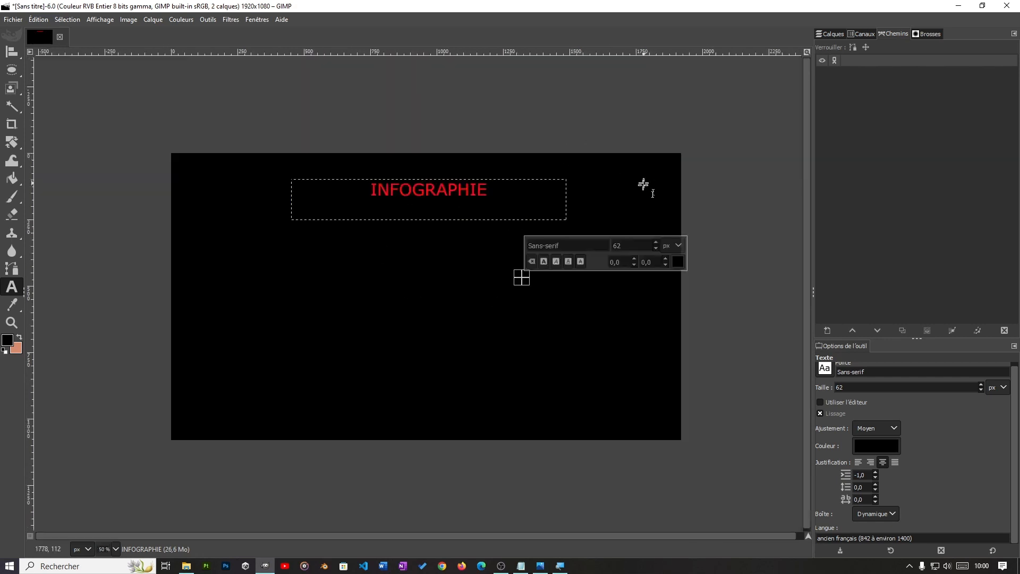
{"action": "left_click_drag", "start_coordinate": [628, 327], "coordinate": [633, 302]}
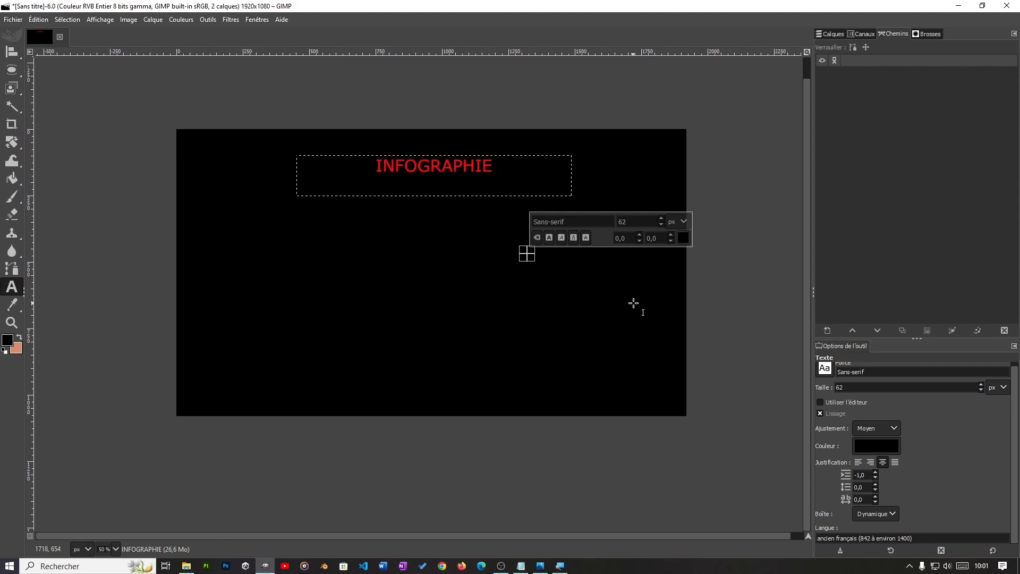
{"action": "scroll", "coordinate": [632, 303], "scroll_direction": "up", "scroll_amount": 1}
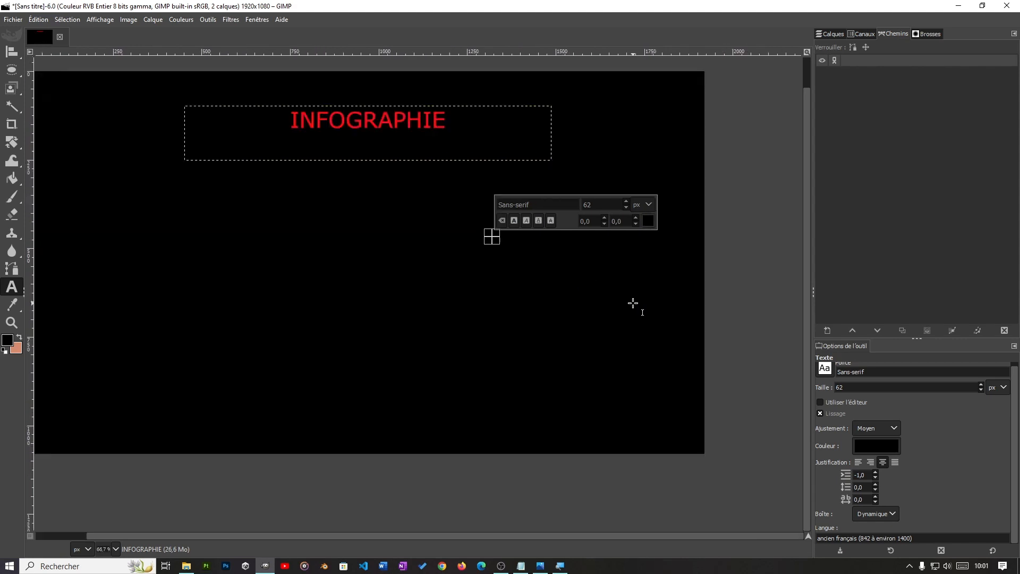
{"action": "left_click_drag", "start_coordinate": [540, 319], "coordinate": [587, 356]}
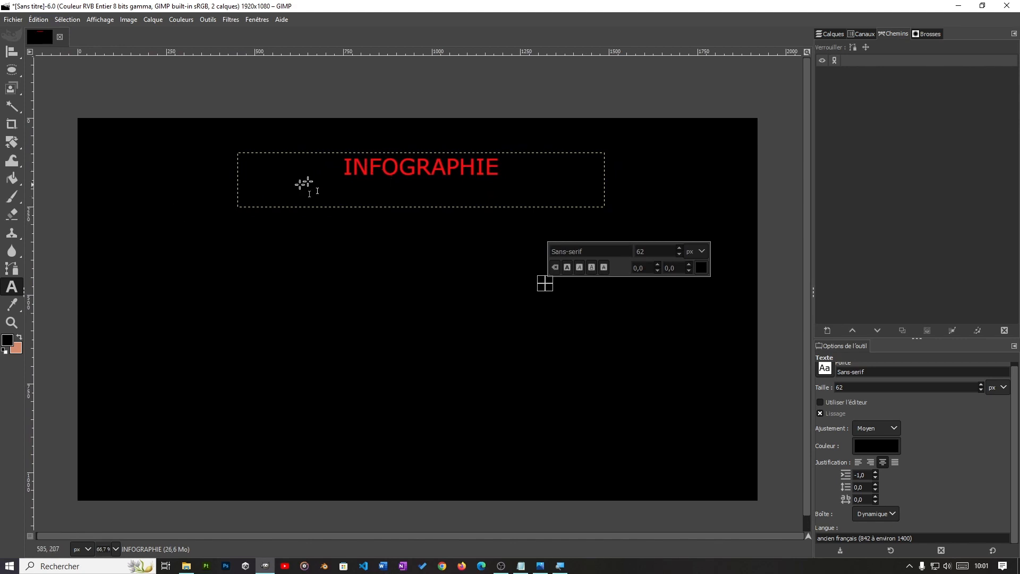
Step: Select the whole word INFOGRAPHIE in its text frame and set its font size to 100 px
{"action": "left_click", "coordinate": [370, 165]}
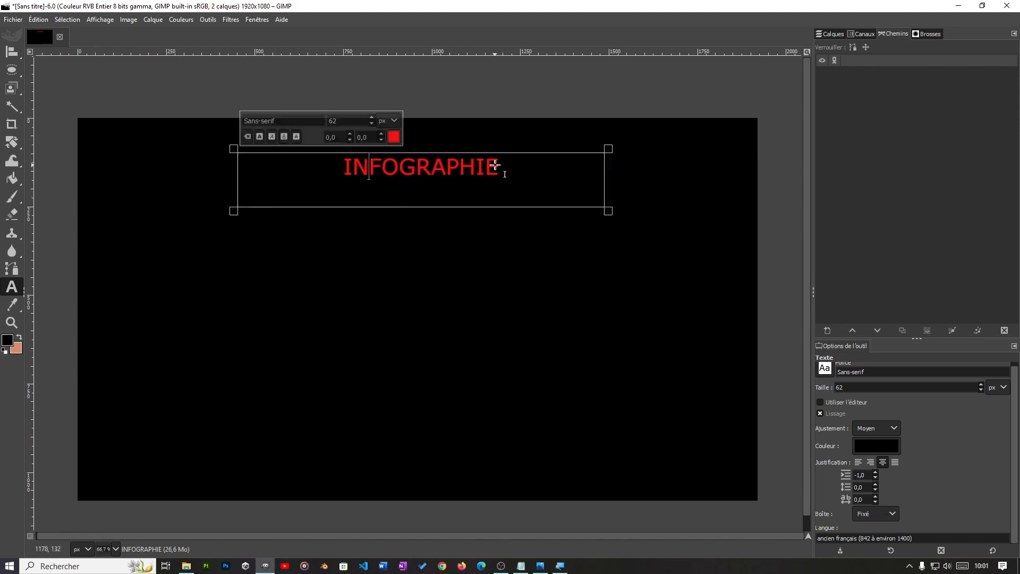
{"action": "left_click_drag", "start_coordinate": [516, 170], "coordinate": [340, 167]}
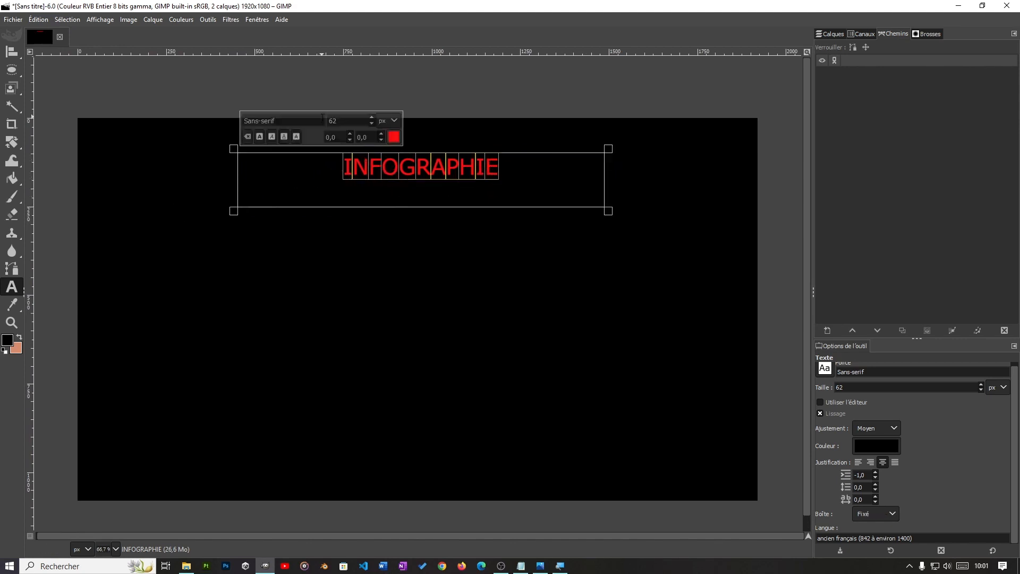
{"action": "left_click", "coordinate": [372, 118]}
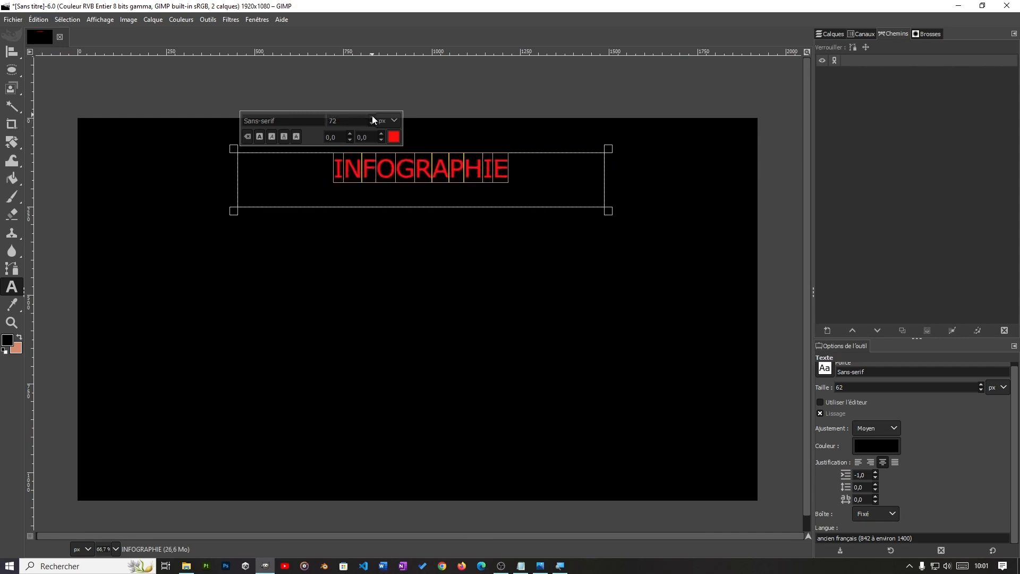
{"action": "left_click", "coordinate": [372, 116]}
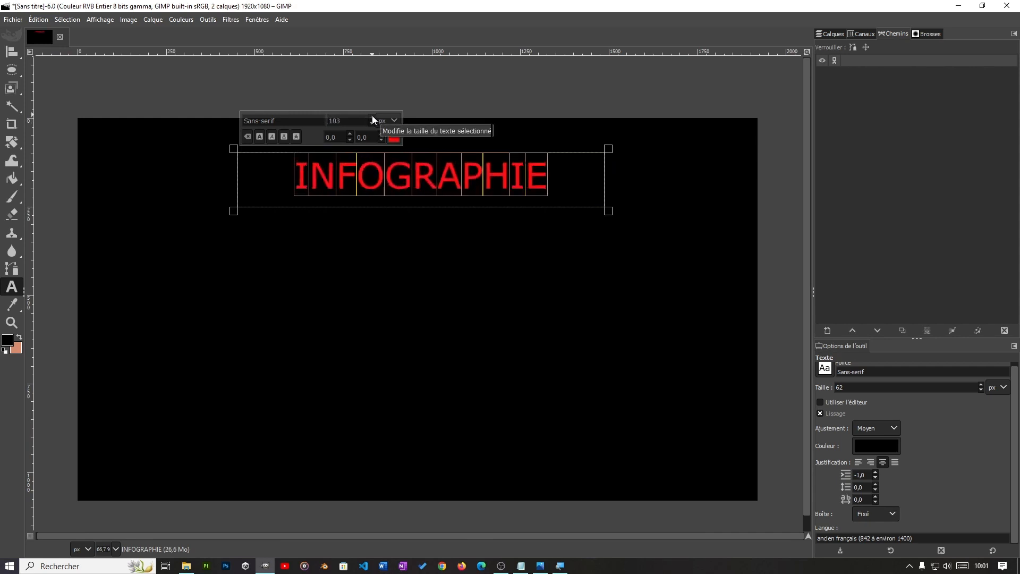
{"action": "left_click", "coordinate": [358, 122]}
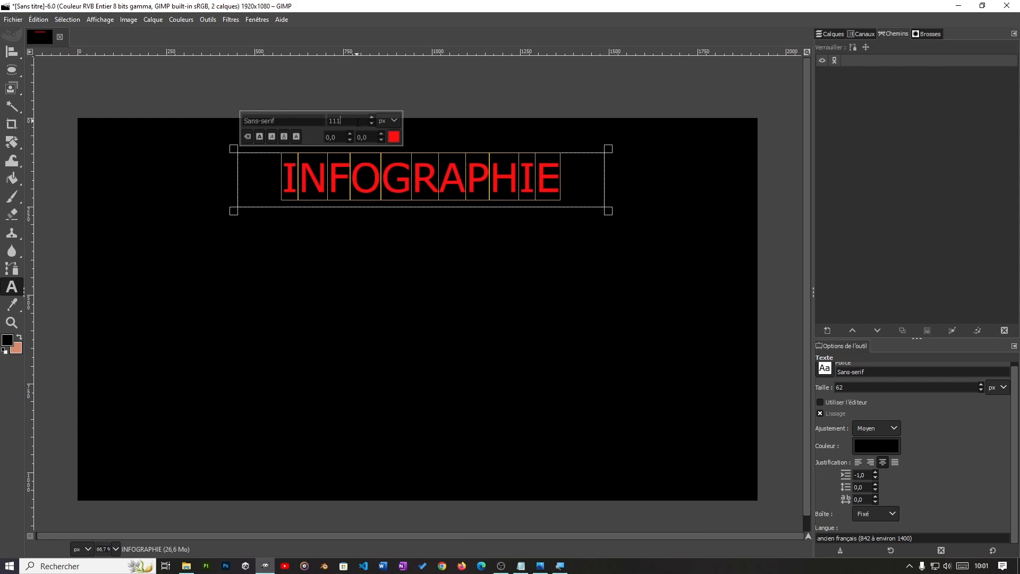
{"action": "key", "text": "ctrl+a"}
{"action": "type", "text": "100"}
{"action": "key", "text": "Return"}
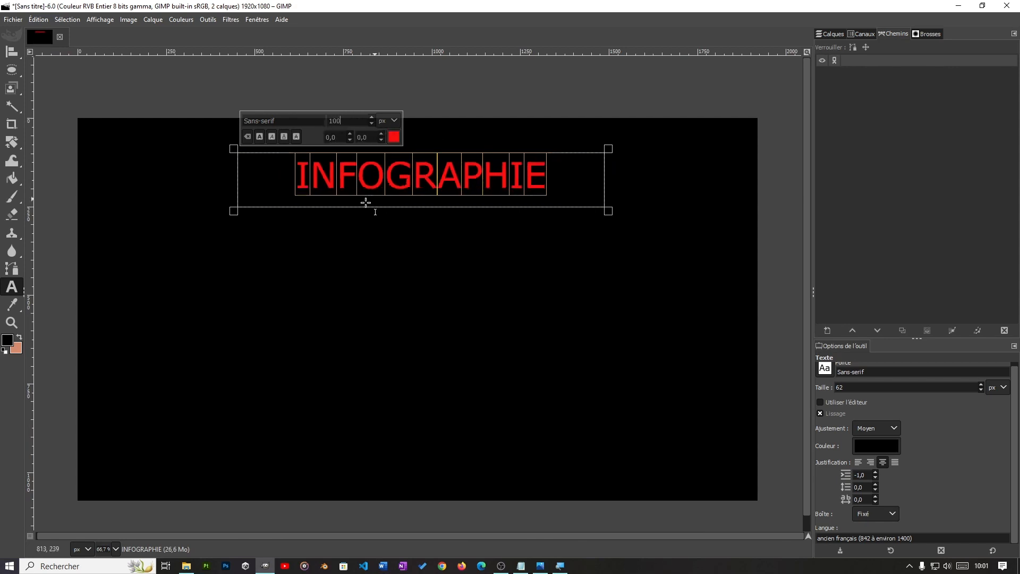
Step: Change the selected text's font to Times New Roman, Bold, and clear all formatting from the text
{"action": "key", "text": "ctrl+a"}
{"action": "type", "text": "Time"}
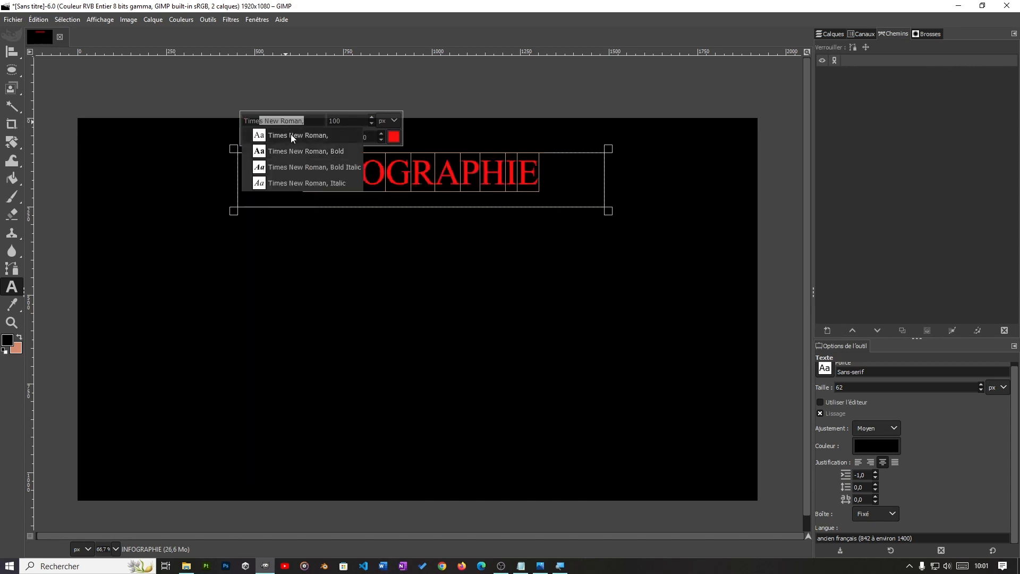
{"action": "left_click", "coordinate": [318, 152]}
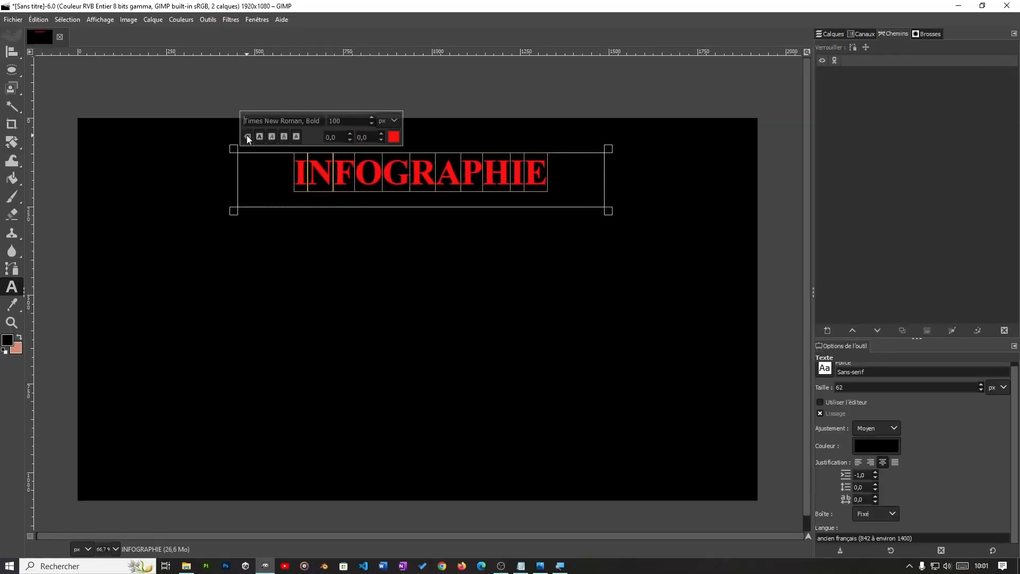
{"action": "left_click", "coordinate": [247, 139]}
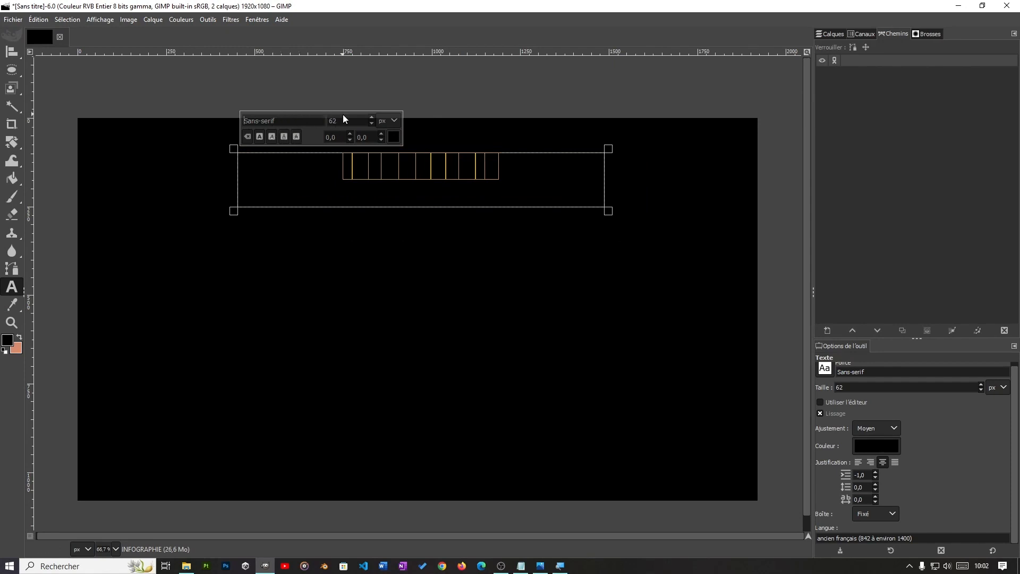
Step: Recolour the selected INFOGRAPHIE text bright red and set its font size to 100 px
{"action": "left_click", "coordinate": [393, 137]}
{"action": "left_click", "coordinate": [370, 80]}
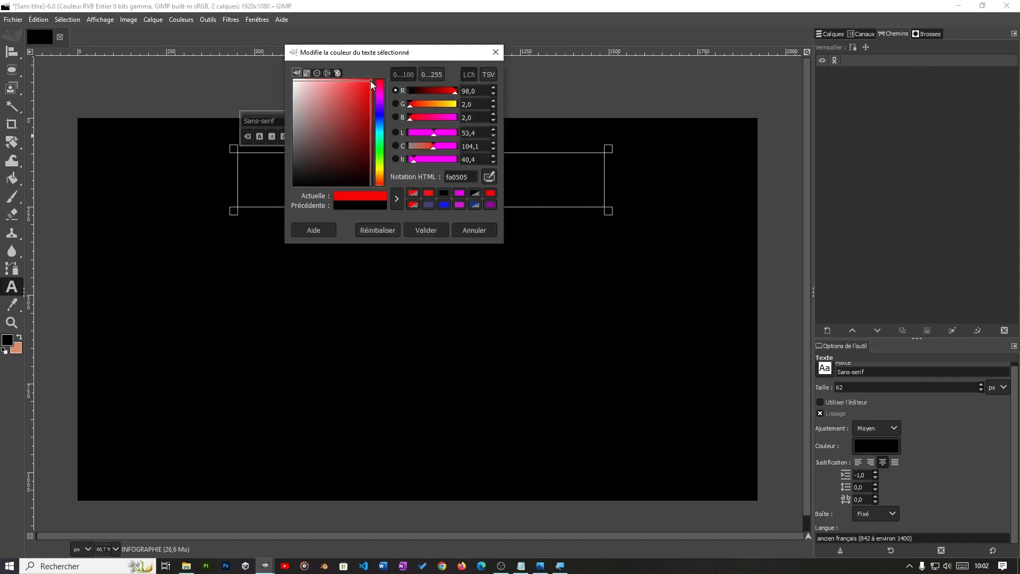
{"action": "left_click", "coordinate": [420, 229]}
{"action": "left_click_drag", "start_coordinate": [350, 117], "coordinate": [319, 120]}
{"action": "type", "text": "100"}
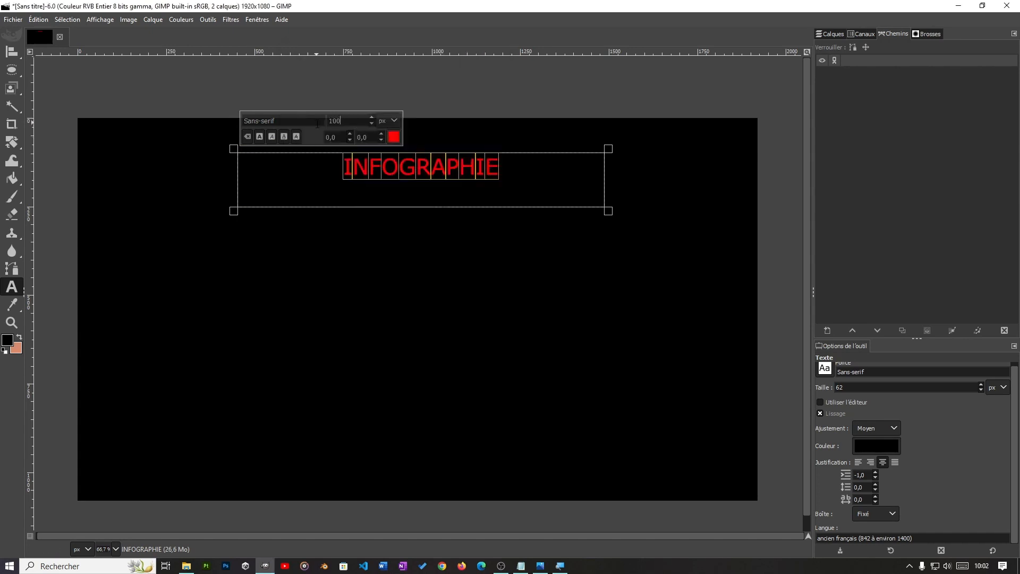
{"action": "key", "text": "Return"}
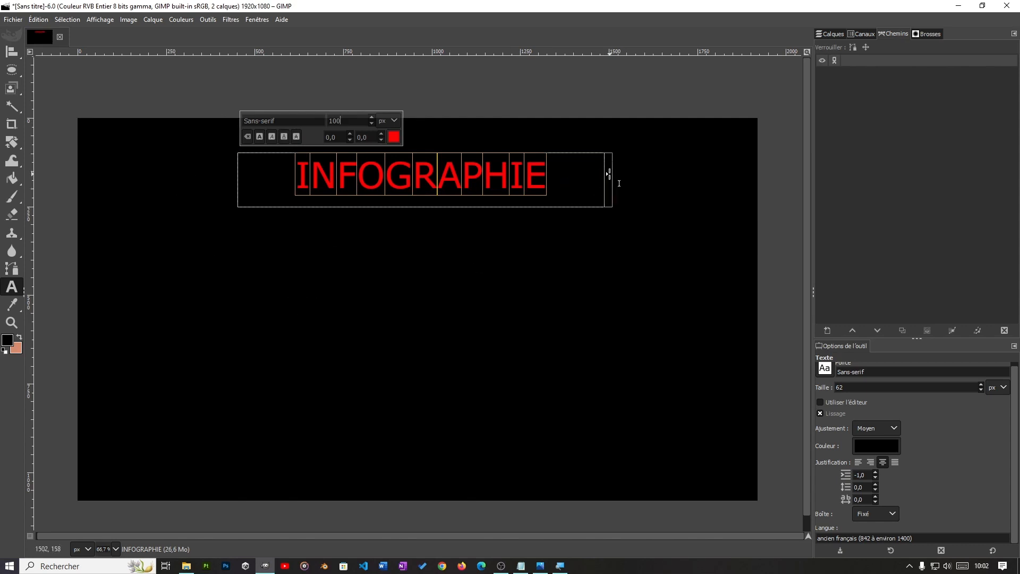
Step: Shrink the text frame around INFOGRAPHIE to about 820 px wide and 130 px high
{"action": "left_click_drag", "start_coordinate": [605, 175], "coordinate": [602, 176]}
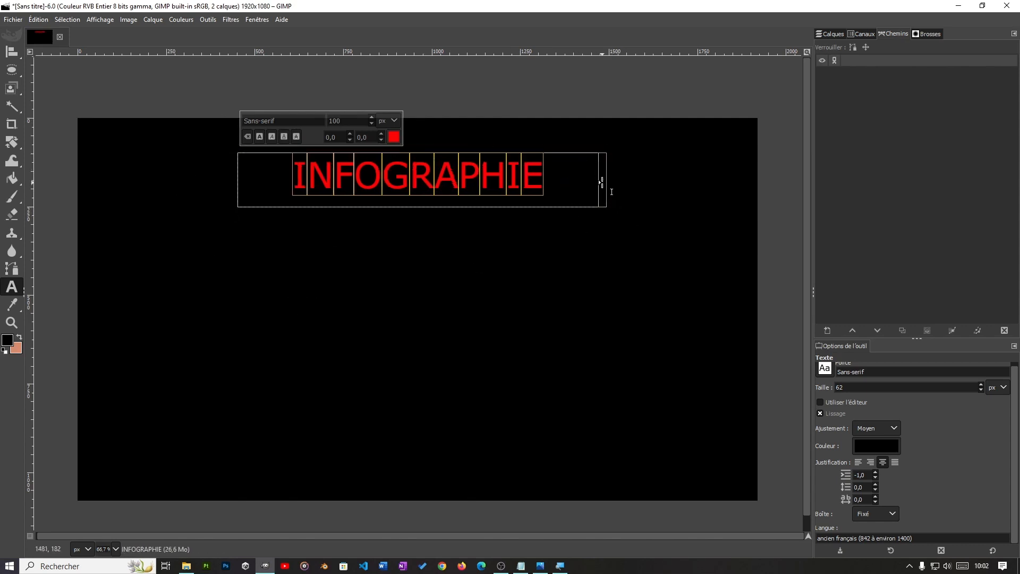
{"action": "left_click_drag", "start_coordinate": [606, 176], "coordinate": [567, 183]}
{"action": "left_click_drag", "start_coordinate": [238, 181], "coordinate": [263, 184]}
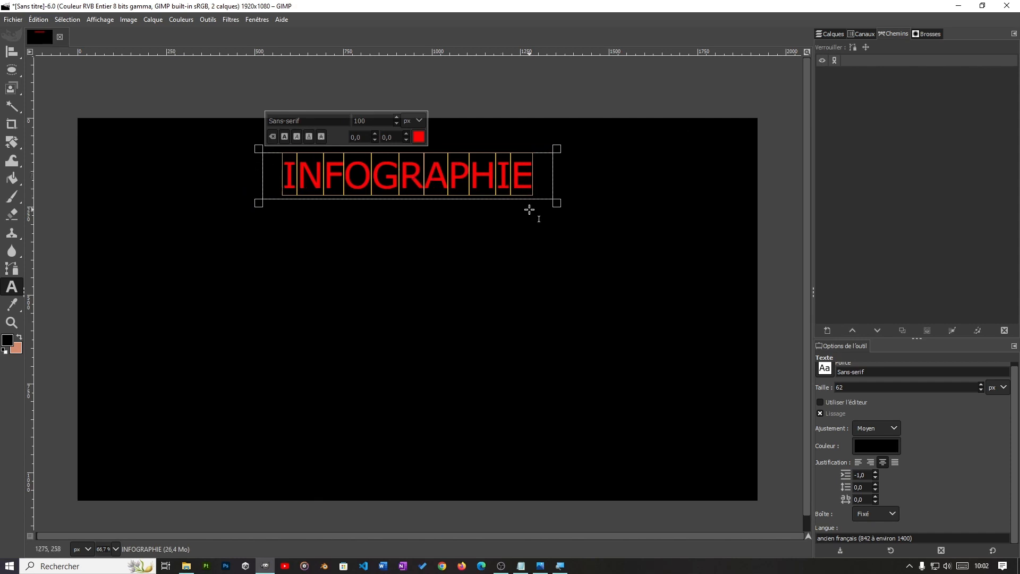
Step: Move the INFOGRAPHIE text layer to the canvas's middle and back up, roughly centred horizontally in its upper part, with the Move tool
{"action": "mouse_move", "coordinate": [9, 50]}
{"action": "left_click", "coordinate": [69, 52]}
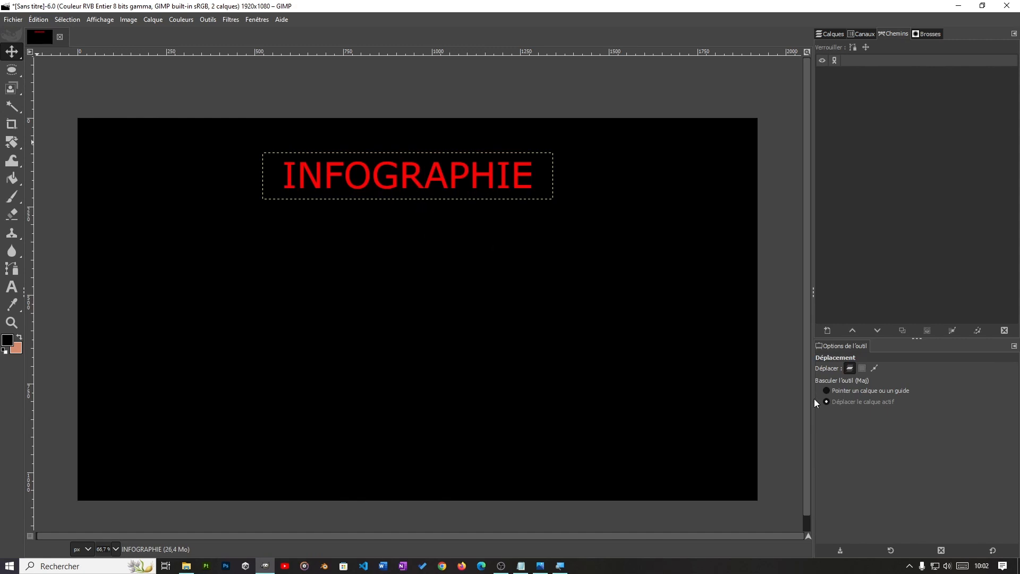
{"action": "left_click", "coordinate": [841, 390]}
{"action": "left_click_drag", "start_coordinate": [418, 196], "coordinate": [422, 316]}
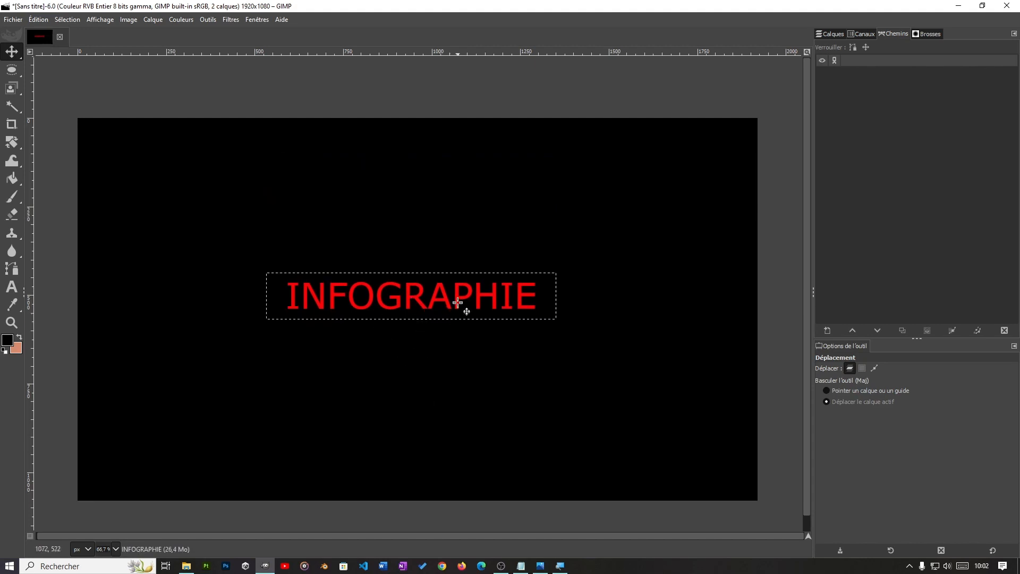
{"action": "left_click_drag", "start_coordinate": [417, 317], "coordinate": [419, 229]}
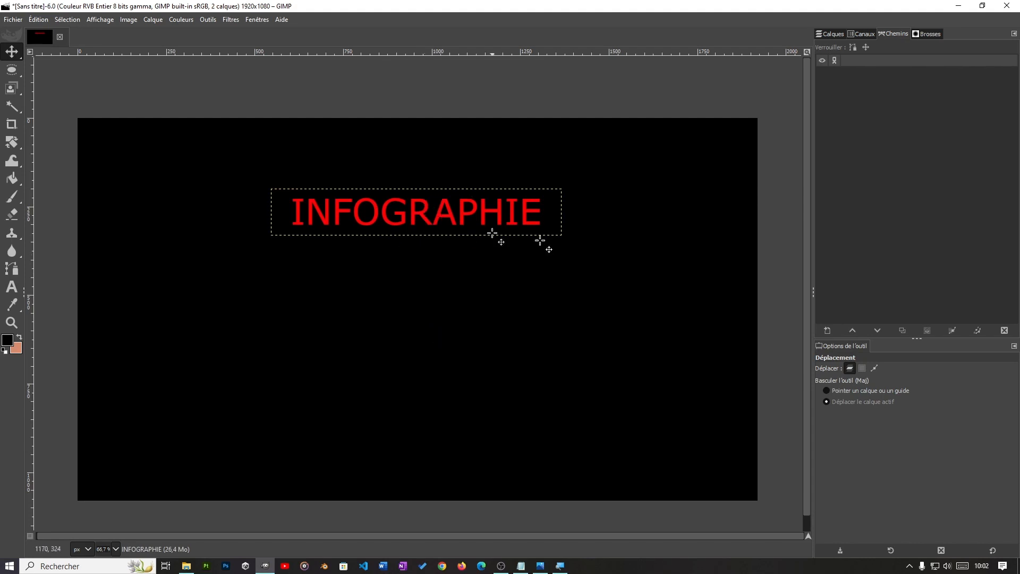
Step: Set the Move tool to pick a layer or guide and move the black background about 440 px down
{"action": "left_click", "coordinate": [834, 389]}
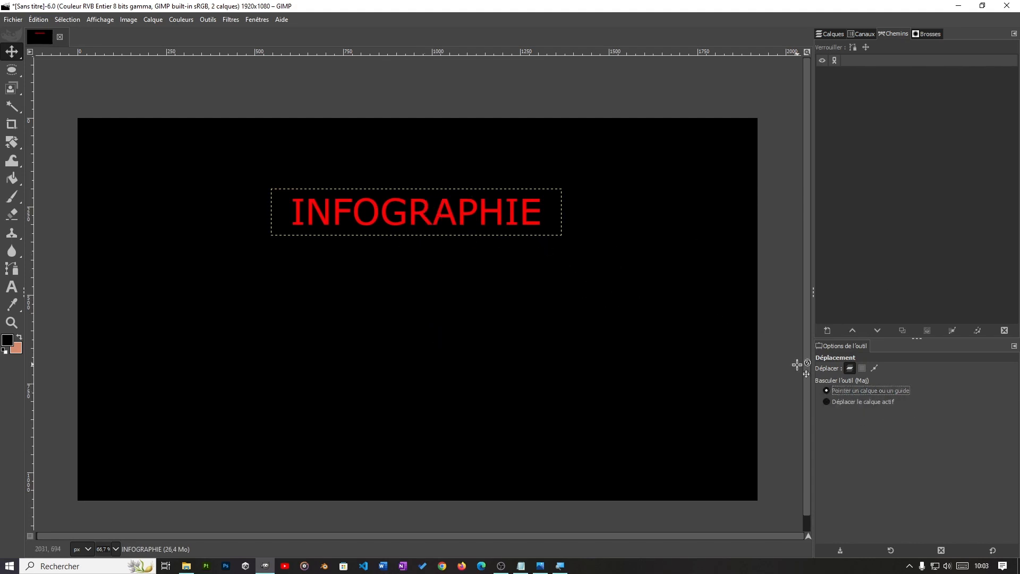
{"action": "mouse_move", "coordinate": [9, 52]}
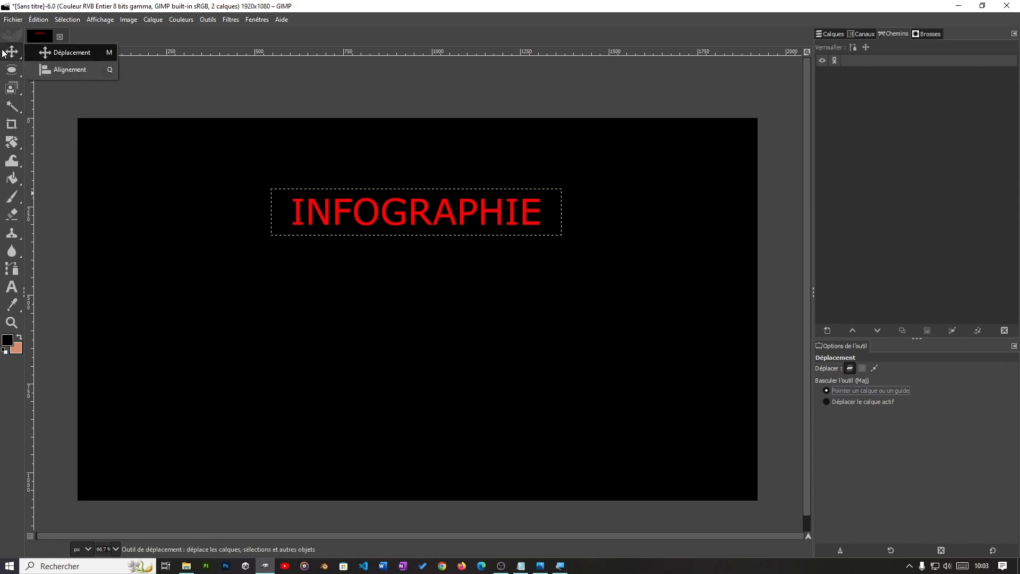
{"action": "left_click", "coordinate": [80, 52]}
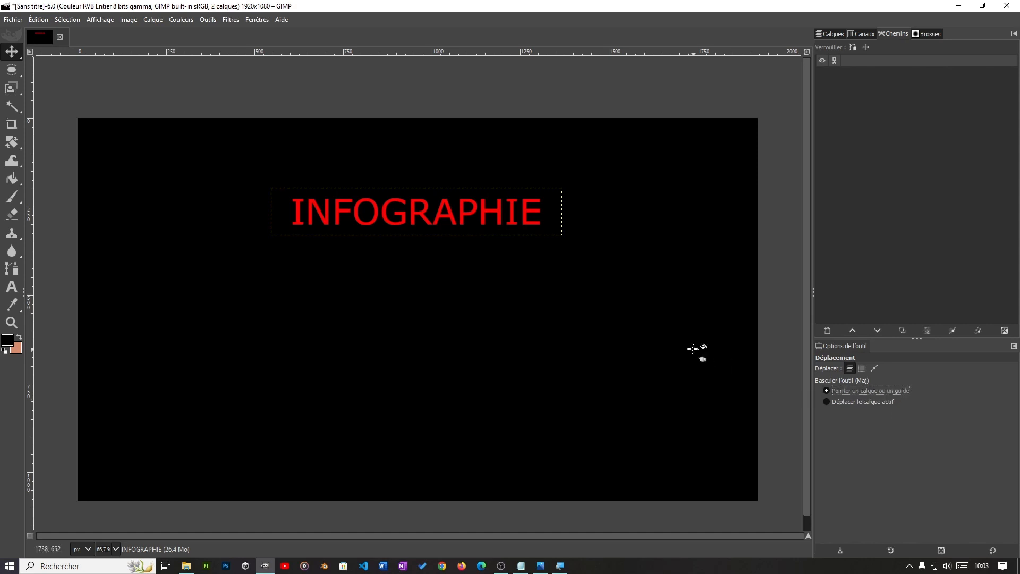
{"action": "left_click_drag", "start_coordinate": [556, 209], "coordinate": [581, 355]}
Step: Show the image's layer list and toggle the INFOGRAPHIE layer's visibility off and on
{"action": "left_click", "coordinate": [824, 33]}
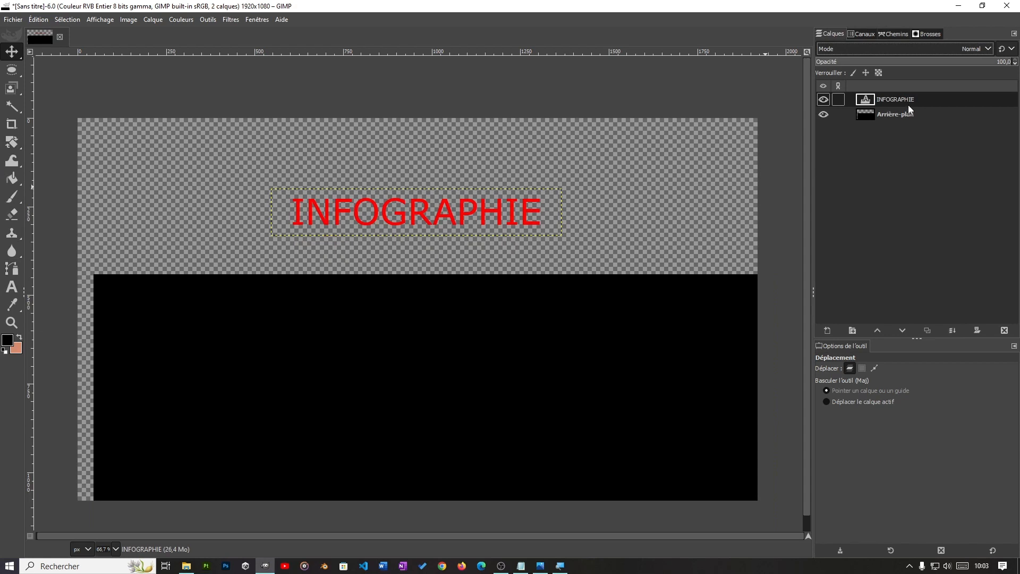
{"action": "left_click", "coordinate": [822, 99]}
{"action": "left_click", "coordinate": [822, 100]}
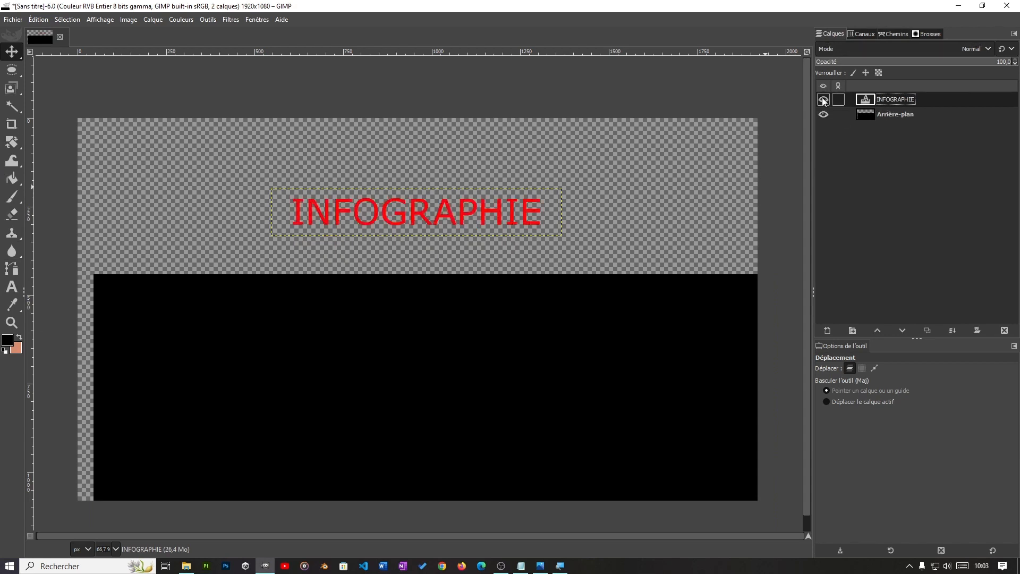
Step: Make the Arrière-plan layer active without renaming it and undo its last move
{"action": "double_click", "coordinate": [906, 114]}
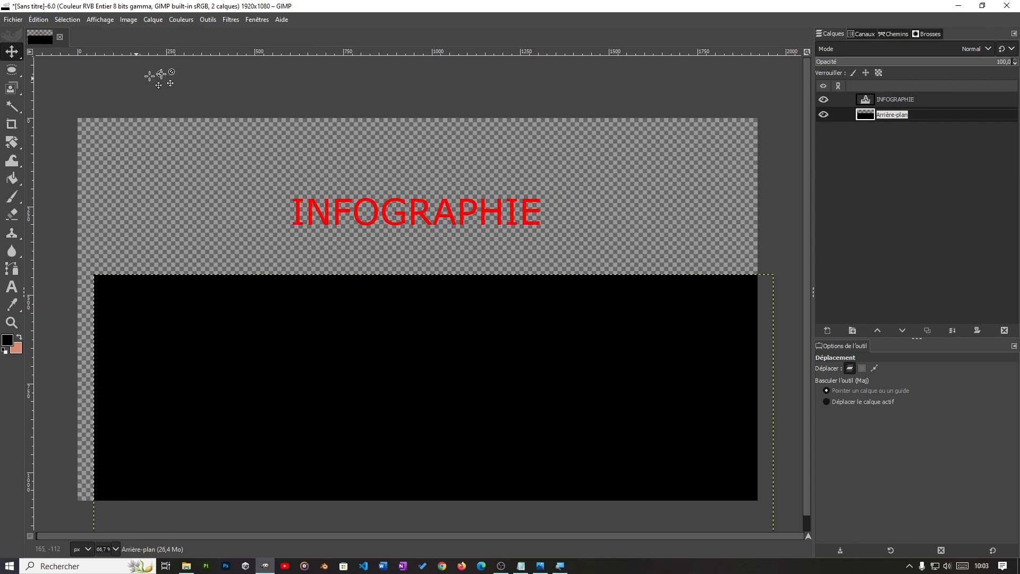
{"action": "left_click", "coordinate": [5, 24]}
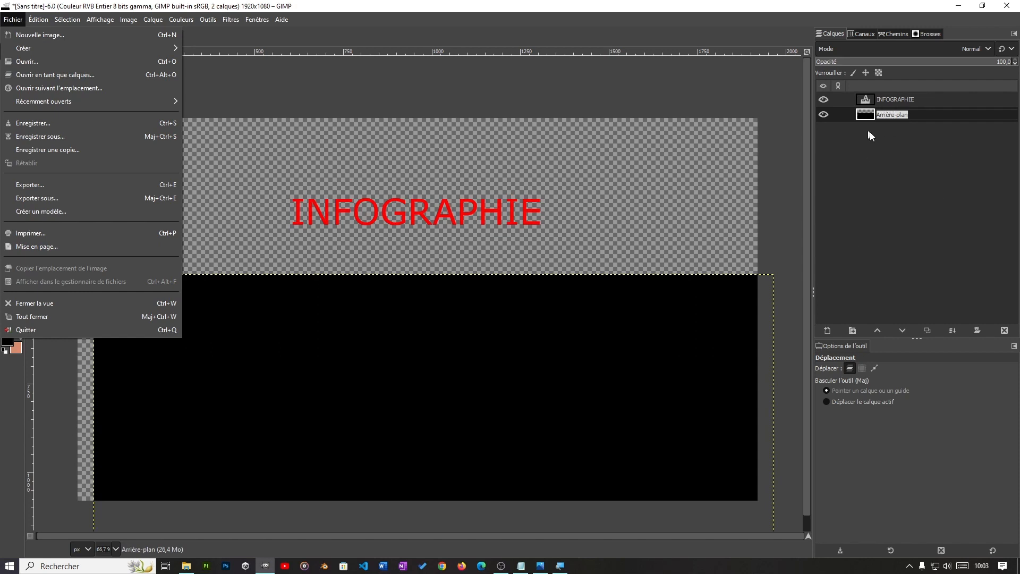
{"action": "key", "text": "Escape"}
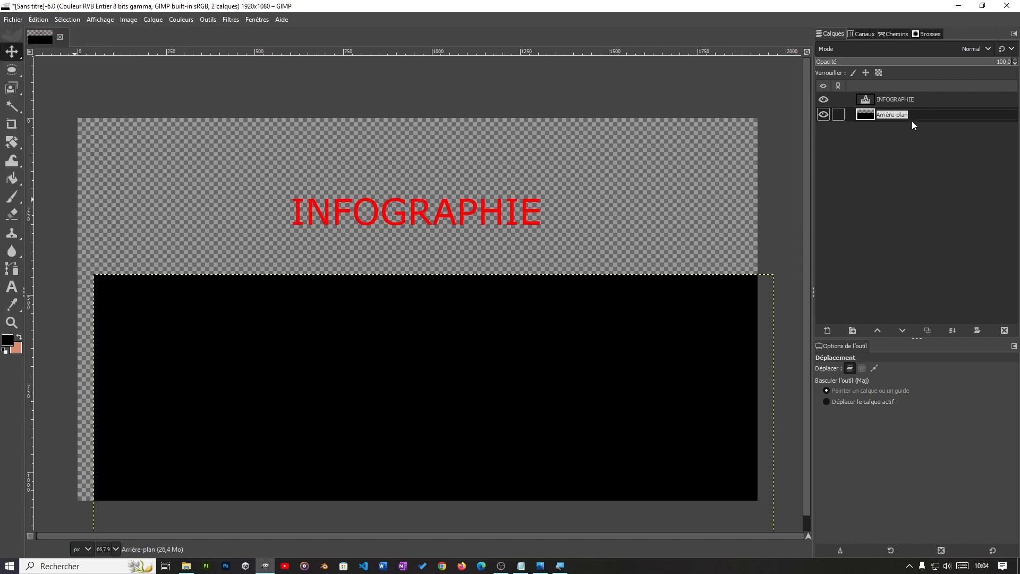
{"action": "left_click", "coordinate": [919, 168]}
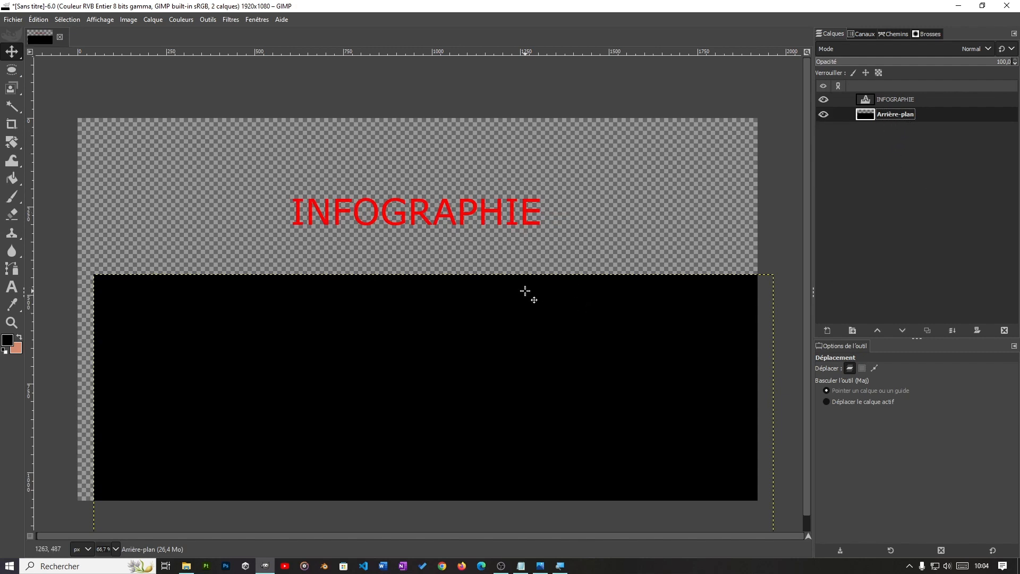
{"action": "key", "text": "ctrl+z"}
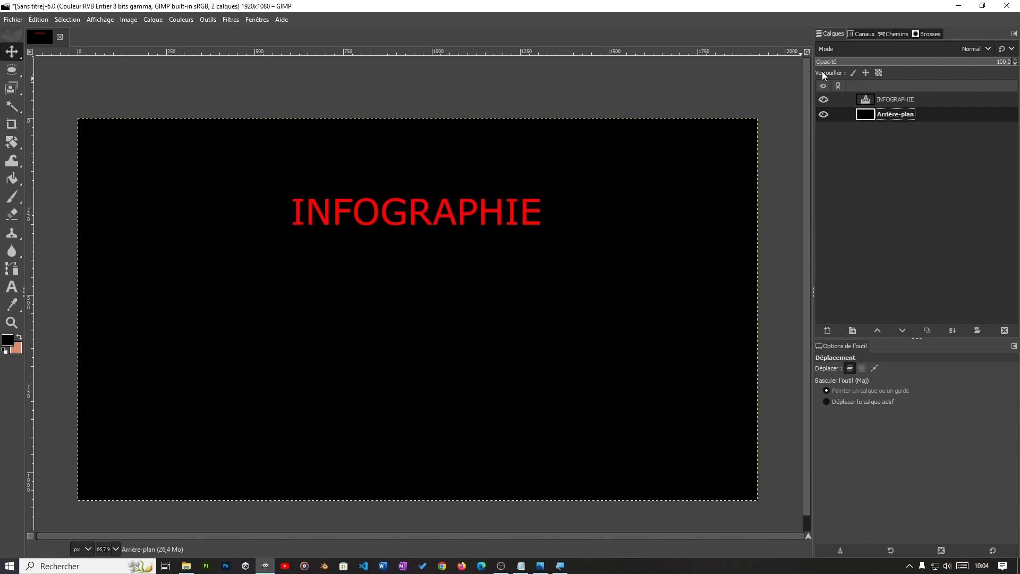
Step: Move the INFOGRAPHIE layer down to about the canvas centre and set the Move tool to move the active layer
{"action": "left_click", "coordinate": [894, 102]}
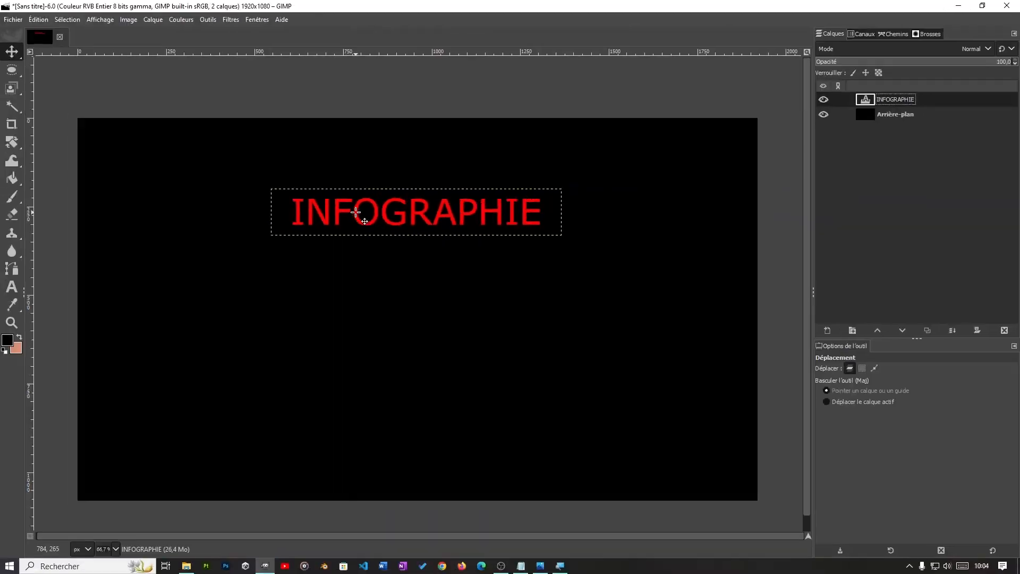
{"action": "left_click_drag", "start_coordinate": [356, 211], "coordinate": [360, 301]}
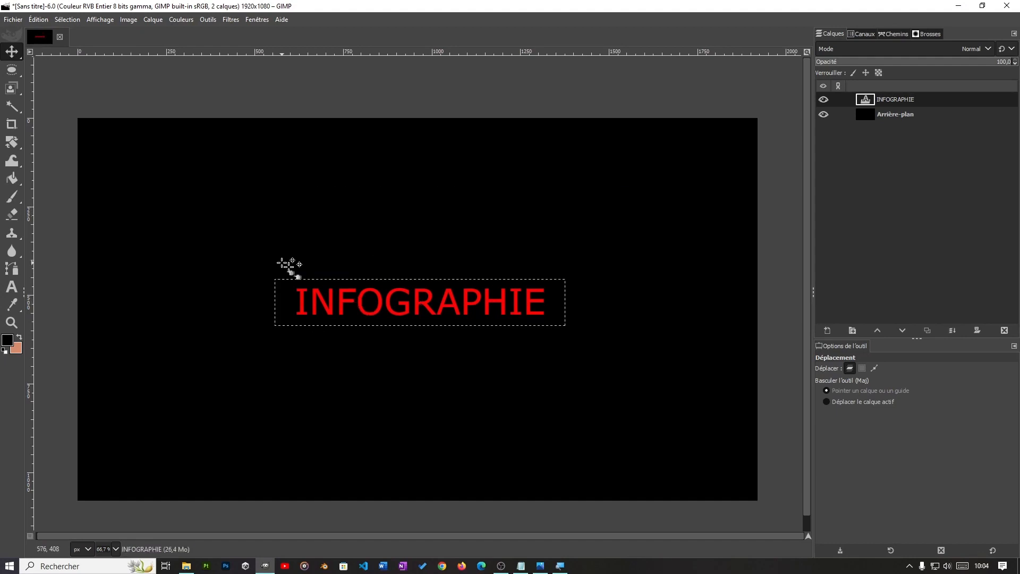
{"action": "left_click", "coordinate": [846, 401]}
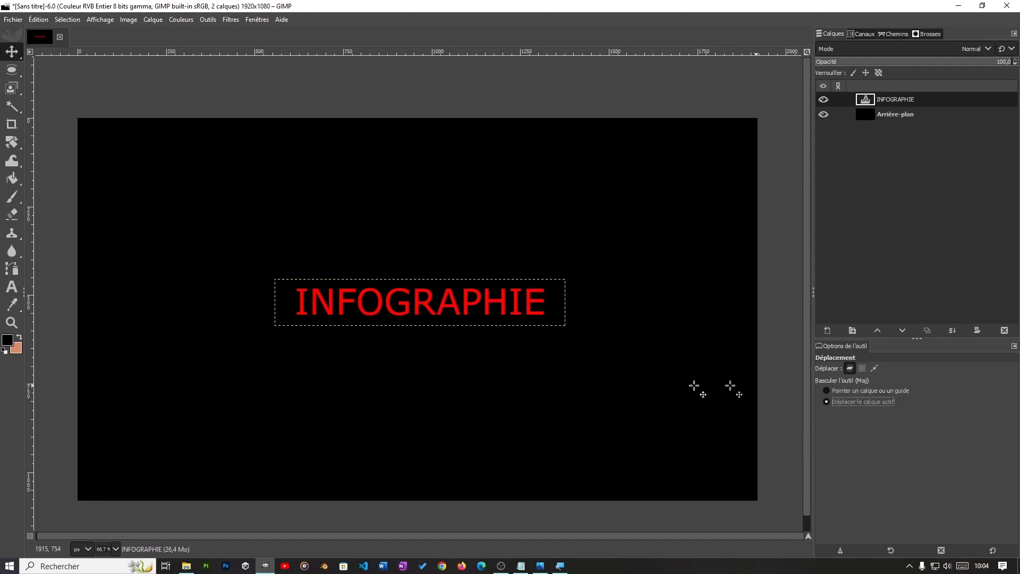
Step: Try moving the INFOGRAPHIE layer freehand around the canvas and undo the last move
{"action": "left_click_drag", "start_coordinate": [447, 274], "coordinate": [531, 133]}
{"action": "left_click_drag", "start_coordinate": [515, 173], "coordinate": [392, 316]}
{"action": "left_click_drag", "start_coordinate": [491, 367], "coordinate": [502, 366]}
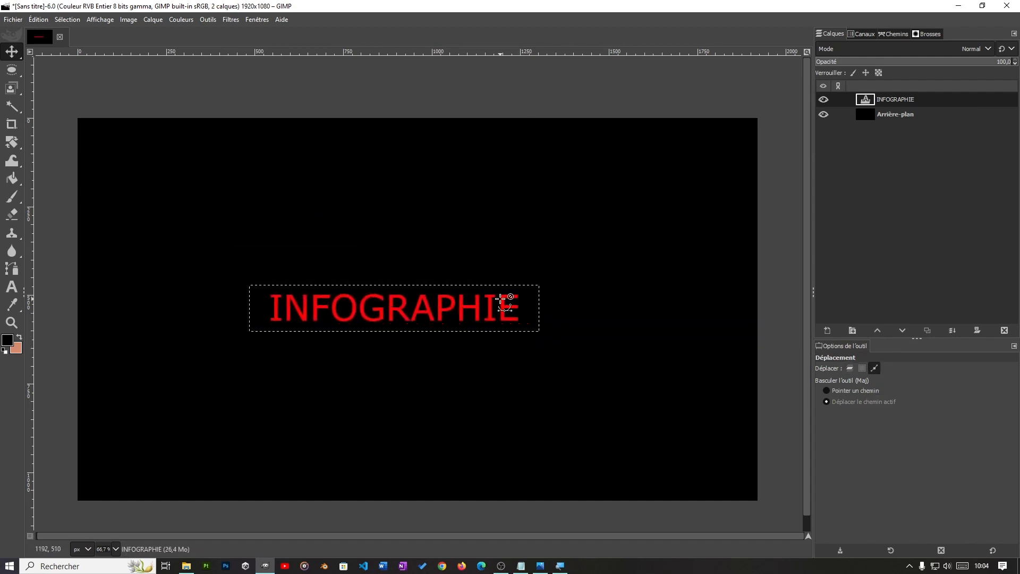
{"action": "key", "text": "ctrl+z"}
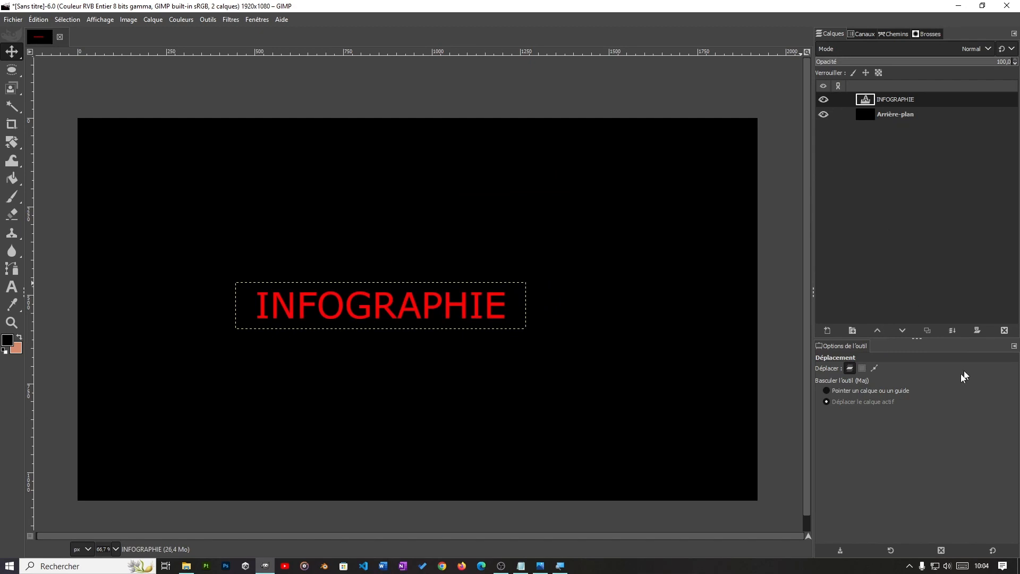
Step: Set the Move tool to pick a layer or guide, and centre the INFOGRAPHIE layer horizontally and vertically on the image with the Alignment tool
{"action": "left_click", "coordinate": [839, 390]}
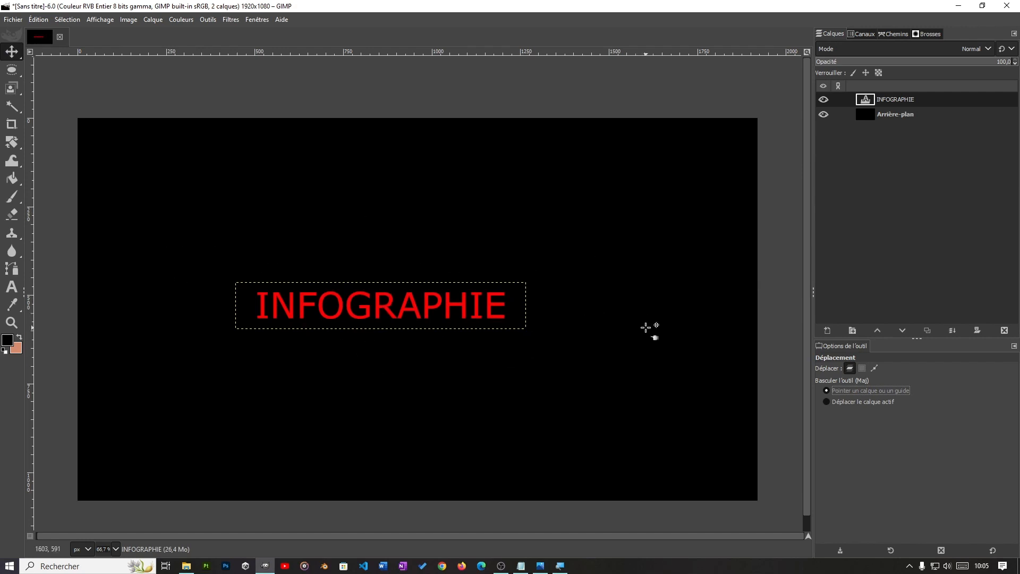
{"action": "key", "text": "shift+e"}
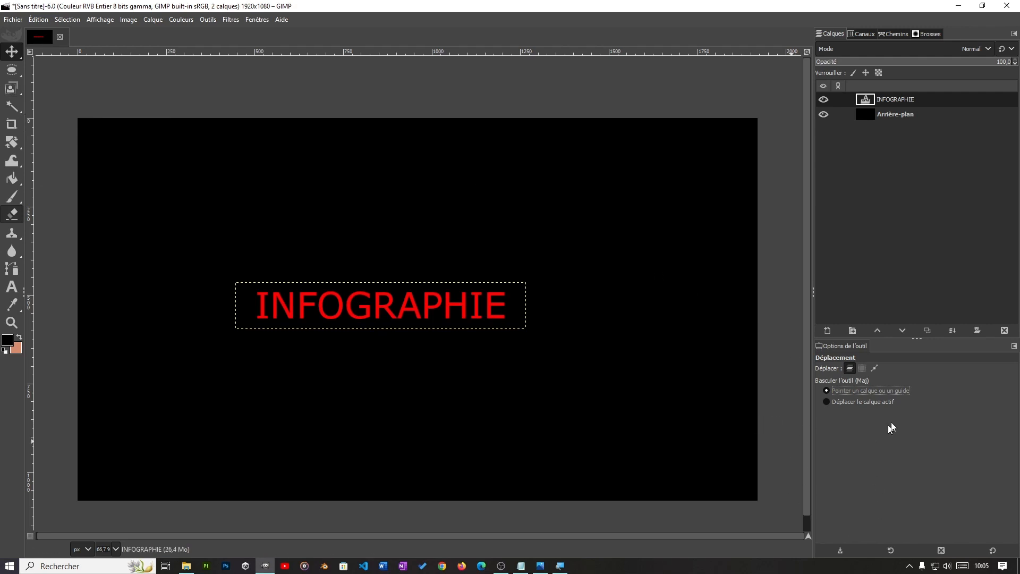
{"action": "mouse_move", "coordinate": [2, 109]}
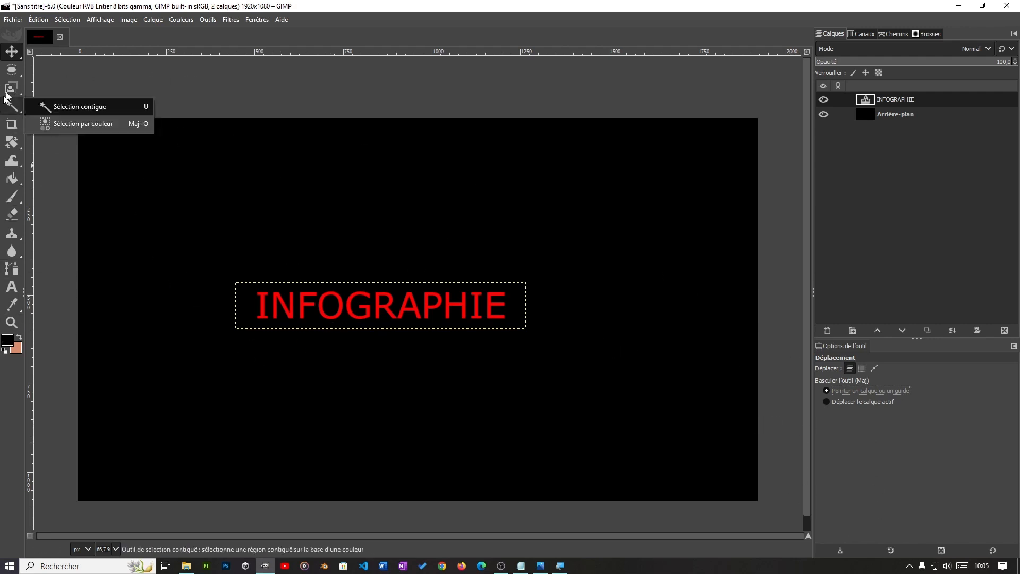
{"action": "mouse_move", "coordinate": [18, 52]}
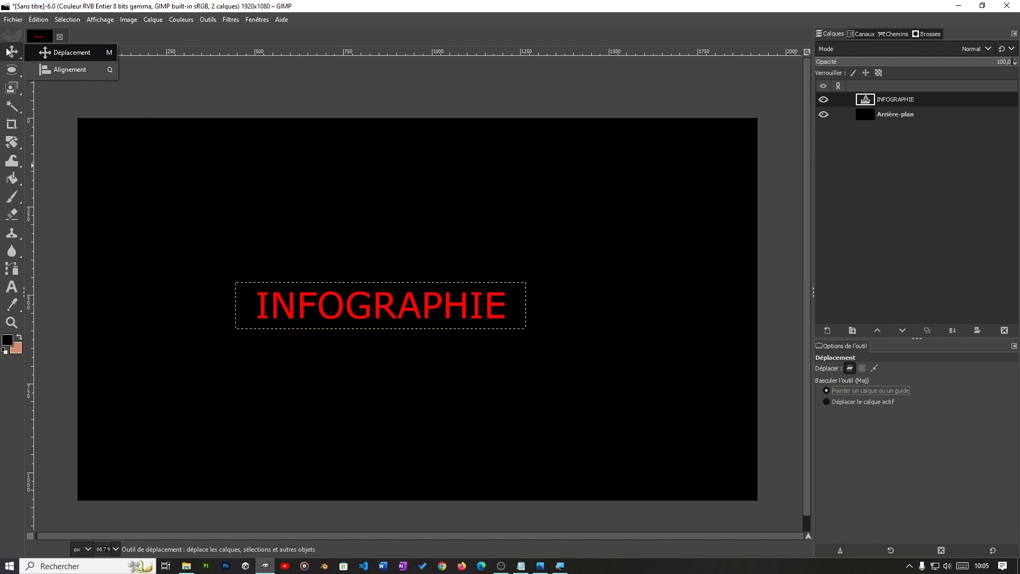
{"action": "left_click", "coordinate": [70, 70]}
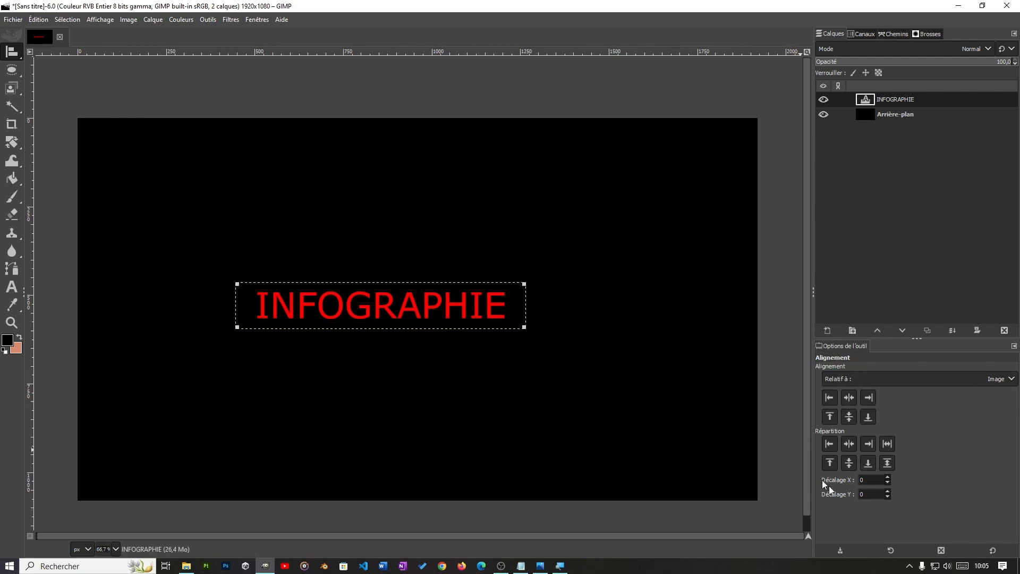
{"action": "left_click", "coordinate": [850, 398]}
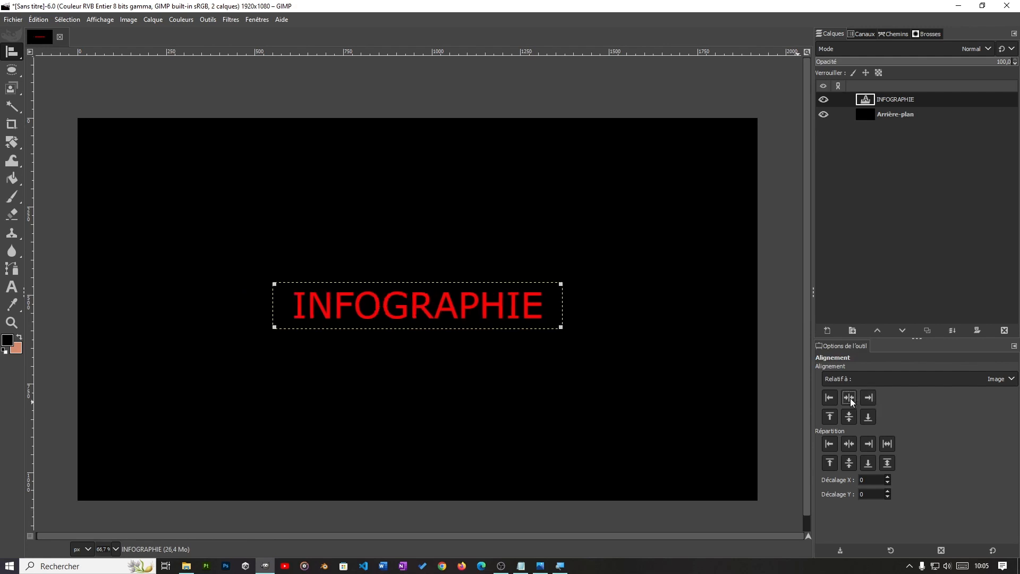
{"action": "left_click", "coordinate": [849, 415]}
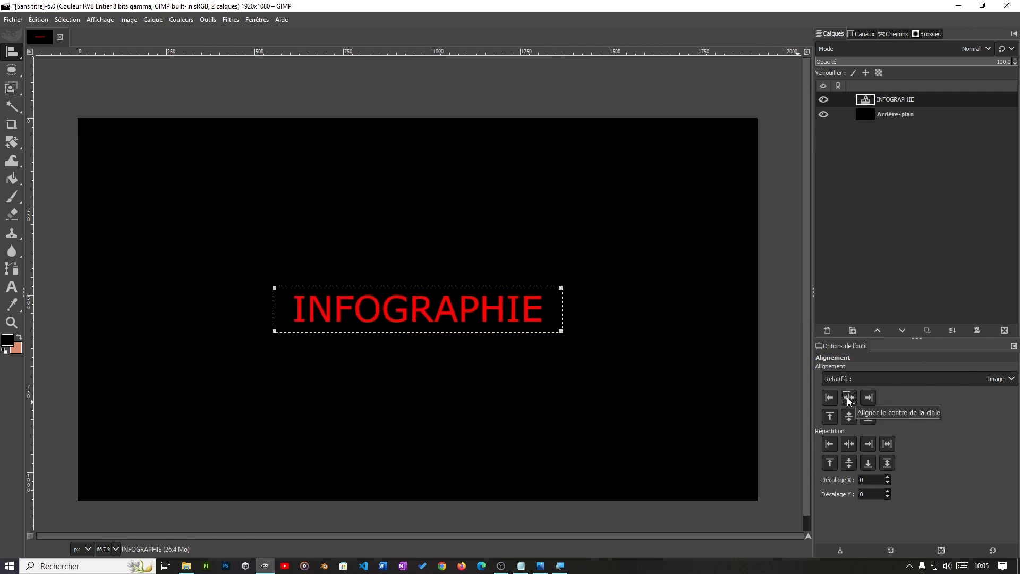
Step: Align the INFOGRAPHIE layer to the image's left and right edges and centre it horizontally again, keeping the alignment relative to Image
{"action": "left_click", "coordinate": [829, 397]}
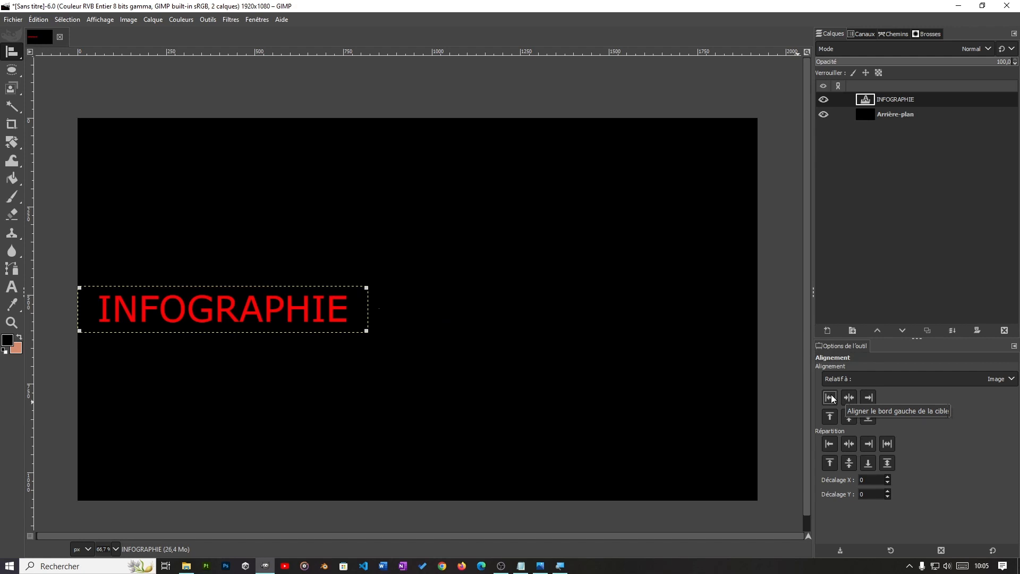
{"action": "left_click", "coordinate": [868, 398]}
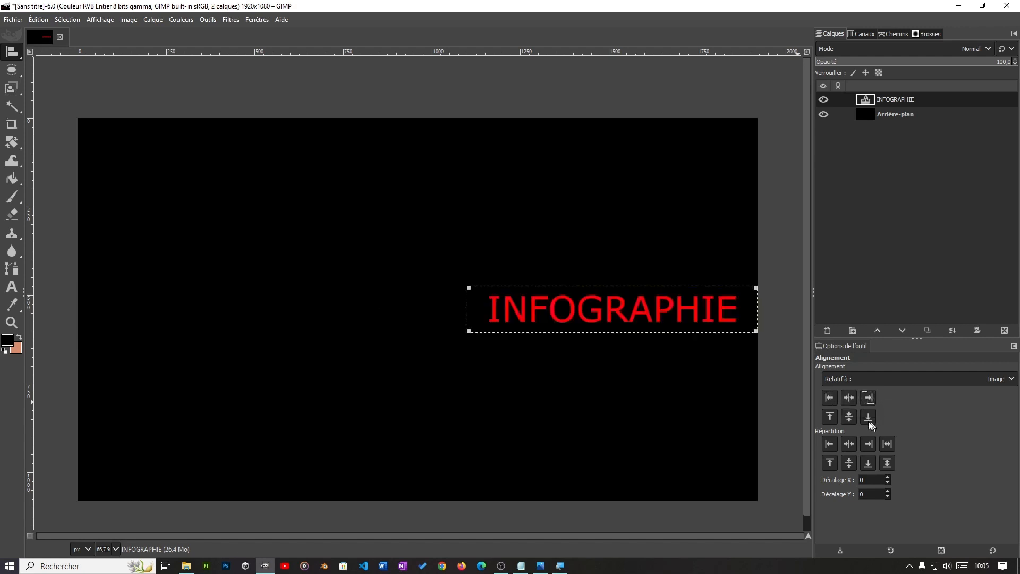
{"action": "left_click", "coordinate": [849, 398]}
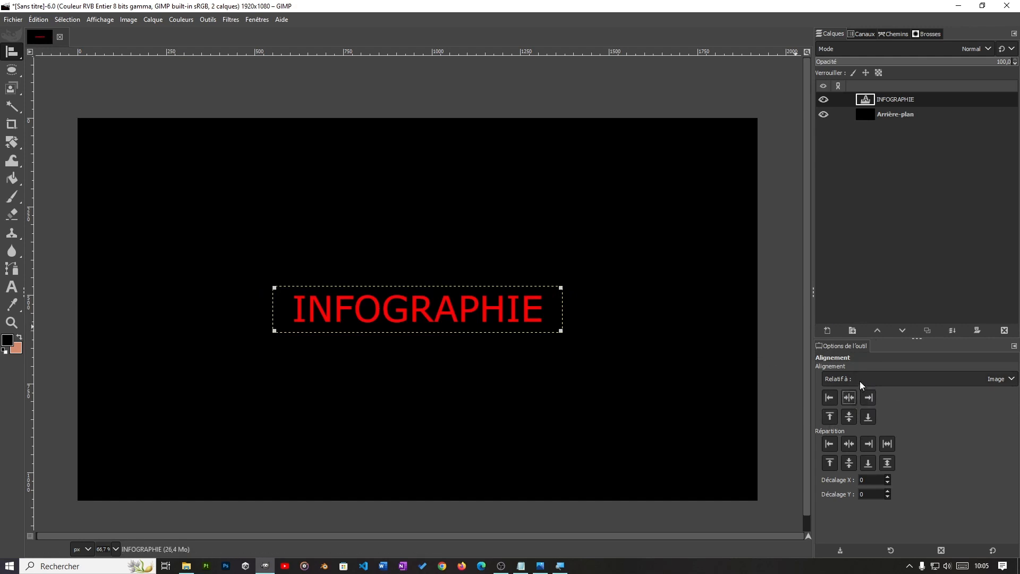
{"action": "left_click", "coordinate": [859, 380]}
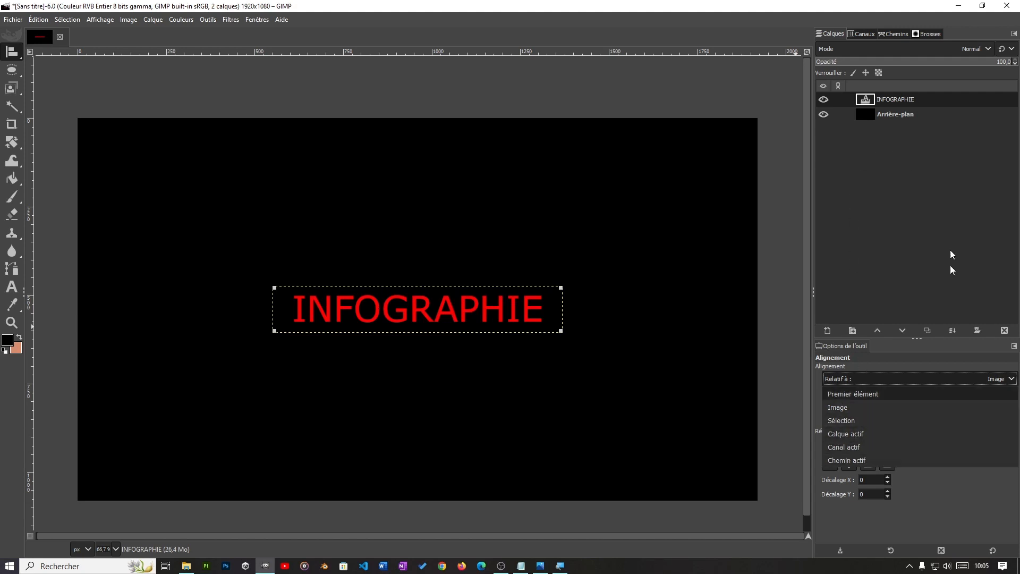
{"action": "left_click", "coordinate": [859, 402]}
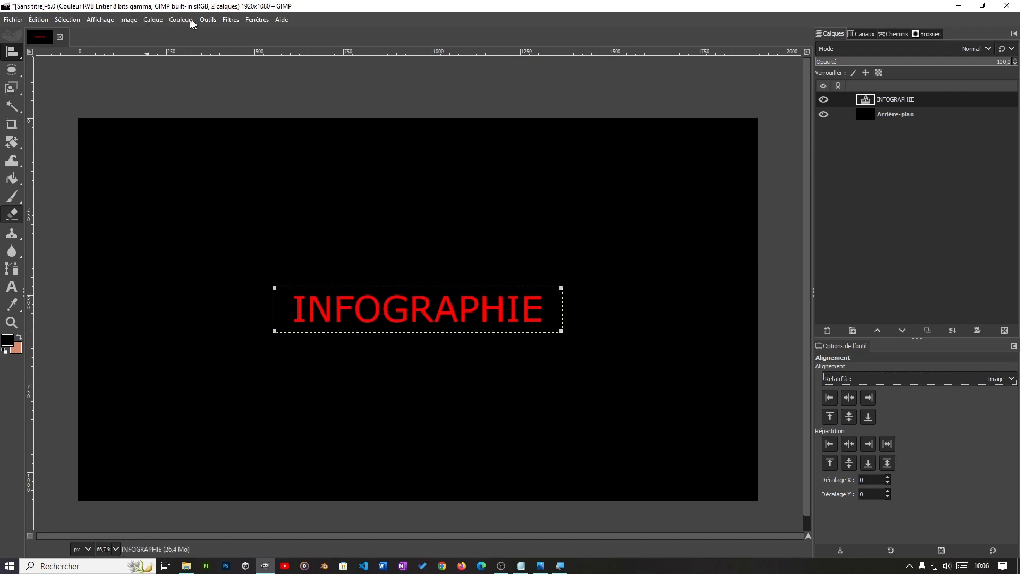
Step: Apply a drop shadow (Ombre portée) in near-white f5f0f0 to the INFOGRAPHIE text and undo it
{"action": "left_click", "coordinate": [225, 20]}
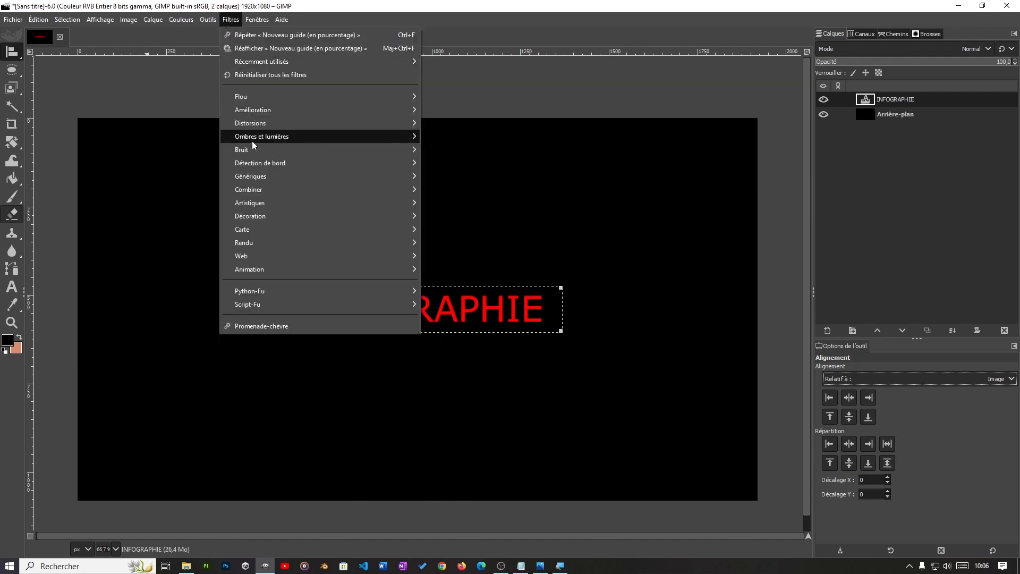
{"action": "mouse_move", "coordinate": [277, 137]}
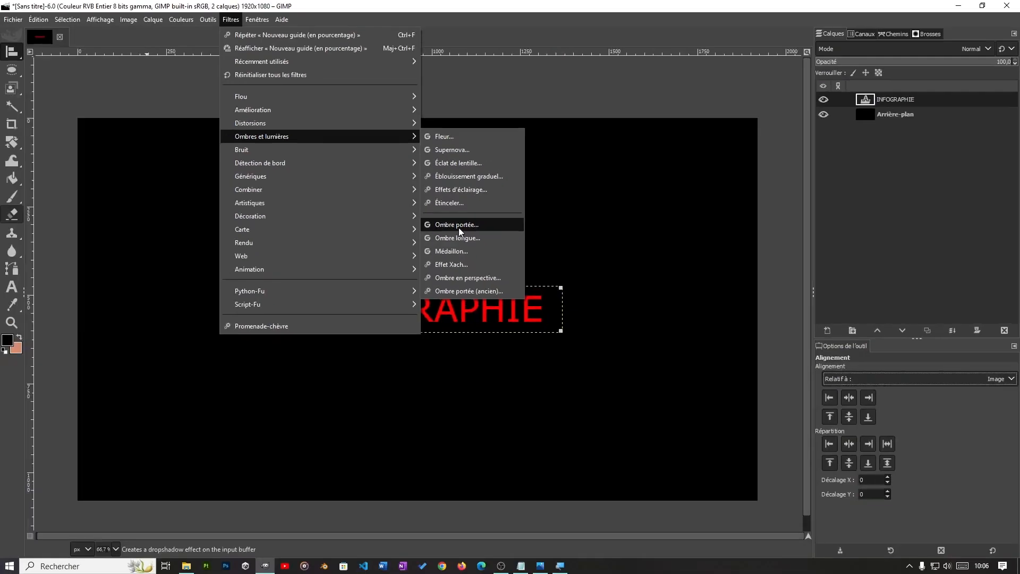
{"action": "left_click", "coordinate": [459, 224]}
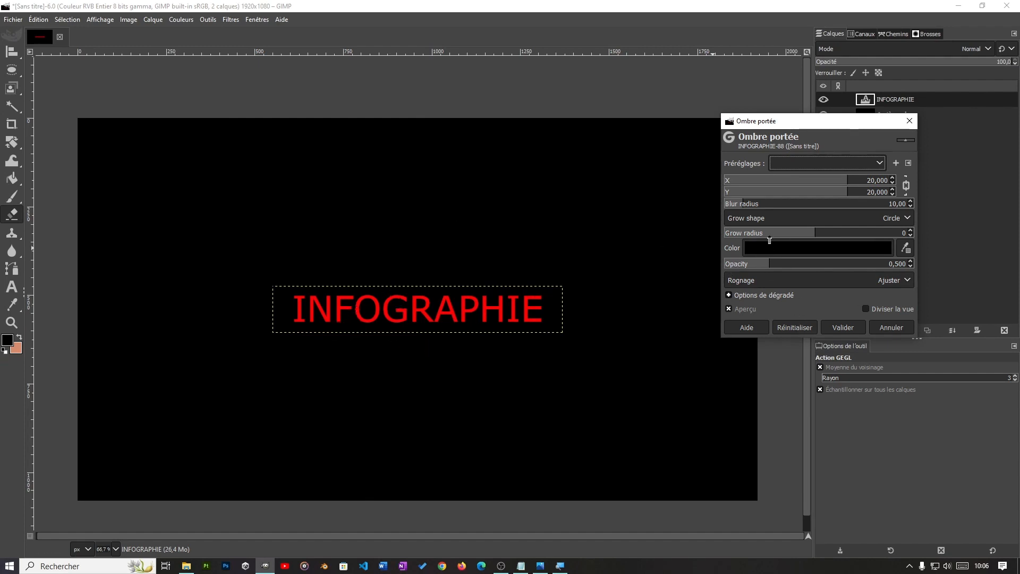
{"action": "left_click_drag", "start_coordinate": [803, 121], "coordinate": [647, 135]}
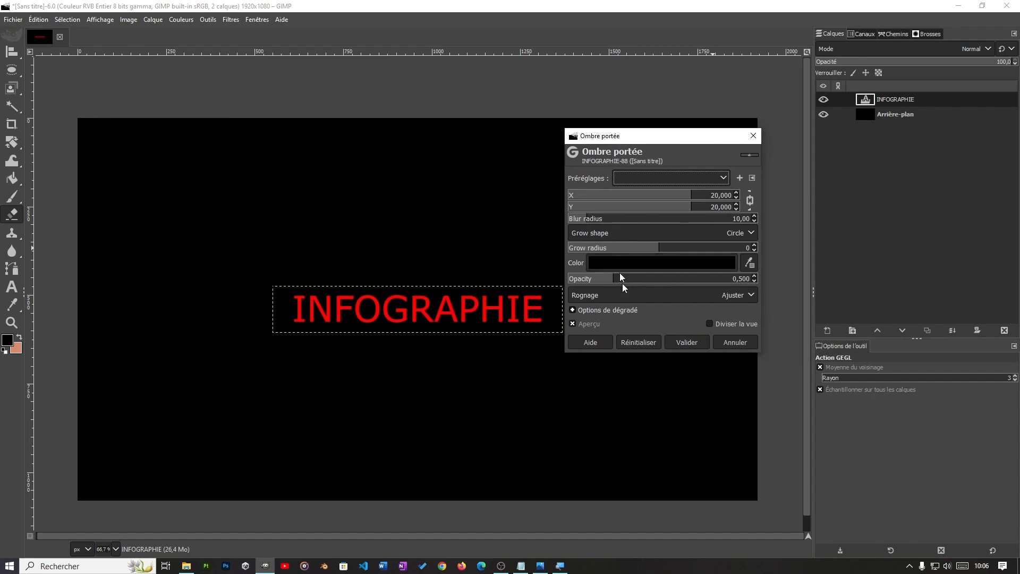
{"action": "left_click", "coordinate": [660, 260]}
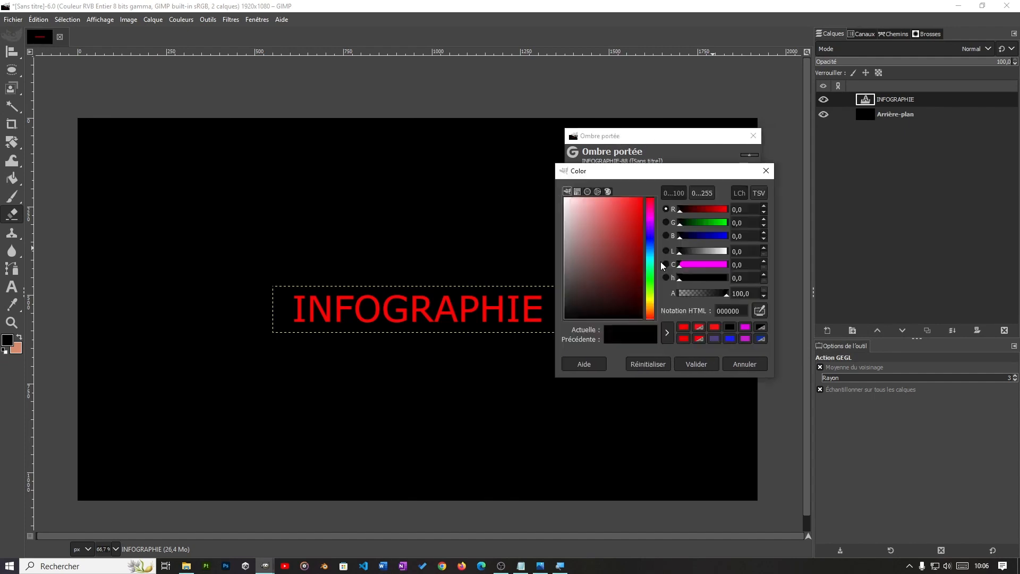
{"action": "left_click", "coordinate": [566, 201]}
{"action": "left_click_drag", "start_coordinate": [566, 197], "coordinate": [565, 202]}
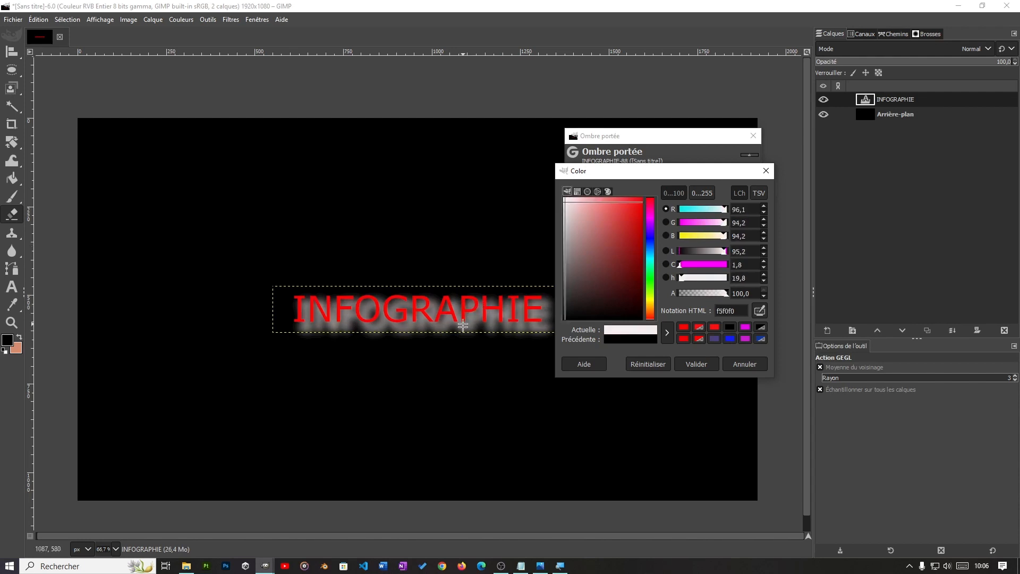
{"action": "left_click", "coordinate": [705, 367]}
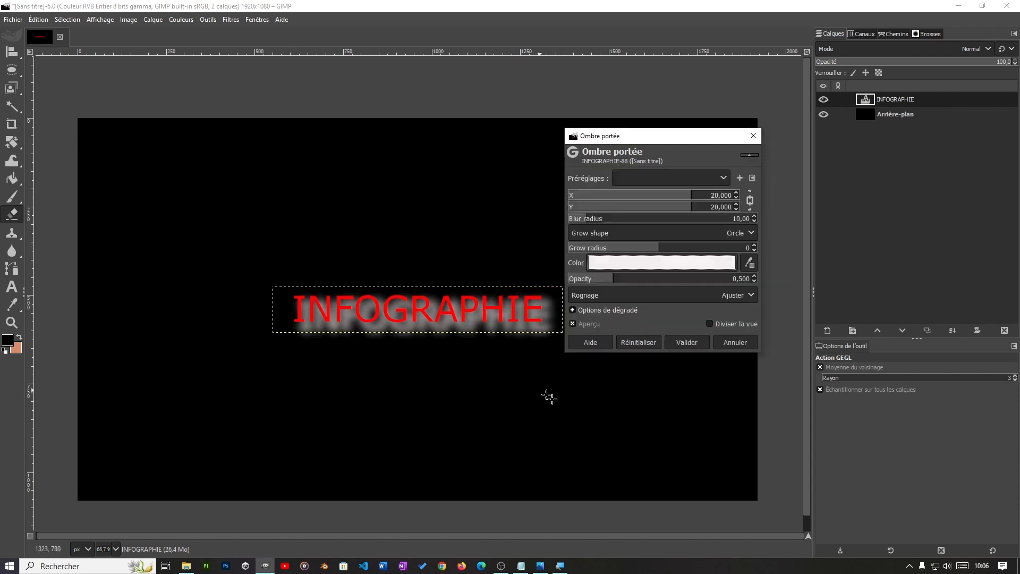
{"action": "left_click", "coordinate": [686, 343]}
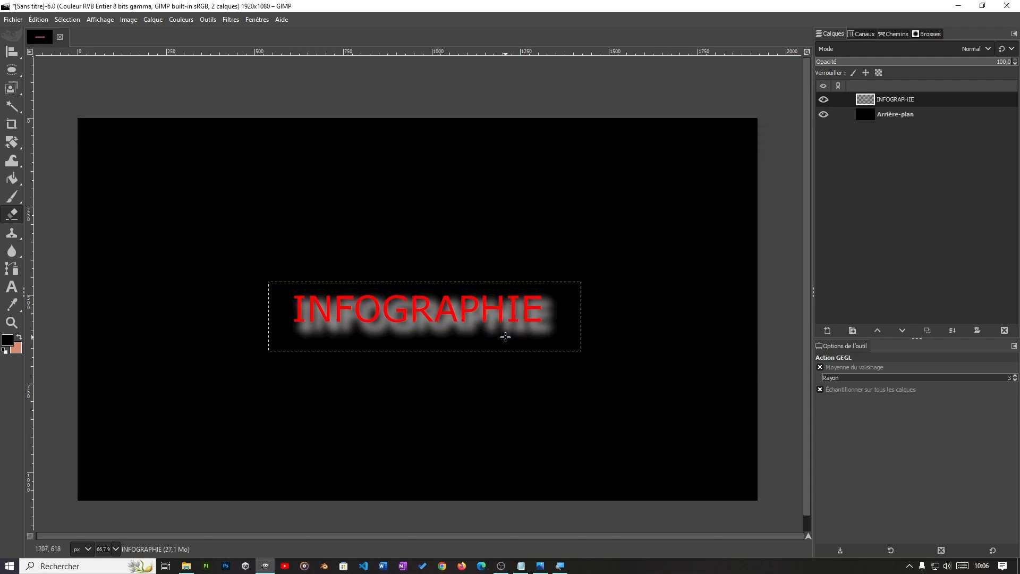
{"action": "key", "text": "ctrl+z"}
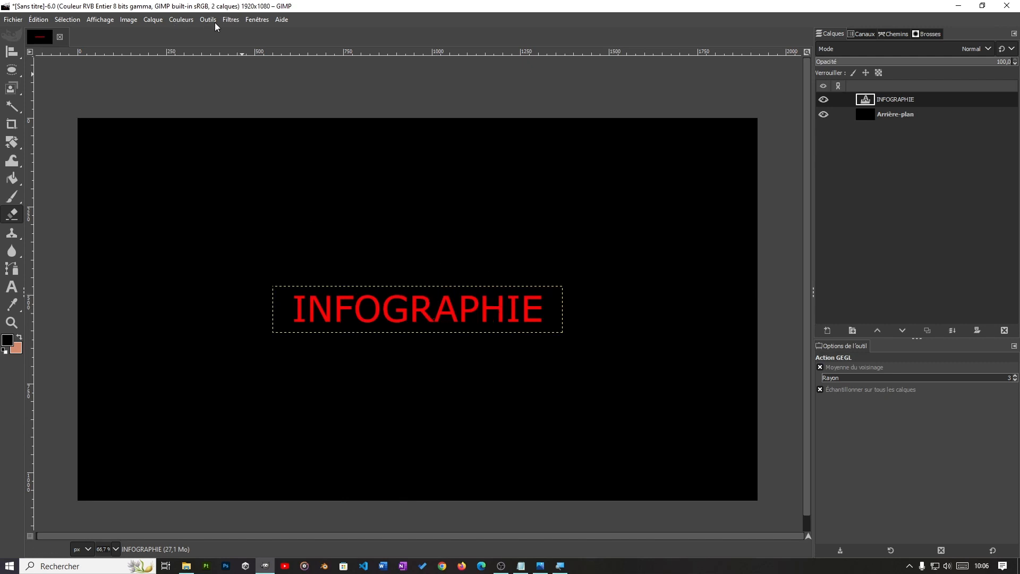
Step: Start a drop shadow (Ombre portée) on the INFOGRAPHIE layer with the colour fefefe and an opacity of 0.855
{"action": "left_click", "coordinate": [231, 21]}
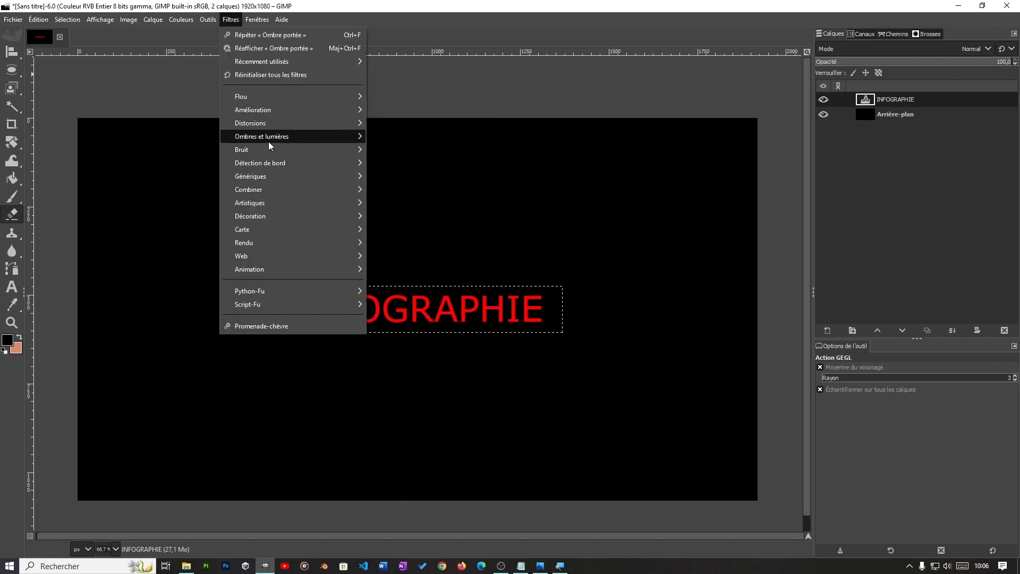
{"action": "mouse_move", "coordinate": [263, 138]}
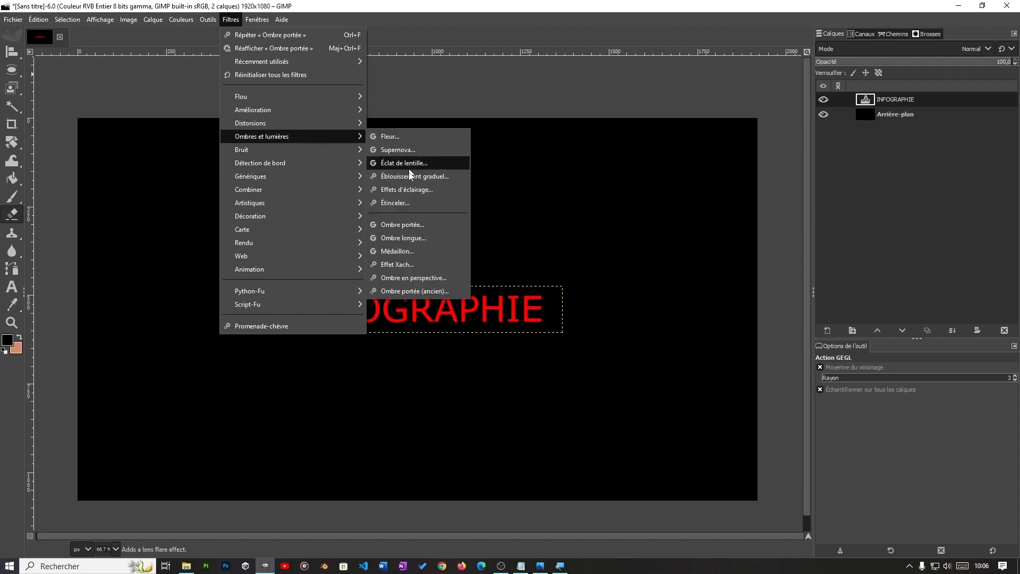
{"action": "left_click", "coordinate": [396, 225]}
{"action": "left_click", "coordinate": [662, 262]}
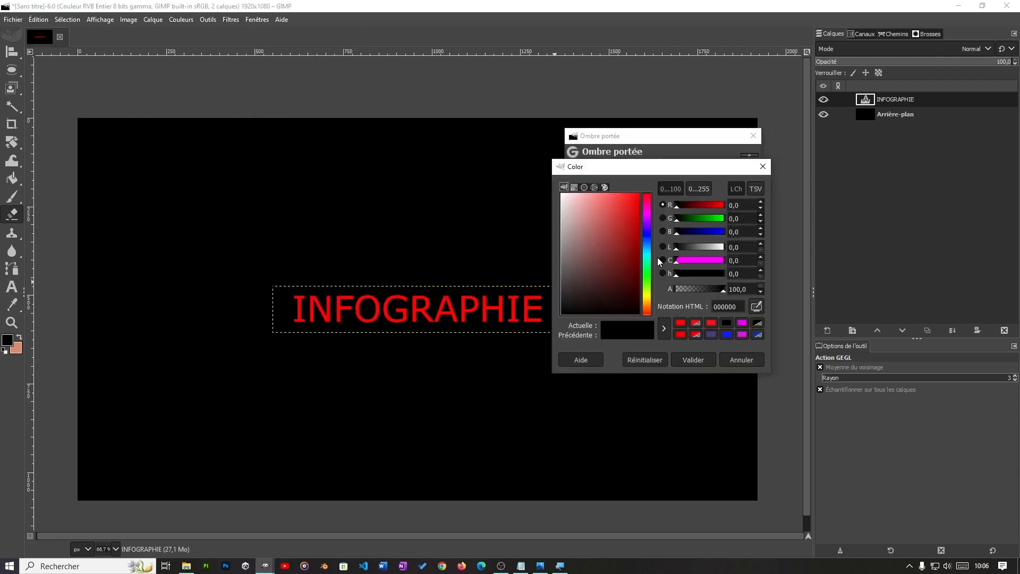
{"action": "left_click", "coordinate": [574, 206]}
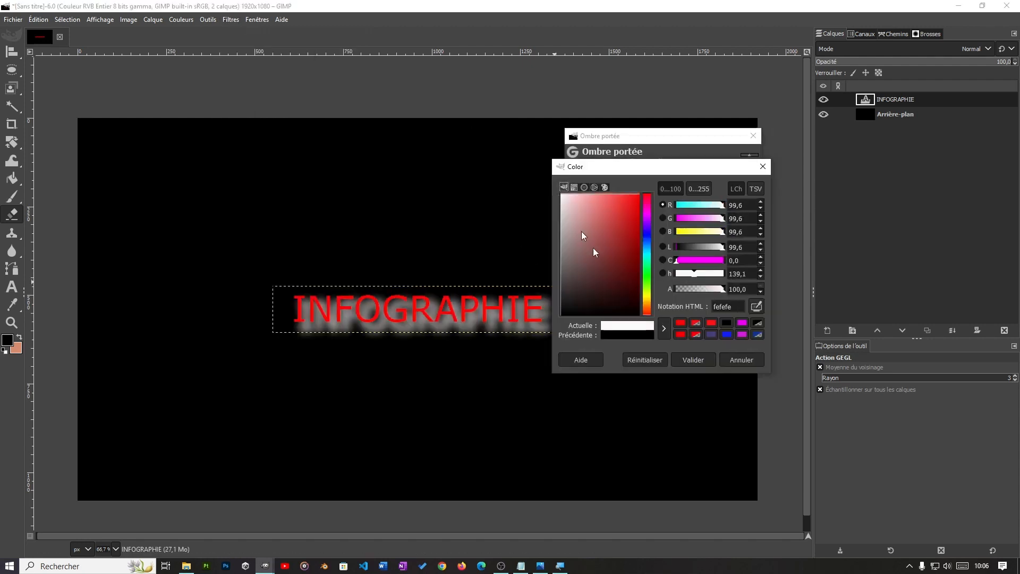
{"action": "left_click", "coordinate": [690, 362]}
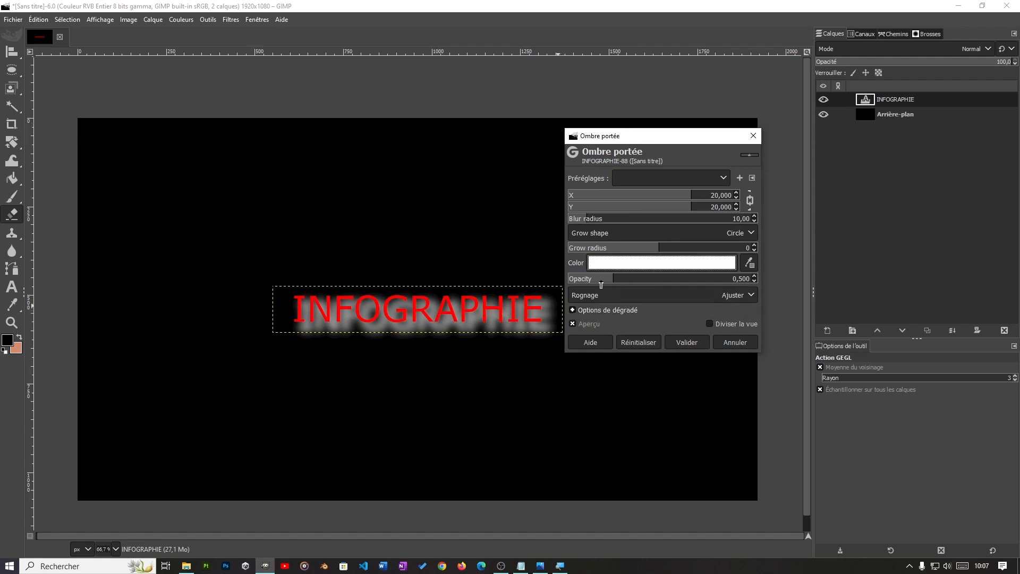
{"action": "left_click_drag", "start_coordinate": [601, 280], "coordinate": [640, 280]}
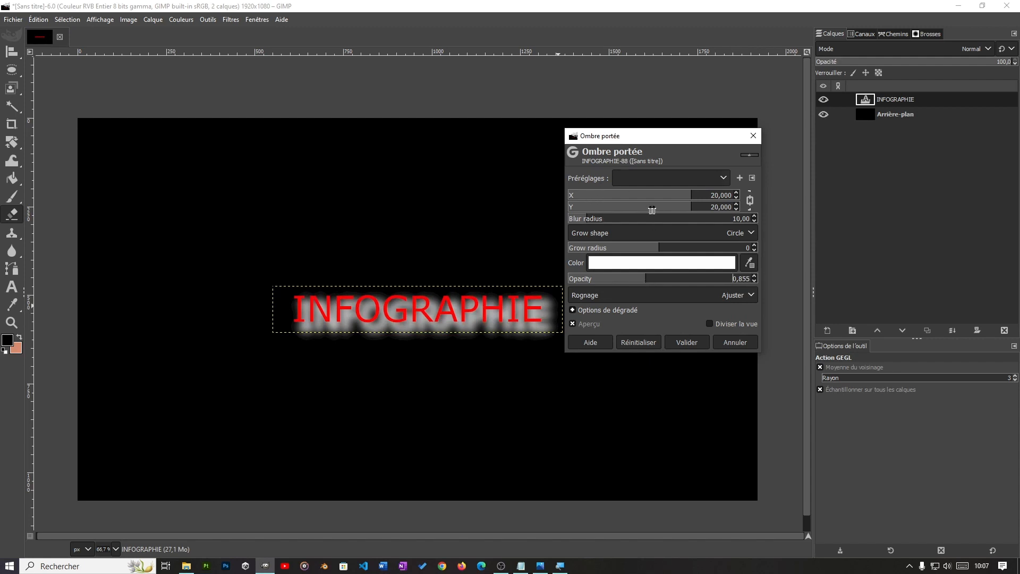
Step: Set the shadow's linked X and Y offsets to -8.516, unlink them and set the X offset alone to 7.742
{"action": "left_click_drag", "start_coordinate": [686, 196], "coordinate": [633, 194]}
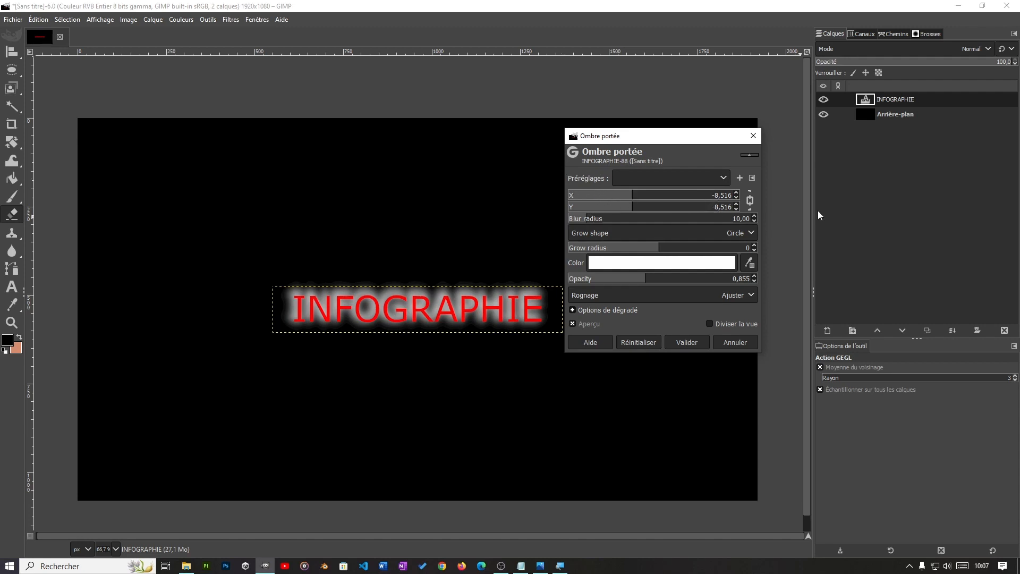
{"action": "left_click", "coordinate": [750, 201]}
{"action": "left_click", "coordinate": [615, 197]}
{"action": "left_click_drag", "start_coordinate": [616, 199], "coordinate": [641, 200]}
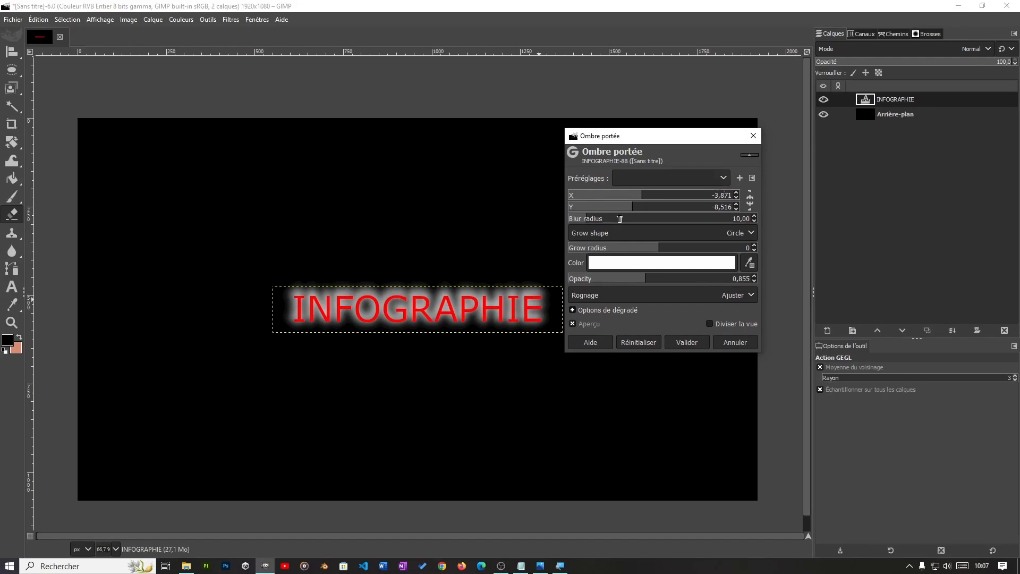
{"action": "left_click_drag", "start_coordinate": [639, 195], "coordinate": [665, 195]}
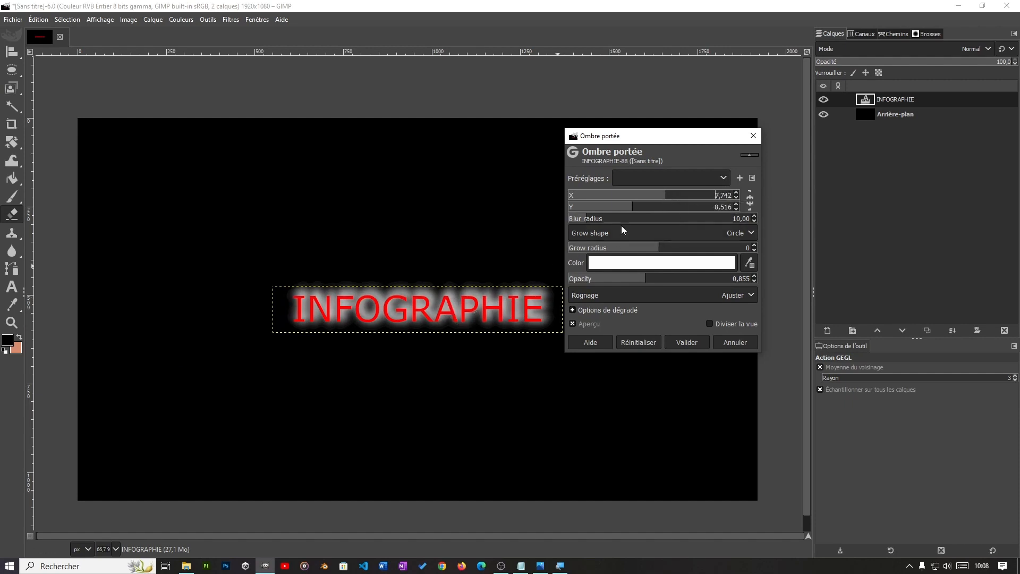
Step: Set the shadow's Y offset to 8.516 and its blur radius to 2.20
{"action": "left_click", "coordinate": [625, 209]}
{"action": "left_click_drag", "start_coordinate": [625, 209], "coordinate": [666, 225]}
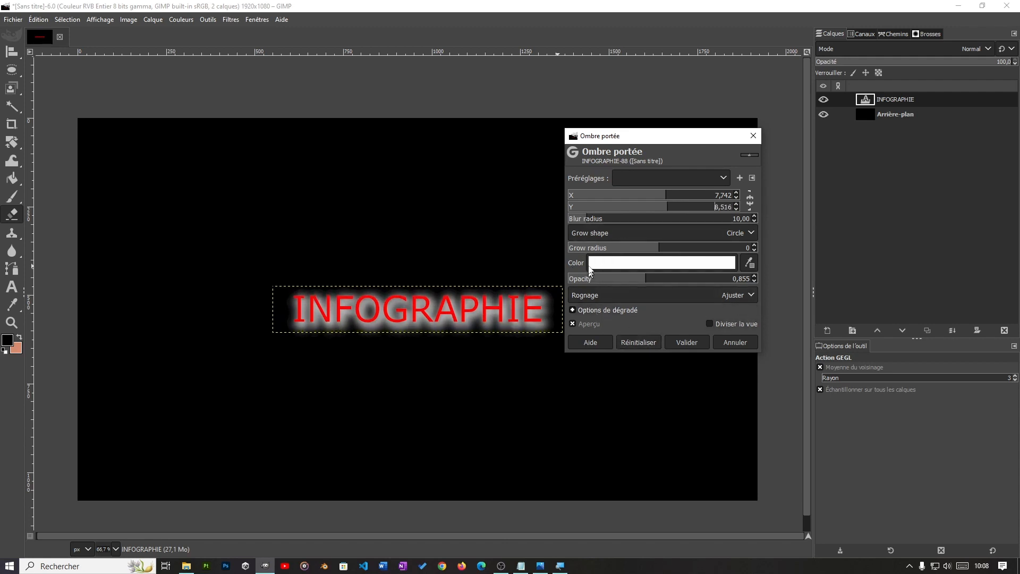
{"action": "left_click_drag", "start_coordinate": [614, 224], "coordinate": [579, 218]}
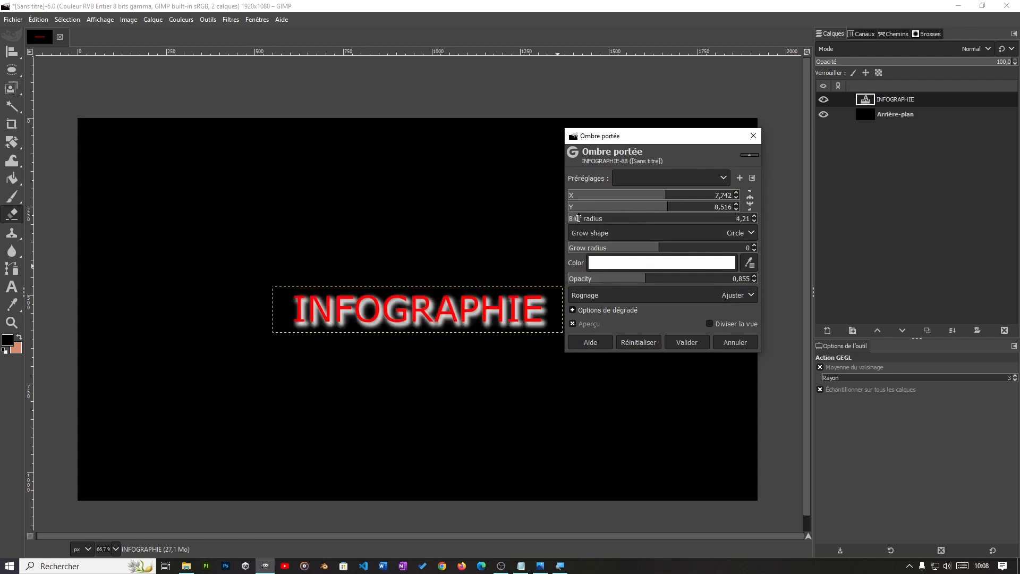
{"action": "mouse_move", "coordinate": [579, 218]}
{"action": "left_mouse_down"}
{"action": "mouse_move", "coordinate": [659, 217]}
{"action": "mouse_move", "coordinate": [574, 217]}
{"action": "left_mouse_up"}
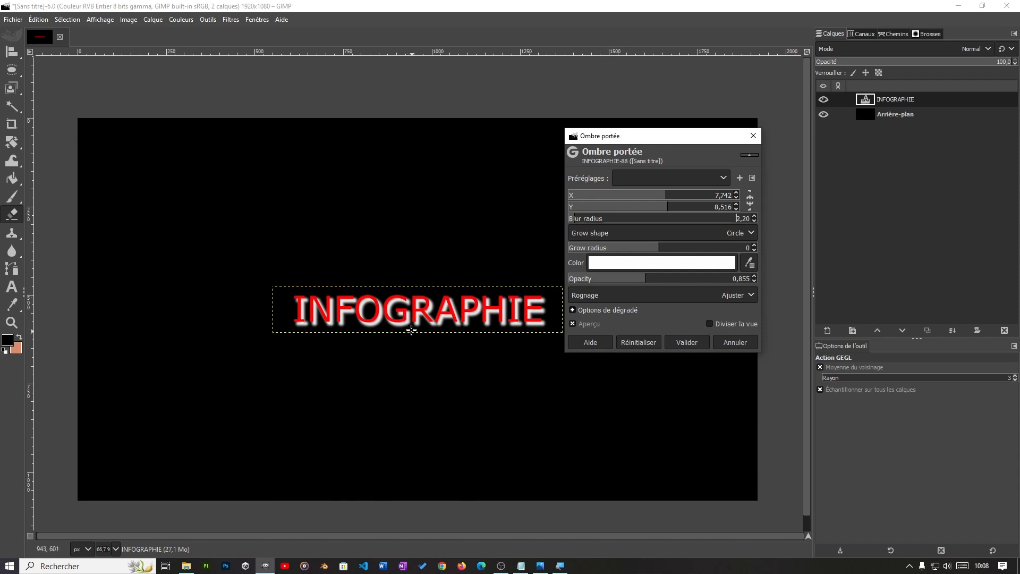
Step: Set the shadow's X offset to 8.516 and its Y offset to 4.387, and apply it to the INFOGRAPHIE text
{"action": "left_click_drag", "start_coordinate": [663, 197], "coordinate": [667, 198]}
{"action": "left_click", "coordinate": [659, 207]}
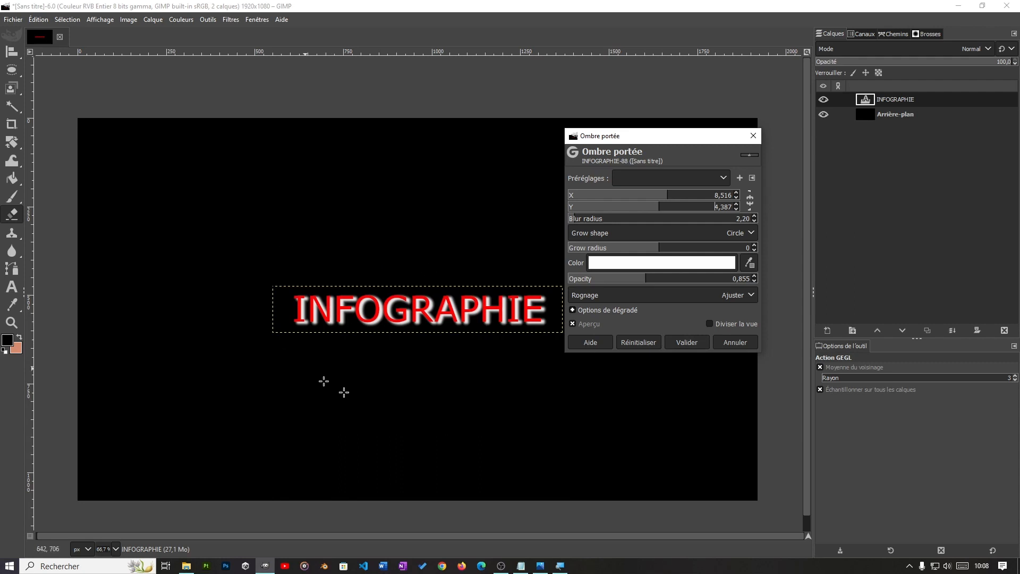
{"action": "left_click", "coordinate": [689, 345]}
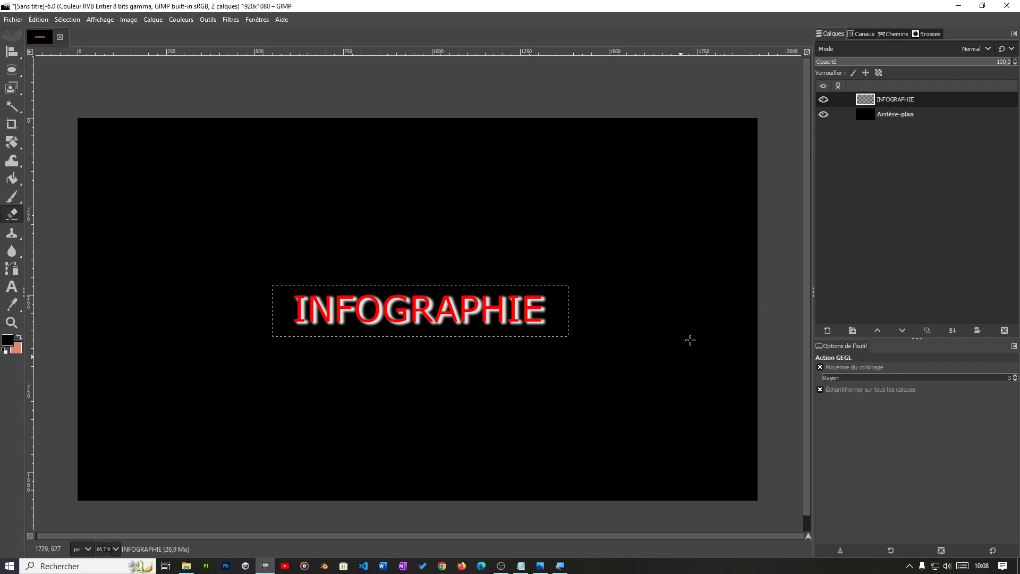
{"action": "scroll", "coordinate": [594, 405], "scroll_direction": "up", "scroll_amount": 2}
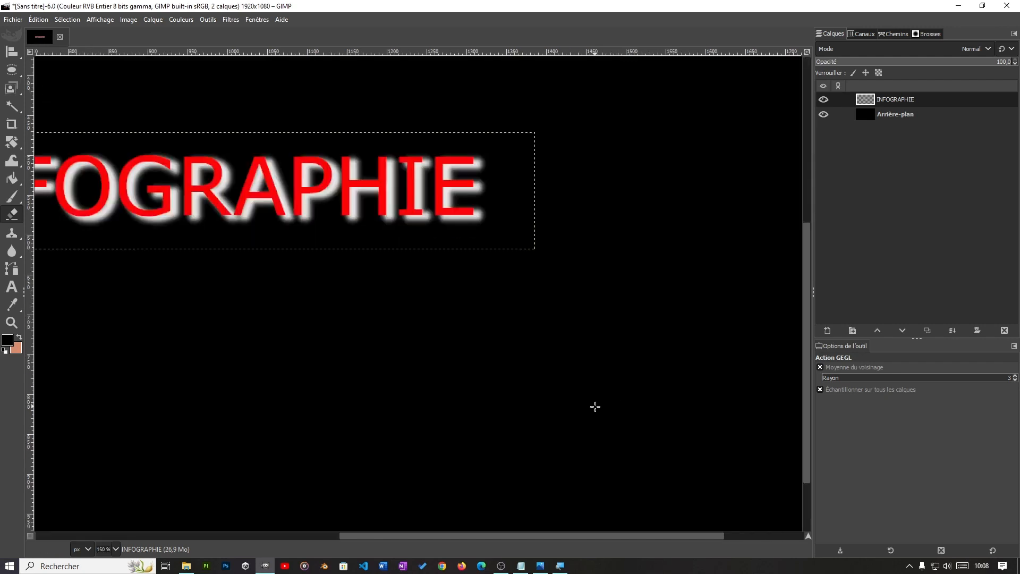
{"action": "left_click_drag", "start_coordinate": [518, 422], "coordinate": [683, 453]}
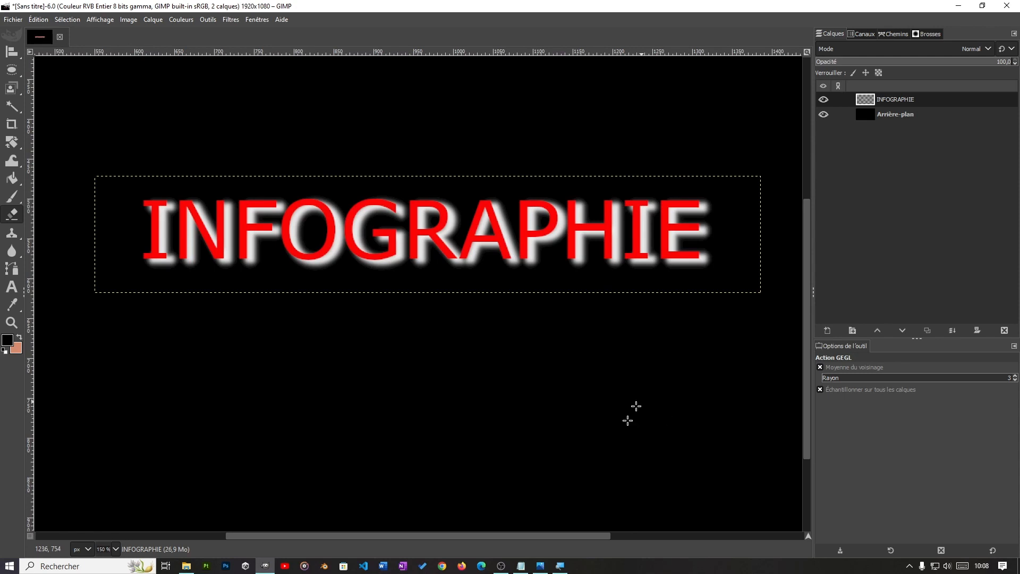
{"action": "left_click_drag", "start_coordinate": [551, 371], "coordinate": [559, 420]}
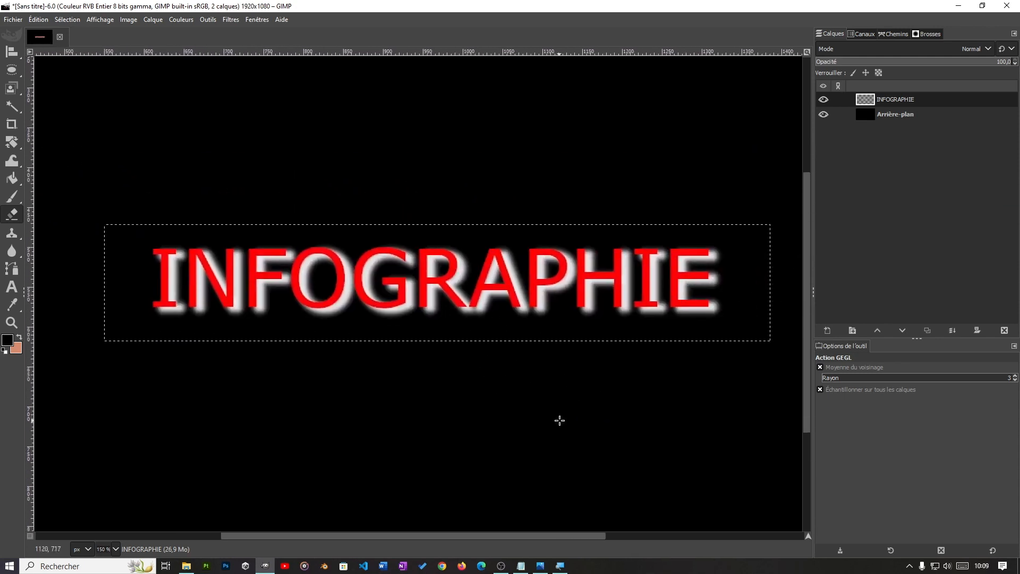
{"action": "scroll", "coordinate": [558, 416], "scroll_direction": "down", "scroll_amount": 2}
{"action": "scroll", "coordinate": [573, 392], "scroll_direction": "down", "scroll_amount": 1}
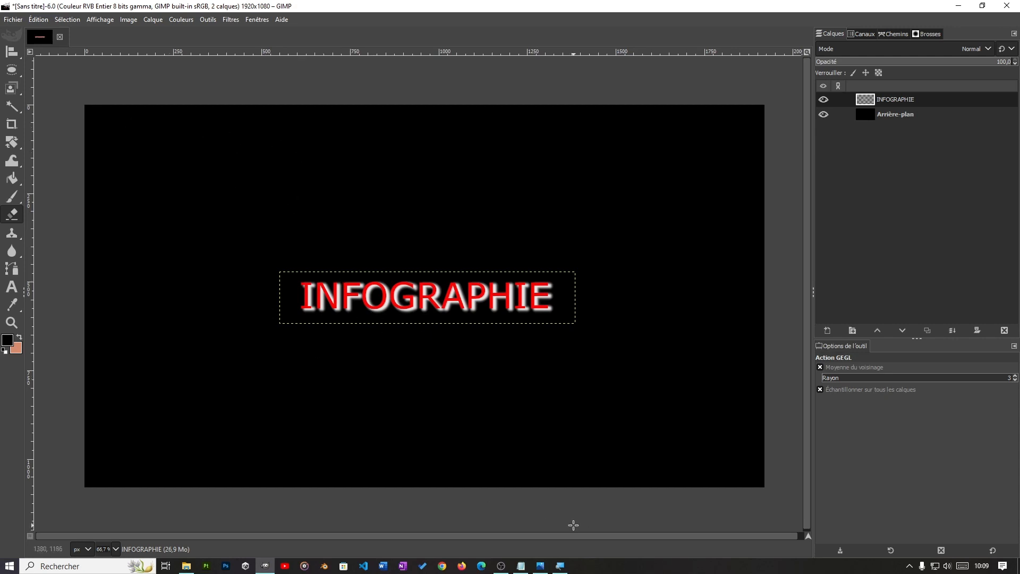
Step: Review the exercise list in Notepad and browse the curved-text reference images in the photo viewer, finishing on 2.png
{"action": "left_click", "coordinate": [521, 565]}
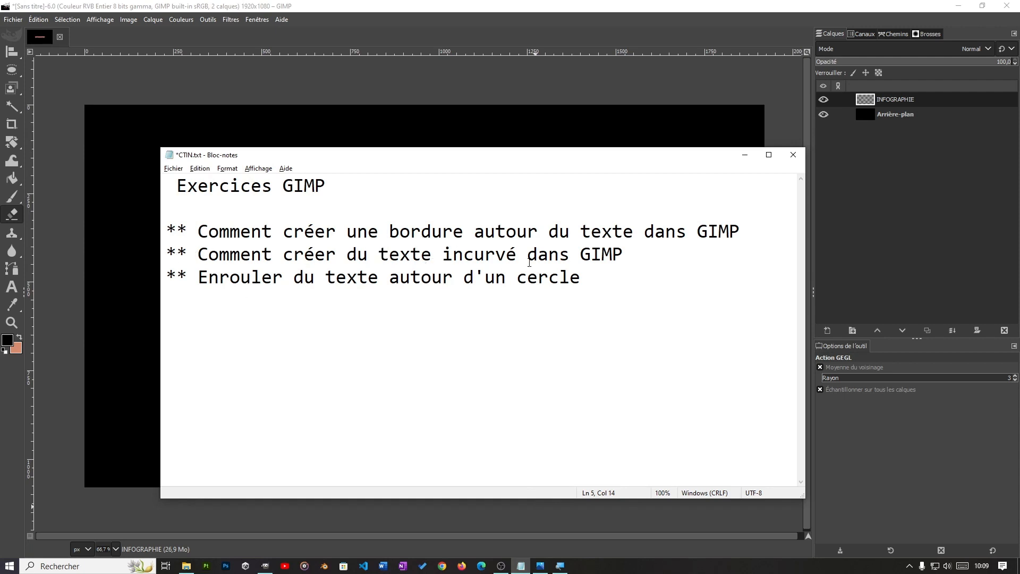
{"action": "left_click", "coordinate": [745, 155]}
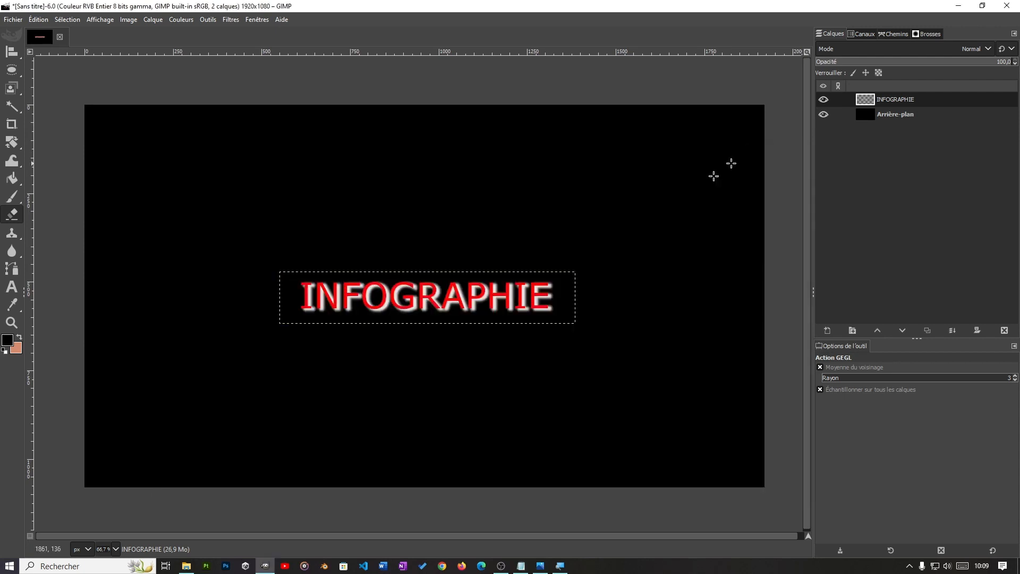
{"action": "left_click", "coordinate": [540, 566]}
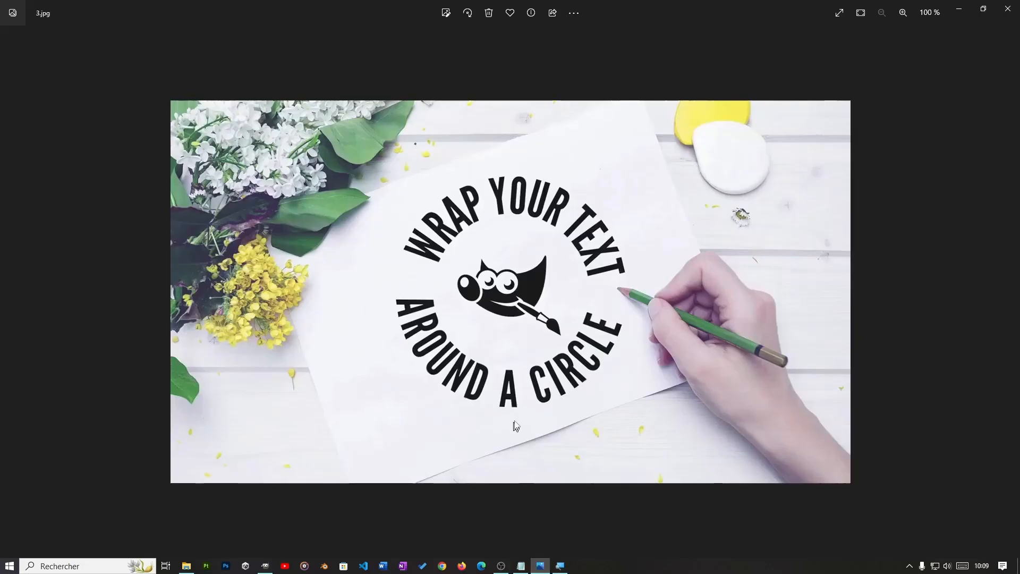
{"action": "key", "text": "Right"}
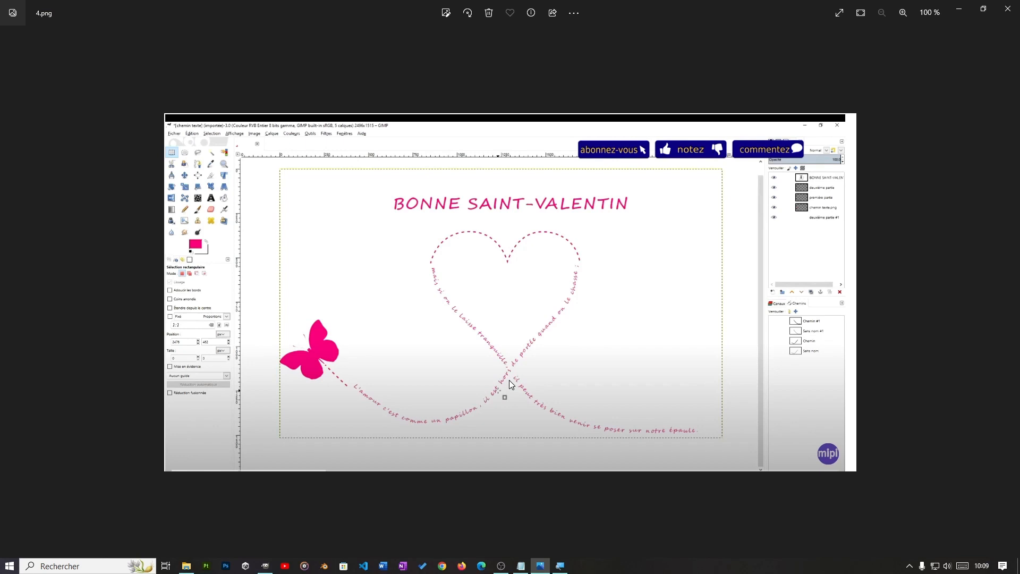
{"action": "key", "text": "Right"}
{"action": "scroll", "coordinate": [509, 380], "scroll_direction": "up", "scroll_amount": 3}
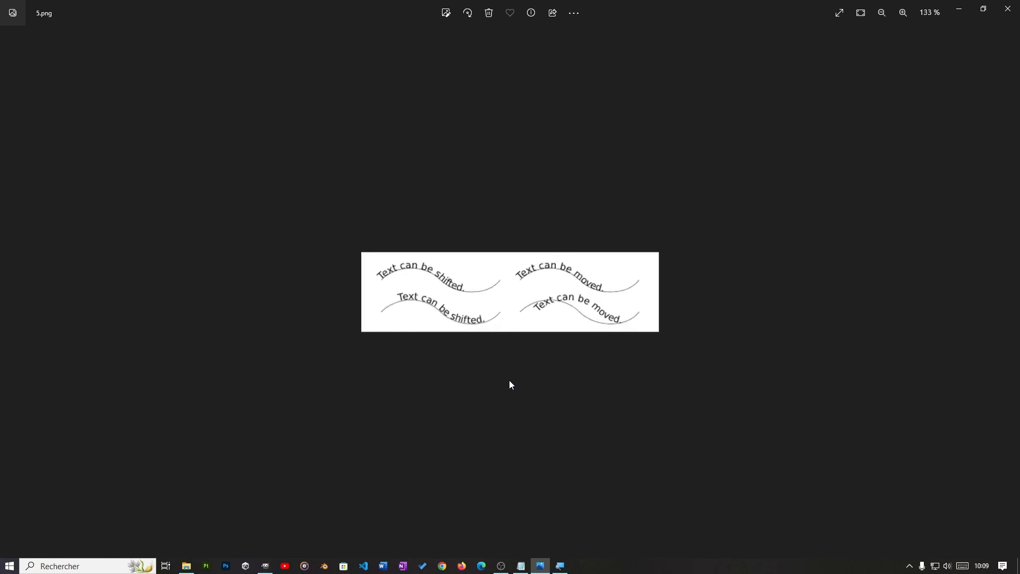
{"action": "scroll", "coordinate": [510, 384], "scroll_direction": "down", "scroll_amount": 3}
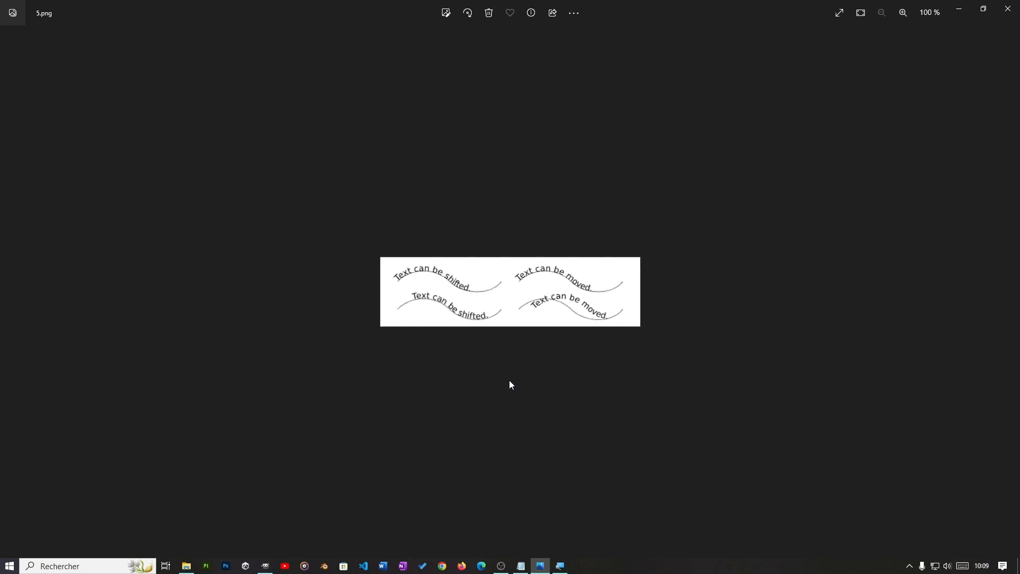
{"action": "key", "text": "Right"}
{"action": "scroll", "coordinate": [509, 384], "scroll_direction": "up", "scroll_amount": 5}
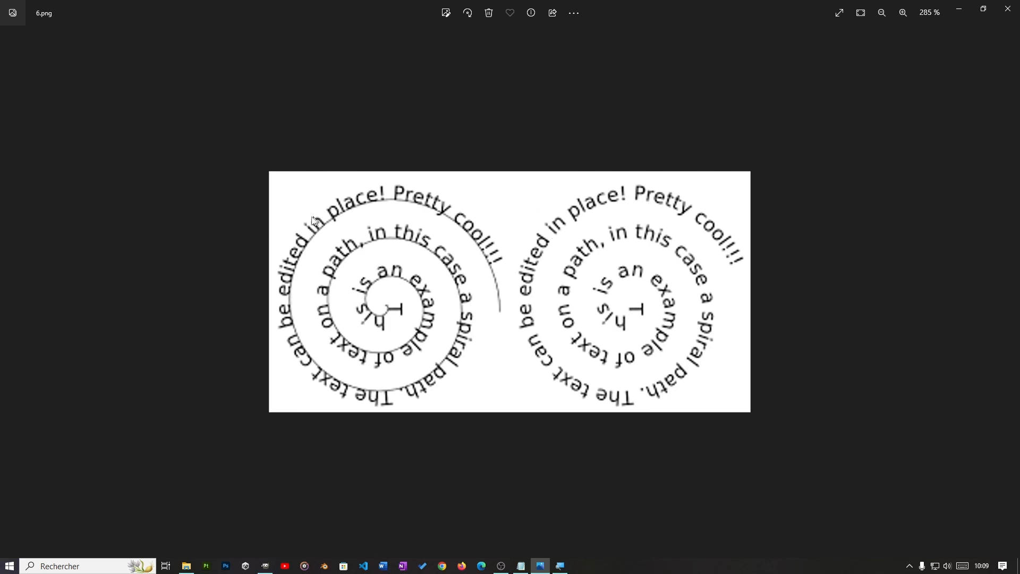
{"action": "scroll", "coordinate": [456, 354], "scroll_direction": "down", "scroll_amount": 1}
{"action": "scroll", "coordinate": [456, 353], "scroll_direction": "down", "scroll_amount": 6}
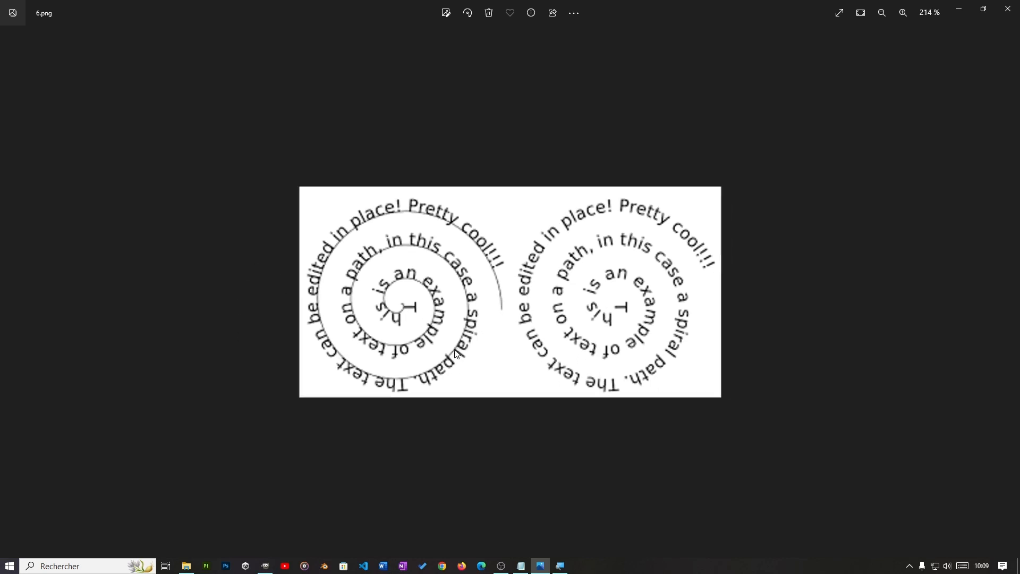
{"action": "key", "text": "Left"}
{"action": "key", "text": "Left"}
{"action": "key", "text": "Left"}
{"action": "key", "text": "Left"}
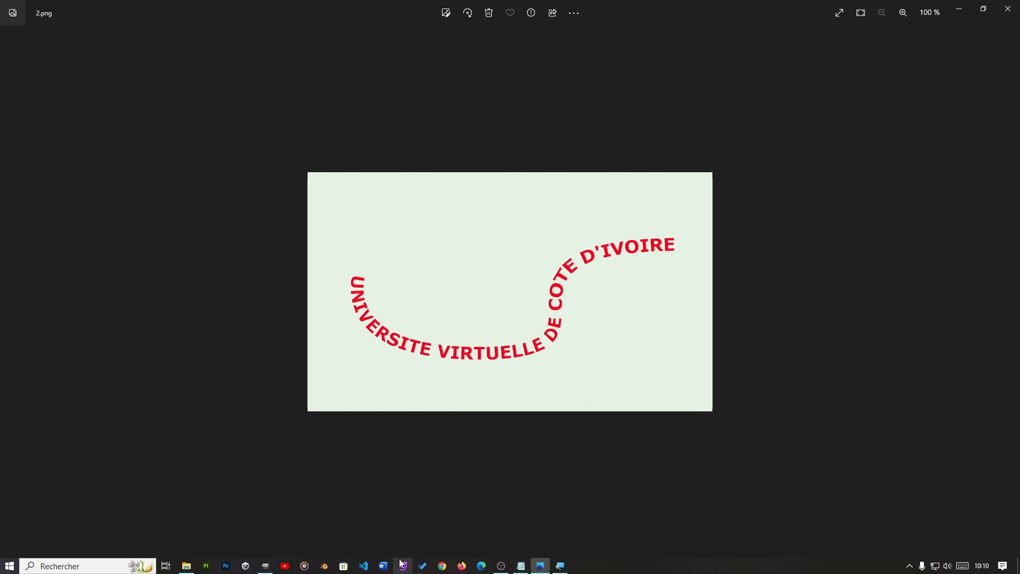
Step: Switch back to GIMP and create a new 1920 × 1080 px image filled with white (Blanc)
{"action": "left_click", "coordinate": [266, 564]}
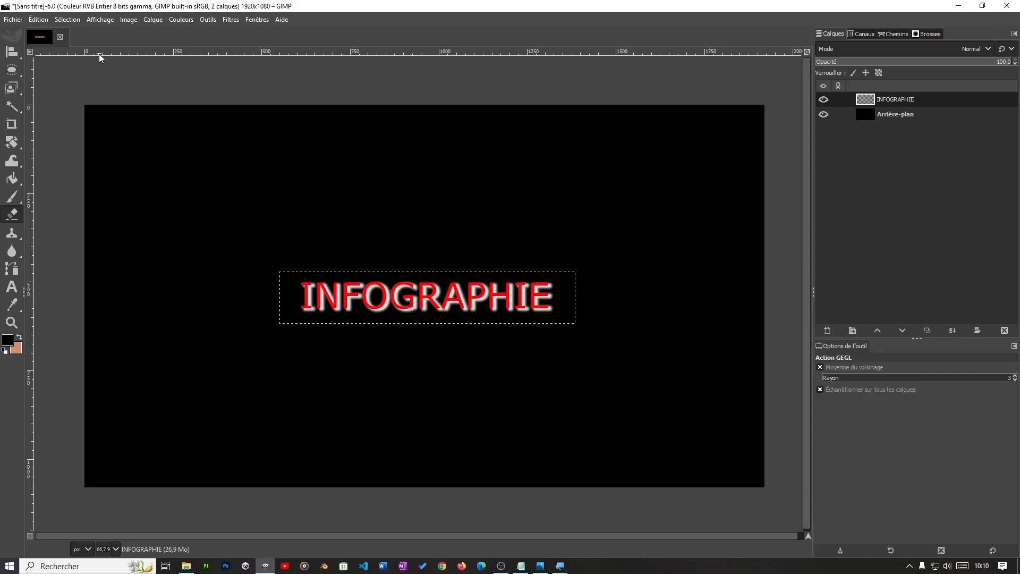
{"action": "key", "text": "ctrl+n"}
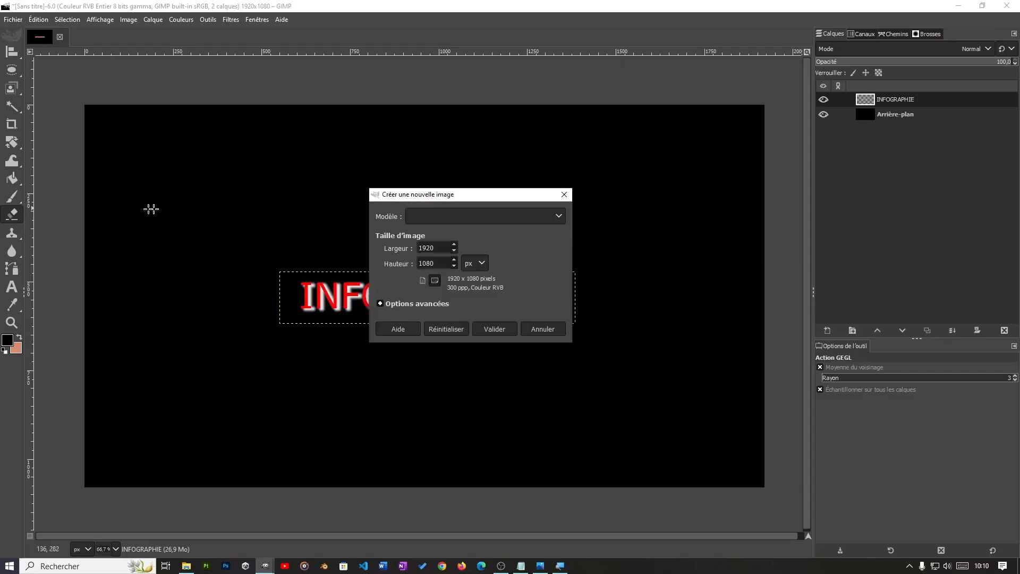
{"action": "left_click", "coordinate": [412, 304]}
{"action": "left_click", "coordinate": [490, 444]}
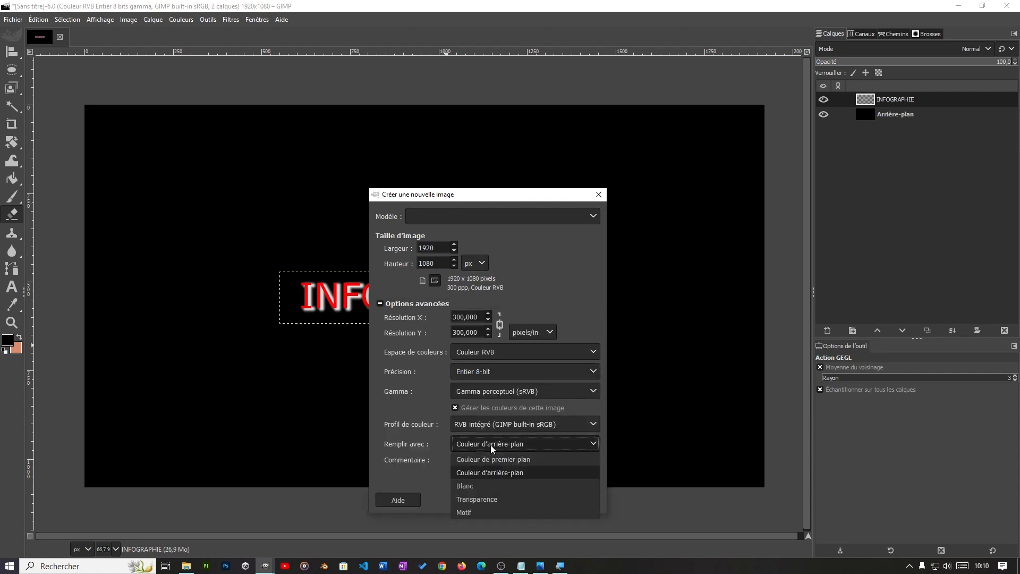
{"action": "left_click", "coordinate": [480, 483]}
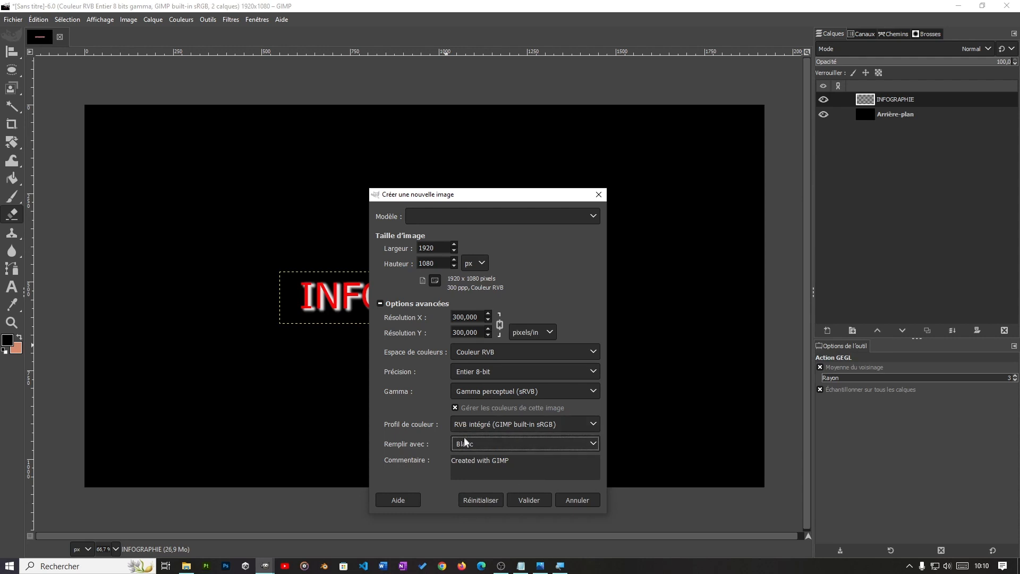
{"action": "left_click", "coordinate": [526, 494]}
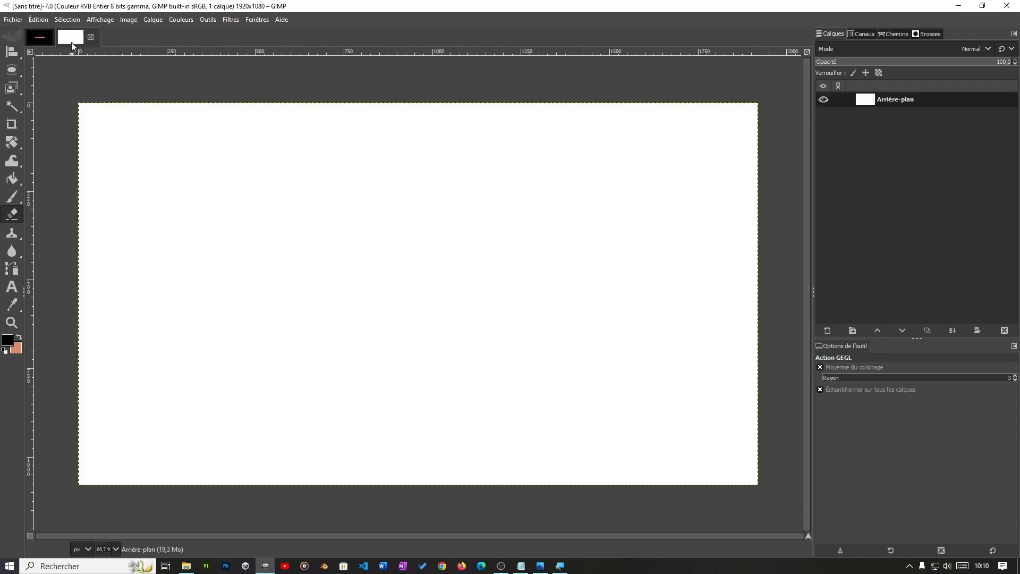
{"action": "left_click", "coordinate": [45, 39]}
{"action": "left_click", "coordinate": [66, 41]}
Step: With the Text tool, draw a wide, one-line-high text box across the upper part of the white canvas
{"action": "key", "text": "t"}
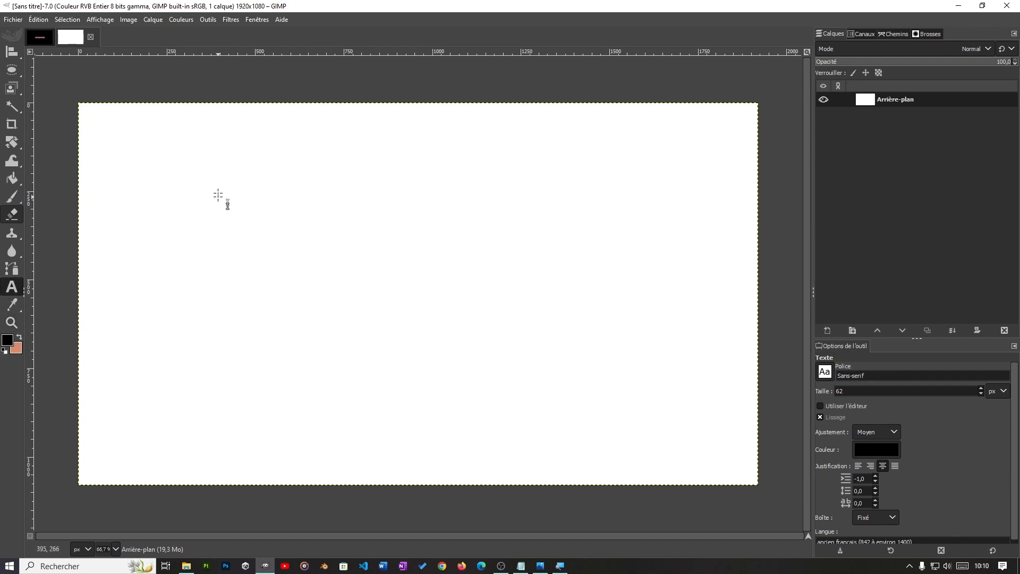
{"action": "left_click_drag", "start_coordinate": [194, 168], "coordinate": [549, 231]}
{"action": "left_click_drag", "start_coordinate": [622, 228], "coordinate": [640, 230]}
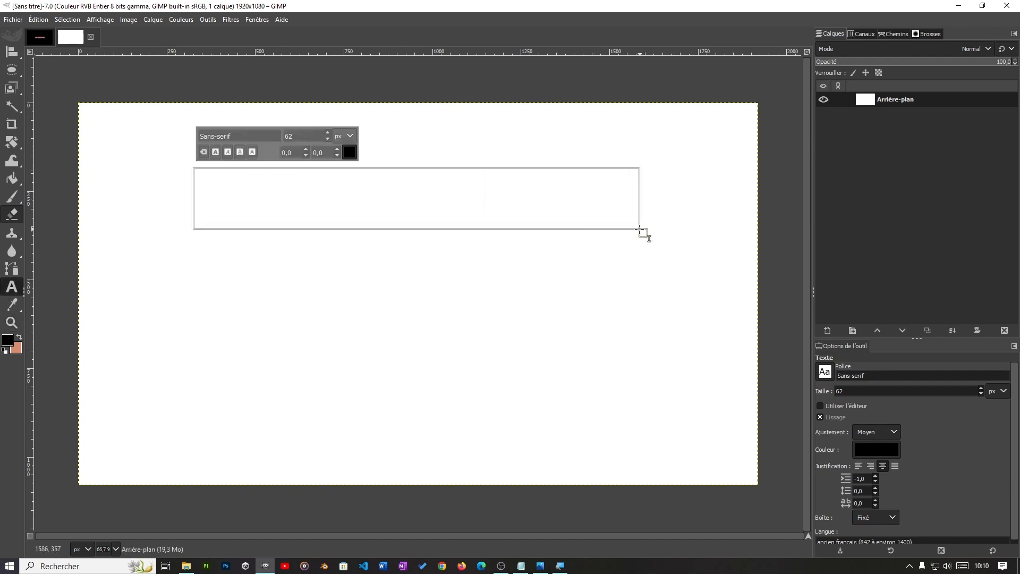
{"action": "left_click_drag", "start_coordinate": [398, 229], "coordinate": [401, 208]}
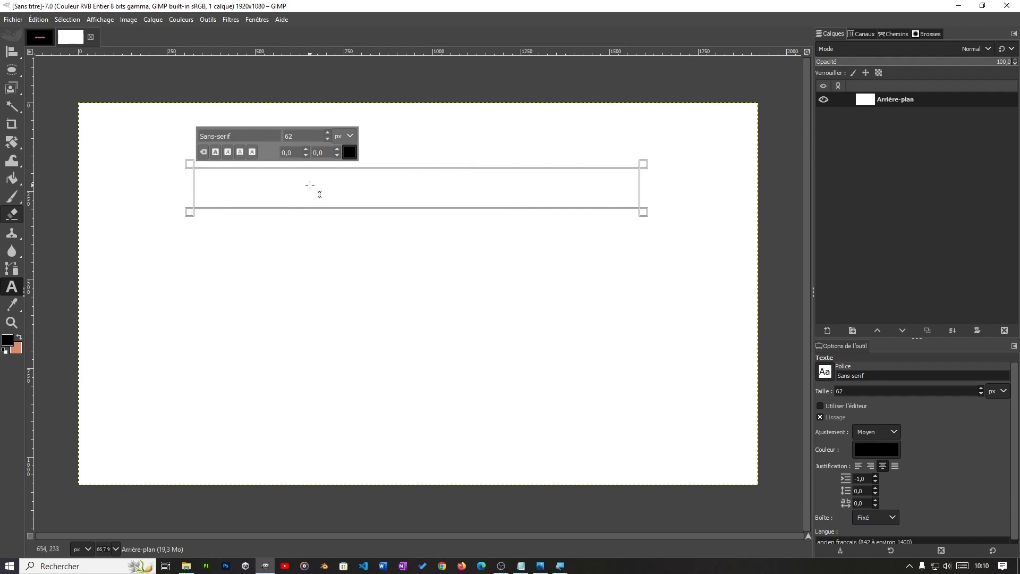
Step: Enter UNIVERSITE VIRTUELLE DE COTE D'IVOIRE in the text box and extend the box downward to fit both lines
{"action": "type", "text": "UNIVERSITE VIRTUELLE DE COTE D'IVOIRE"}
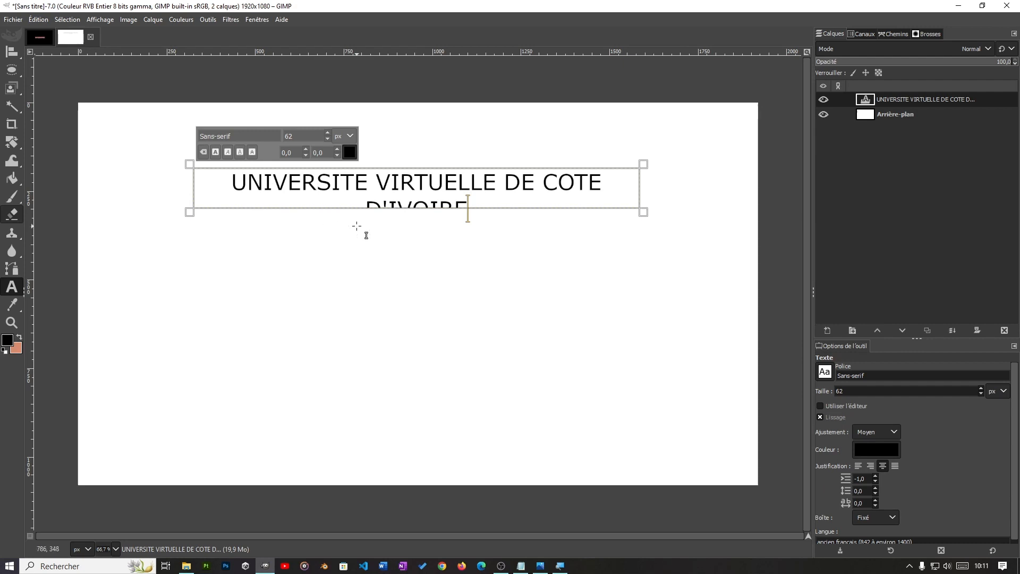
{"action": "left_click_drag", "start_coordinate": [415, 213], "coordinate": [415, 237]}
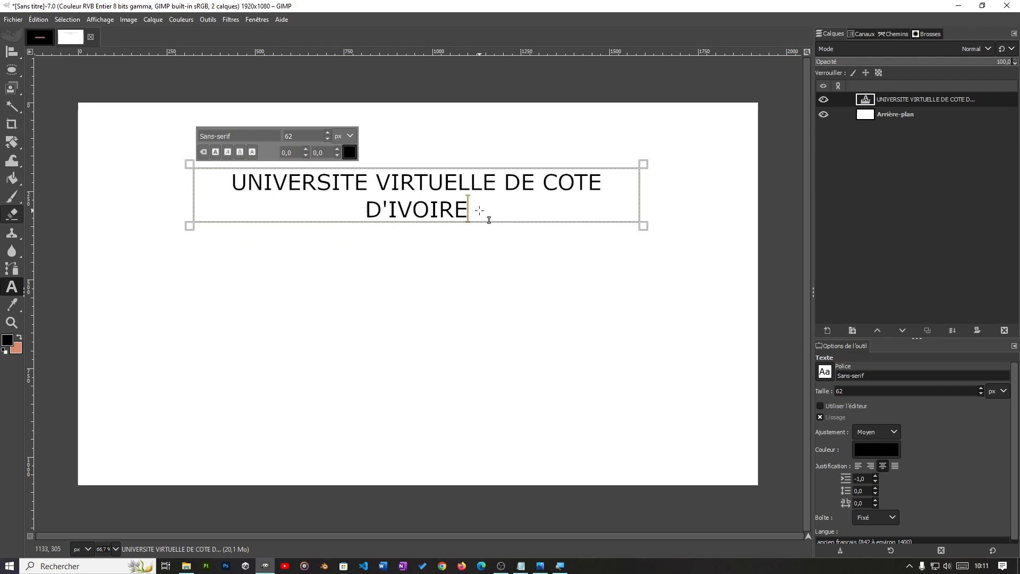
{"action": "left_click_drag", "start_coordinate": [479, 211], "coordinate": [231, 186]}
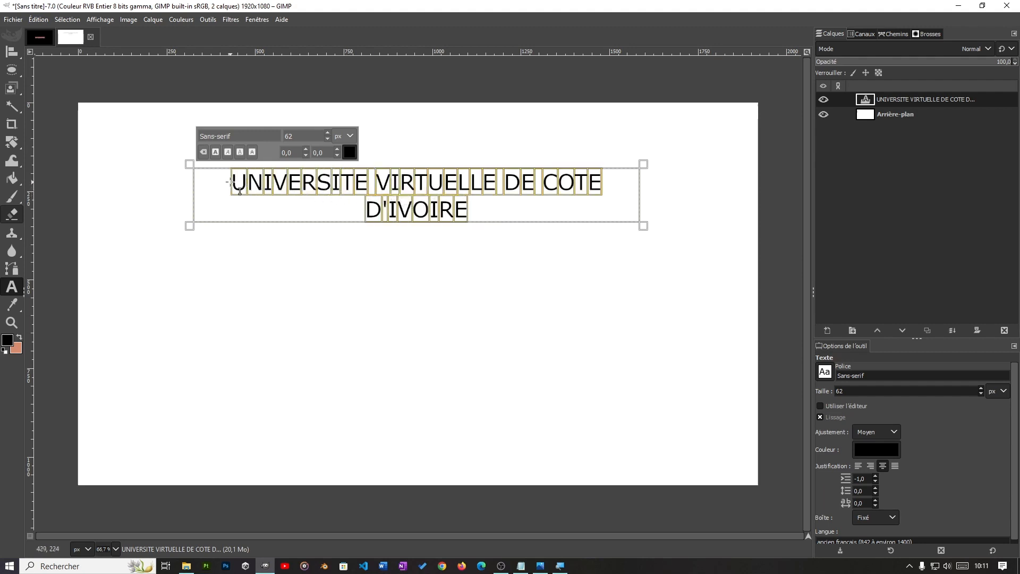
{"action": "left_click", "coordinate": [512, 210]}
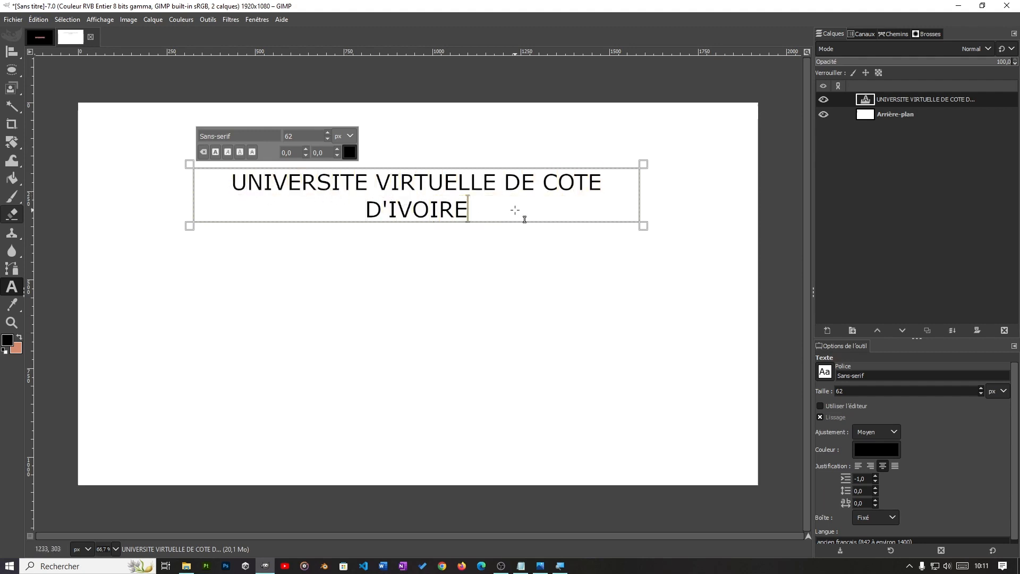
{"action": "left_click_drag", "start_coordinate": [500, 210], "coordinate": [223, 182]}
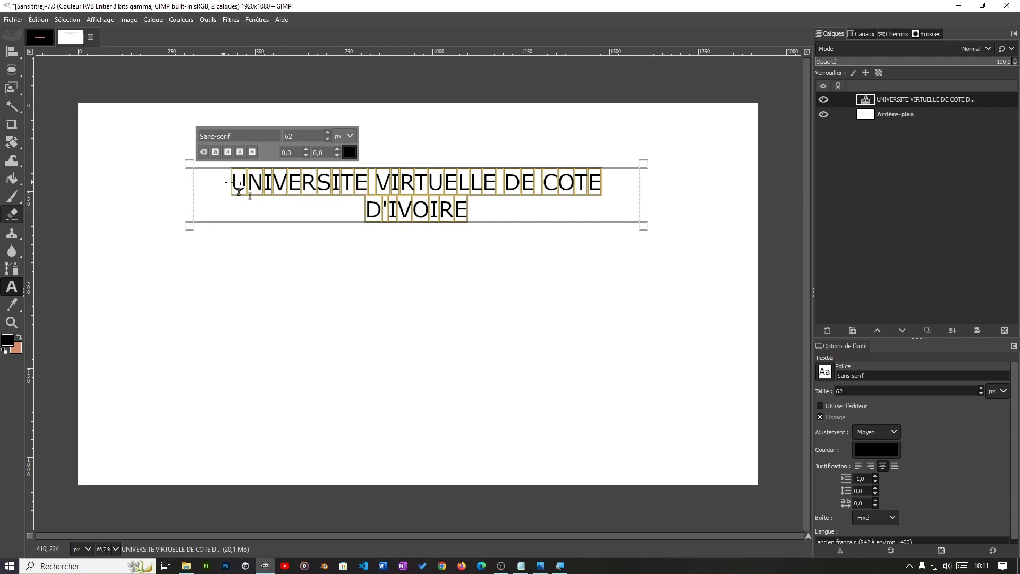
{"action": "left_click", "coordinate": [501, 213]}
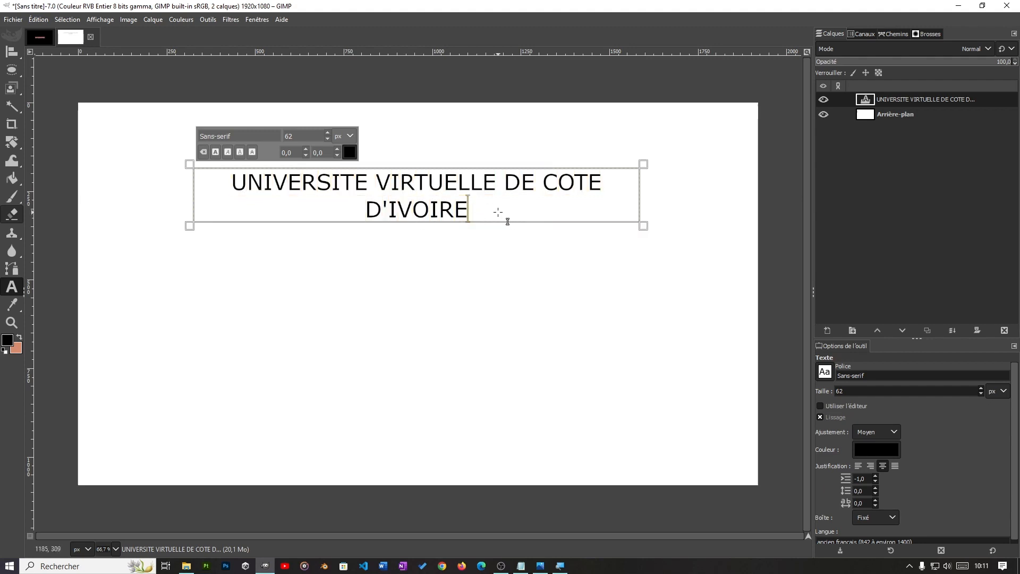
{"action": "left_click_drag", "start_coordinate": [497, 212], "coordinate": [233, 182]}
{"action": "left_click", "coordinate": [528, 216]}
{"action": "left_click", "coordinate": [362, 183]}
{"action": "left_click", "coordinate": [414, 183]}
{"action": "left_click", "coordinate": [450, 177]}
{"action": "left_click", "coordinate": [520, 183]}
Step: Select the whole UNIVERSITE VIRTUELLE DE COTE D'IVOIRE text and change its colour to a deep red
{"action": "key", "text": "ctrl+a"}
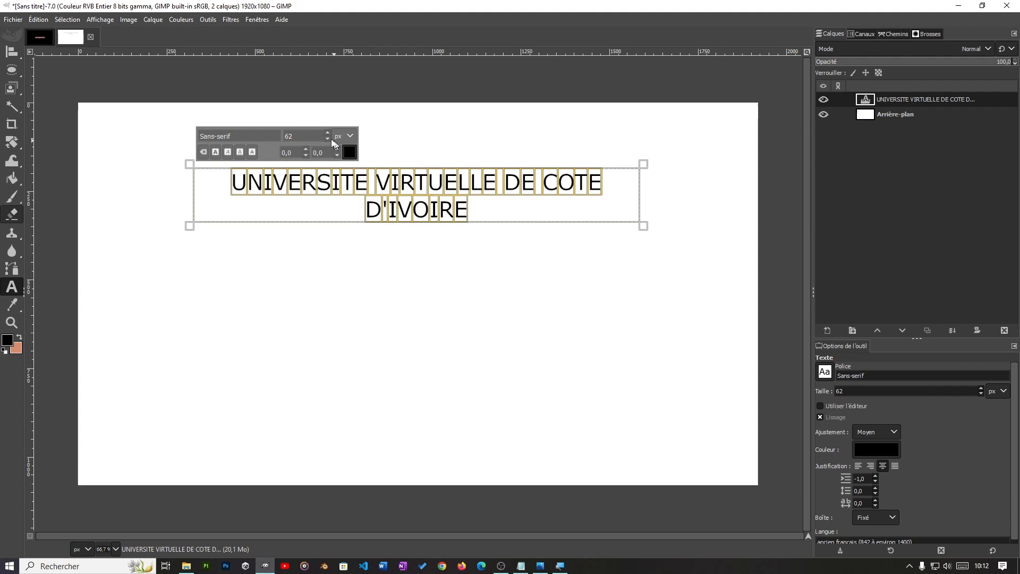
{"action": "left_click", "coordinate": [349, 151]}
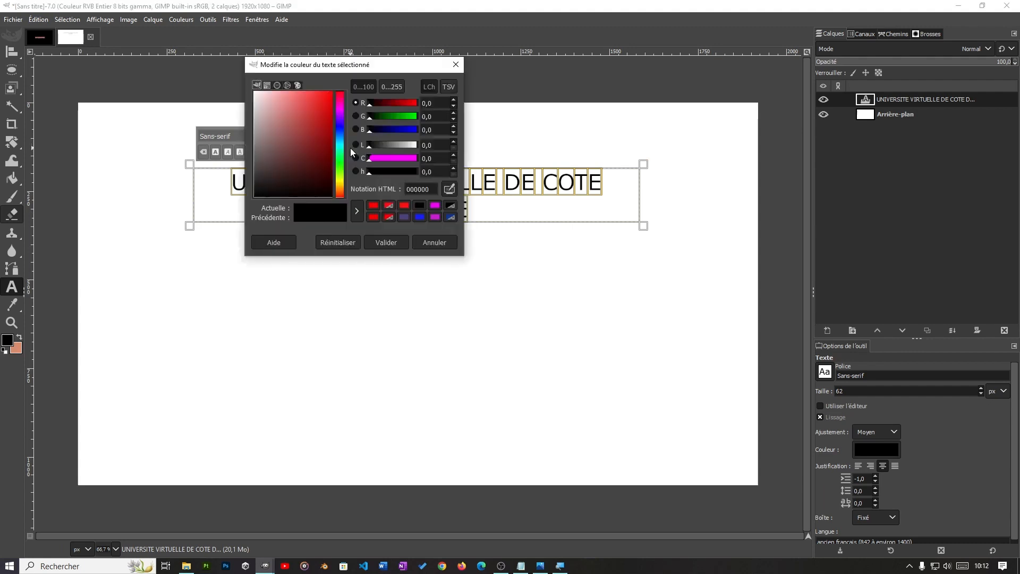
{"action": "left_click", "coordinate": [329, 110]}
{"action": "left_click", "coordinate": [376, 242]}
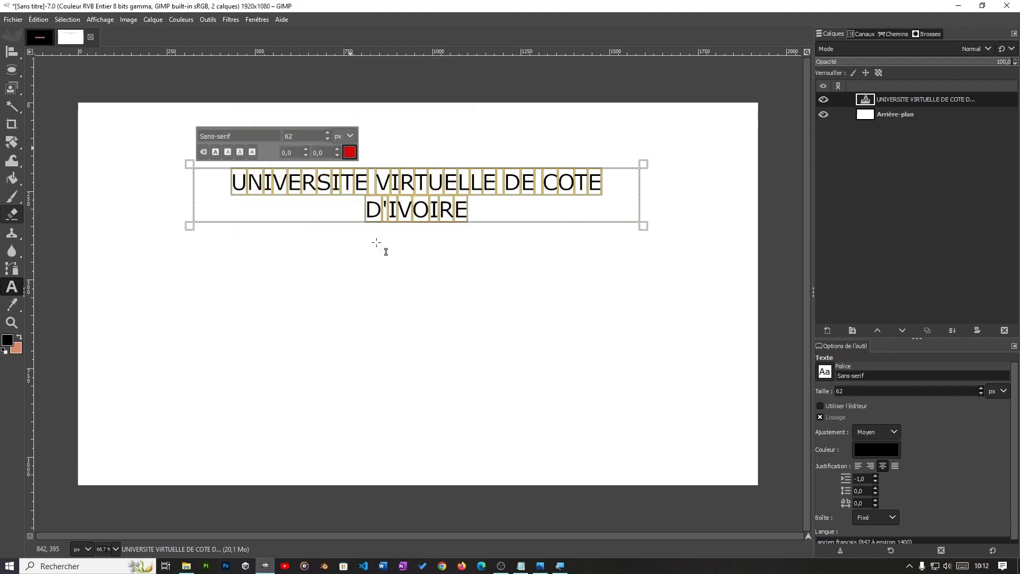
Step: Reduce the selected text's size to 55 px and shorten the text box to fit the single line
{"action": "left_click", "coordinate": [328, 139]}
{"action": "left_click", "coordinate": [328, 139]}
{"action": "left_click", "coordinate": [329, 139]}
{"action": "left_click", "coordinate": [328, 138]}
{"action": "left_click", "coordinate": [328, 139]}
{"action": "left_click", "coordinate": [329, 139]}
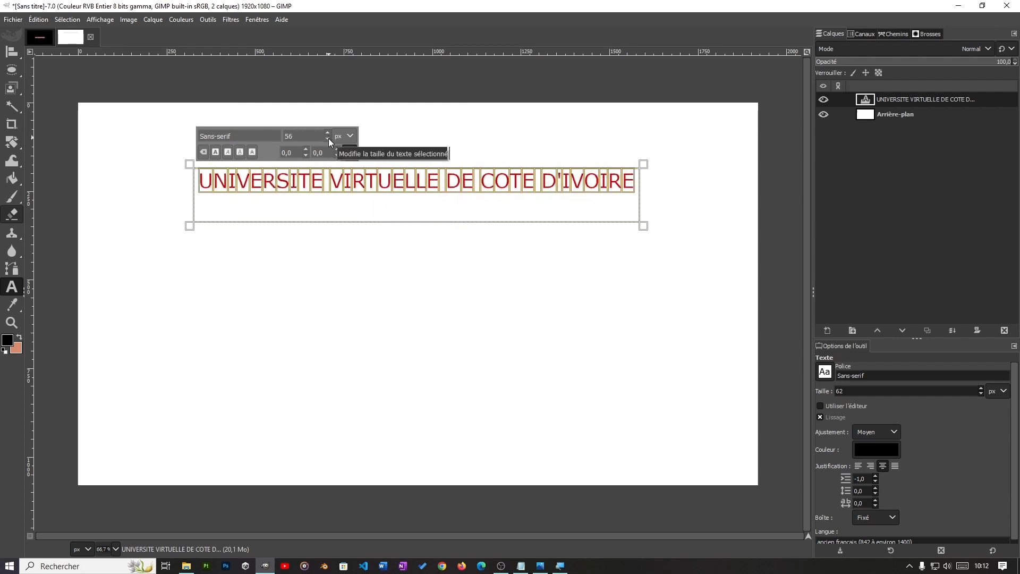
{"action": "left_click", "coordinate": [328, 139]}
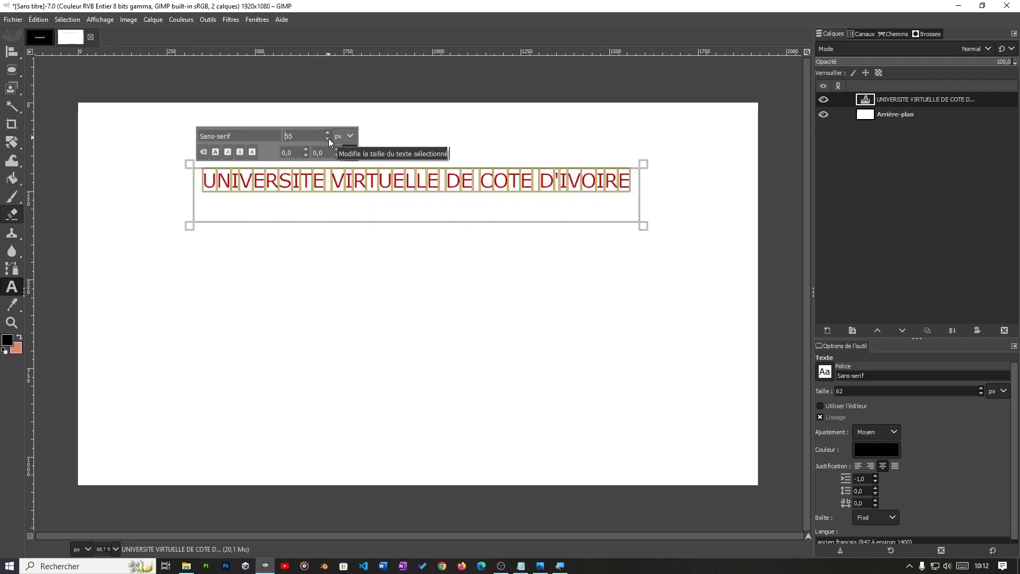
{"action": "left_click", "coordinate": [416, 241]}
{"action": "left_click_drag", "start_coordinate": [417, 226], "coordinate": [419, 200]}
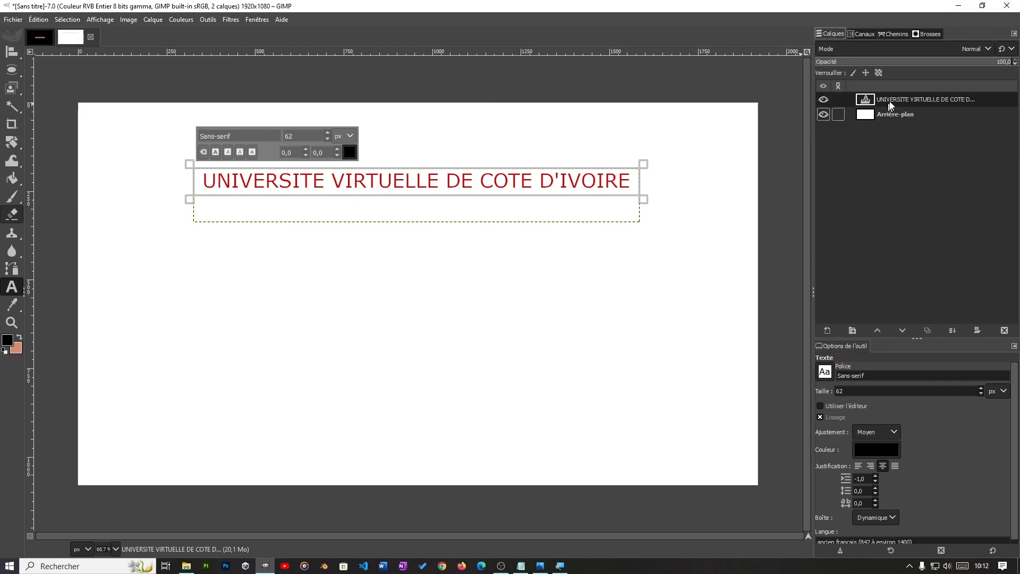
{"action": "left_click", "coordinate": [822, 99]}
{"action": "left_click", "coordinate": [822, 100]}
{"action": "left_click", "coordinate": [822, 99]}
{"action": "left_click", "coordinate": [822, 100]}
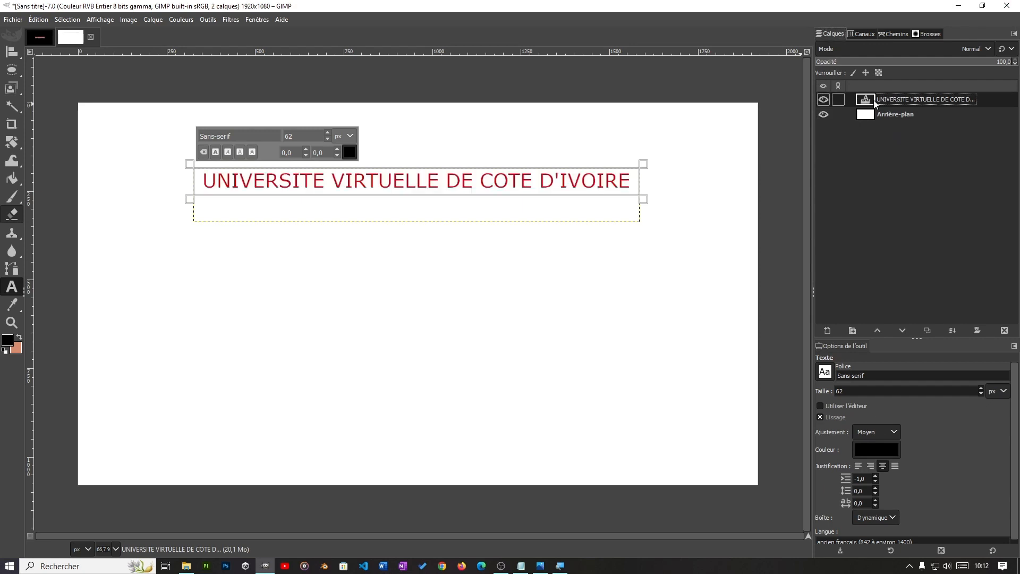
{"action": "right_click", "coordinate": [913, 100]}
{"action": "left_click", "coordinate": [983, 139]}
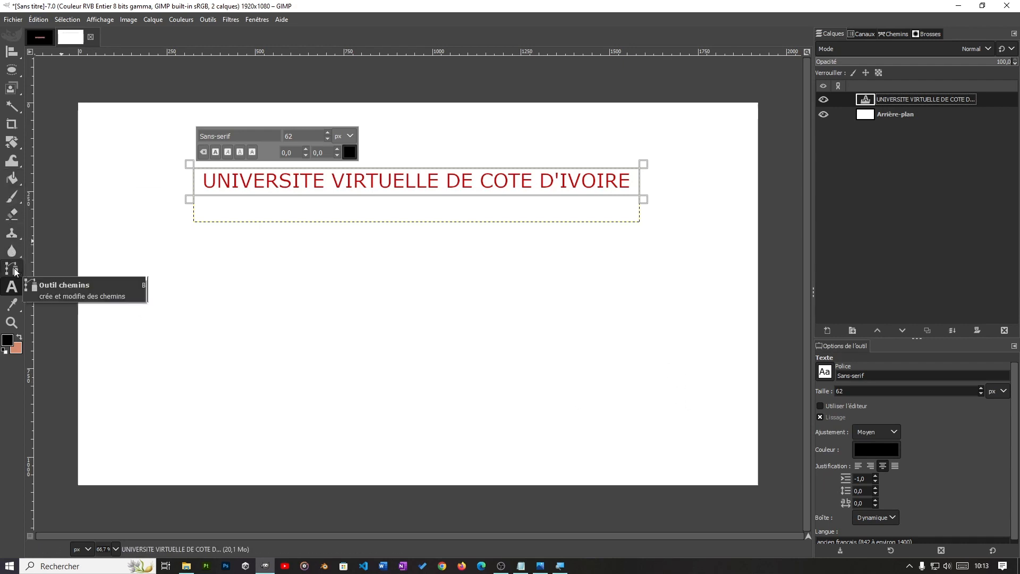
Step: With the Paths tool, draw a trial path of many straight segments winding across the lower half of the canvas and back
{"action": "key", "text": "b"}
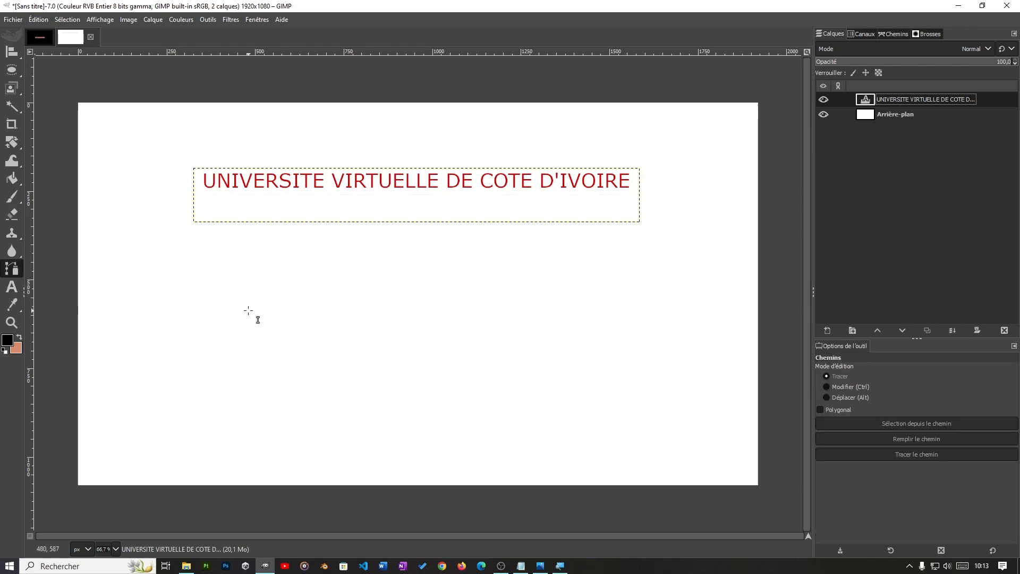
{"action": "left_click", "coordinate": [120, 343]}
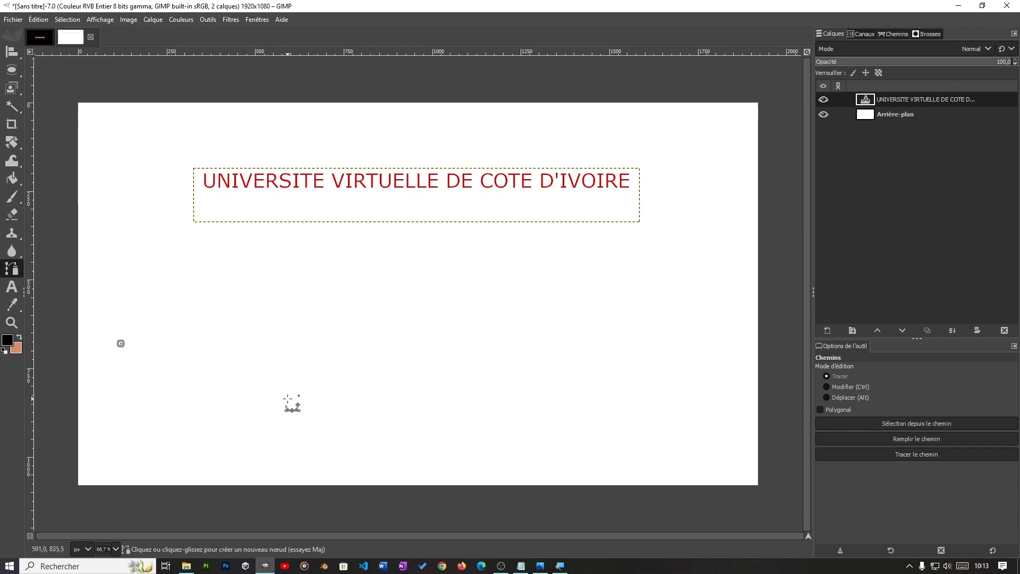
{"action": "left_click", "coordinate": [288, 399]}
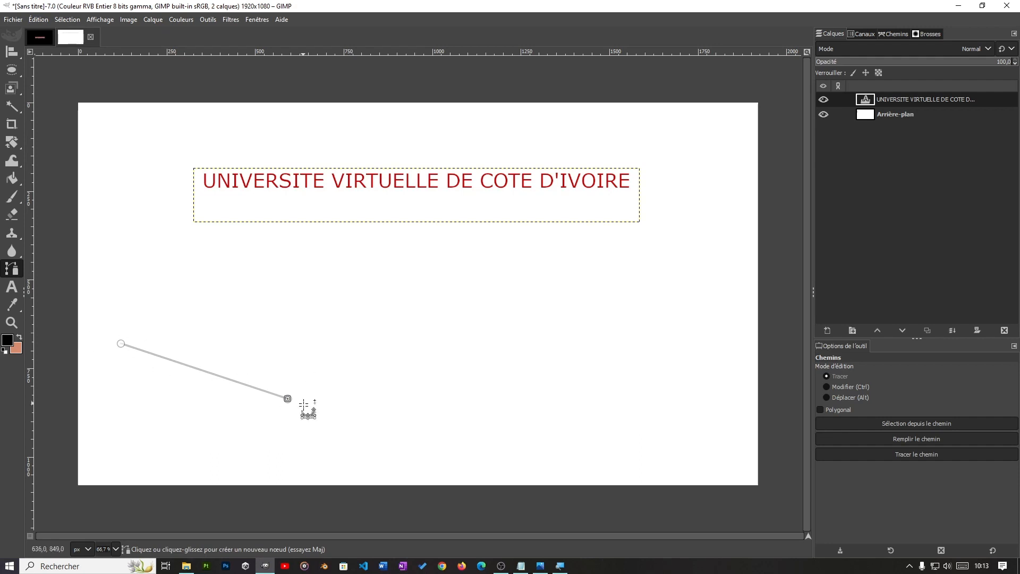
{"action": "left_click", "coordinate": [471, 399]}
{"action": "left_click", "coordinate": [562, 316]}
{"action": "left_click", "coordinate": [618, 287]}
{"action": "left_click", "coordinate": [702, 308]}
{"action": "left_click", "coordinate": [684, 359]}
{"action": "left_click", "coordinate": [652, 394]}
{"action": "left_click", "coordinate": [628, 396]}
{"action": "left_click", "coordinate": [611, 380]}
{"action": "left_click", "coordinate": [601, 364]}
{"action": "left_click", "coordinate": [577, 355]}
{"action": "left_click", "coordinate": [550, 360]}
{"action": "left_click", "coordinate": [517, 382]}
{"action": "left_click", "coordinate": [471, 405]}
{"action": "left_click", "coordinate": [416, 415]}
{"action": "left_click", "coordinate": [331, 414]}
{"action": "left_click", "coordinate": [262, 414]}
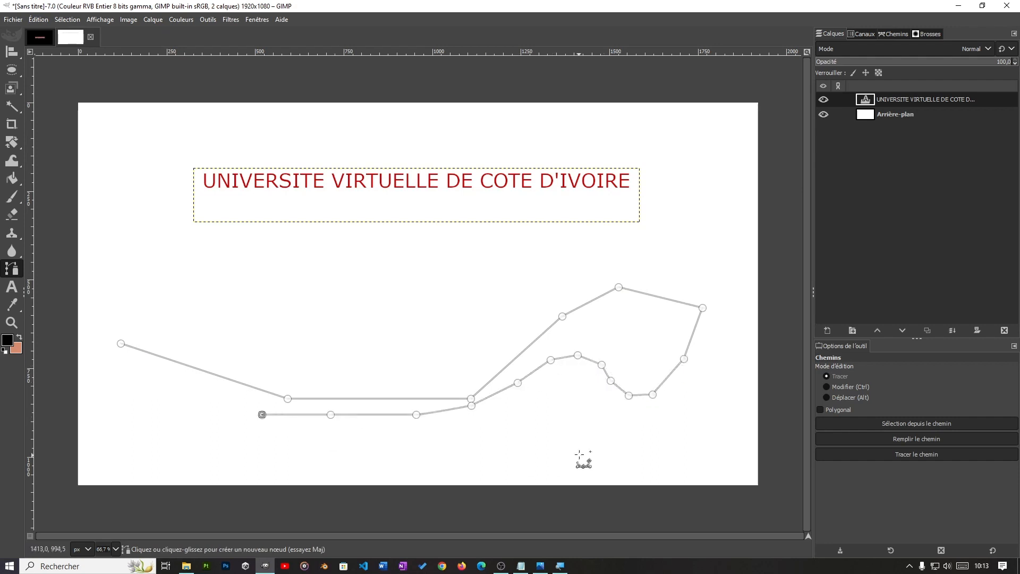
Step: Delete all the nodes of the trial path
{"action": "key", "text": "BackSpace"}
{"action": "key", "text": "BackSpace"}
{"action": "key", "text": "BackSpace"}
{"action": "key", "text": "BackSpace"}
{"action": "key", "text": "BackSpace"}
{"action": "key", "text": "BackSpace"}
{"action": "key", "text": "BackSpace"}
{"action": "key", "text": "BackSpace"}
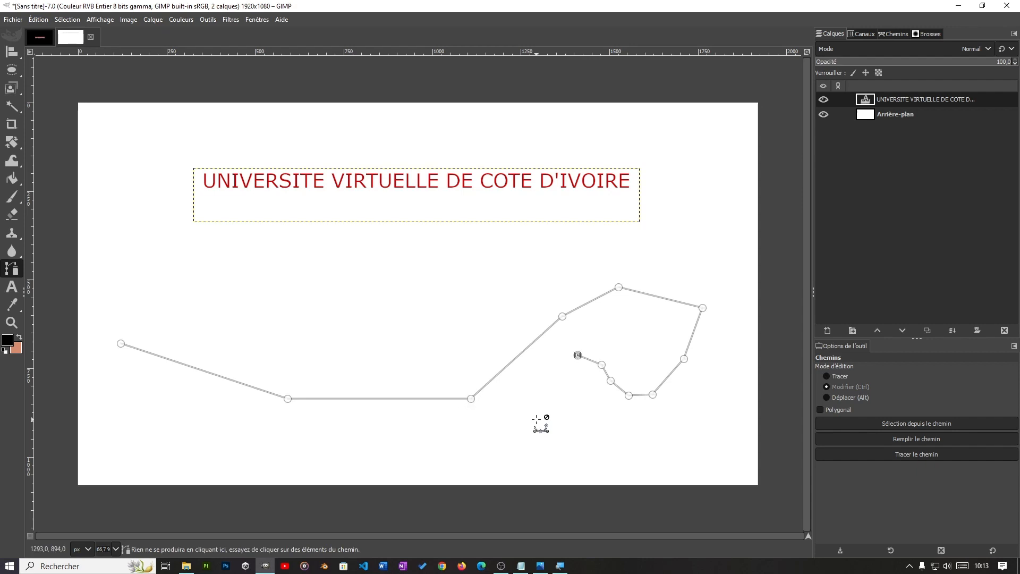
{"action": "key", "text": "BackSpace"}
{"action": "key", "text": "BackSpace"}
{"action": "key", "text": "BackSpace"}
{"action": "key", "text": "BackSpace"}
{"action": "key", "text": "BackSpace"}
{"action": "key", "text": "BackSpace"}
{"action": "key", "text": "BackSpace"}
{"action": "key", "text": "BackSpace"}
{"action": "key", "text": "BackSpace"}
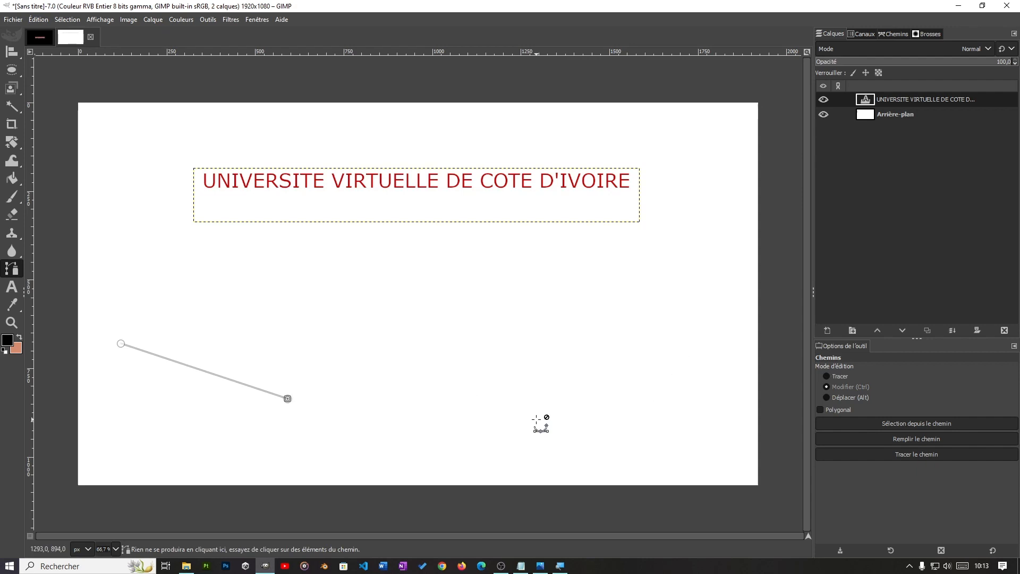
{"action": "key", "text": "BackSpace"}
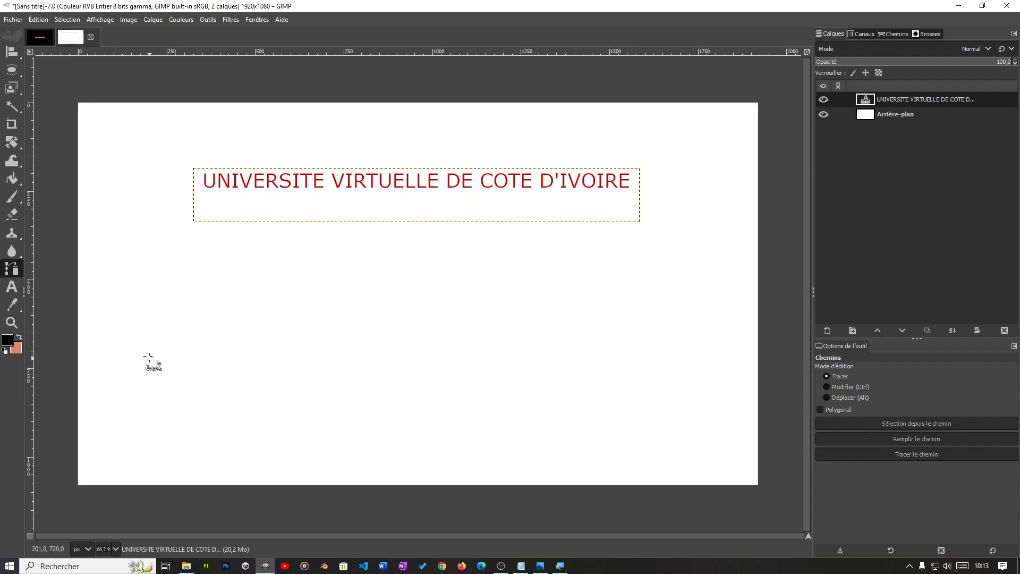
Step: Start a two-node path in the canvas's lower-left area and adjust the second node's handles to bend the segment into a downward-sagging curve
{"action": "left_click", "coordinate": [107, 347]}
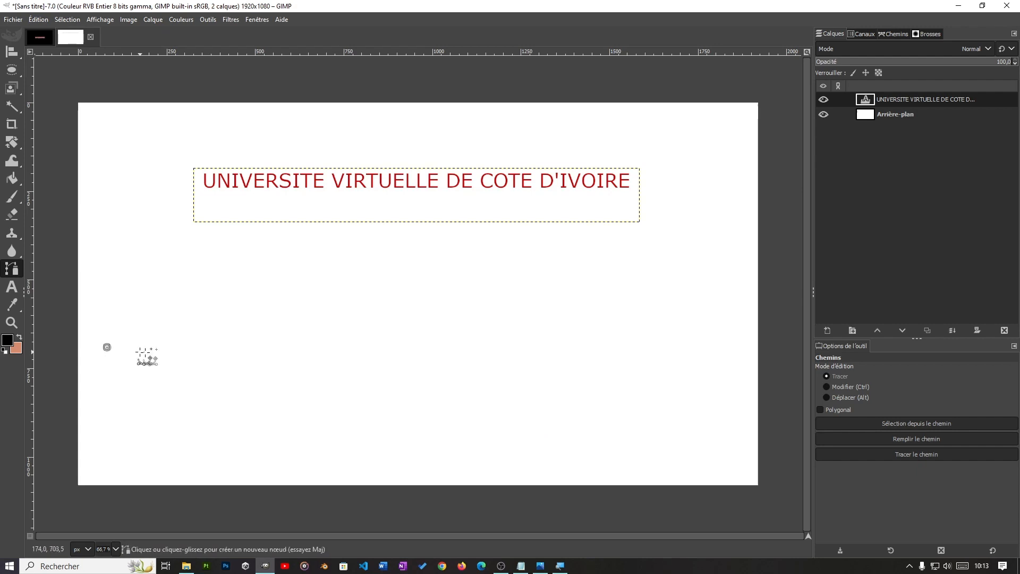
{"action": "left_click", "coordinate": [223, 419]}
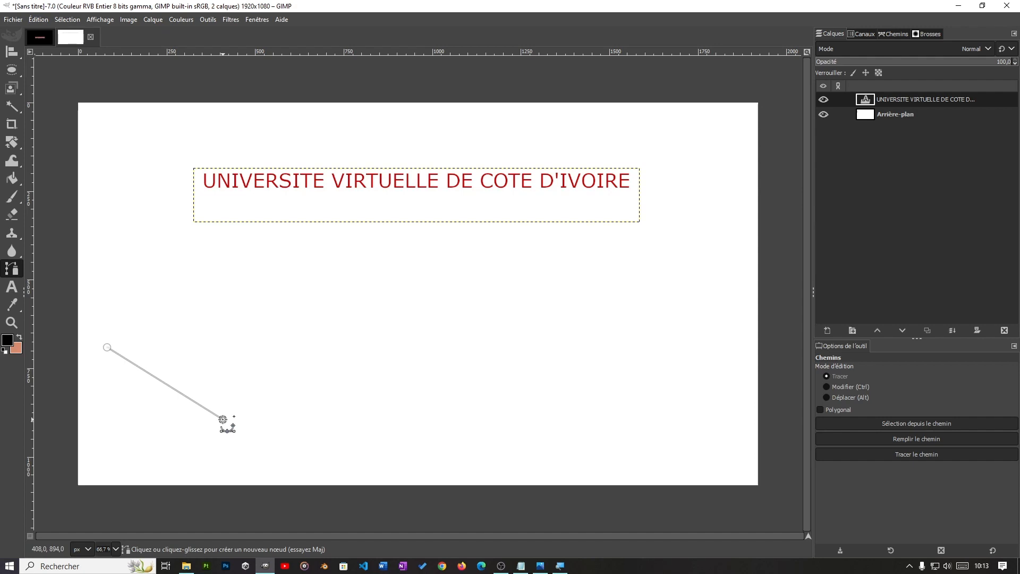
{"action": "left_click_drag", "start_coordinate": [223, 420], "coordinate": [332, 407]}
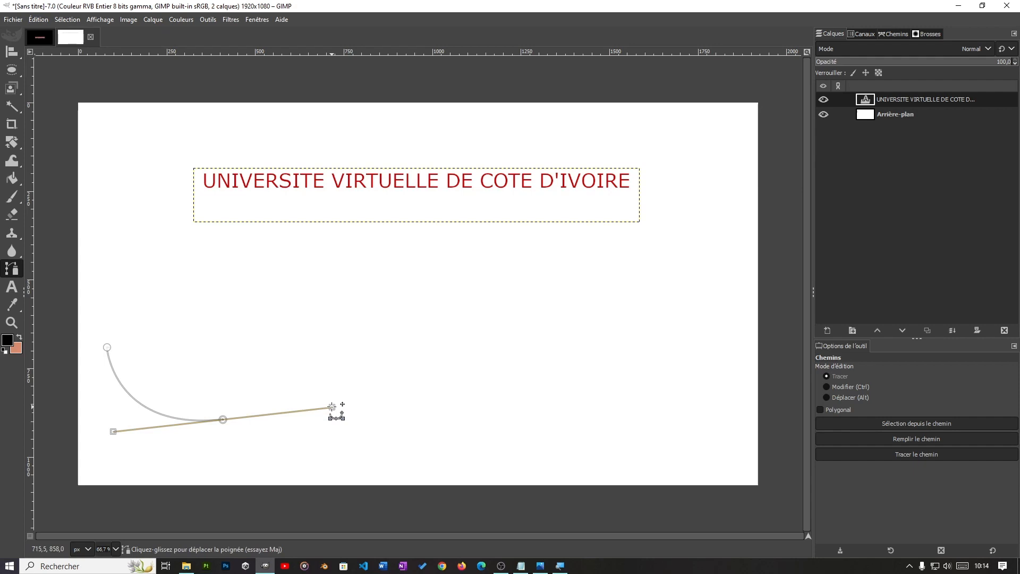
{"action": "mouse_move", "coordinate": [332, 407]}
{"action": "left_mouse_down"}
{"action": "mouse_move", "coordinate": [328, 366]}
{"action": "mouse_move", "coordinate": [306, 347]}
{"action": "mouse_move", "coordinate": [319, 432]}
{"action": "mouse_move", "coordinate": [313, 399]}
{"action": "left_mouse_up"}
{"action": "left_click_drag", "start_coordinate": [113, 430], "coordinate": [117, 439]}
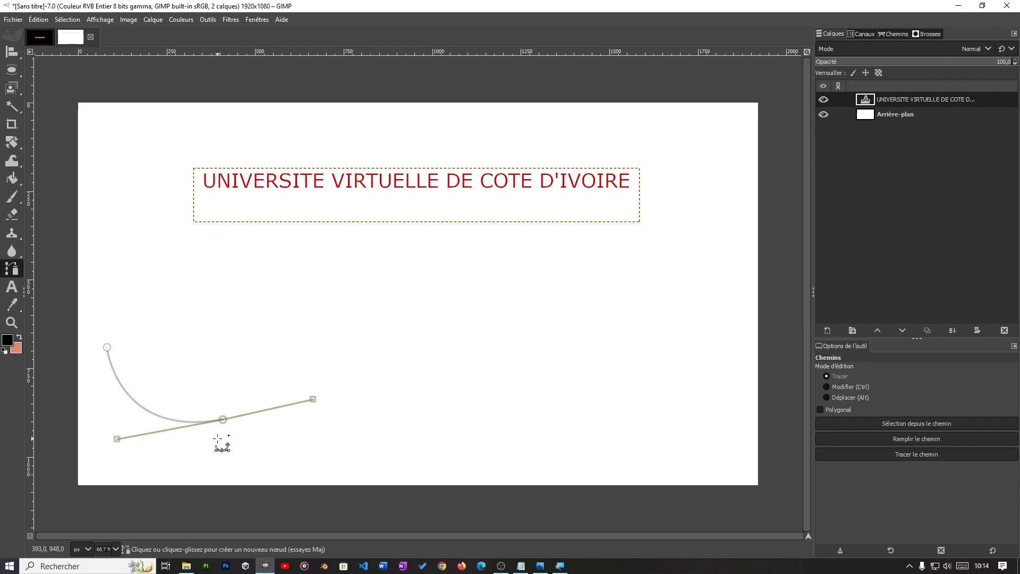
{"action": "mouse_move", "coordinate": [313, 398]}
{"action": "left_mouse_down"}
{"action": "mouse_move", "coordinate": [317, 412]}
{"action": "mouse_move", "coordinate": [317, 402]}
{"action": "left_mouse_up"}
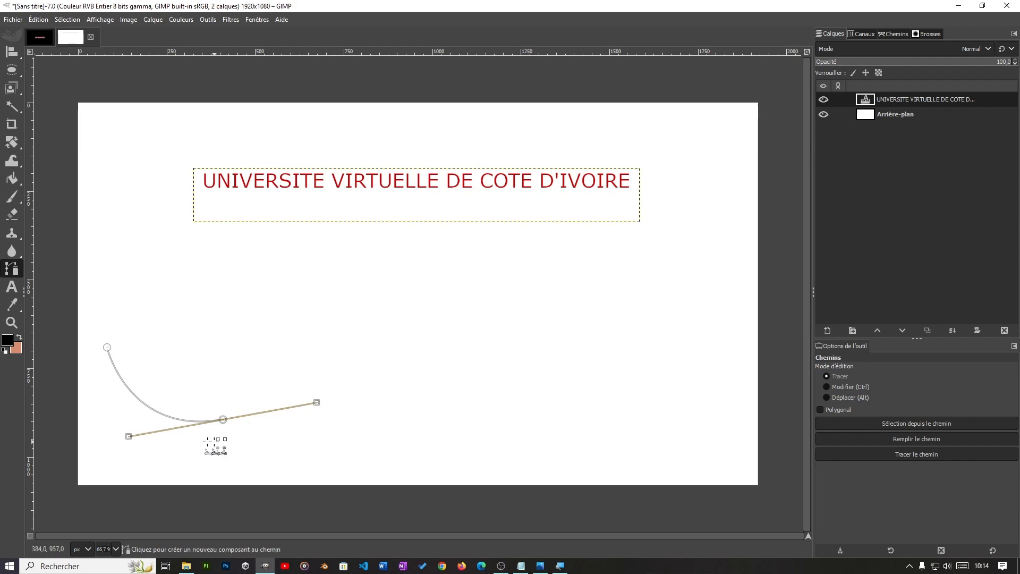
{"action": "left_click_drag", "start_coordinate": [129, 437], "coordinate": [155, 466]}
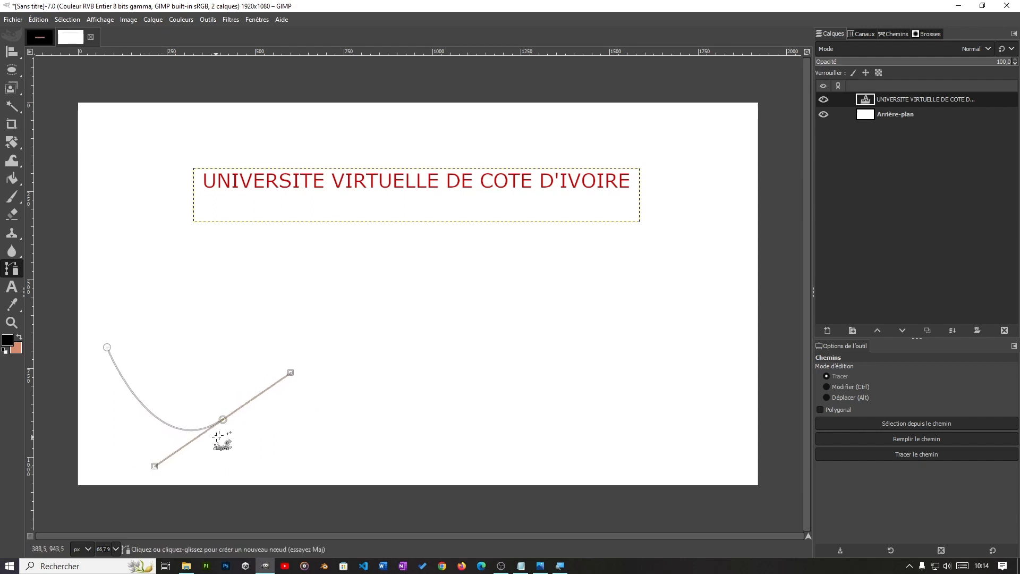
Step: Try moving the path's second node and pulling a handle out of the first node, and undo these changes
{"action": "mouse_move", "coordinate": [223, 419]}
{"action": "left_mouse_down"}
{"action": "mouse_move", "coordinate": [274, 425]}
{"action": "mouse_move", "coordinate": [220, 428]}
{"action": "left_mouse_up"}
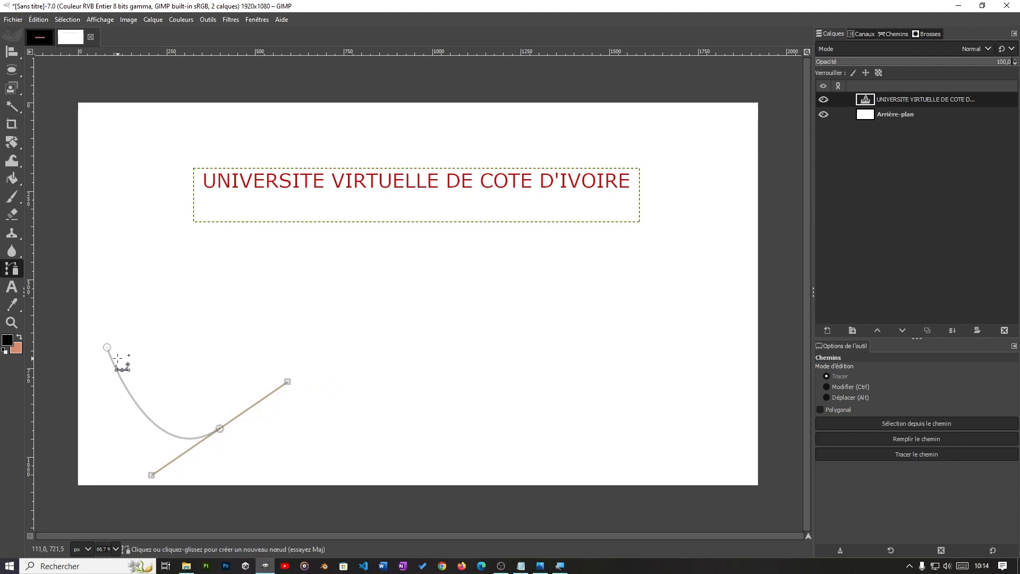
{"action": "left_click_drag", "start_coordinate": [218, 427], "coordinate": [333, 400]}
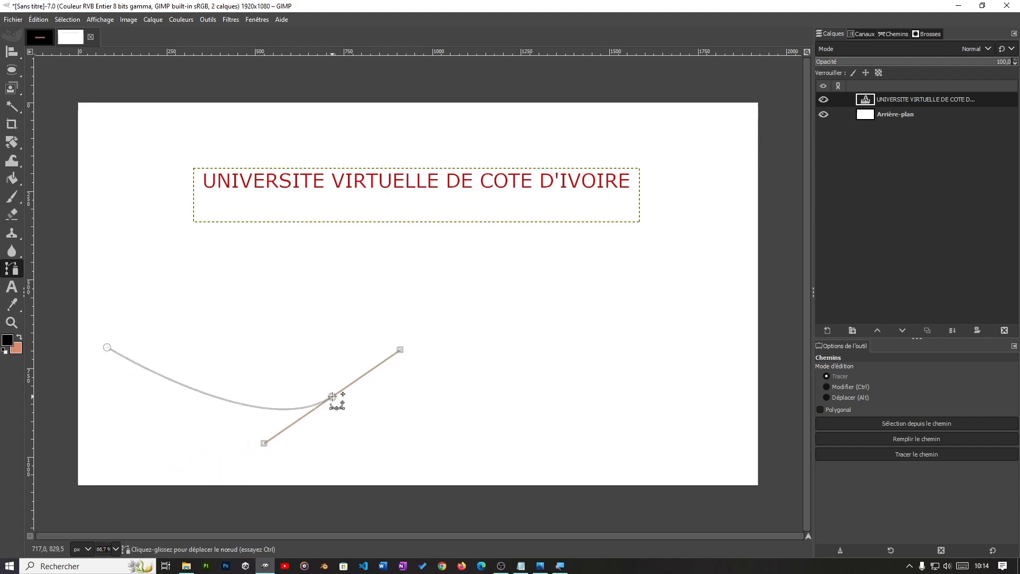
{"action": "left_click", "coordinate": [108, 347]}
{"action": "left_click_drag", "start_coordinate": [110, 349], "coordinate": [151, 367]}
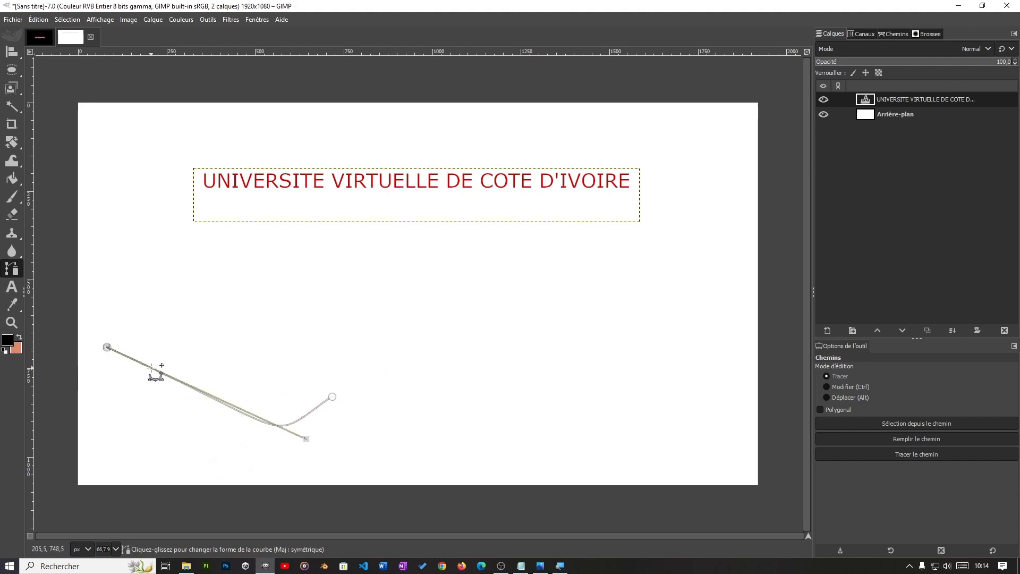
{"action": "key", "text": "ctrl+z"}
{"action": "key", "text": "ctrl+z"}
{"action": "key", "text": "ctrl+z"}
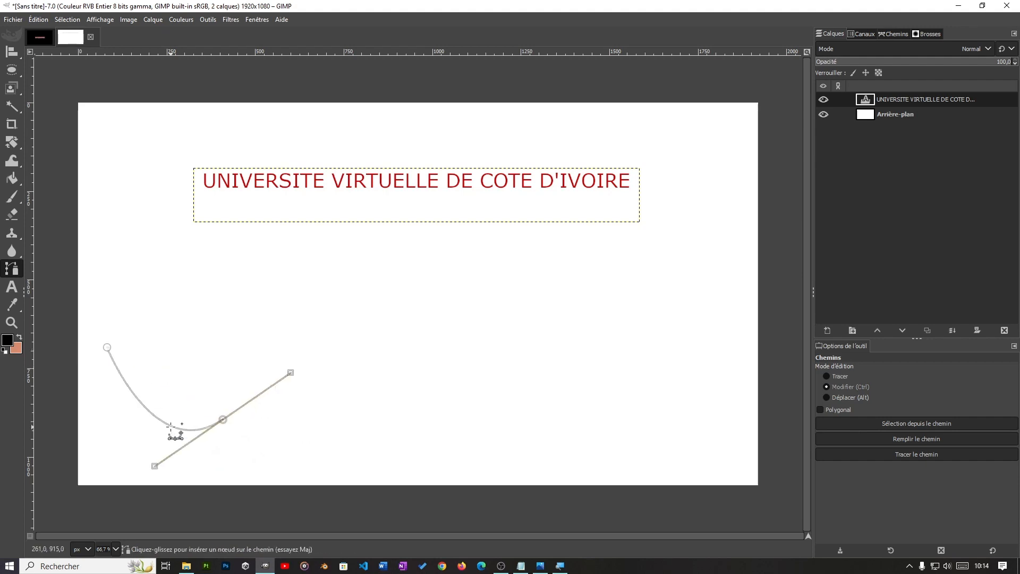
Step: Shift the path's first node right and slightly down, and move the second node right and down to widen the curve
{"action": "left_click", "coordinate": [107, 346]}
{"action": "left_click_drag", "start_coordinate": [106, 346], "coordinate": [170, 369]}
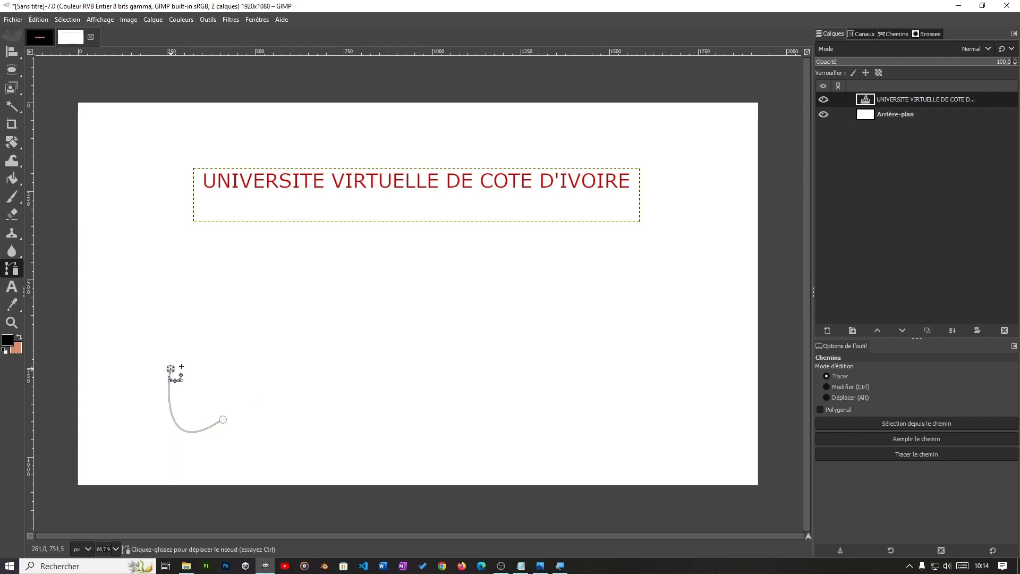
{"action": "left_click_drag", "start_coordinate": [223, 420], "coordinate": [262, 438]}
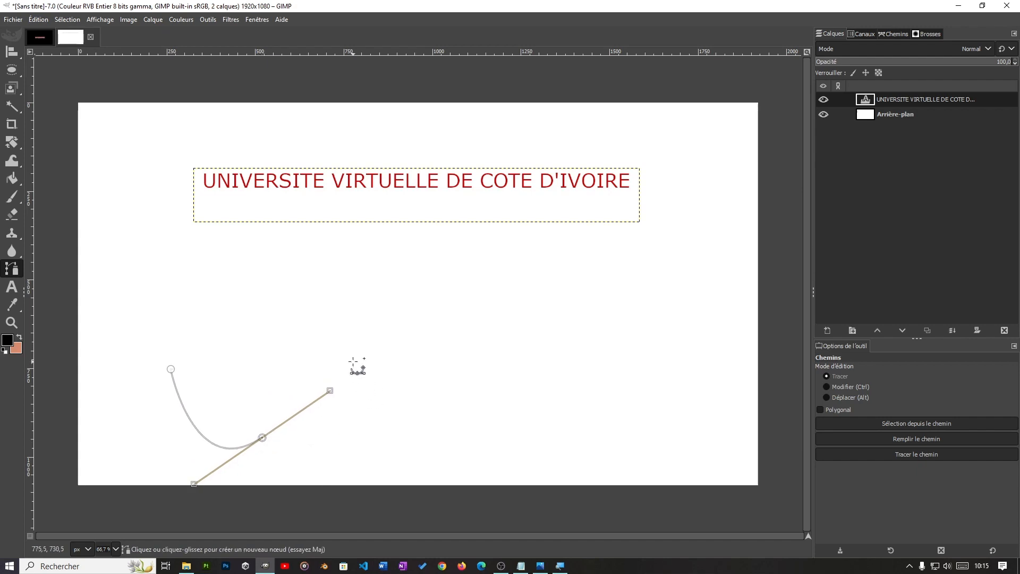
Step: Extend the path with a smooth third node and a fourth node, moving both right so the curve rises into a nearly horizontal stretch
{"action": "left_click", "coordinate": [300, 354]}
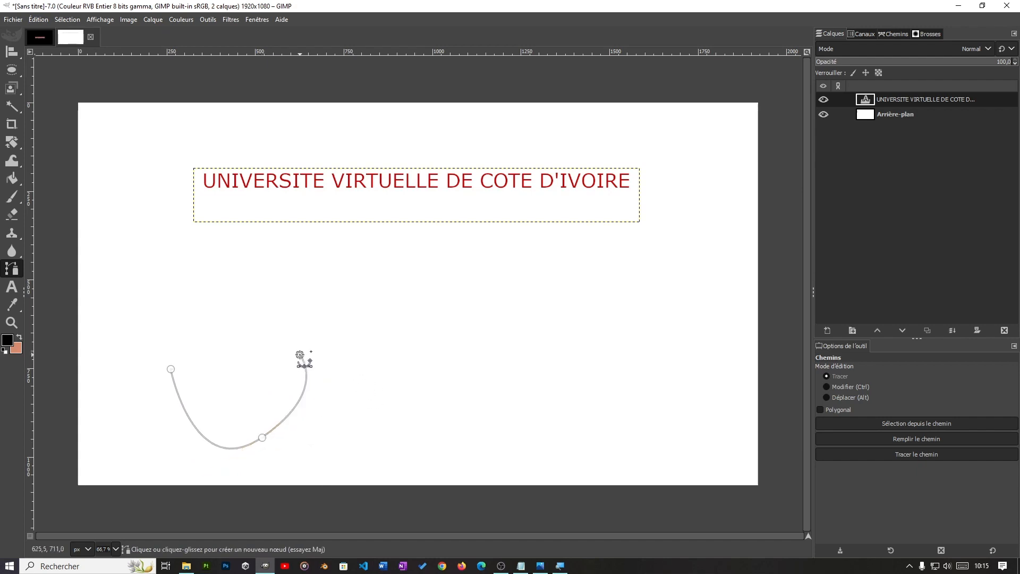
{"action": "left_click_drag", "start_coordinate": [300, 354], "coordinate": [426, 357]}
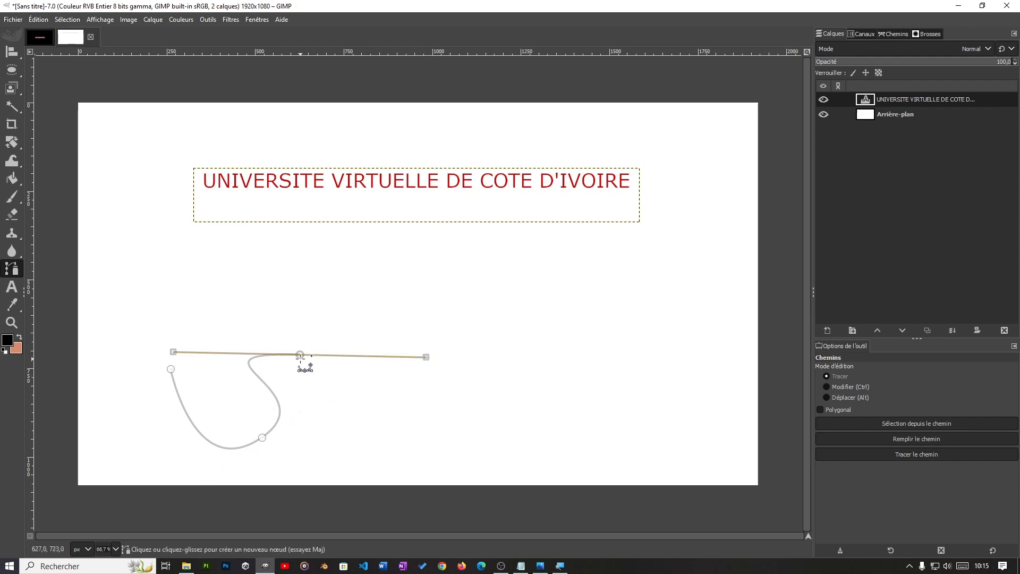
{"action": "left_click", "coordinate": [361, 350]}
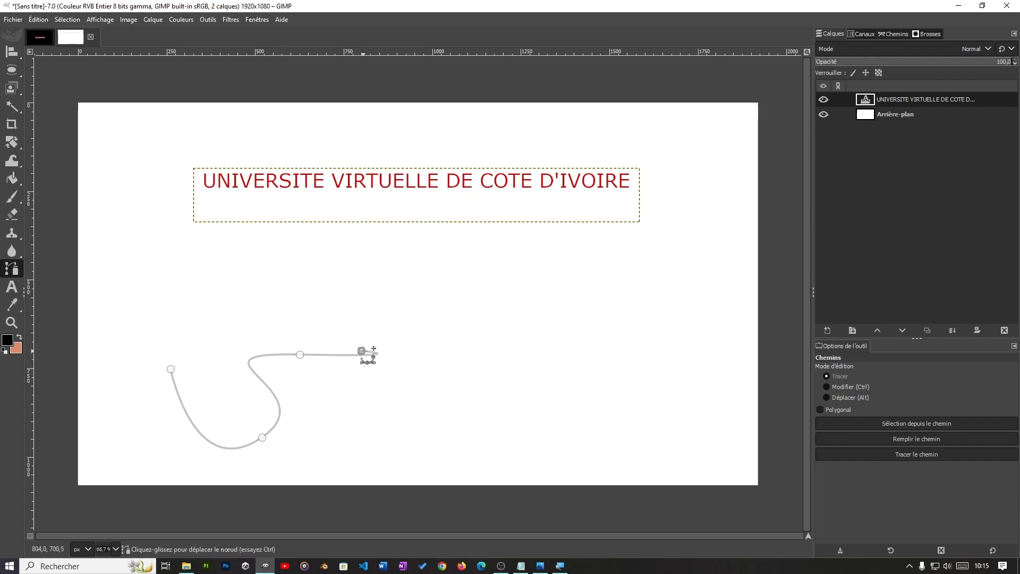
{"action": "key", "text": "ctrl+z"}
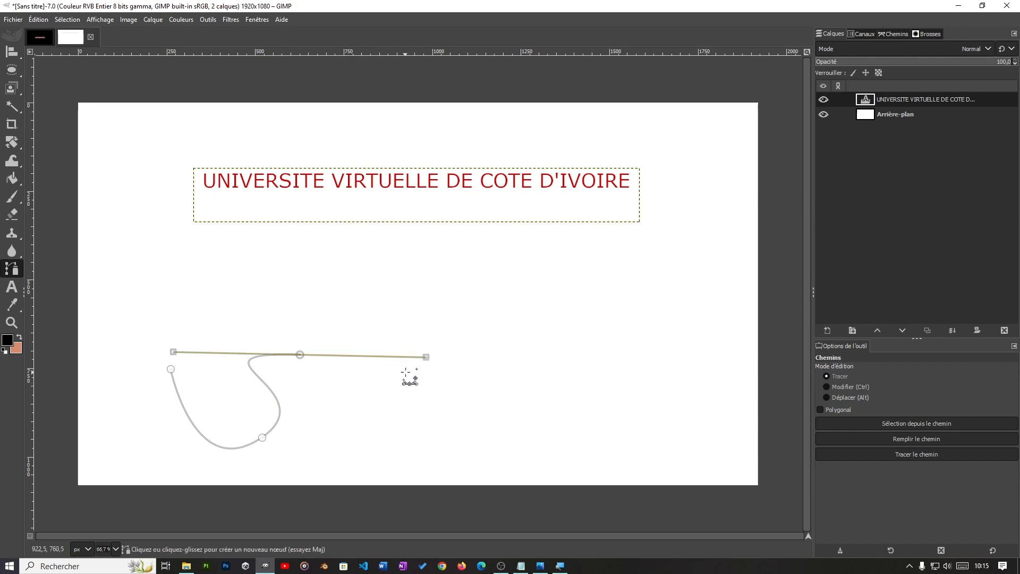
{"action": "left_click", "coordinate": [380, 371]}
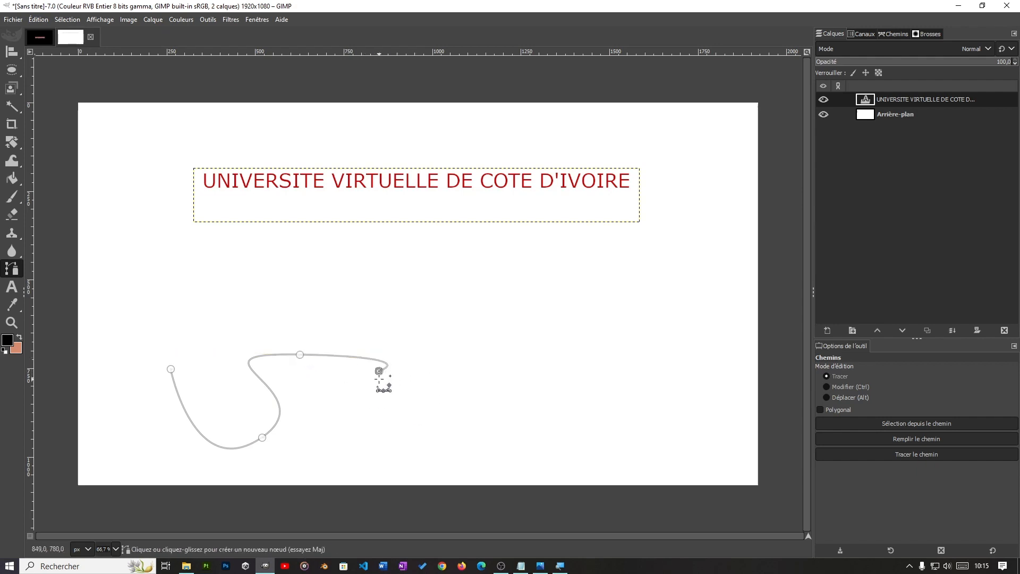
{"action": "left_click_drag", "start_coordinate": [379, 371], "coordinate": [421, 355]}
{"action": "left_click_drag", "start_coordinate": [301, 354], "coordinate": [358, 353]}
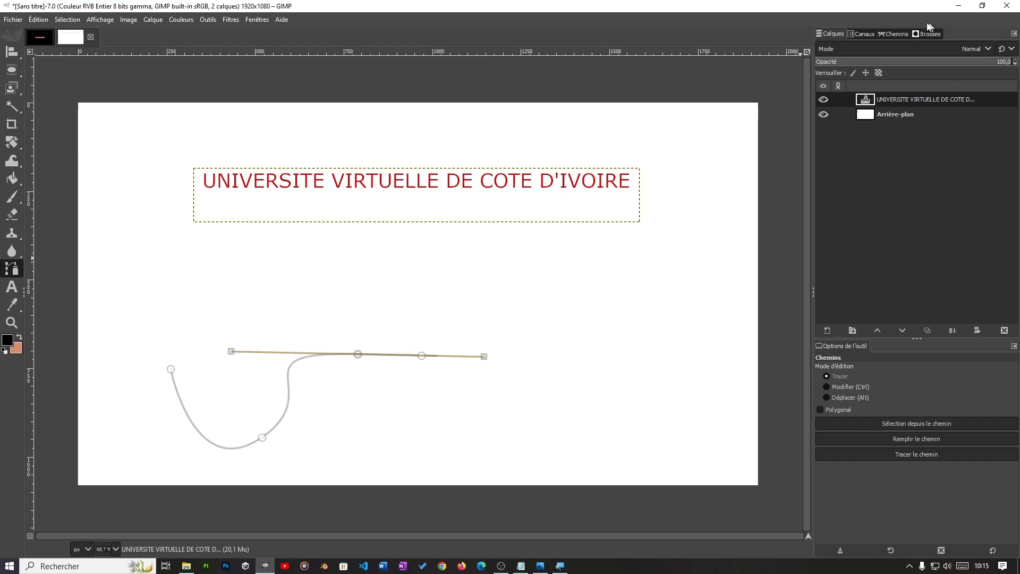
Step: Create a new transparent 1920 × 1080 px layer named Texte
{"action": "left_click", "coordinate": [896, 35]}
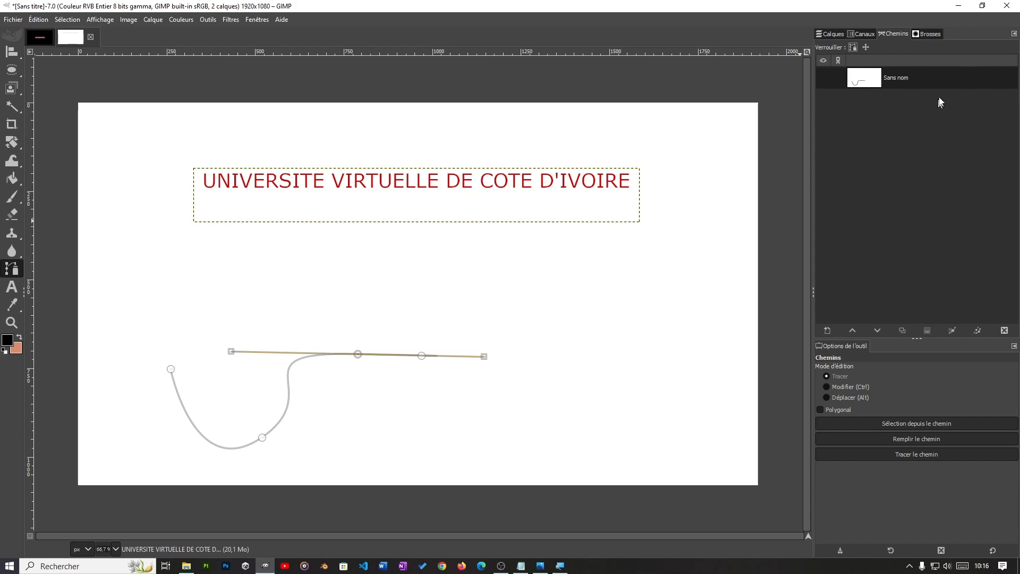
{"action": "left_click", "coordinate": [837, 34]}
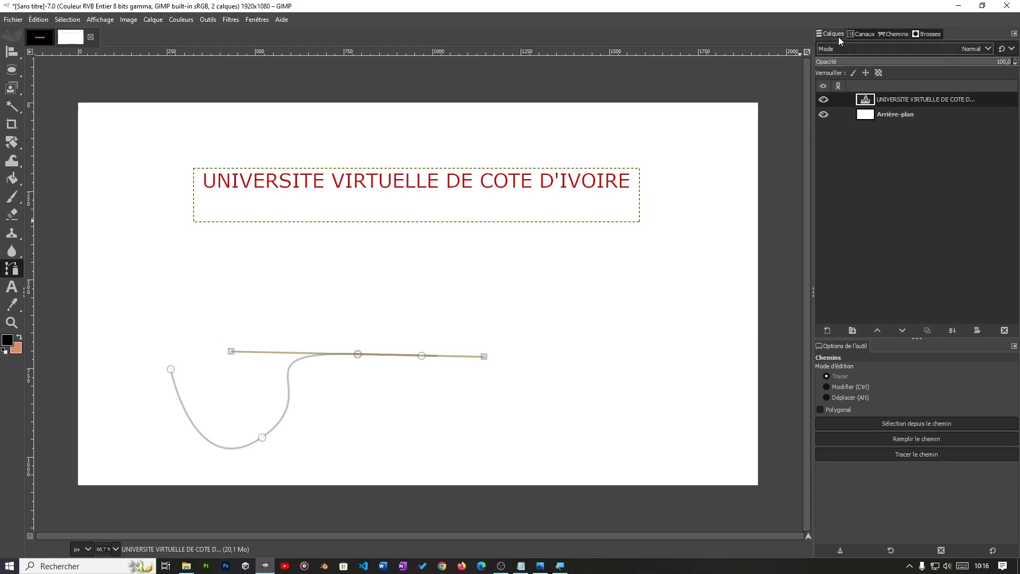
{"action": "left_click", "coordinate": [826, 331]}
{"action": "left_click", "coordinate": [784, 252]}
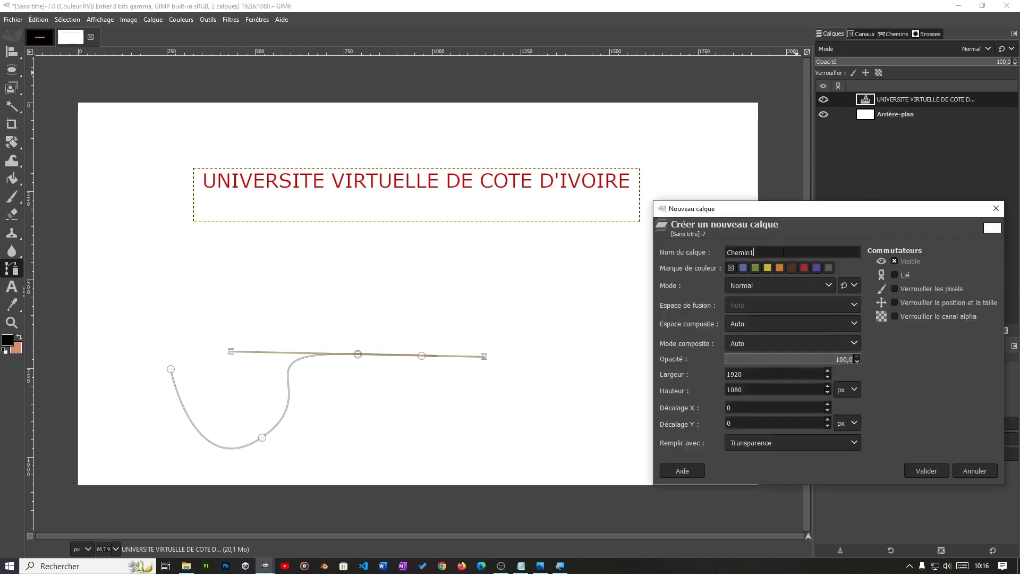
{"action": "key", "text": "BackSpace"}
{"action": "key", "text": "BackSpace"}
{"action": "key", "text": "BackSpace"}
{"action": "key", "text": "BackSpace"}
{"action": "key", "text": "BackSpace"}
{"action": "key", "text": "BackSpace"}
{"action": "type", "text": "Texte incur"}
{"action": "key", "text": "BackSpace"}
{"action": "key", "text": "BackSpace"}
{"action": "left_click_drag", "start_coordinate": [810, 213], "coordinate": [781, 163]}
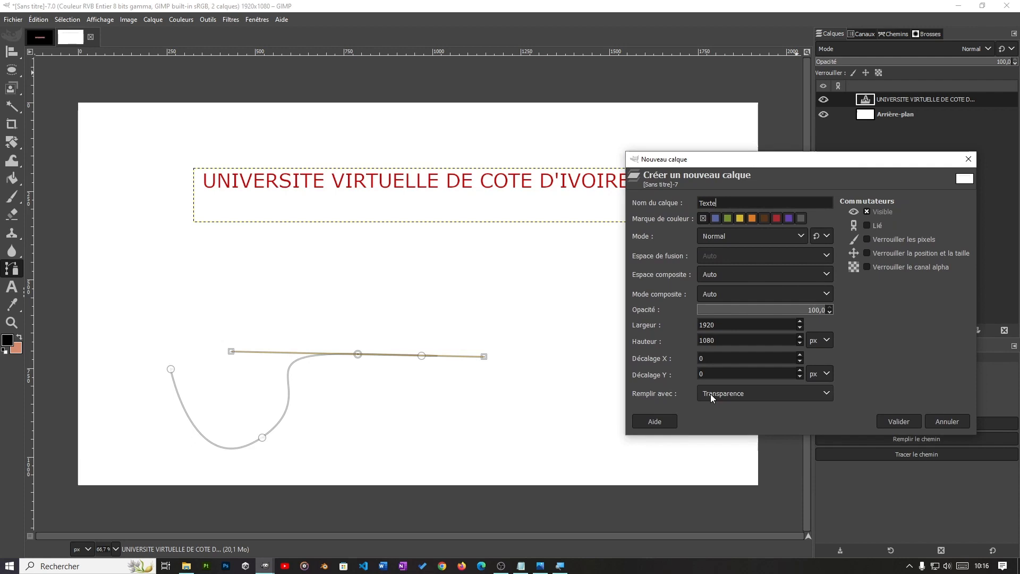
{"action": "left_click", "coordinate": [906, 421]}
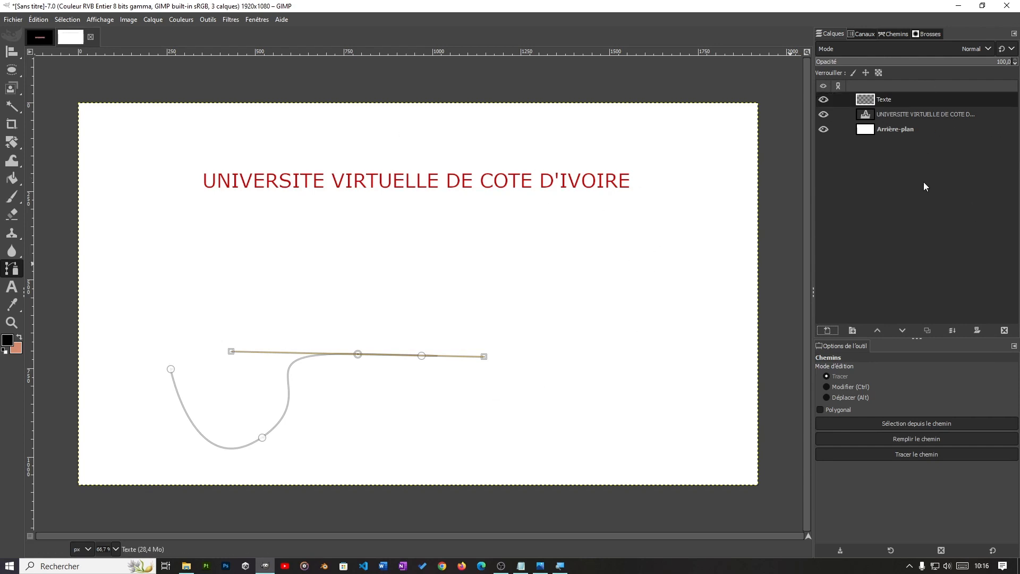
Step: Apply Text along Path to the UNIVERSITE VIRTUELLE DE COTE D'IVOIRE text layer so its letter outlines follow the drawn curve
{"action": "left_click", "coordinate": [897, 113]}
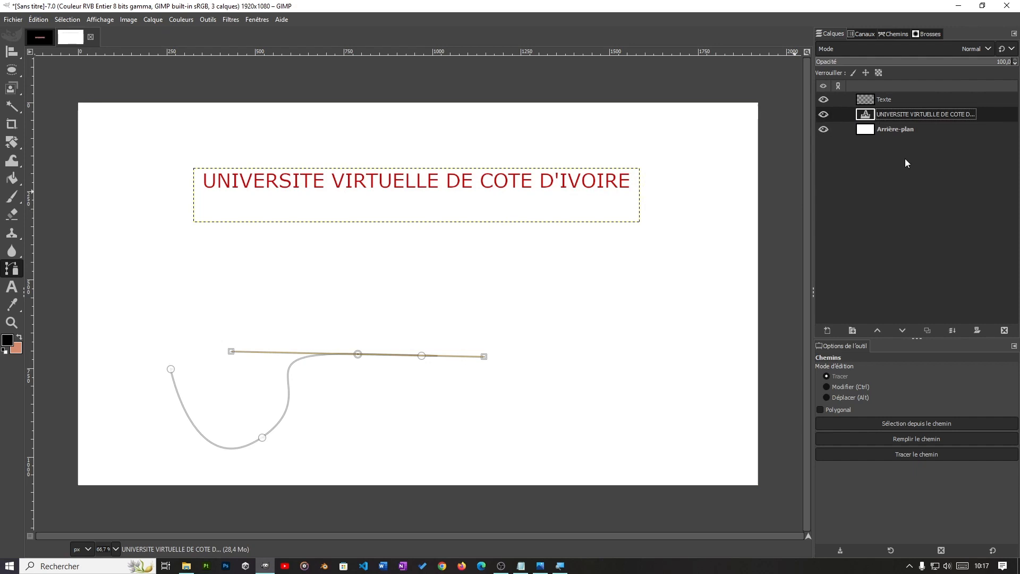
{"action": "right_click", "coordinate": [940, 115]}
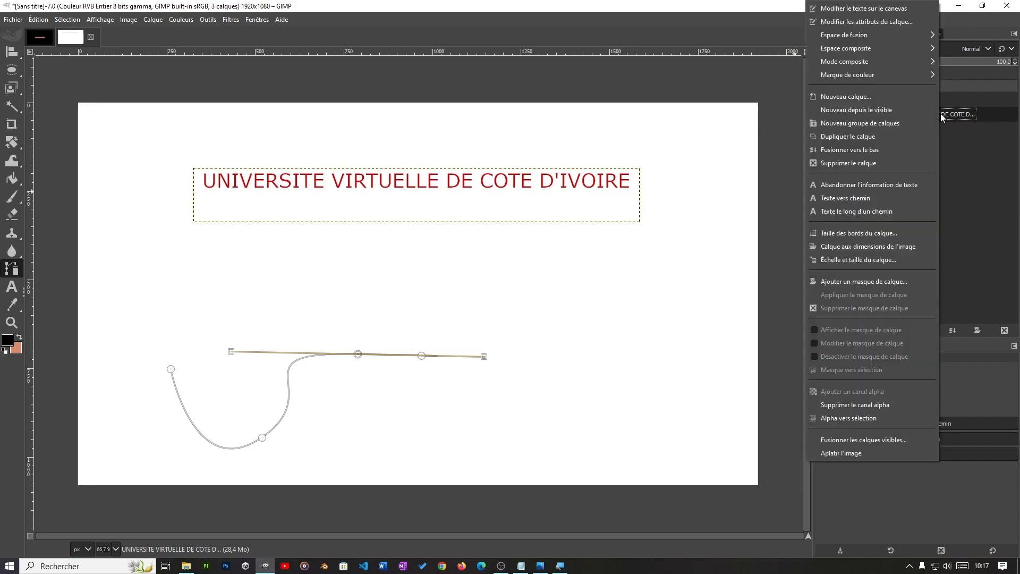
{"action": "left_click", "coordinate": [861, 215]}
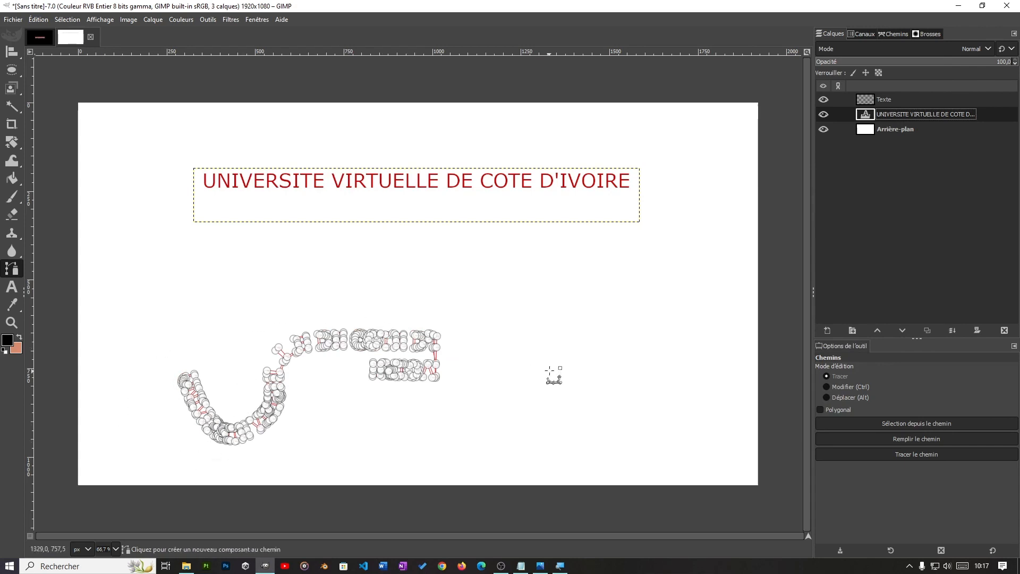
Step: Examine the letter outlines along the curve, from the first letters to the end of the path, close up and across the whole canvas
{"action": "scroll", "coordinate": [520, 396], "scroll_direction": "up", "scroll_amount": 2, "text": "ctrl"}
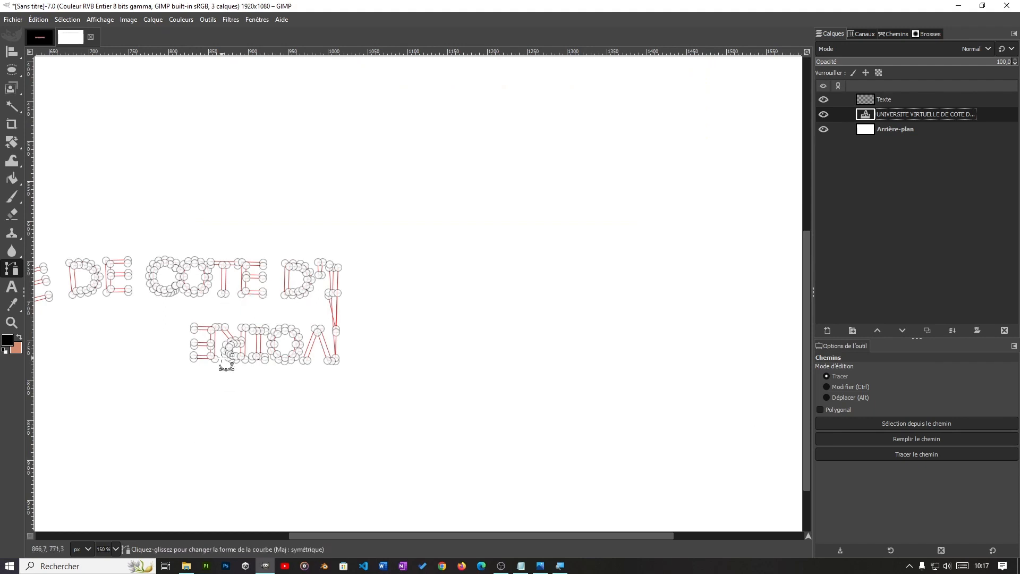
{"action": "left_click_drag", "start_coordinate": [232, 402], "coordinate": [596, 326]}
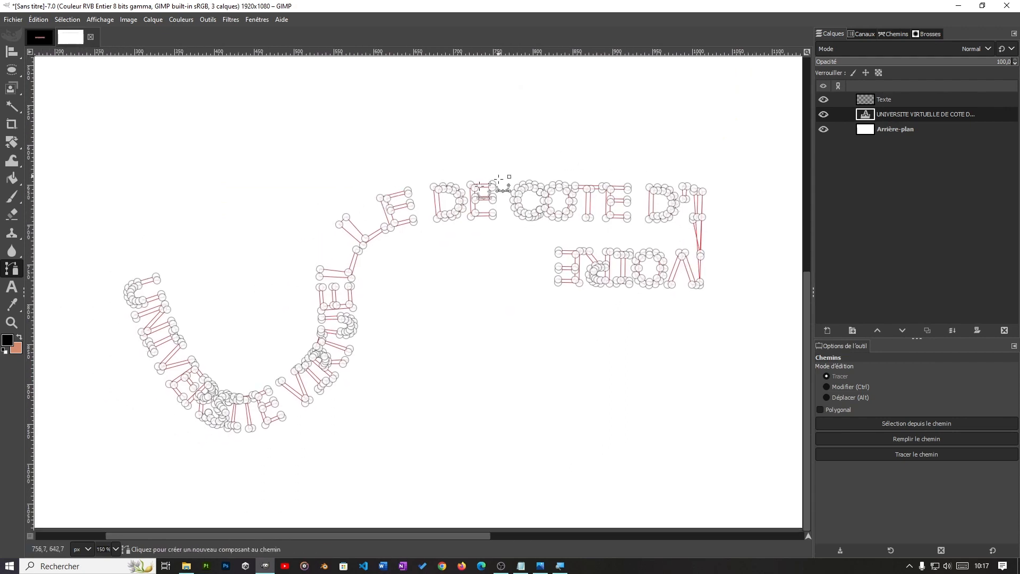
{"action": "scroll", "coordinate": [425, 302], "scroll_direction": "down", "scroll_amount": 1, "text": "ctrl"}
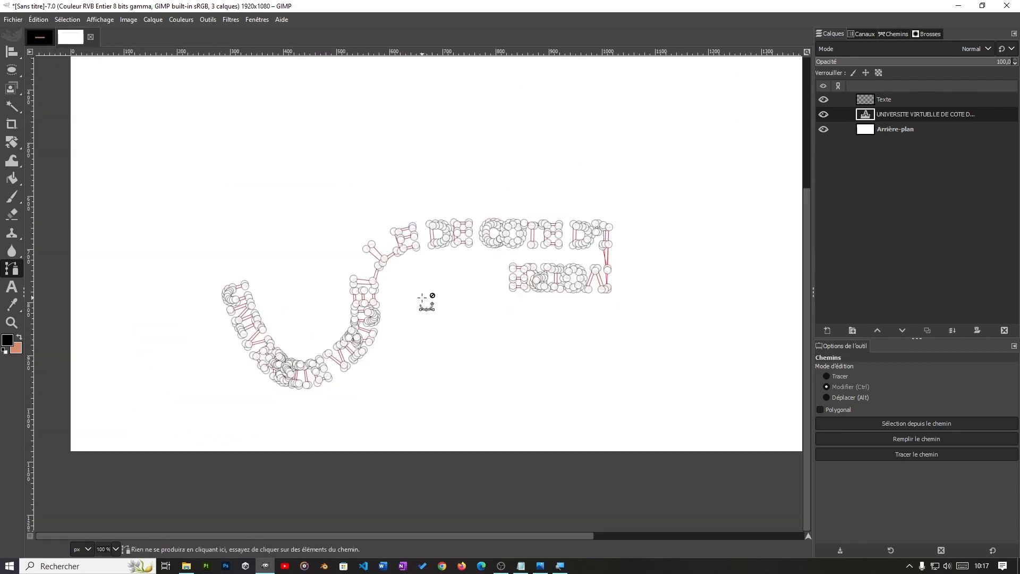
{"action": "scroll", "coordinate": [425, 301], "scroll_direction": "up", "scroll_amount": 4, "text": "ctrl"}
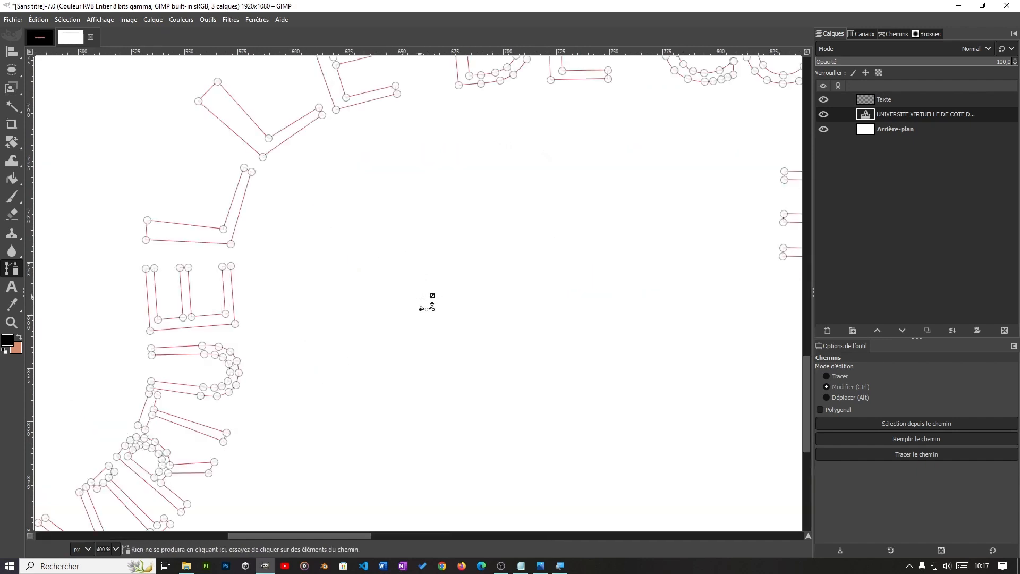
{"action": "scroll", "coordinate": [340, 322], "scroll_direction": "down", "scroll_amount": 2, "text": "ctrl"}
{"action": "scroll", "coordinate": [308, 336], "scroll_direction": "down", "scroll_amount": 2, "text": "ctrl"}
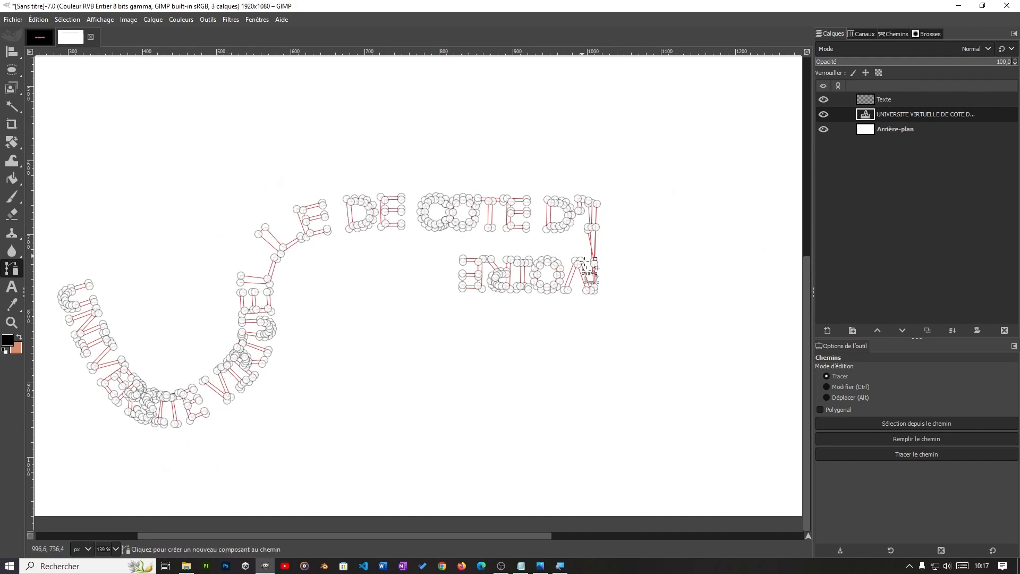
{"action": "scroll", "coordinate": [332, 391], "scroll_direction": "down", "scroll_amount": 2, "text": "ctrl"}
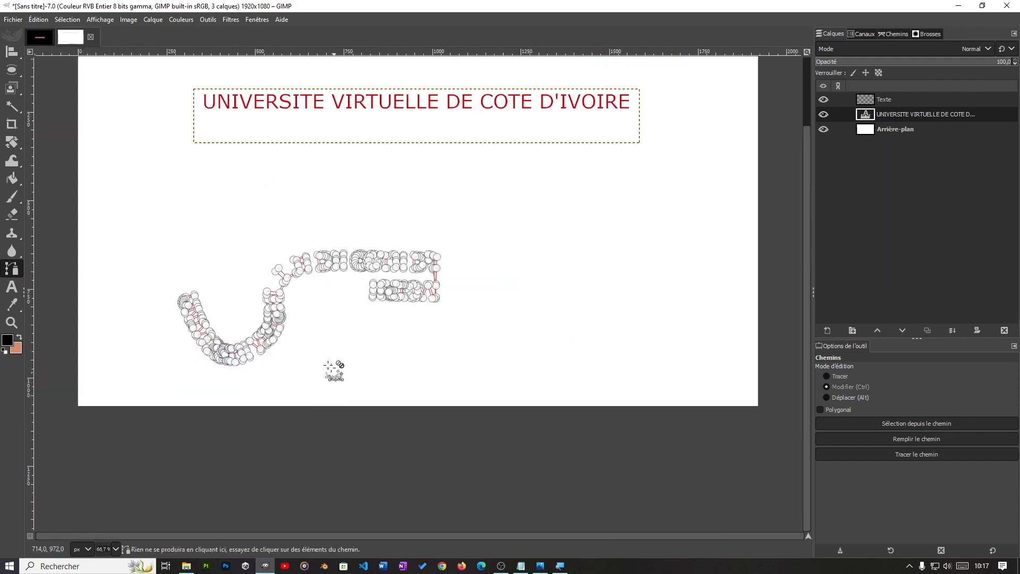
{"action": "scroll", "coordinate": [339, 372], "scroll_direction": "down", "scroll_amount": 2, "text": "ctrl"}
{"action": "scroll", "coordinate": [388, 423], "scroll_direction": "down", "scroll_amount": 2, "text": "ctrl"}
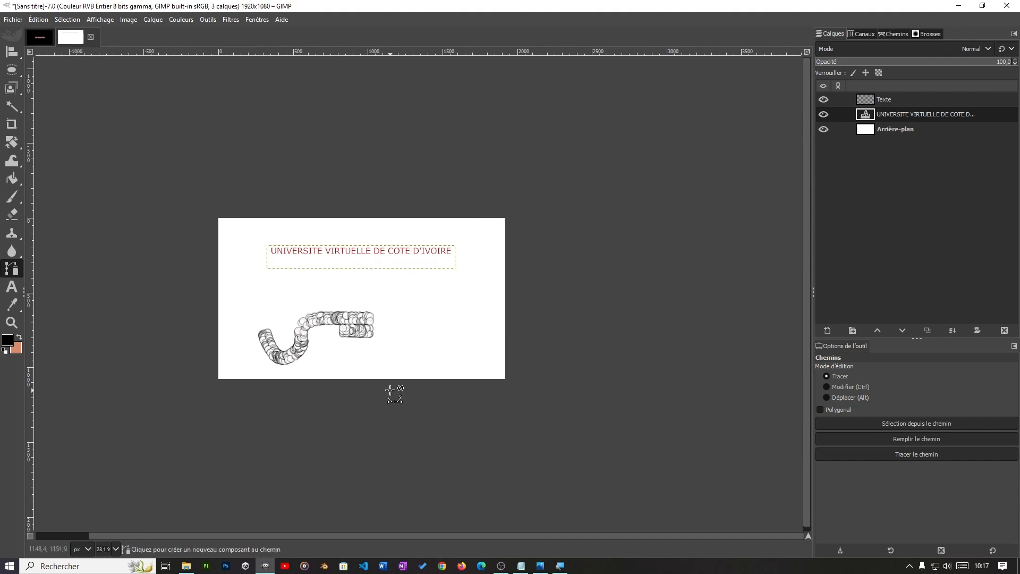
{"action": "scroll", "coordinate": [394, 394], "scroll_direction": "up", "scroll_amount": 4, "text": "ctrl"}
{"action": "scroll", "coordinate": [395, 395], "scroll_direction": "down", "scroll_amount": 1, "text": "ctrl"}
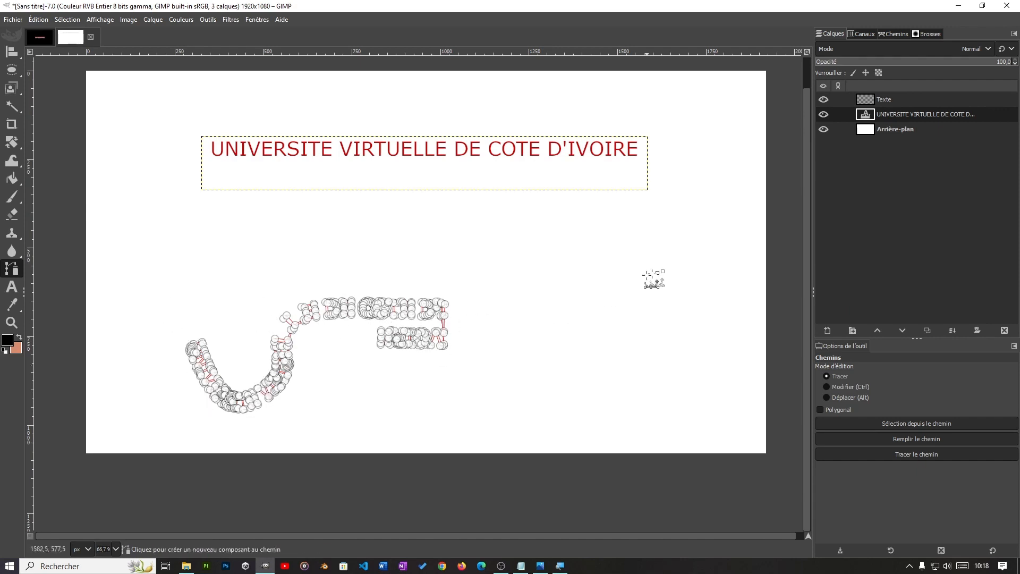
Step: Fill the curved letter path on the Texte layer with solid magenta as the foreground color, with antialiasing on
{"action": "left_click", "coordinate": [892, 100]}
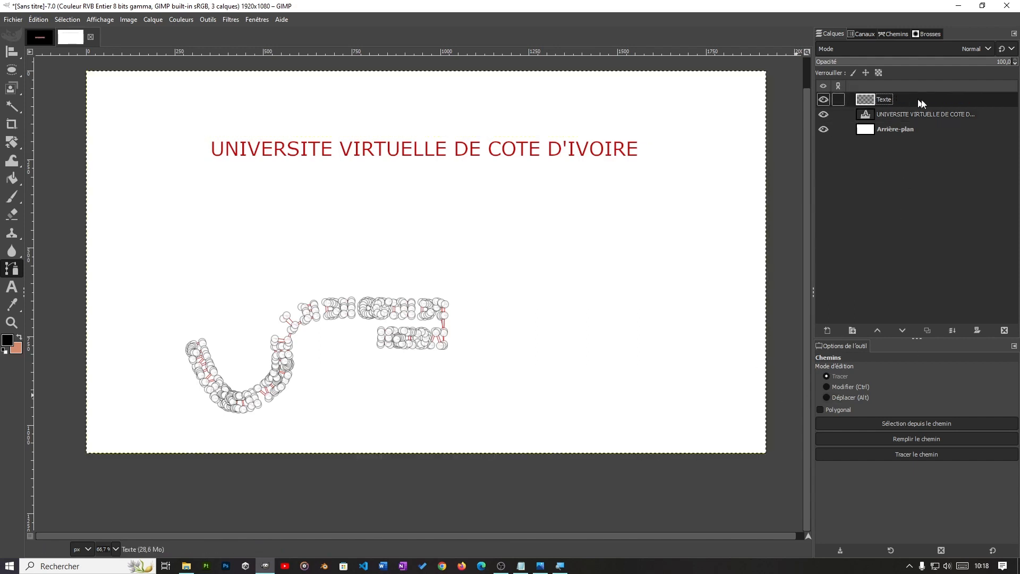
{"action": "left_click", "coordinate": [915, 438]}
{"action": "left_click_drag", "start_coordinate": [900, 397], "coordinate": [844, 248]}
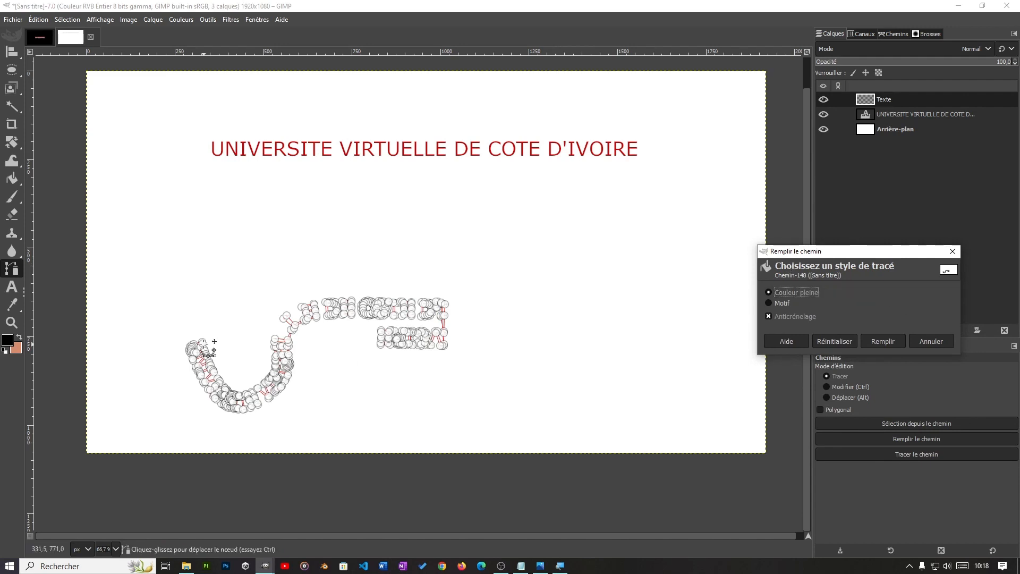
{"action": "left_click", "coordinate": [7, 339]}
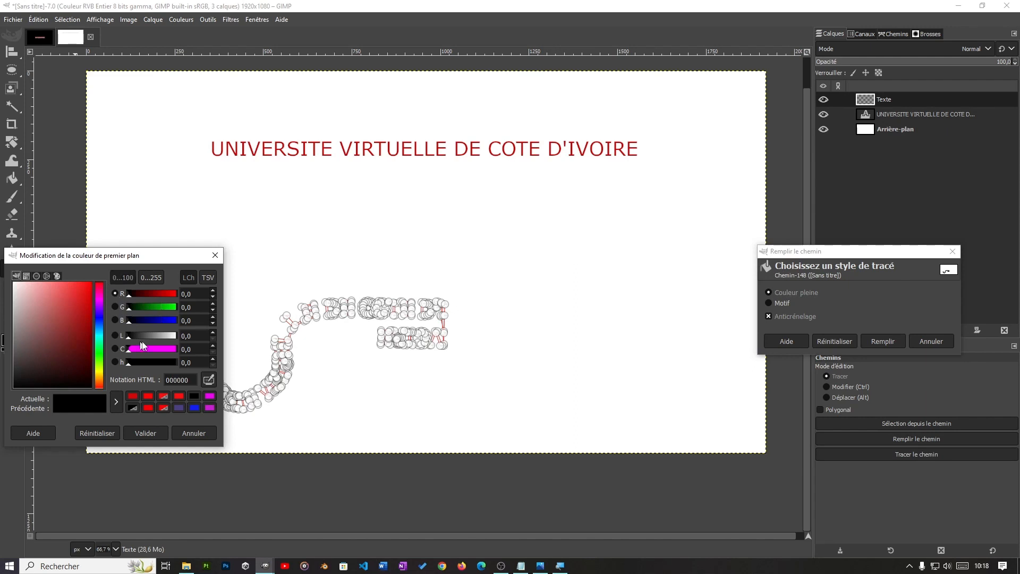
{"action": "left_click", "coordinate": [100, 298]}
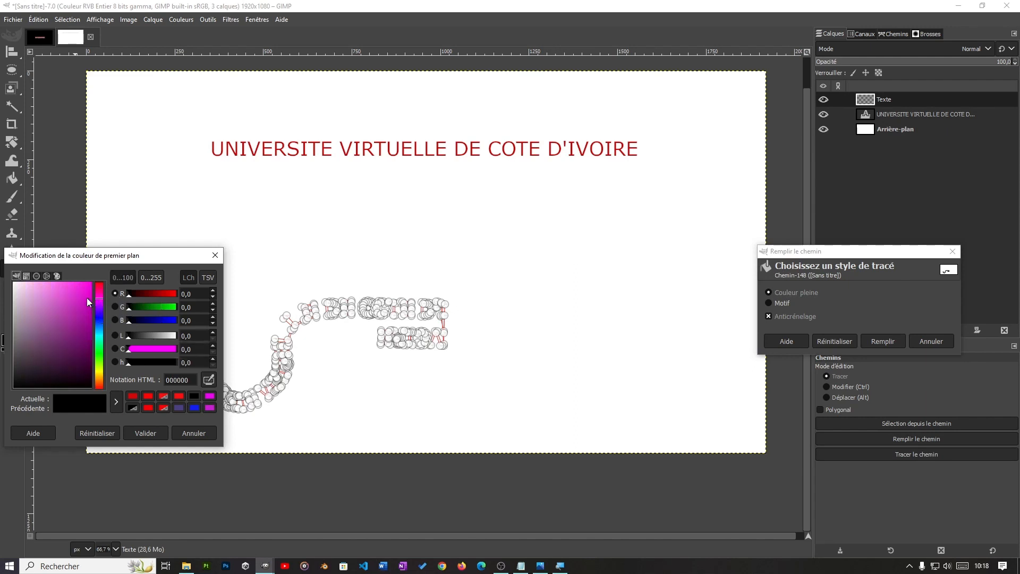
{"action": "left_click_drag", "start_coordinate": [87, 298], "coordinate": [95, 279]}
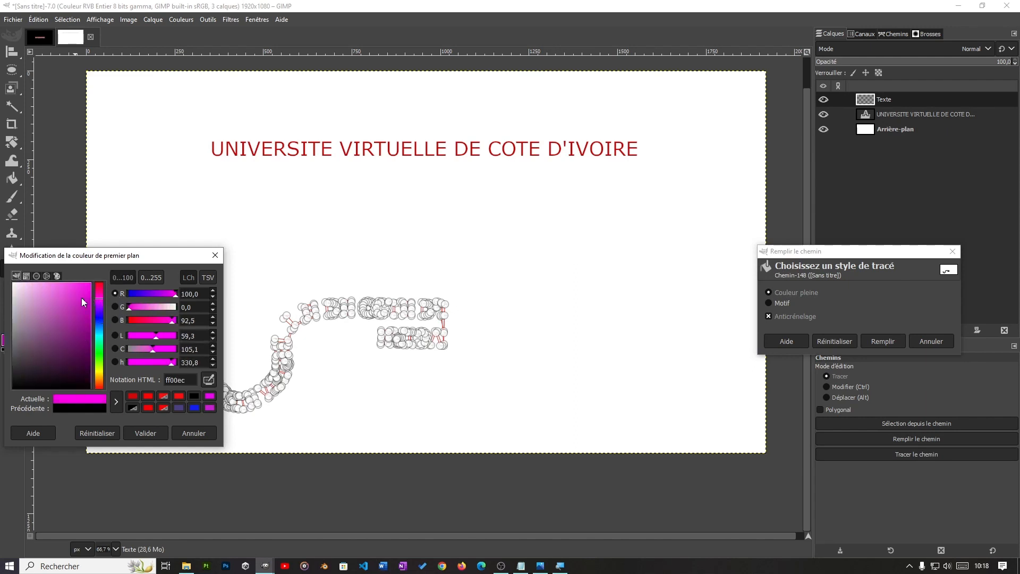
{"action": "left_click_drag", "start_coordinate": [82, 298], "coordinate": [92, 282]}
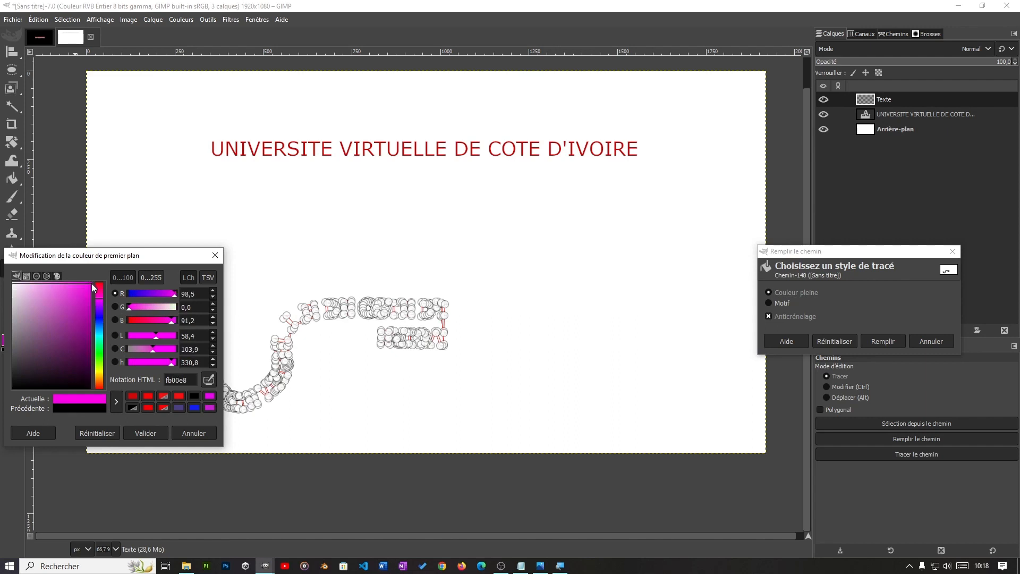
{"action": "left_click", "coordinate": [151, 441]}
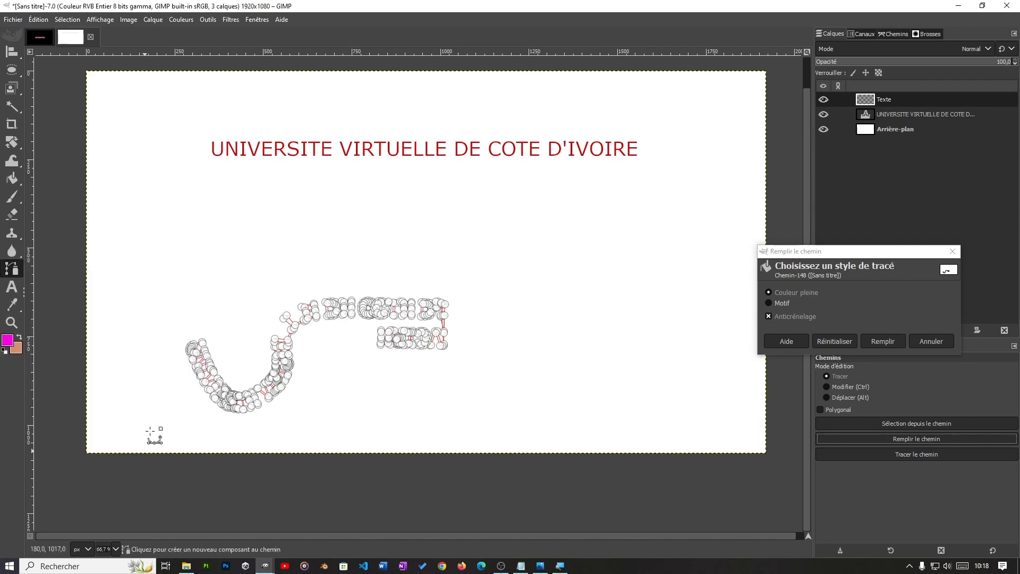
{"action": "left_click", "coordinate": [880, 341]}
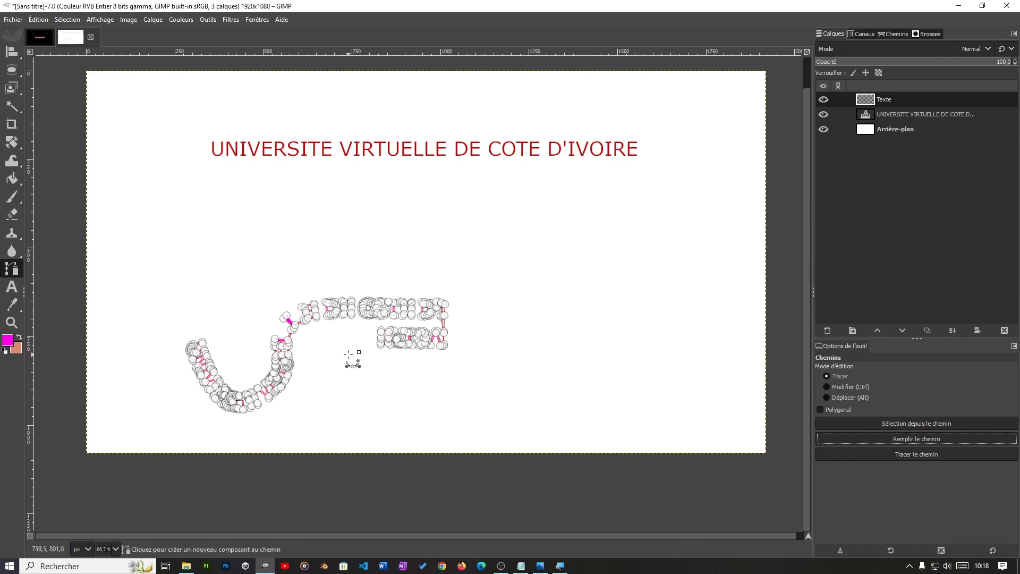
Step: Switch to the Move tool and hide the Chemin path so that only the filled letters show, then return to the layers
{"action": "mouse_move", "coordinate": [13, 62]}
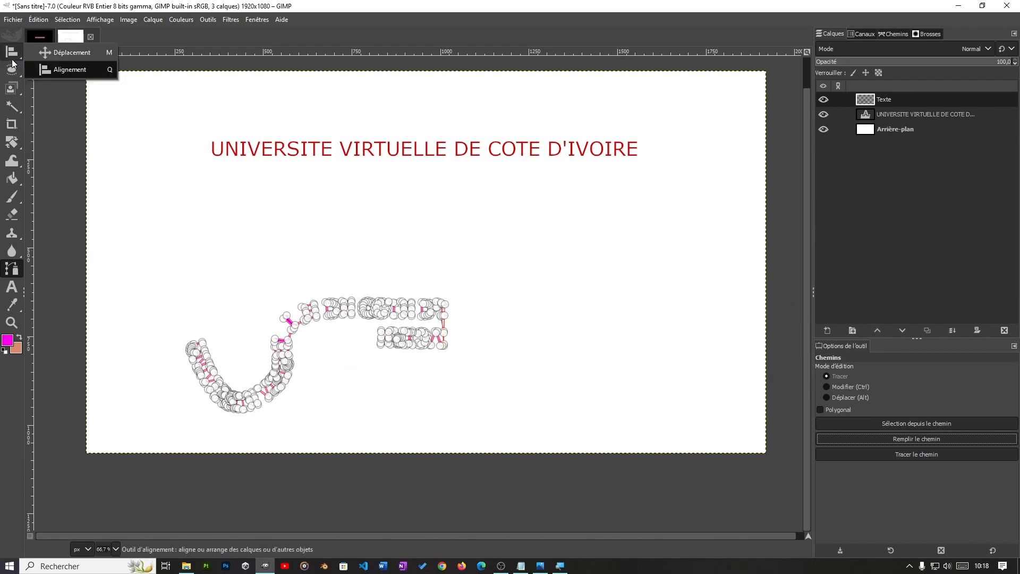
{"action": "left_click", "coordinate": [78, 52]}
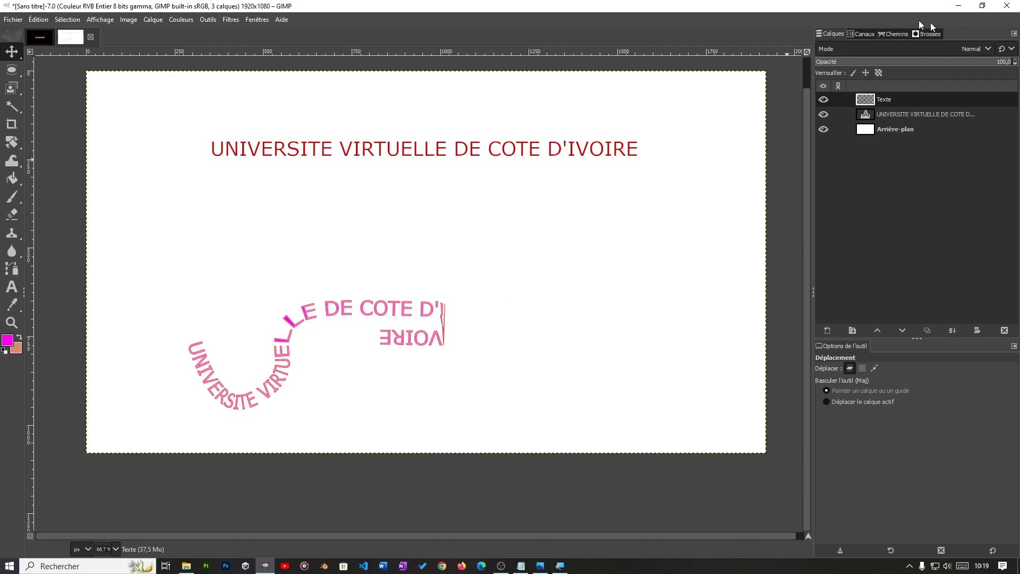
{"action": "left_click", "coordinate": [897, 34]}
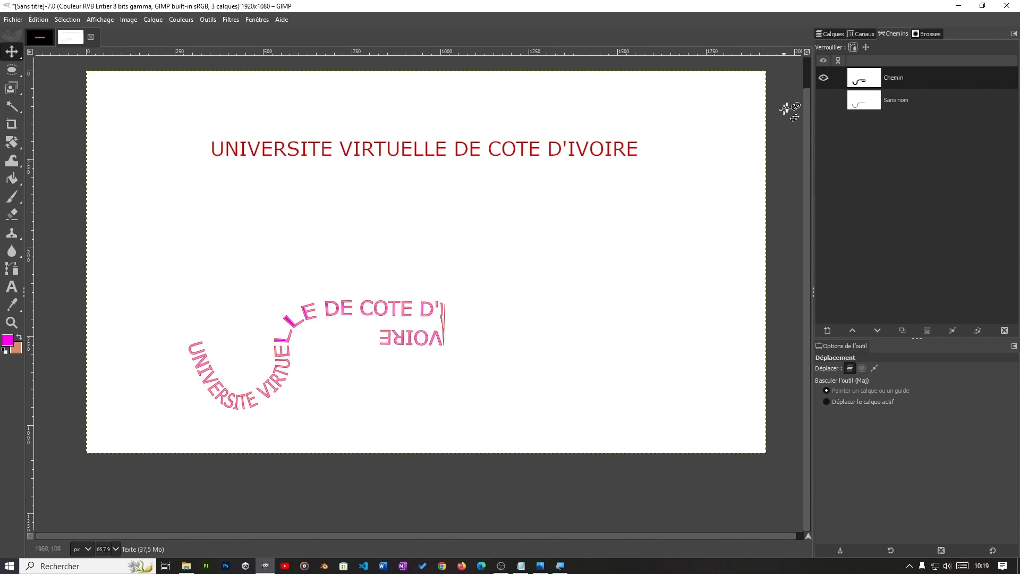
{"action": "left_click", "coordinate": [823, 77]}
{"action": "left_click", "coordinate": [823, 78]}
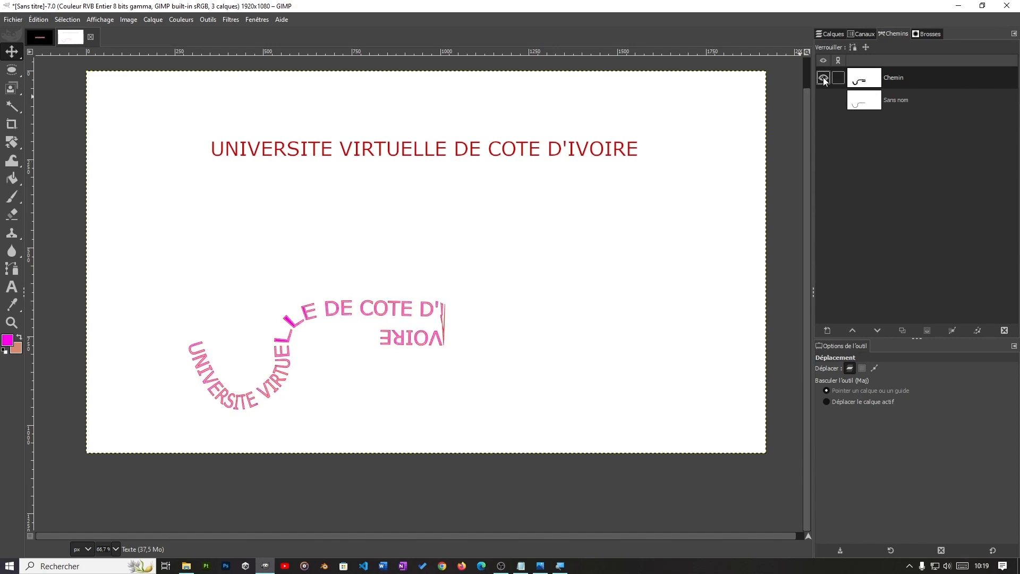
{"action": "left_click", "coordinate": [823, 78]}
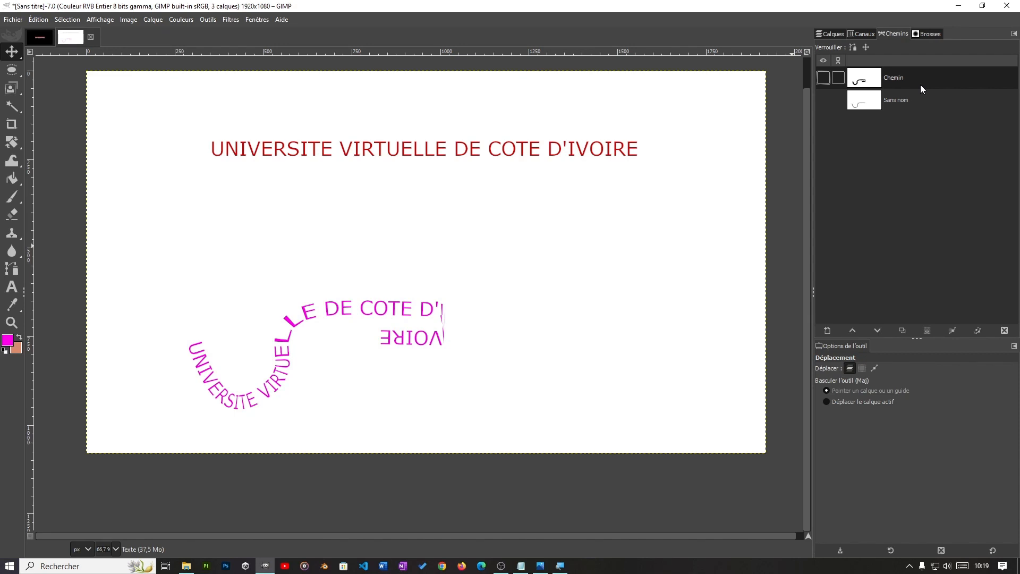
{"action": "left_click", "coordinate": [833, 34]}
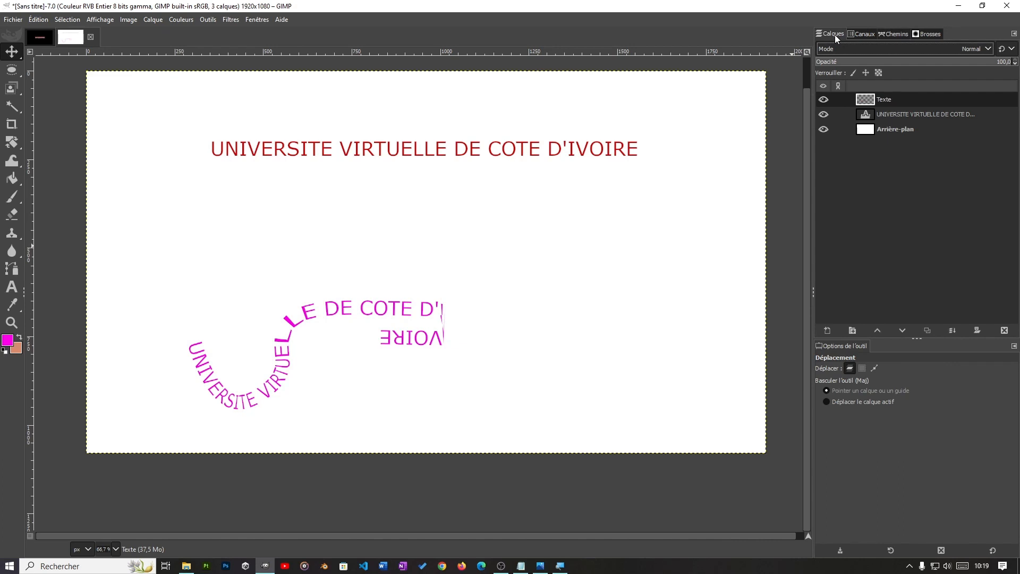
Step: Try to move the curved magenta text directly on the canvas, and undo the shifts of the background and the Texte layer
{"action": "left_click_drag", "start_coordinate": [319, 345], "coordinate": [272, 355]}
{"action": "left_click_drag", "start_coordinate": [381, 369], "coordinate": [506, 275]}
{"action": "left_click_drag", "start_coordinate": [490, 209], "coordinate": [453, 296]}
{"action": "key", "text": "ctrl"}
{"action": "key", "text": "ctrl+z"}
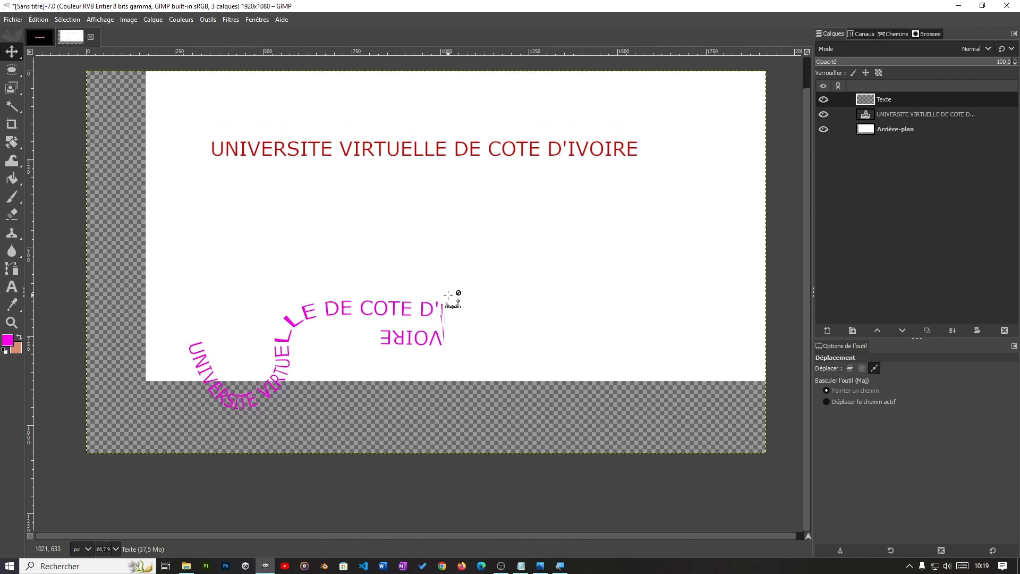
{"action": "key", "text": "ctrl+z"}
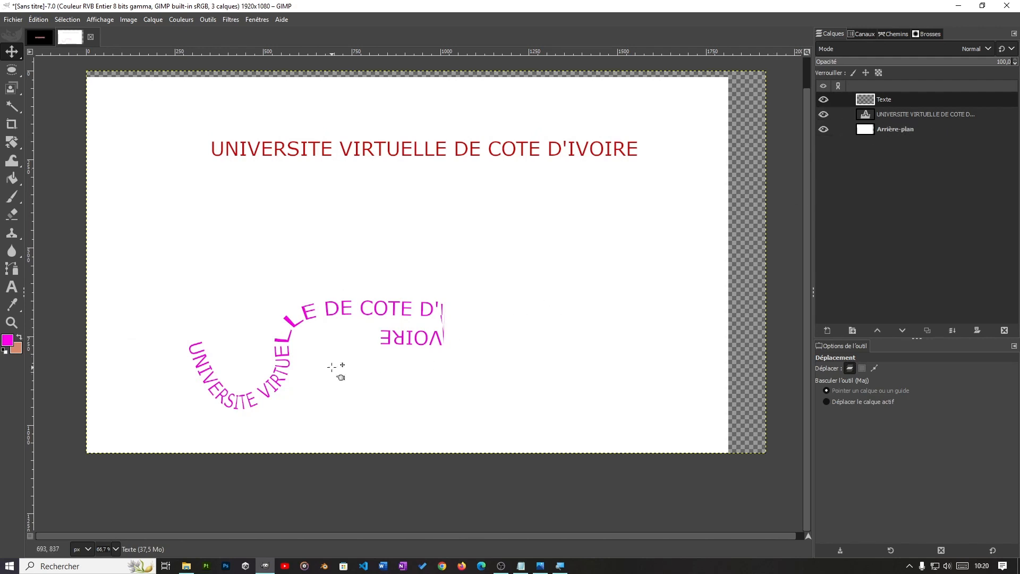
{"action": "left_click_drag", "start_coordinate": [288, 320], "coordinate": [342, 296]}
{"action": "key", "text": "ctrl+z"}
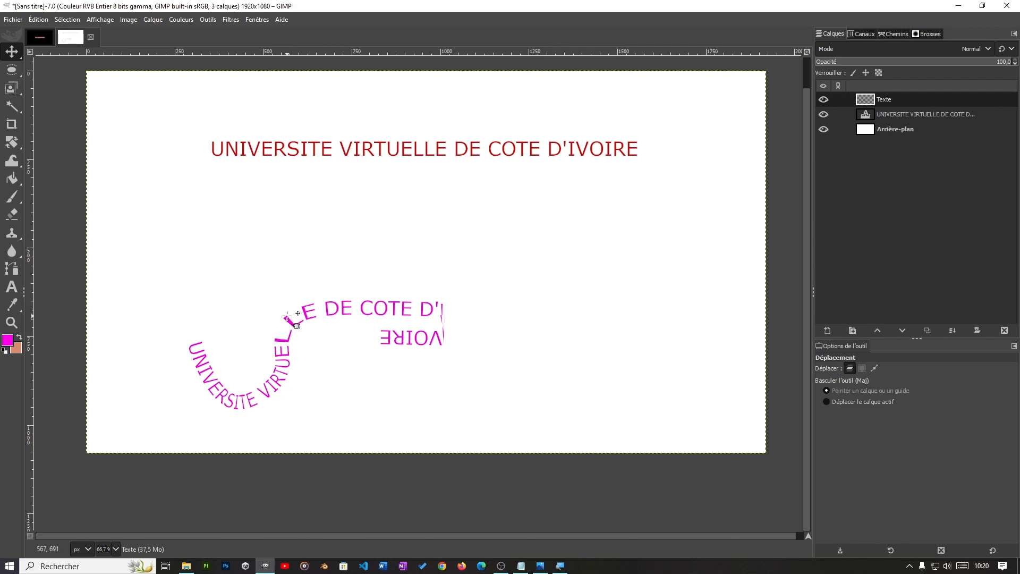
{"action": "left_click_drag", "start_coordinate": [288, 319], "coordinate": [329, 341]}
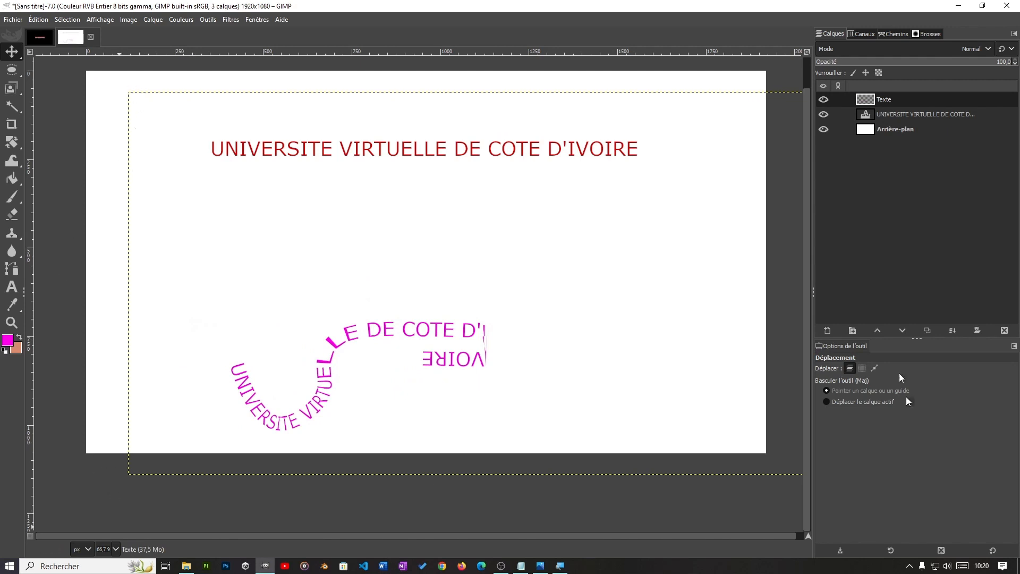
{"action": "key", "text": "ctrl"}
{"action": "key", "text": "ctrl+z"}
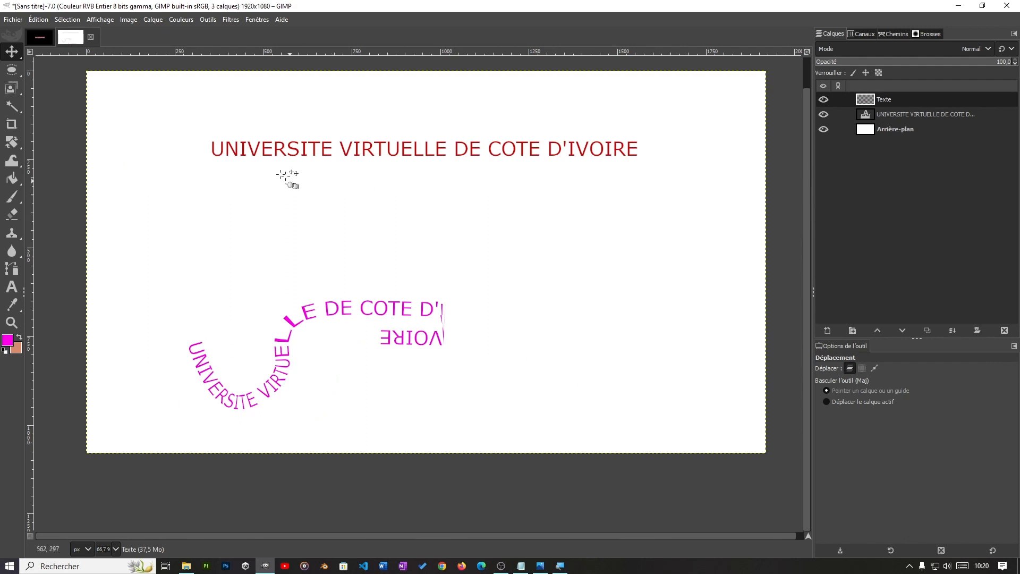
Step: Crop the Texte layer to its content and move the curved text up and right toward the canvas center
{"action": "left_click", "coordinate": [894, 99]}
{"action": "left_click", "coordinate": [153, 20]}
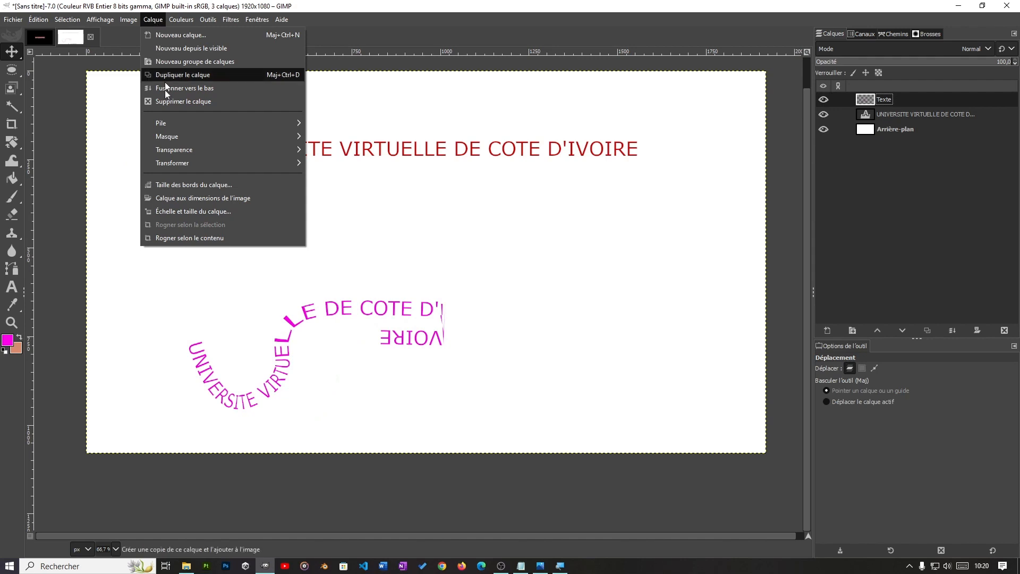
{"action": "left_click", "coordinate": [206, 239]}
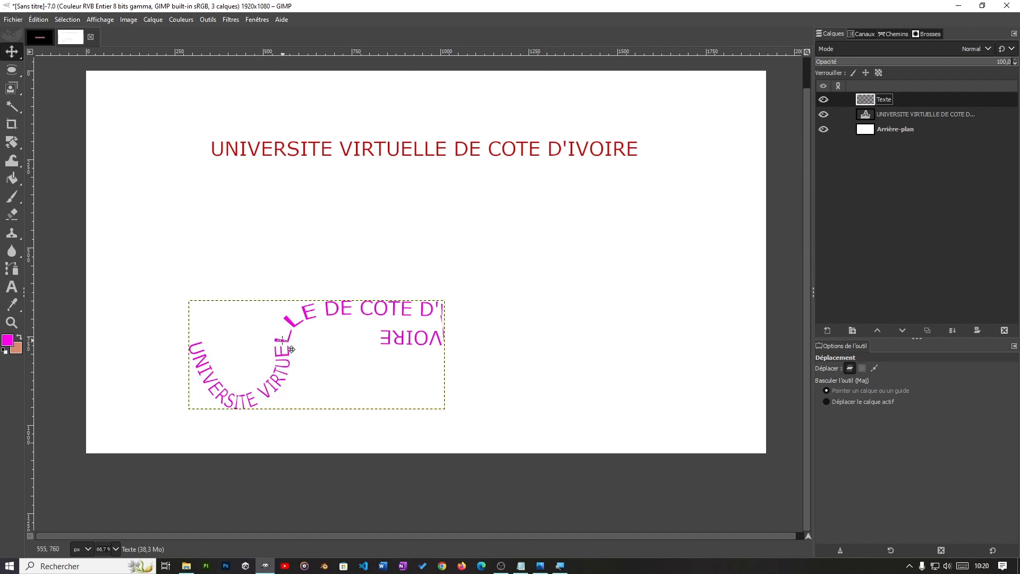
{"action": "left_click_drag", "start_coordinate": [292, 349], "coordinate": [399, 256]}
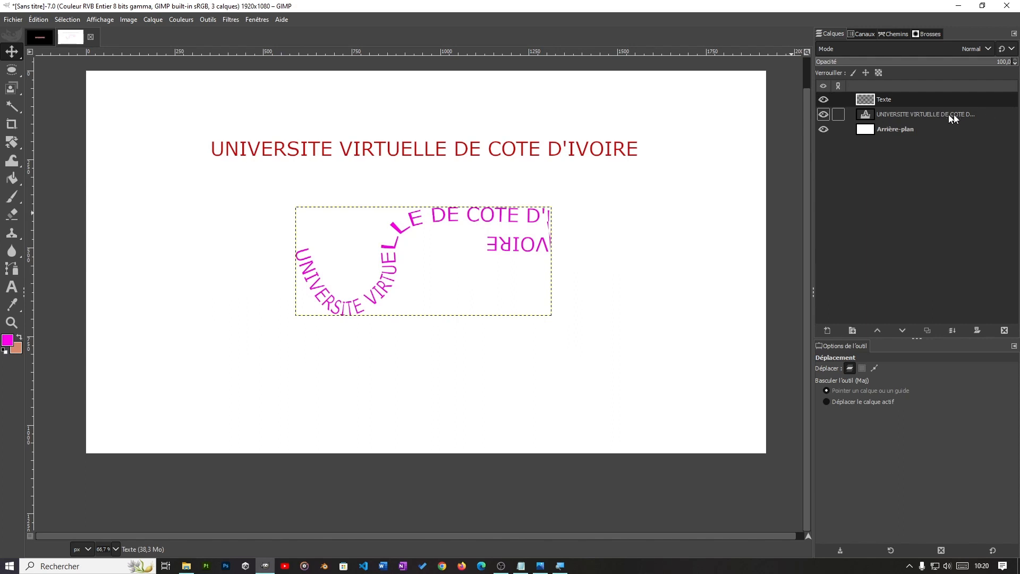
Step: Hide and delete the original straight UNIVERSITE VIRTUELLE DE COTE D'IVOIRE text layer
{"action": "left_click", "coordinate": [822, 115]}
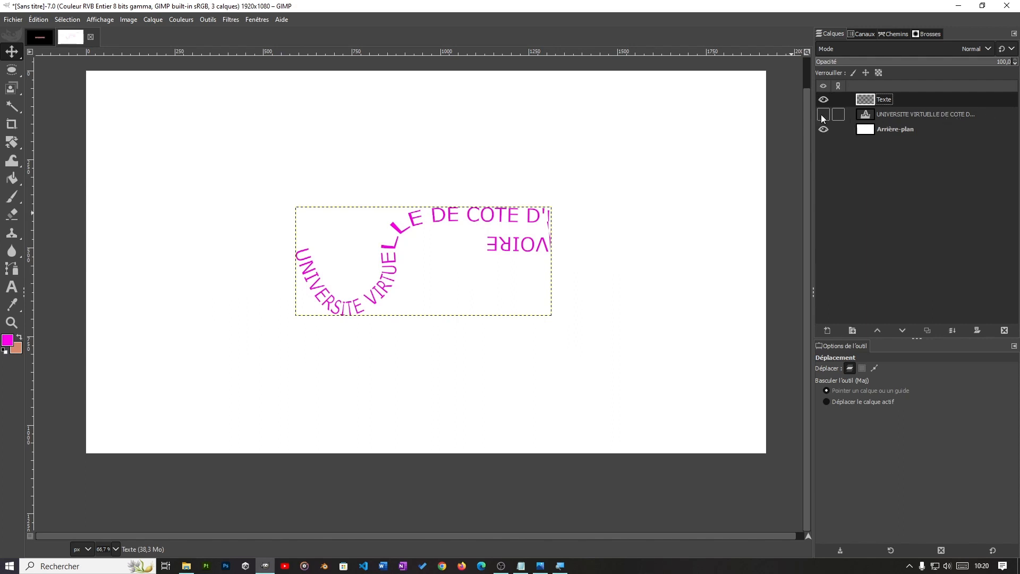
{"action": "left_click", "coordinate": [938, 114]}
{"action": "right_click", "coordinate": [939, 114]}
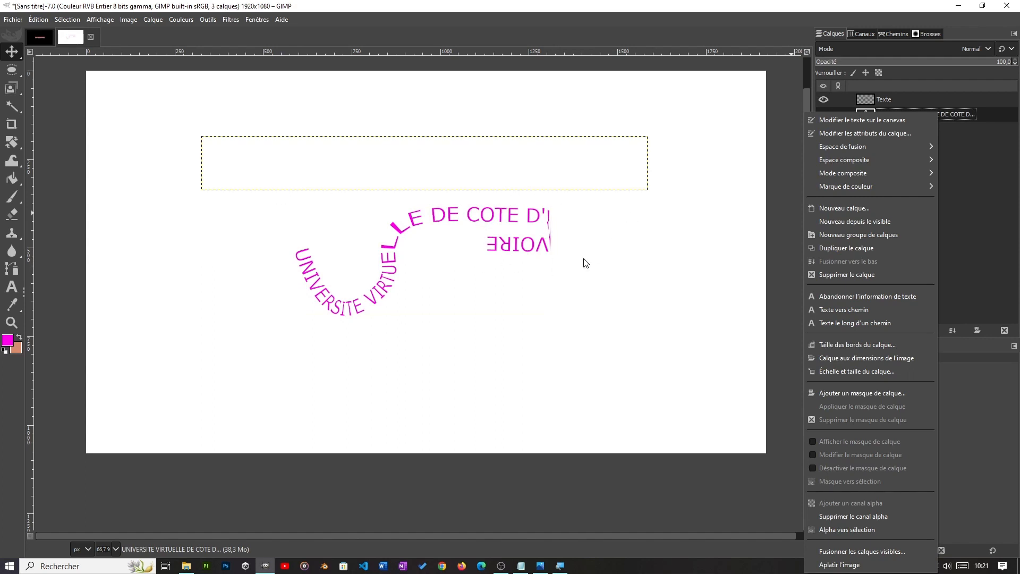
{"action": "left_click", "coordinate": [982, 252]}
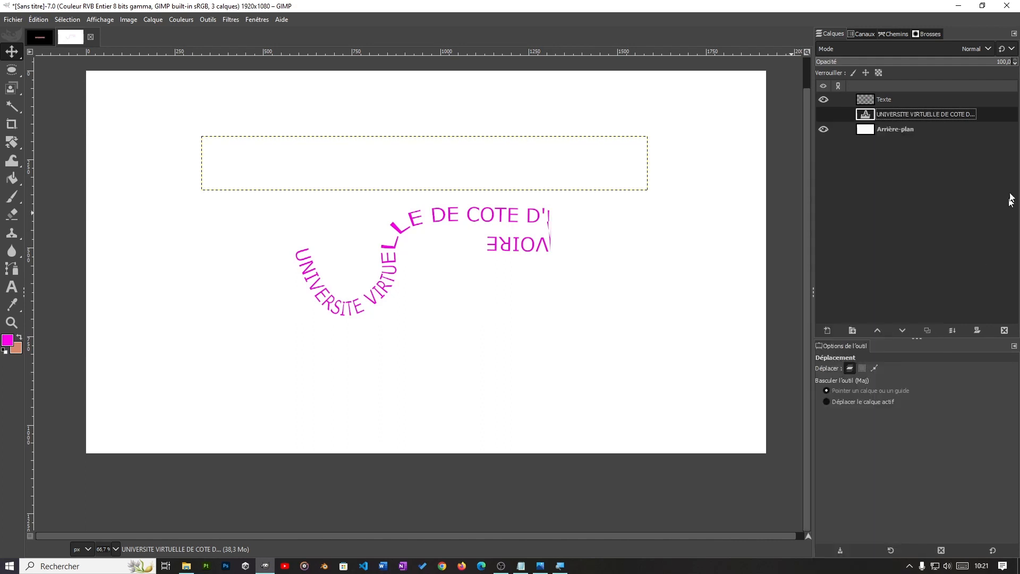
{"action": "right_click", "coordinate": [931, 122]}
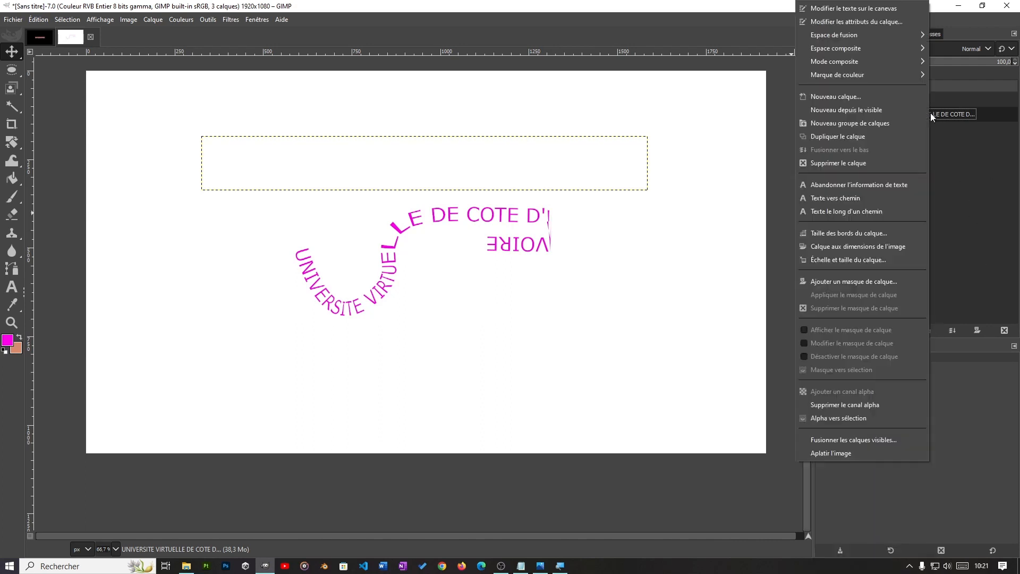
{"action": "left_click", "coordinate": [858, 164]}
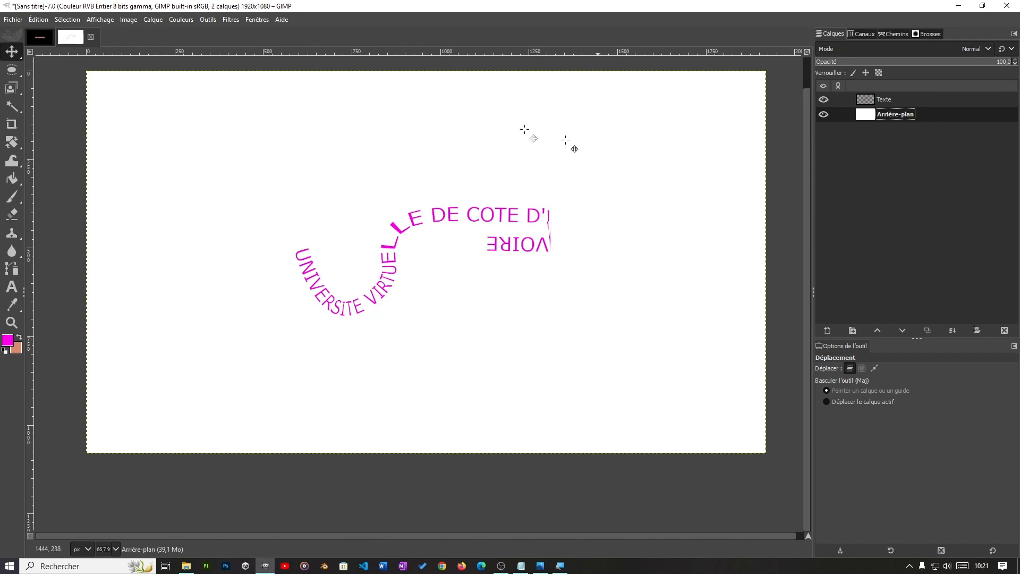
Step: Examine the file types available for exporting the curved-text image, down to JPEG and PNG, and close without exporting
{"action": "left_click", "coordinate": [13, 19]}
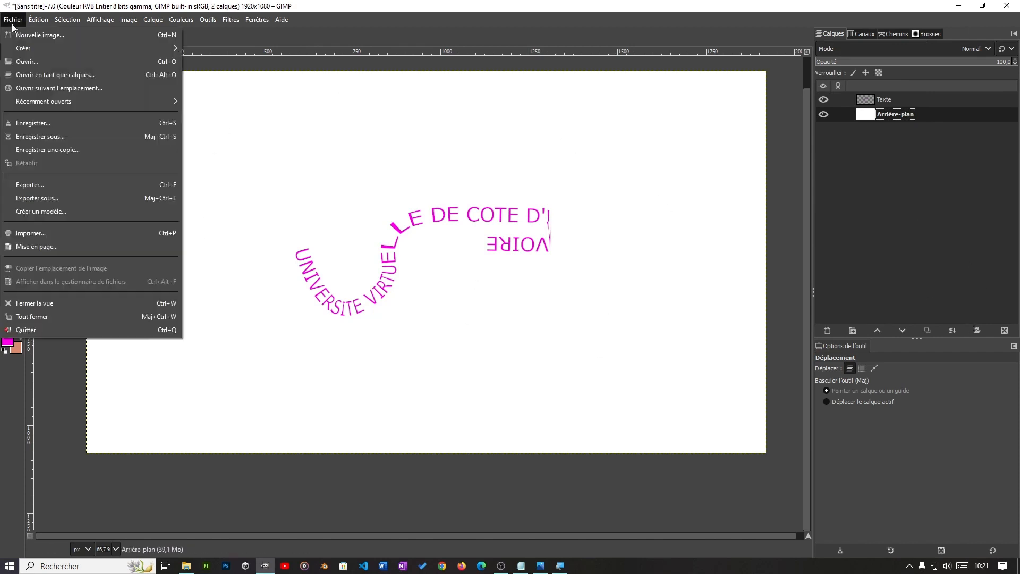
{"action": "left_click", "coordinate": [31, 185]}
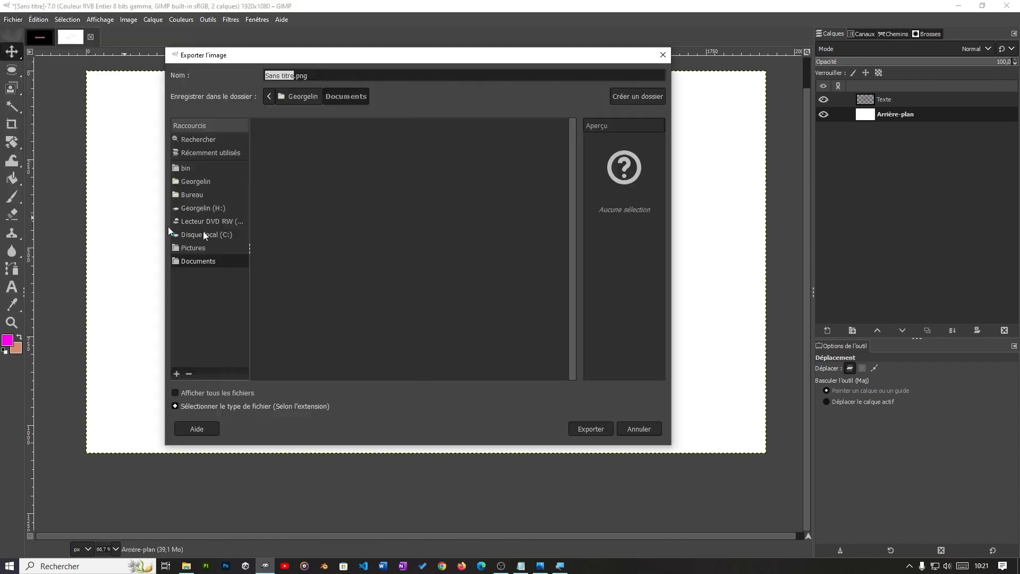
{"action": "left_click", "coordinate": [201, 406]}
{"action": "scroll", "coordinate": [226, 390], "scroll_direction": "down", "scroll_amount": 3}
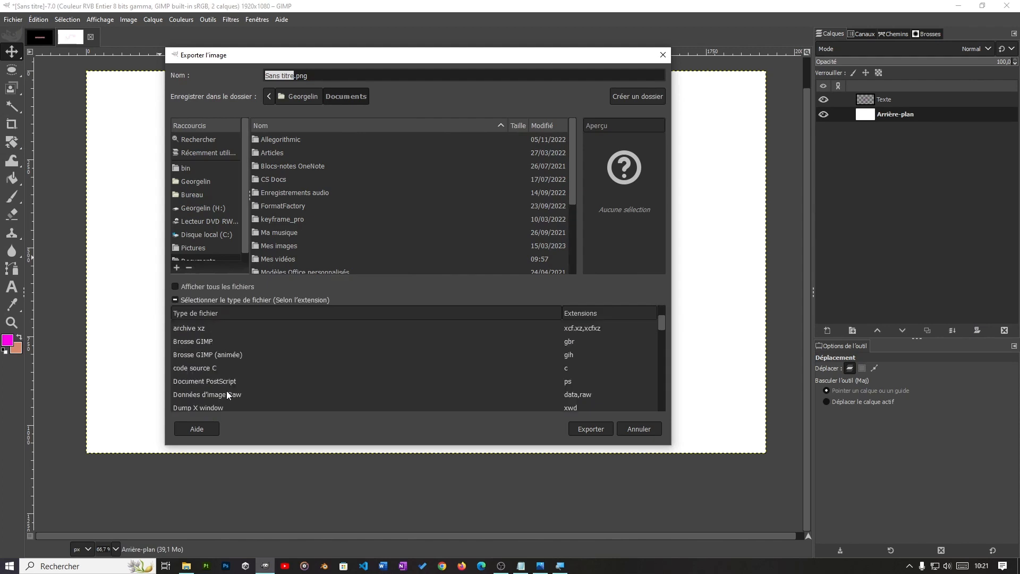
{"action": "scroll", "coordinate": [226, 391], "scroll_direction": "down", "scroll_amount": 5}
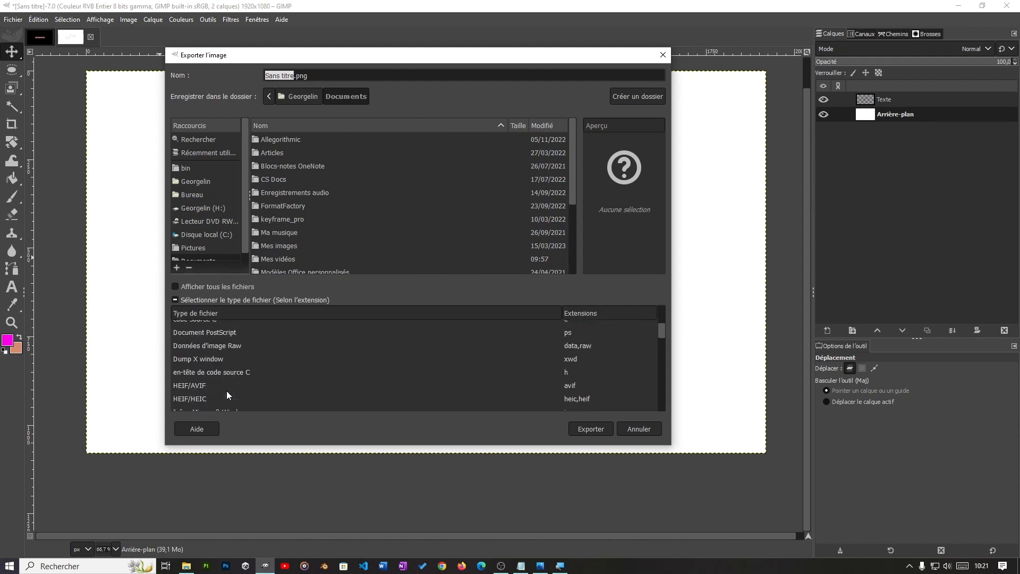
{"action": "scroll", "coordinate": [226, 390], "scroll_direction": "up", "scroll_amount": 2}
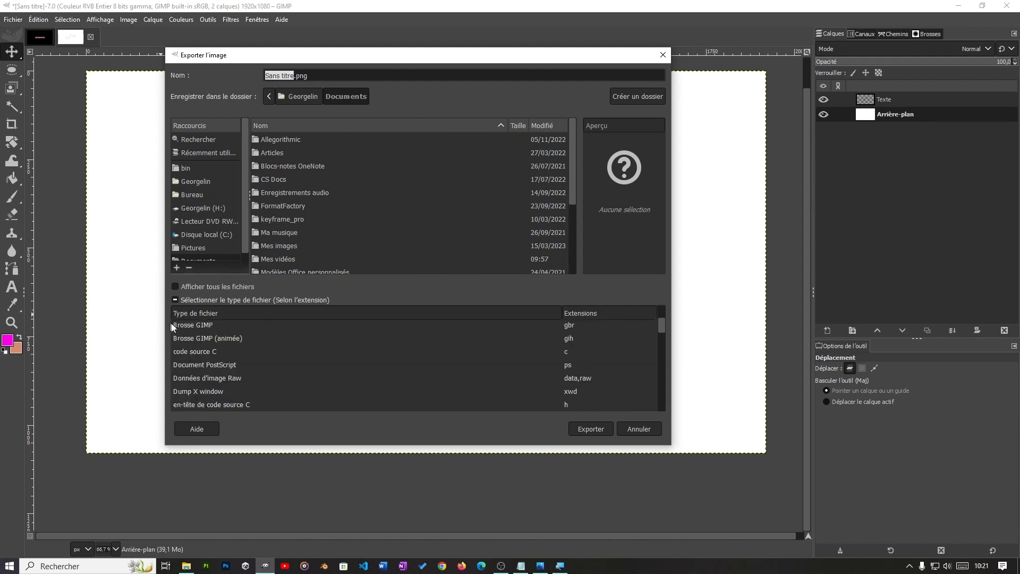
{"action": "scroll", "coordinate": [216, 362], "scroll_direction": "down", "scroll_amount": 6}
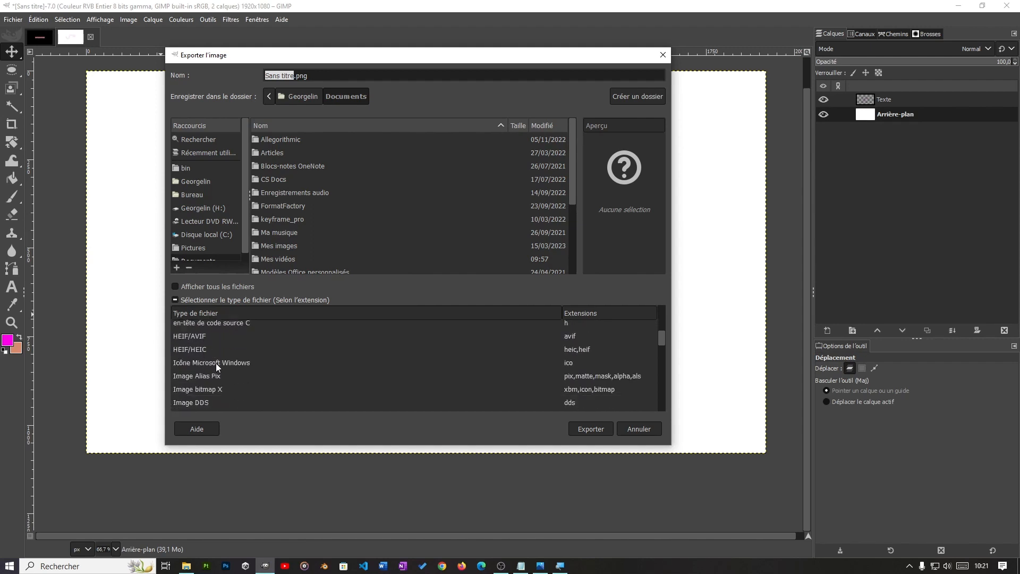
{"action": "scroll", "coordinate": [216, 394], "scroll_direction": "down", "scroll_amount": 1}
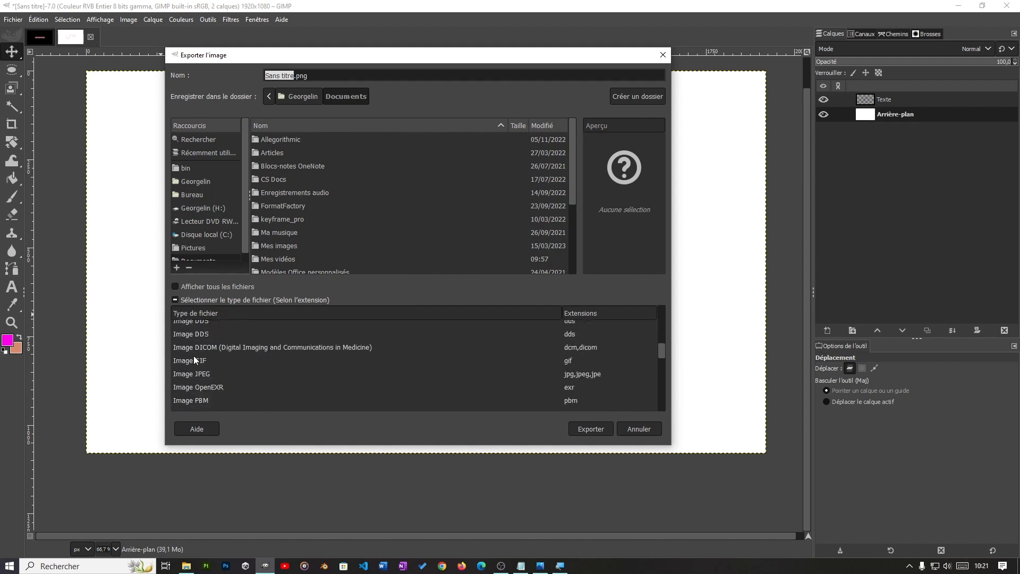
{"action": "scroll", "coordinate": [207, 380], "scroll_direction": "down", "scroll_amount": 3}
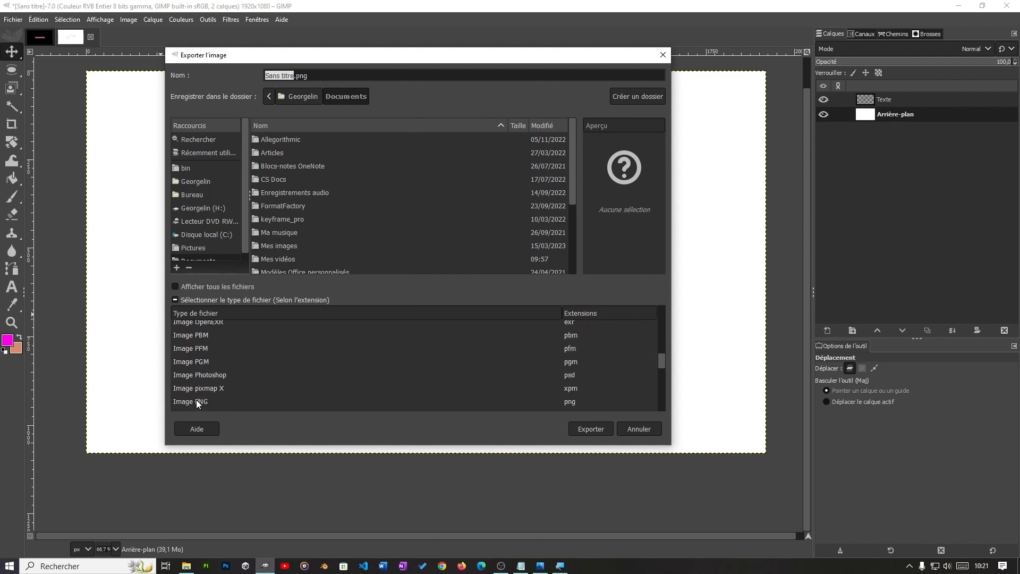
{"action": "left_click", "coordinate": [638, 428]}
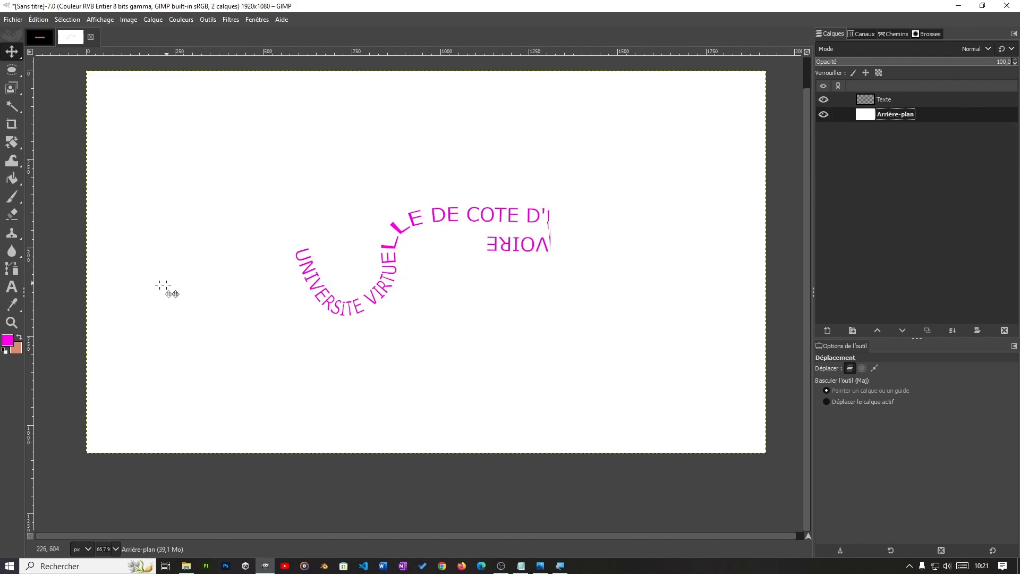
Step: Examine the options for saving the curved-text image as an XCF file and leave without saving
{"action": "left_click", "coordinate": [12, 20]}
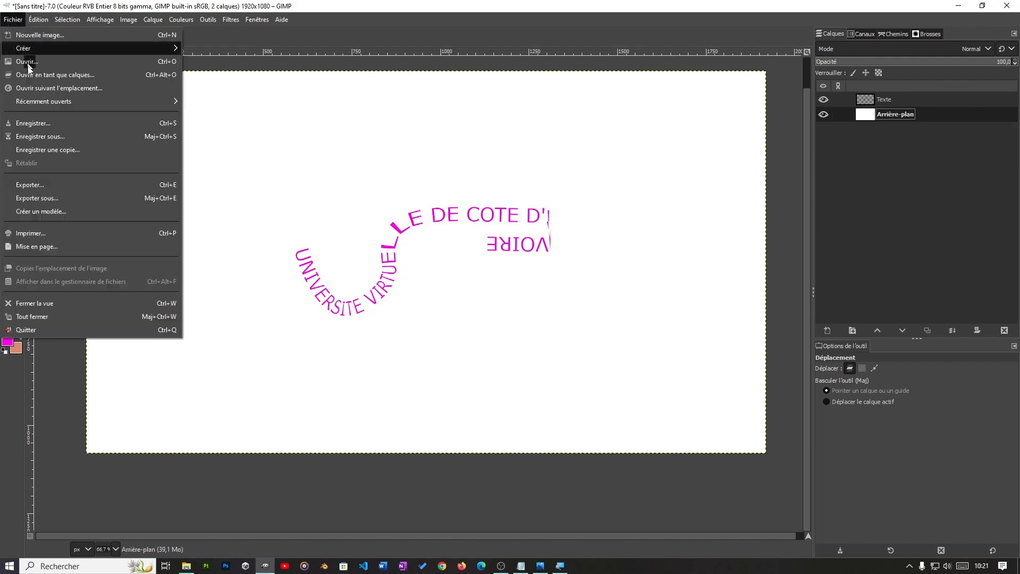
{"action": "left_click", "coordinate": [39, 125]}
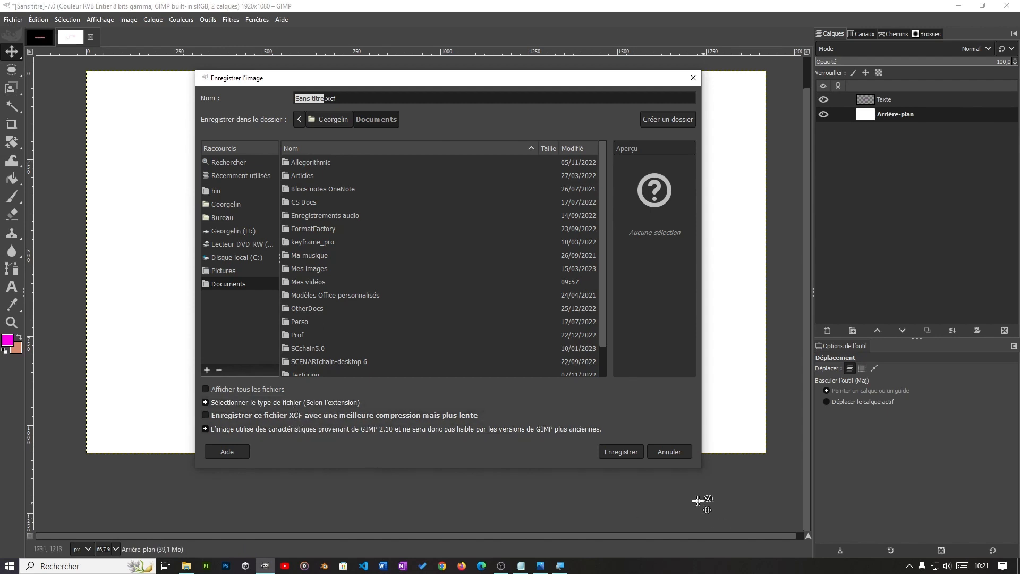
{"action": "left_click", "coordinate": [671, 452]}
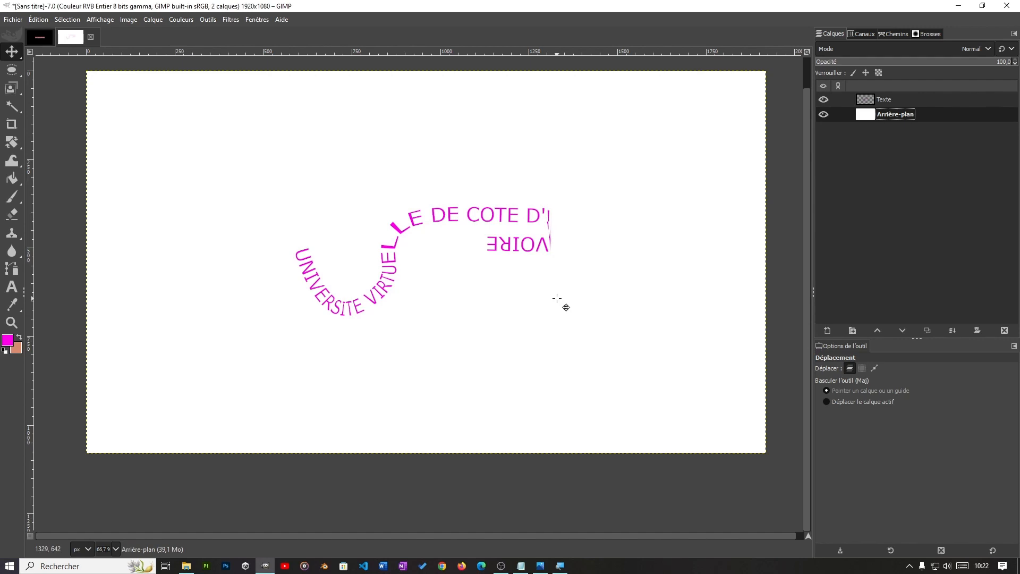
Step: Switch to the CTIN.txt notes to highlight the exercise on wrapping text around a circle, and view its reference image 3.jpg in the photo viewer
{"action": "left_click", "coordinate": [523, 564]}
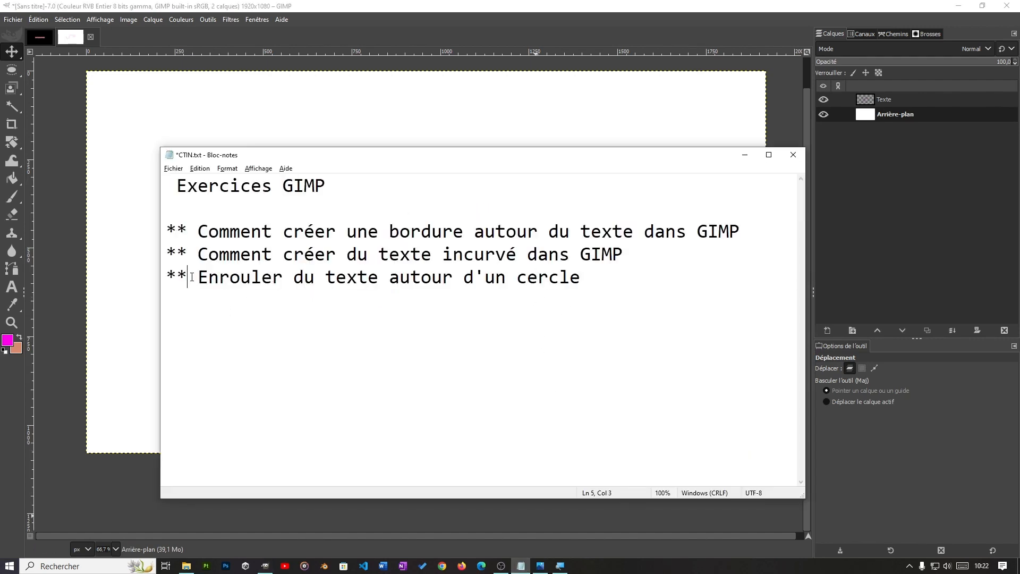
{"action": "left_click_drag", "start_coordinate": [188, 277], "coordinate": [587, 307]}
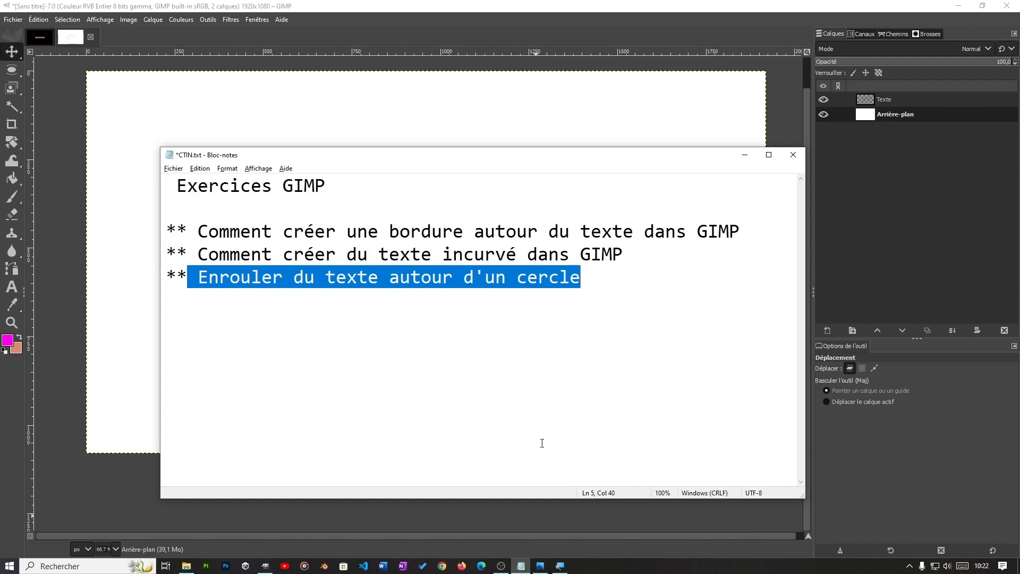
{"action": "left_click", "coordinate": [543, 567]}
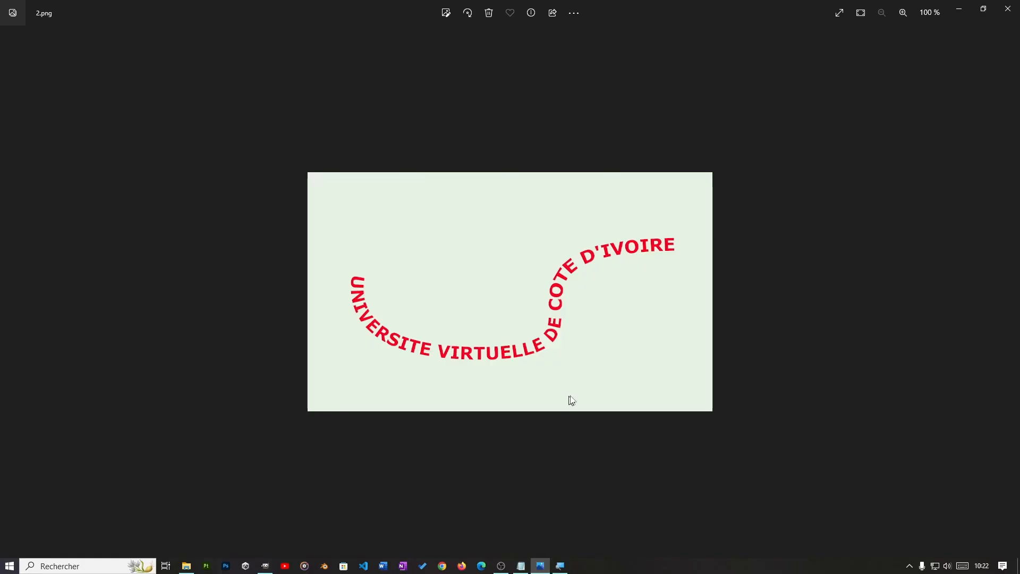
{"action": "key", "text": "Right"}
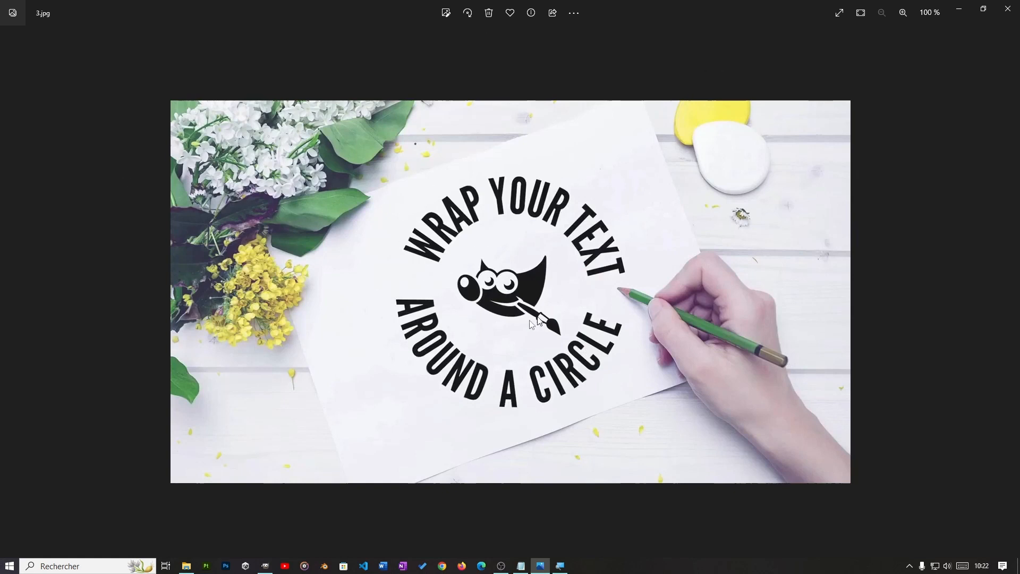
Step: Switch back to GIMP and create a new 1080 × 1080 px image filled with white (Blanc)
{"action": "left_click", "coordinate": [265, 566]}
{"action": "key", "text": "ctrl+n"}
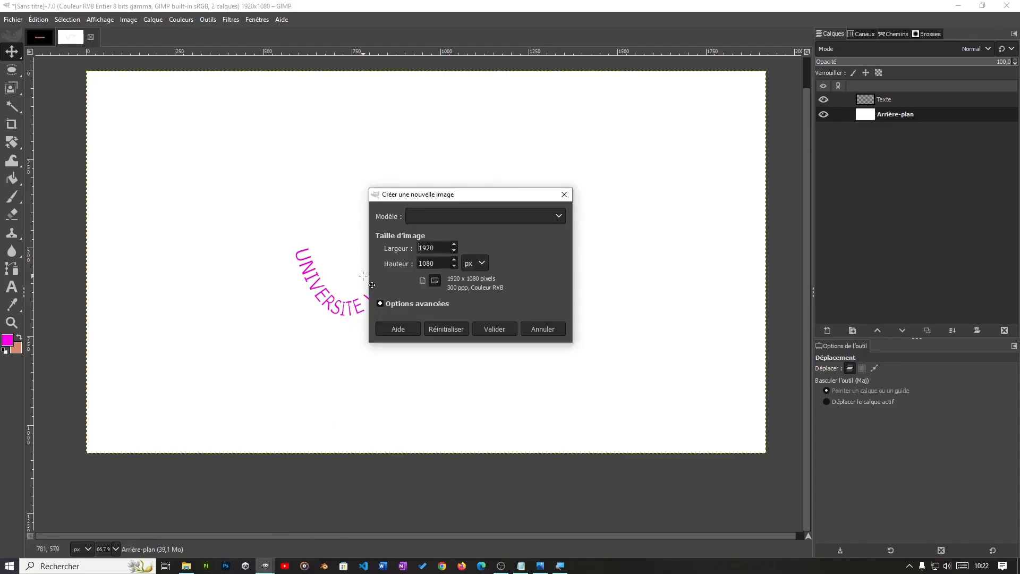
{"action": "left_click", "coordinate": [435, 304]}
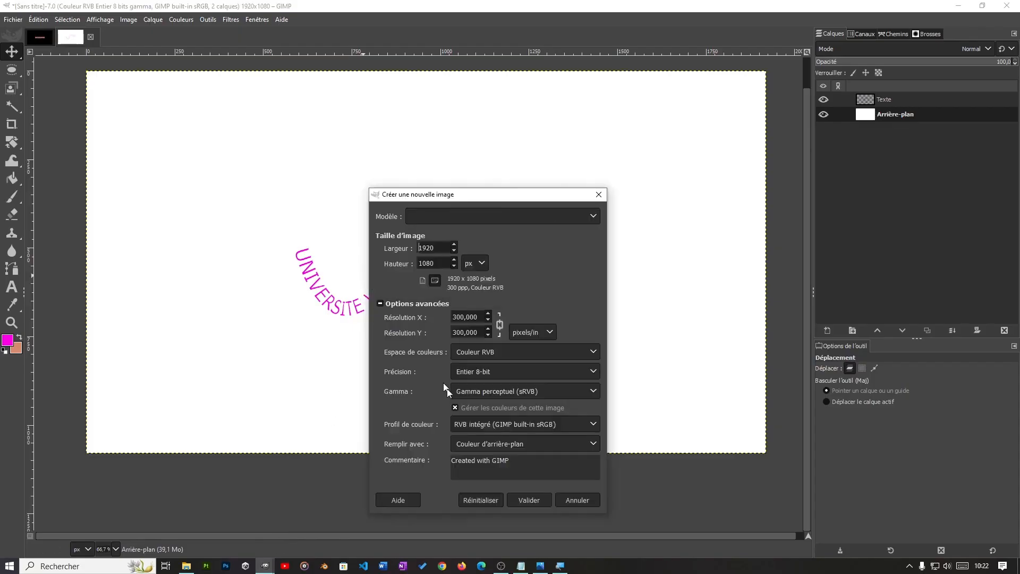
{"action": "left_click", "coordinate": [495, 445]}
{"action": "left_click", "coordinate": [482, 487]}
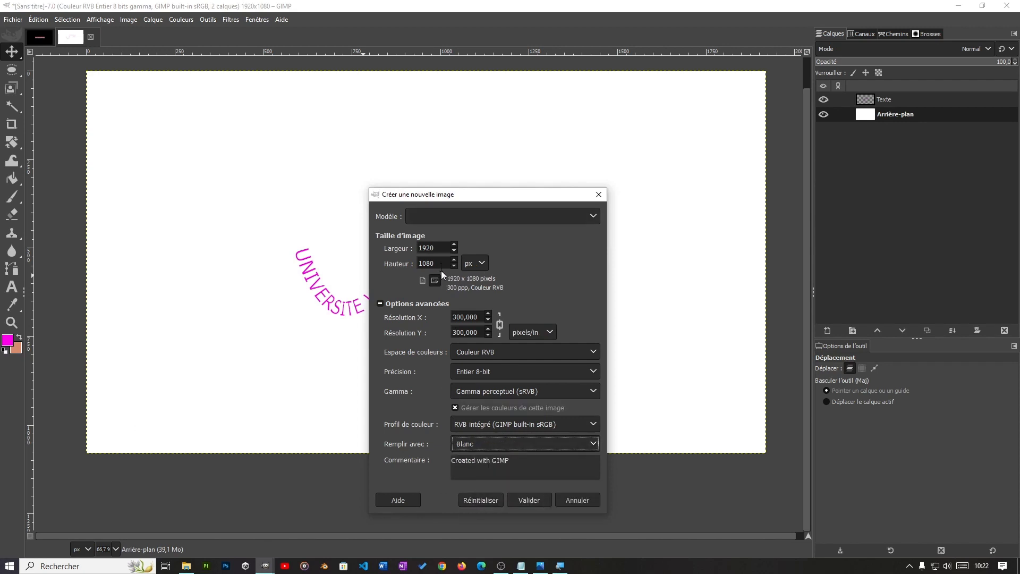
{"action": "left_click_drag", "start_coordinate": [439, 249], "coordinate": [412, 250]}
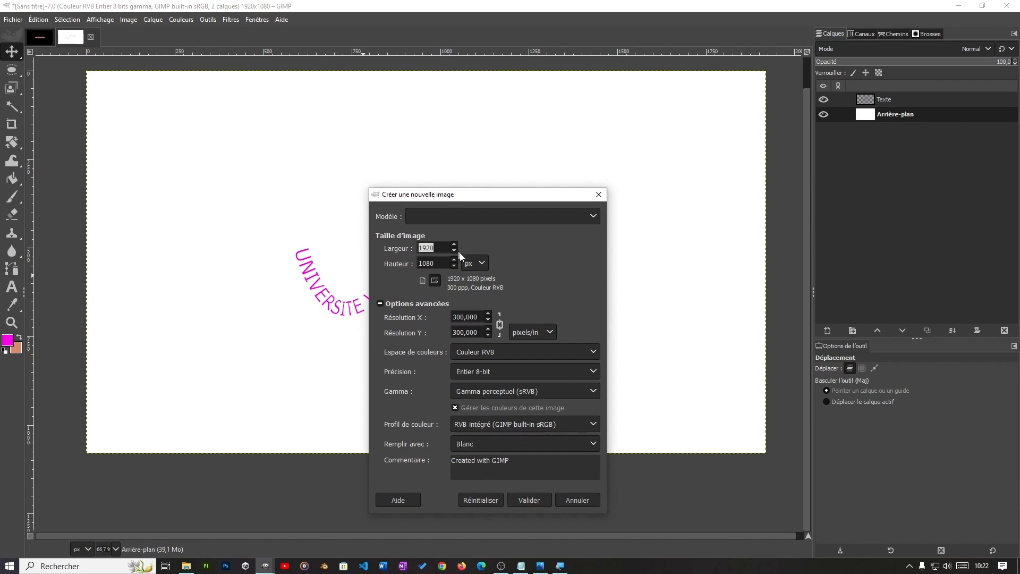
{"action": "type", "text": "1080"}
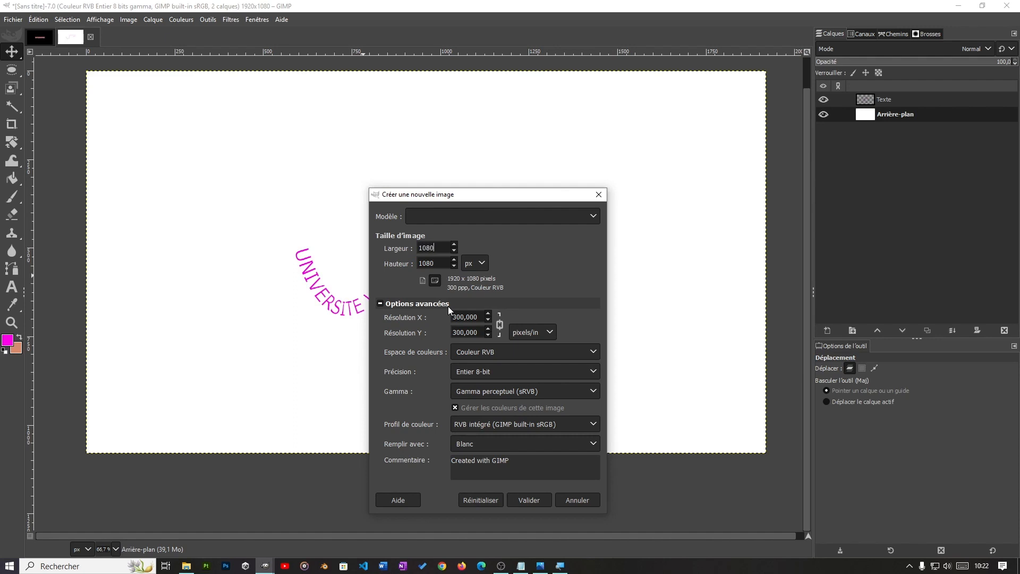
{"action": "left_click", "coordinate": [524, 501]}
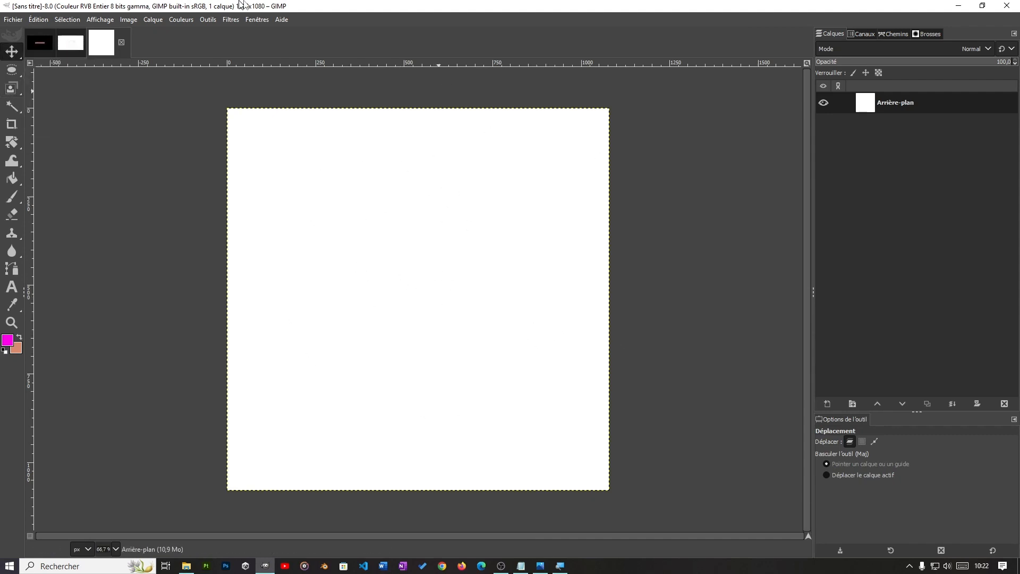
Step: Draw a square selection near the middle of the canvas with the rectangular selection tool
{"action": "left_click", "coordinate": [12, 70]}
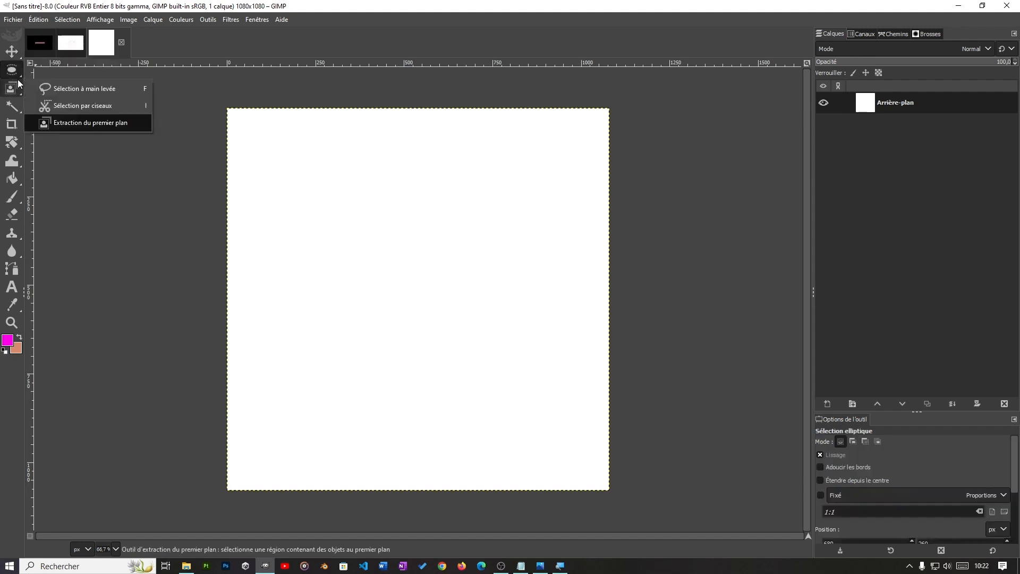
{"action": "mouse_move", "coordinate": [10, 71]}
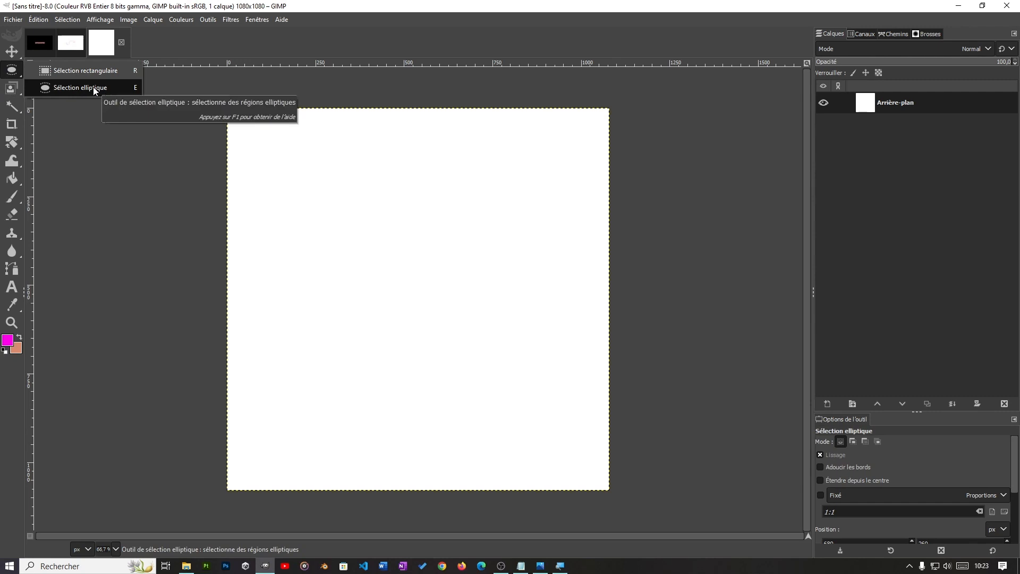
{"action": "left_click", "coordinate": [85, 70]}
{"action": "left_click_drag", "start_coordinate": [322, 215], "coordinate": [460, 355]}
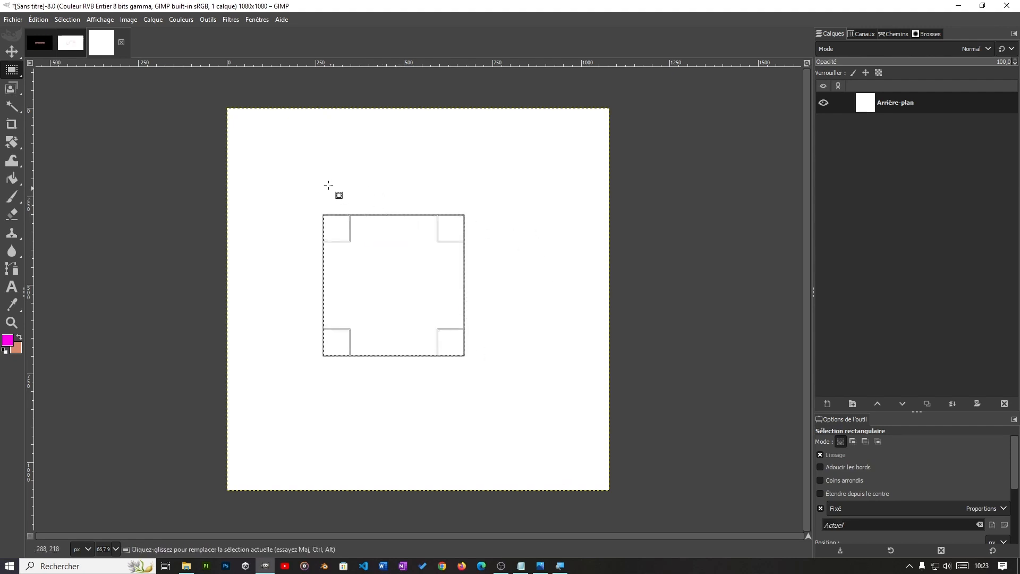
Step: Try stroking the square selection with a solid magenta line, and undo both the stroke and the selection
{"action": "left_click", "coordinate": [39, 20]}
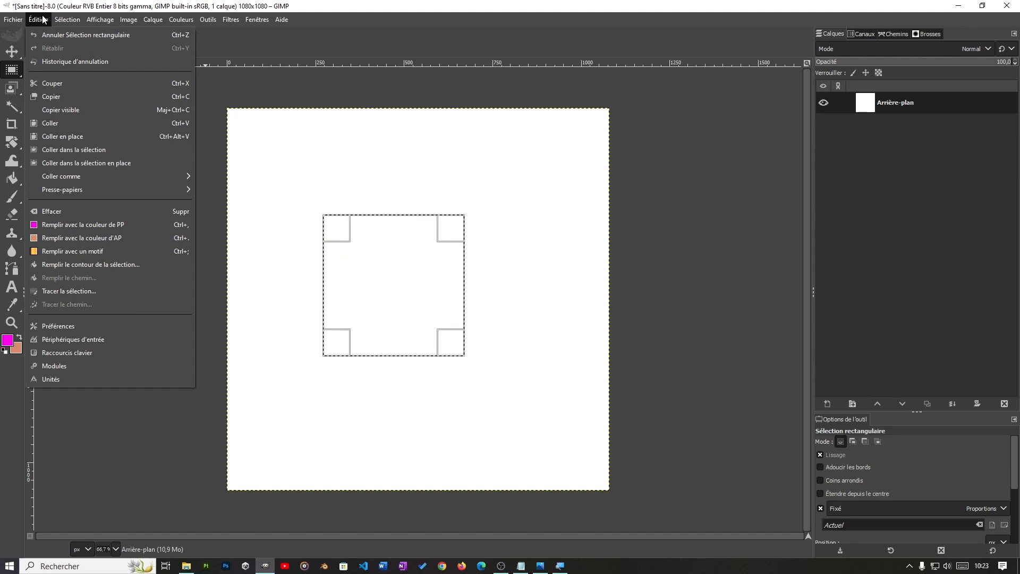
{"action": "left_click", "coordinate": [68, 291]}
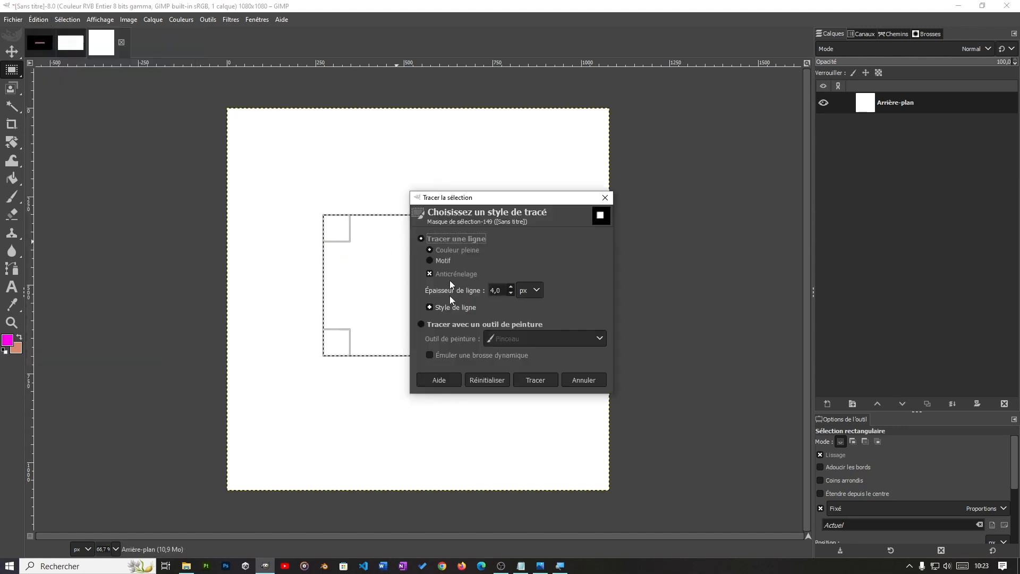
{"action": "left_click", "coordinate": [510, 287]}
{"action": "left_click", "coordinate": [523, 380]}
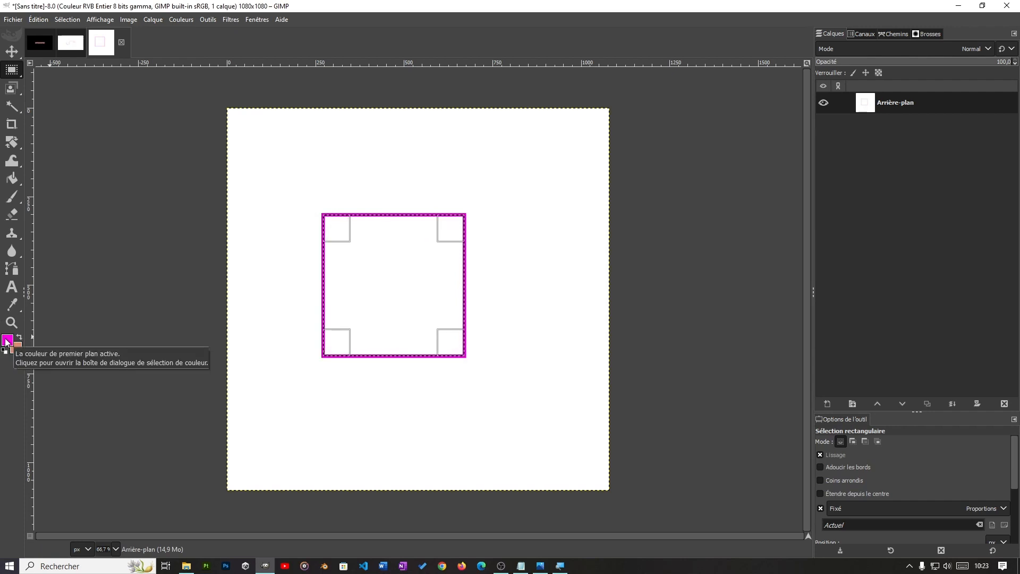
{"action": "key", "text": "ctrl+z"}
{"action": "key", "text": "ctrl+z"}
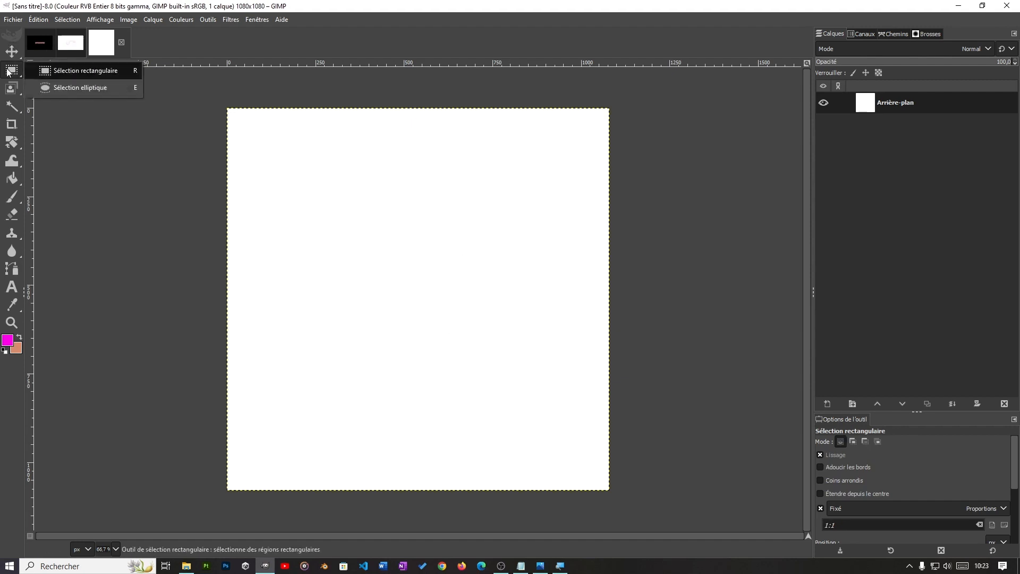
Step: Try an elliptical selection of about 279 × 287 px near the canvas centre with centre lines (Lignes de centre) displayed, and undo the selection
{"action": "left_click", "coordinate": [75, 90]}
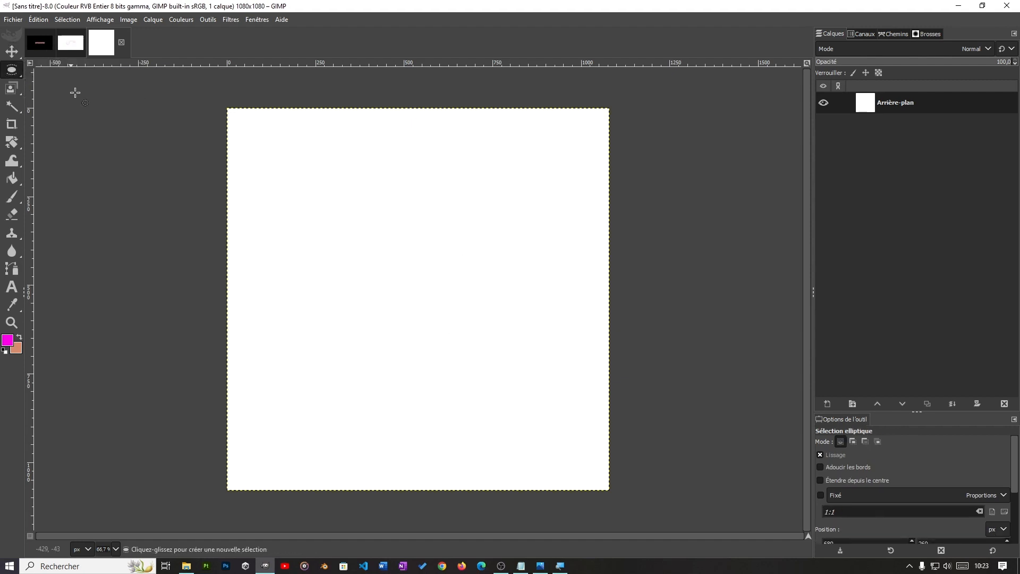
{"action": "left_click_drag", "start_coordinate": [362, 236], "coordinate": [461, 337]}
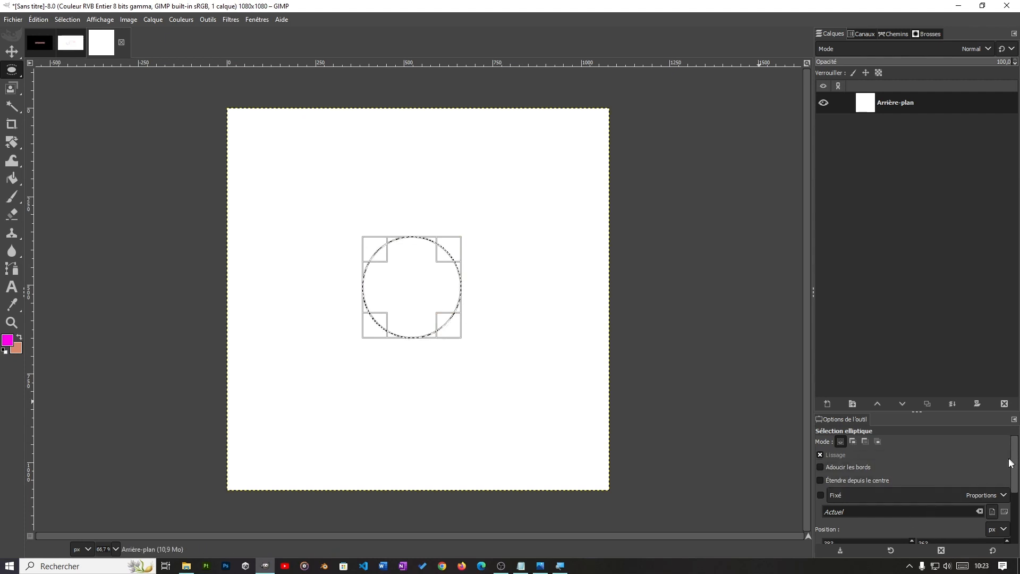
{"action": "left_click_drag", "start_coordinate": [1014, 470], "coordinate": [1012, 501]}
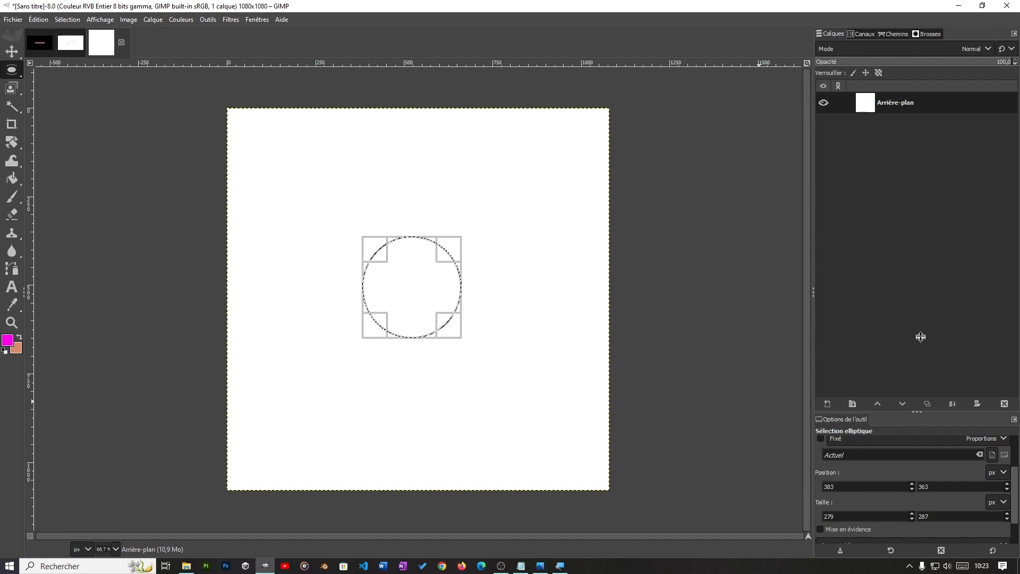
{"action": "scroll", "coordinate": [937, 483], "scroll_direction": "down", "scroll_amount": 2}
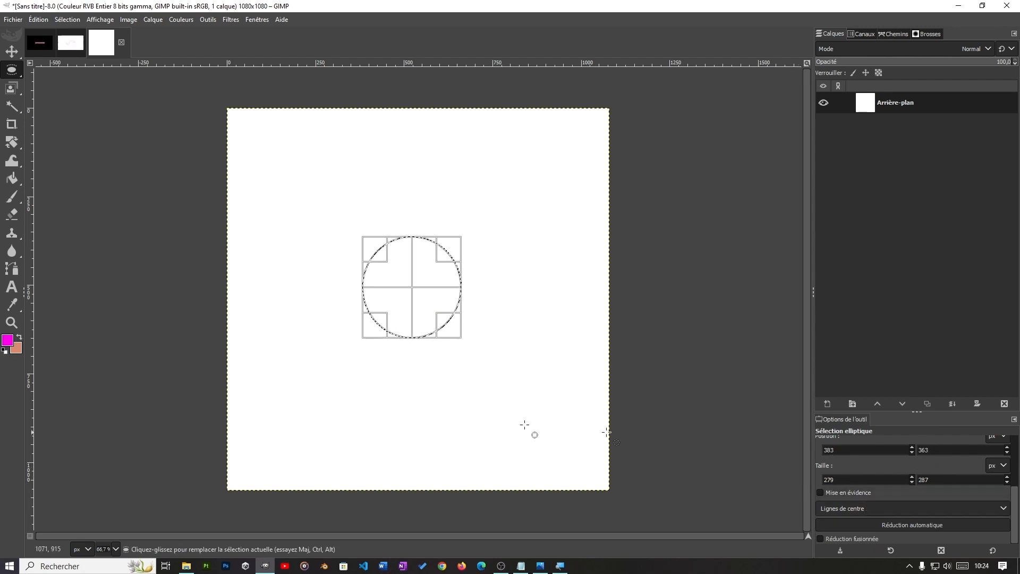
{"action": "key", "text": "ctrl+z"}
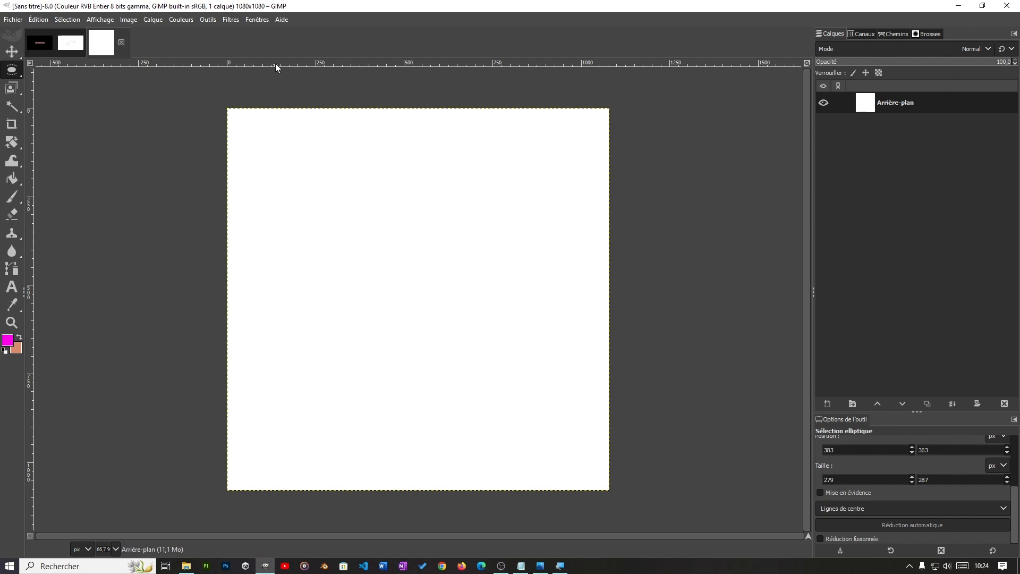
Step: Place three horizontal and three vertical guides freehand across the canvas
{"action": "left_click_drag", "start_coordinate": [276, 62], "coordinate": [306, 288]}
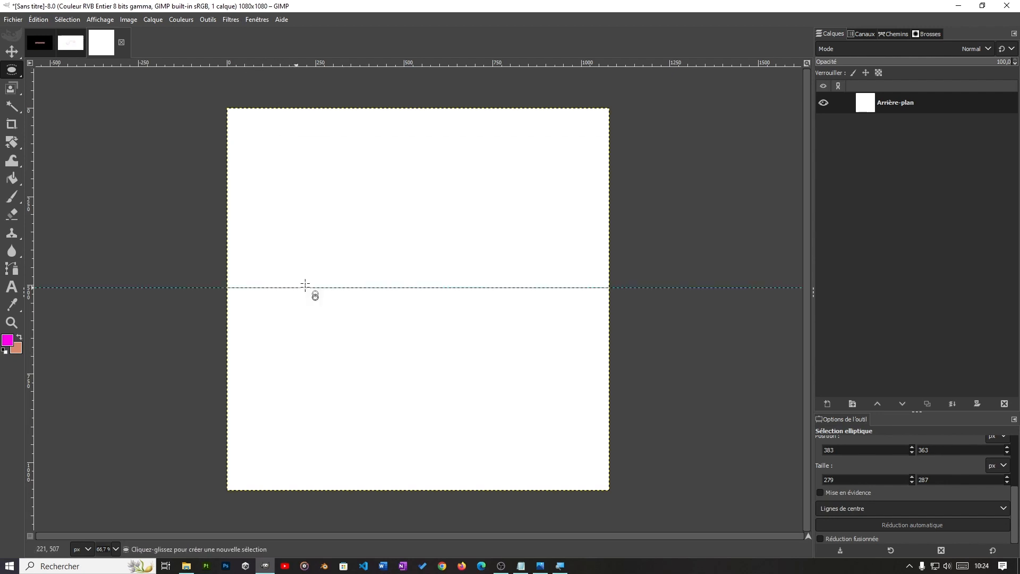
{"action": "left_click_drag", "start_coordinate": [343, 62], "coordinate": [353, 189]}
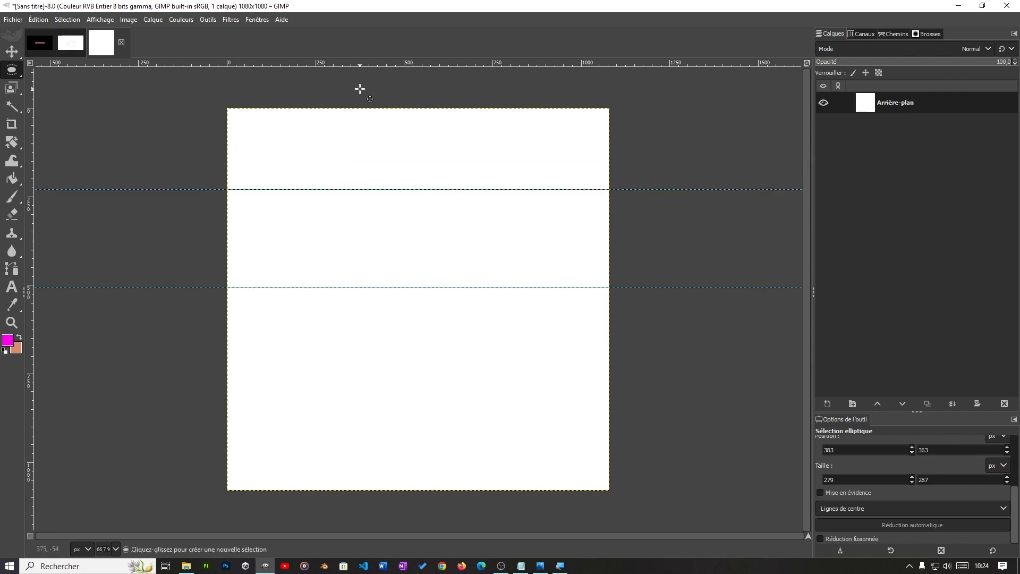
{"action": "left_click_drag", "start_coordinate": [355, 66], "coordinate": [376, 390]}
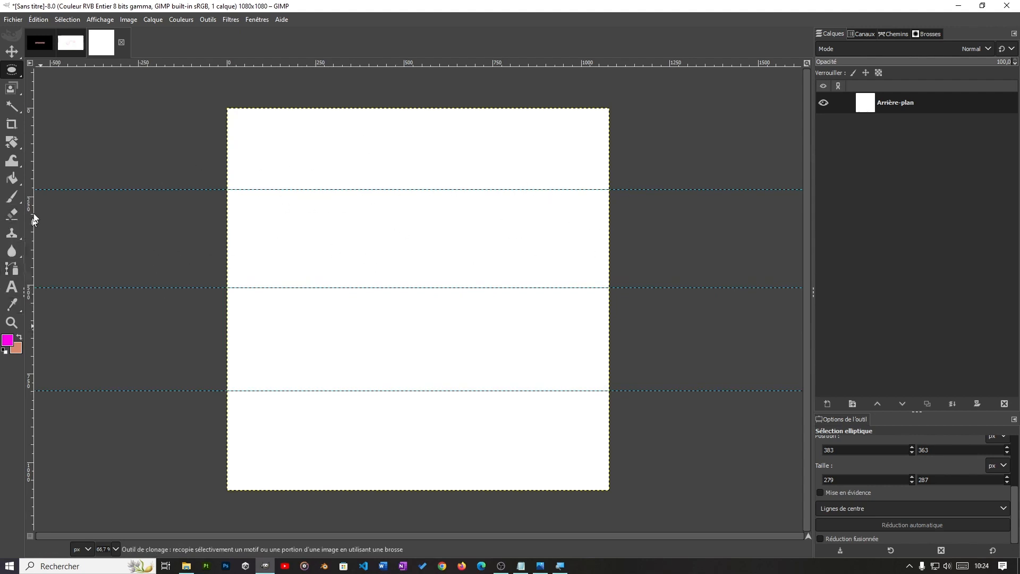
{"action": "left_click_drag", "start_coordinate": [27, 150], "coordinate": [304, 175]}
{"action": "left_click_drag", "start_coordinate": [29, 217], "coordinate": [478, 262]}
{"action": "left_click_drag", "start_coordinate": [27, 174], "coordinate": [390, 183]}
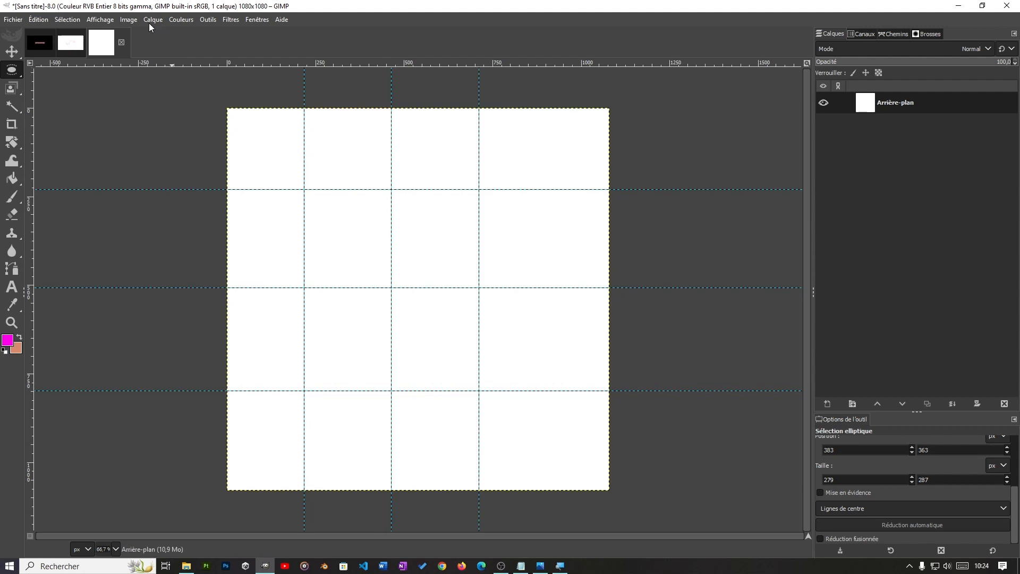
Step: Remove all the hand-placed guides from the image
{"action": "left_click", "coordinate": [122, 19]}
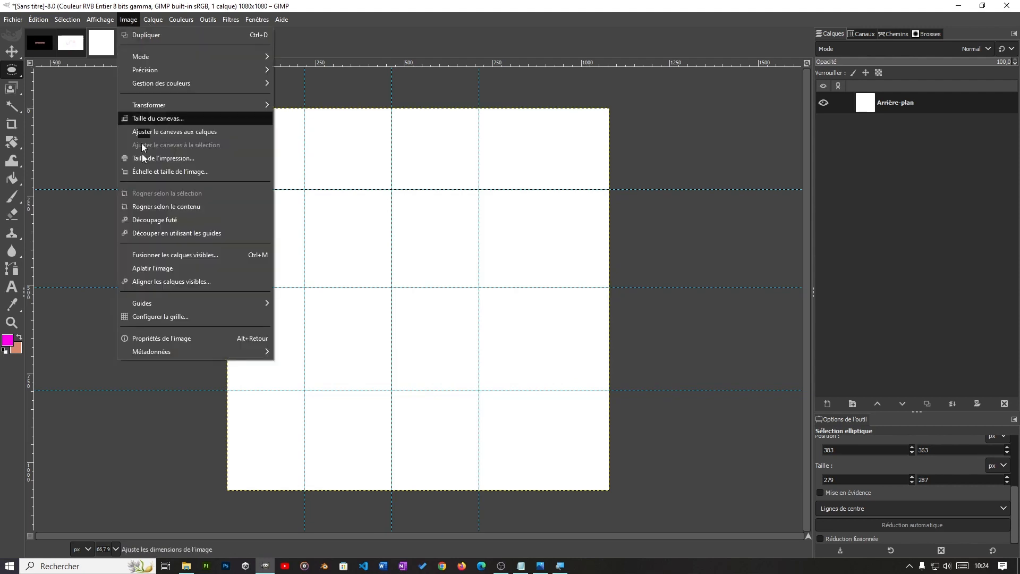
{"action": "mouse_move", "coordinate": [164, 304]}
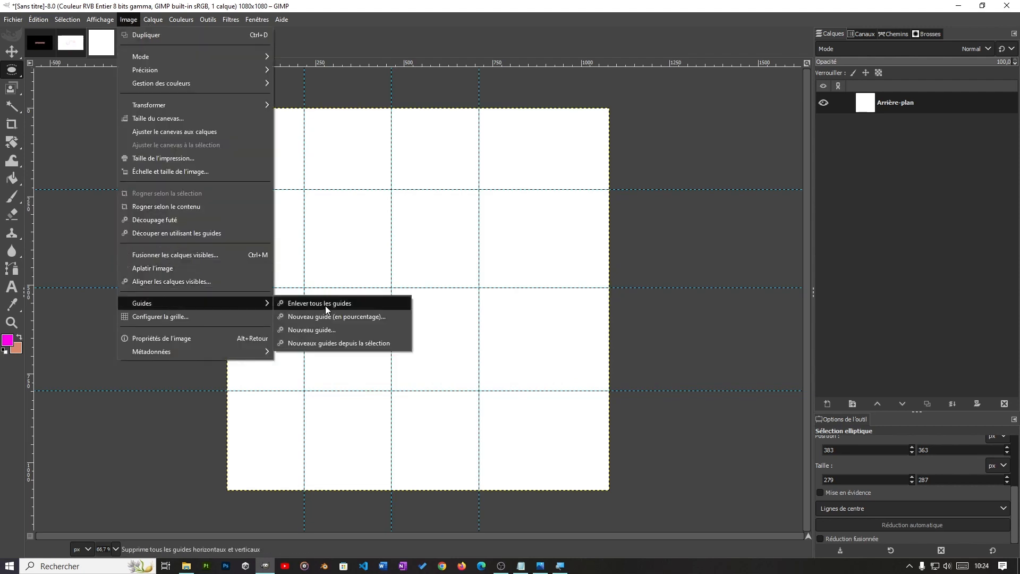
{"action": "left_click", "coordinate": [342, 303]}
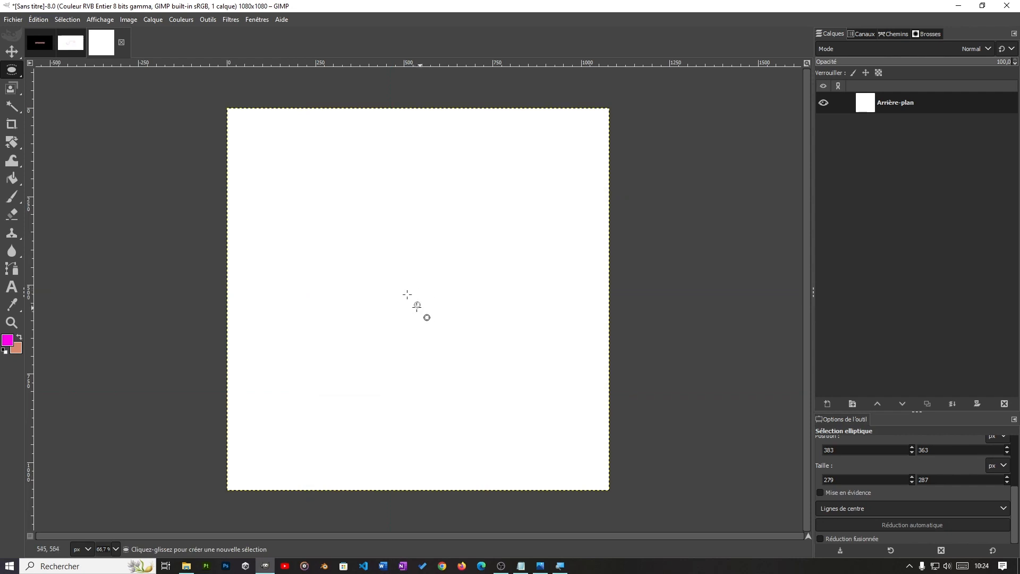
Step: Add a vertical guide positioned at 50 % of the canvas width
{"action": "left_click", "coordinate": [129, 20]}
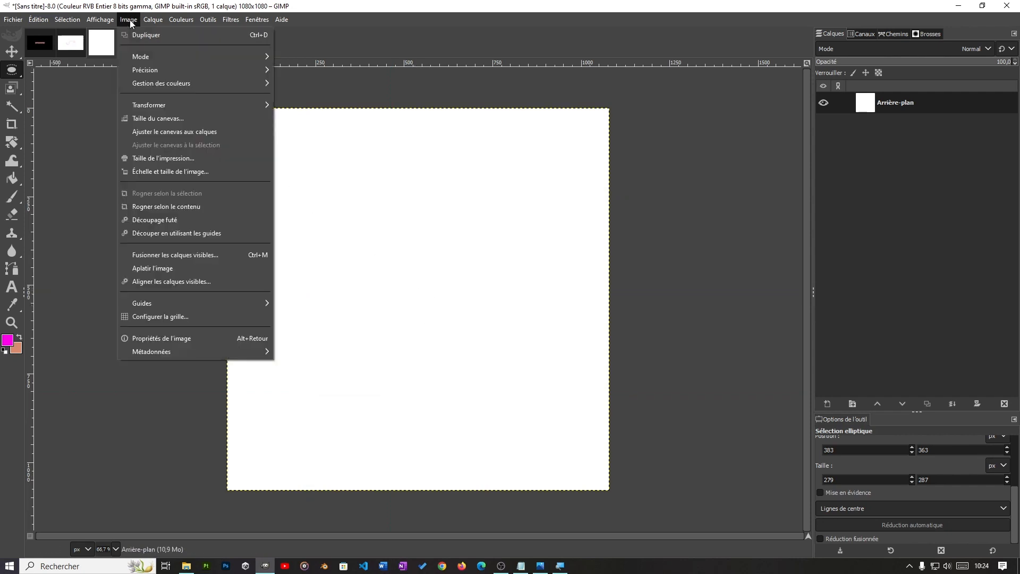
{"action": "mouse_move", "coordinate": [247, 304]}
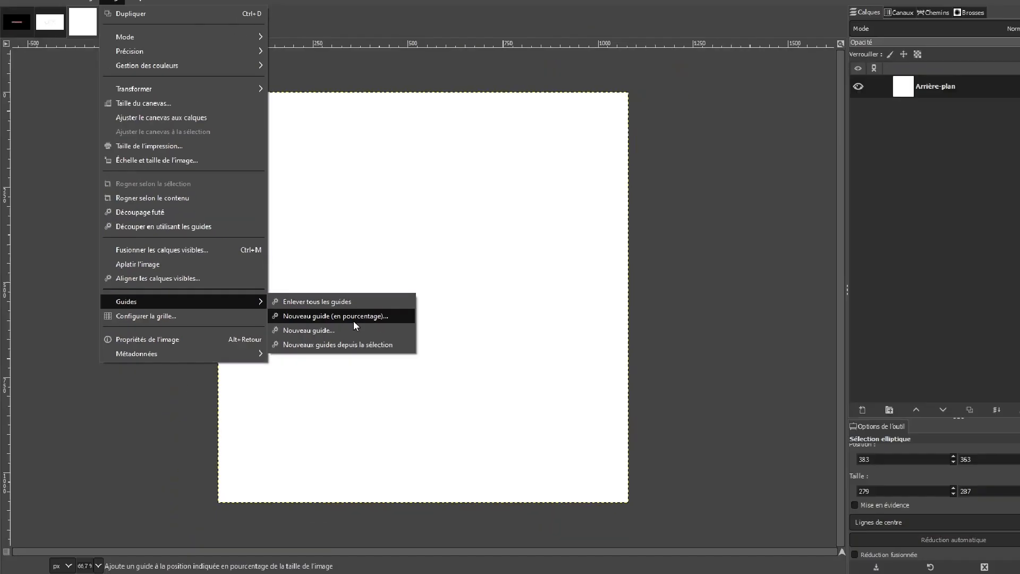
{"action": "left_click", "coordinate": [353, 320]}
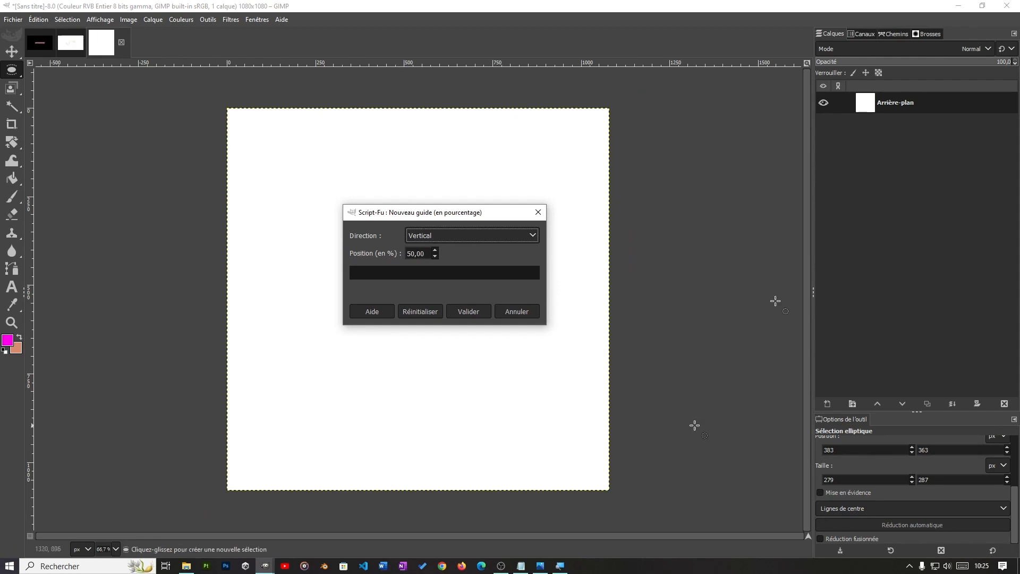
{"action": "left_click", "coordinate": [480, 311]}
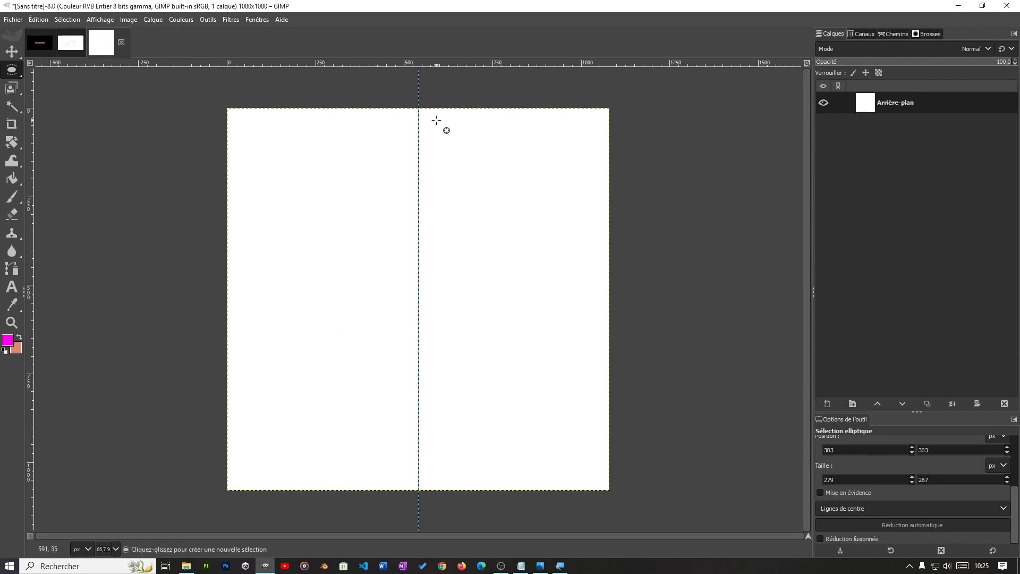
Step: Add a horizontal guide positioned at 50 % of the canvas height
{"action": "left_click", "coordinate": [131, 20]}
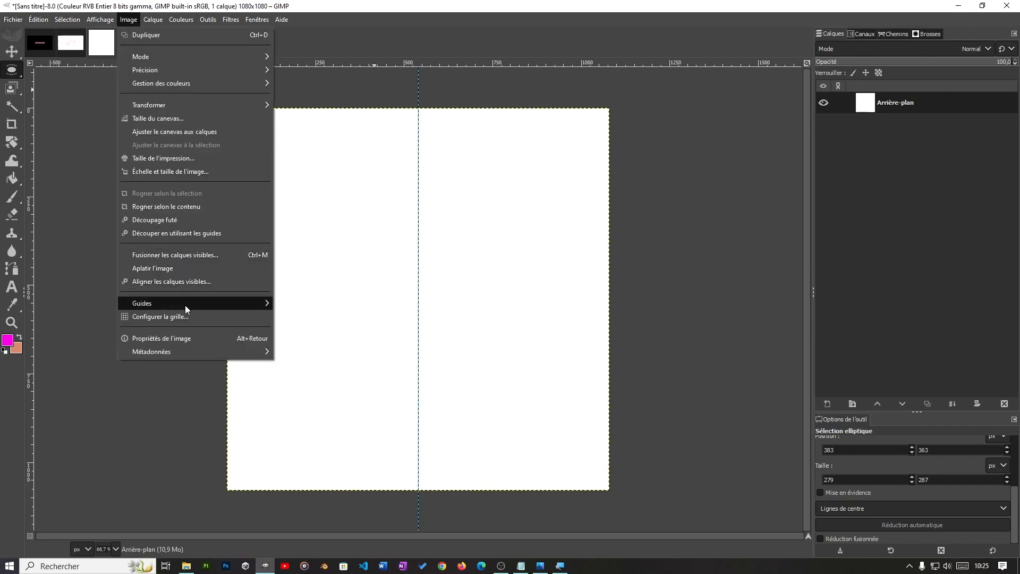
{"action": "mouse_move", "coordinate": [184, 304]}
{"action": "left_click", "coordinate": [346, 319]}
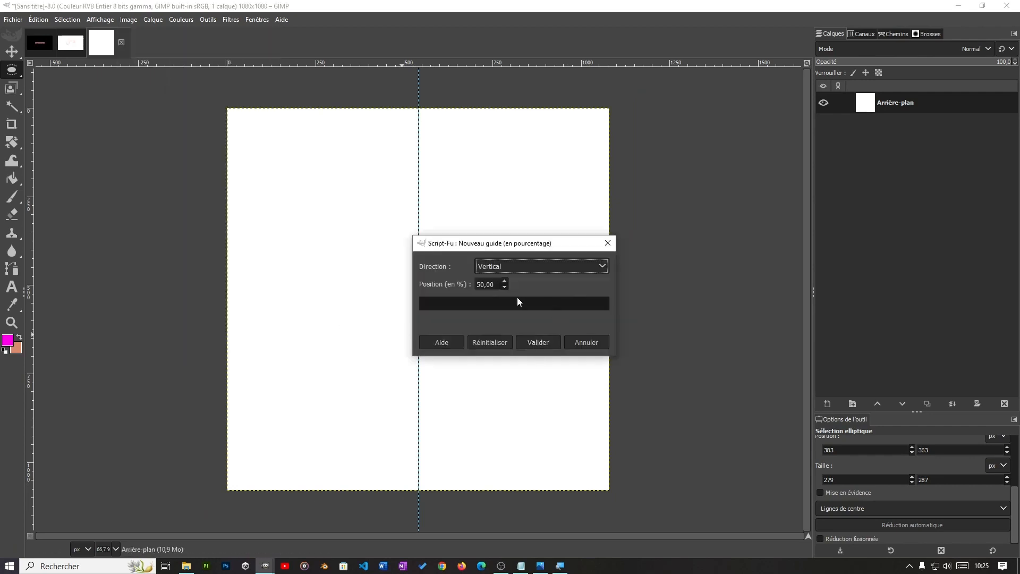
{"action": "left_click", "coordinate": [476, 266]}
{"action": "left_click", "coordinate": [501, 282]}
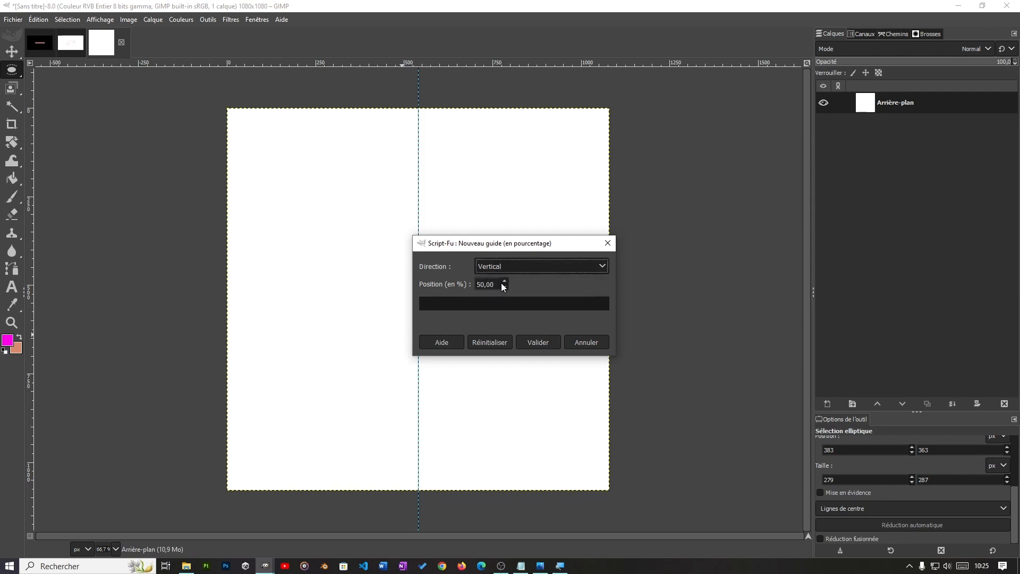
{"action": "left_click", "coordinate": [534, 342]}
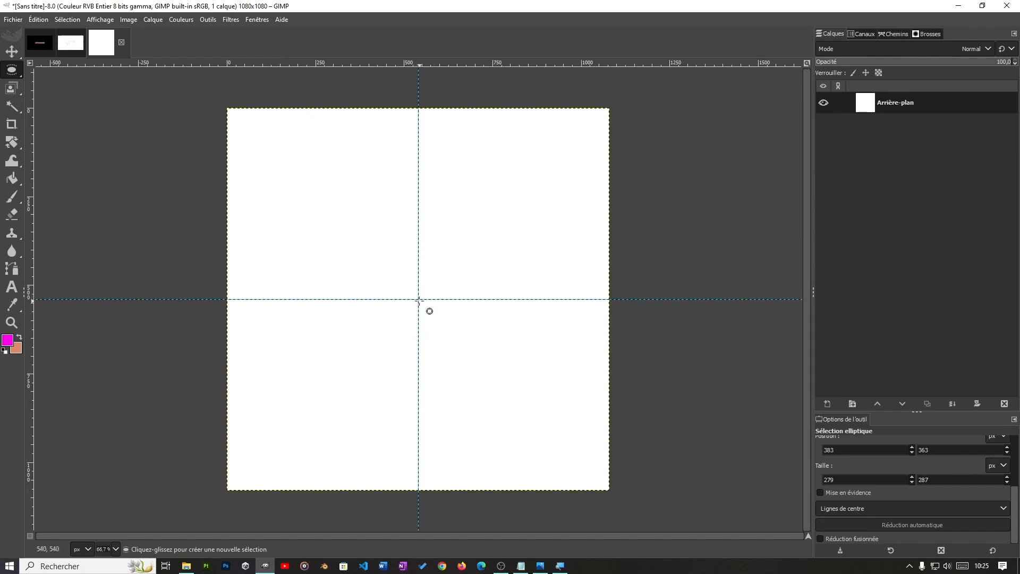
Step: Try an elliptical selection of about 267 × 195 px starting from the intersection of the two guides, and clear the selection
{"action": "scroll", "coordinate": [491, 362], "scroll_direction": "up", "scroll_amount": 2}
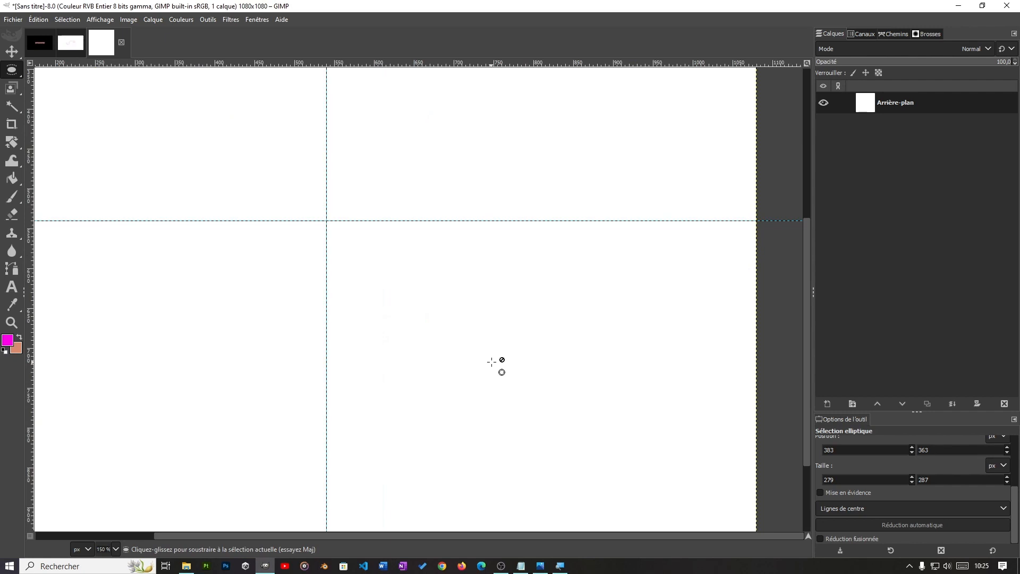
{"action": "scroll", "coordinate": [492, 361], "scroll_direction": "down", "scroll_amount": 2}
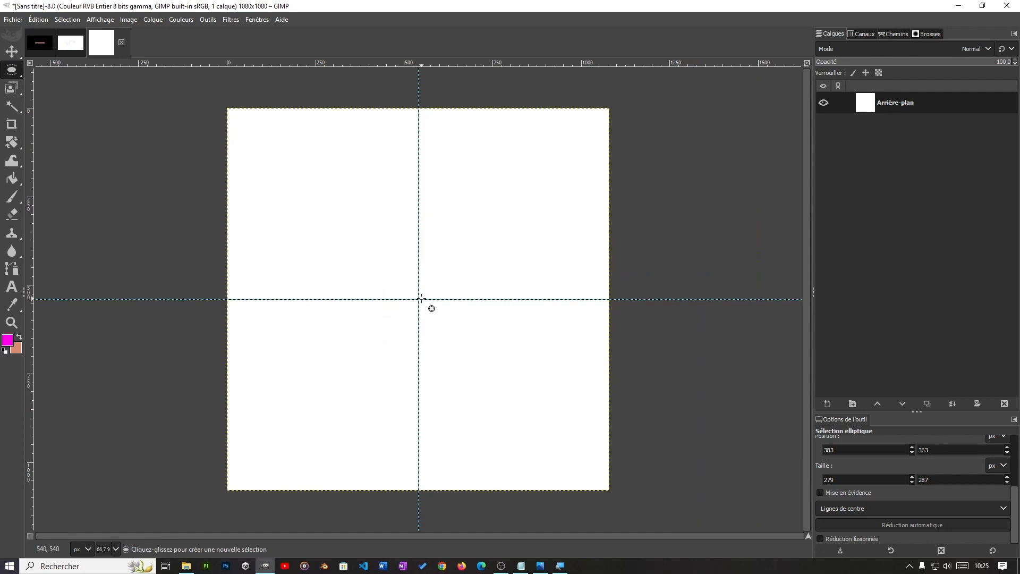
{"action": "scroll", "coordinate": [418, 298], "scroll_direction": "up", "scroll_amount": 1}
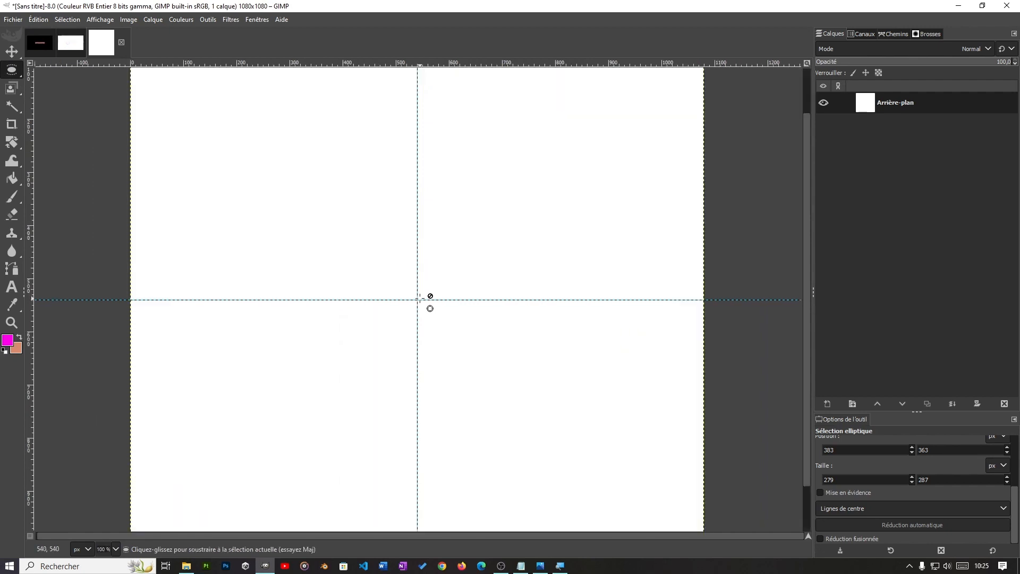
{"action": "scroll", "coordinate": [416, 298], "scroll_direction": "down", "scroll_amount": 1}
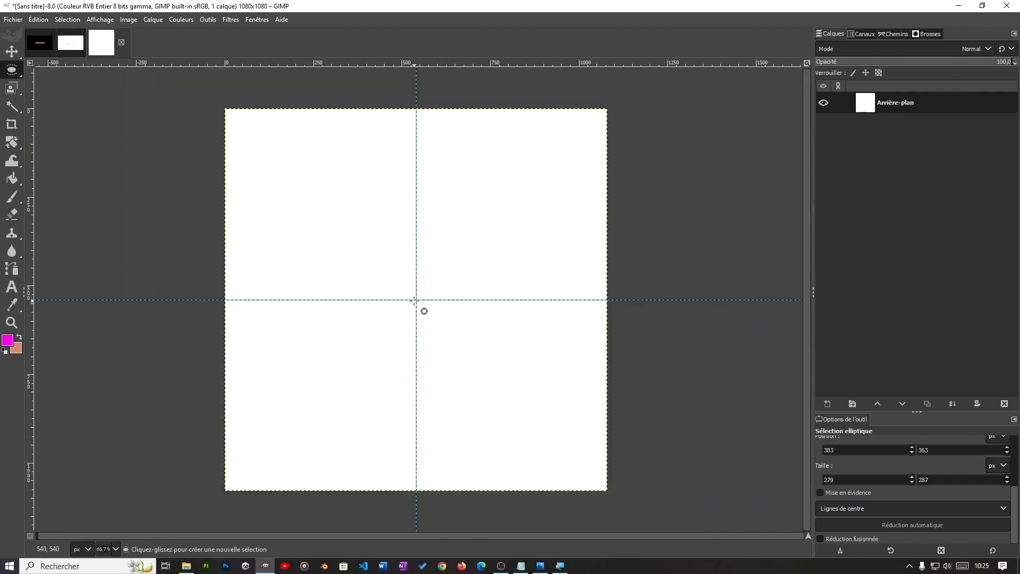
{"action": "left_click_drag", "start_coordinate": [417, 299], "coordinate": [494, 231]}
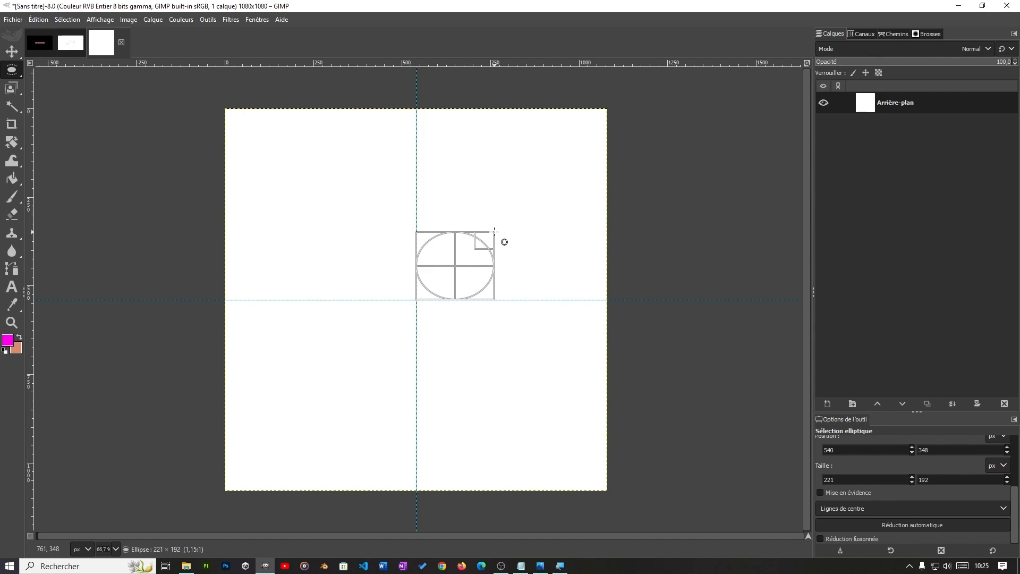
{"action": "left_click_drag", "start_coordinate": [494, 231], "coordinate": [321, 230]}
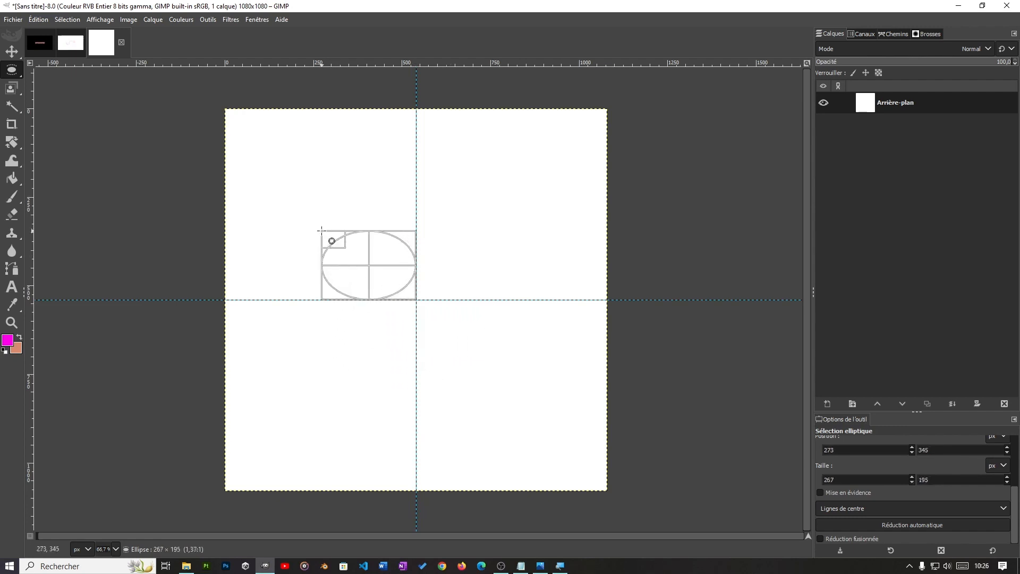
{"action": "left_click_drag", "start_coordinate": [322, 229], "coordinate": [322, 229]}
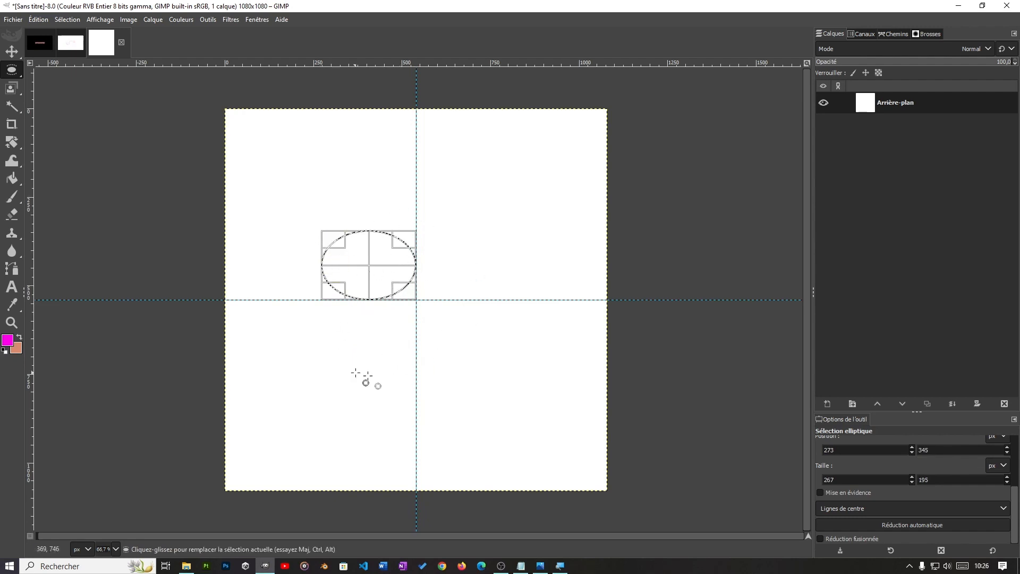
{"action": "left_click_drag", "start_coordinate": [441, 315], "coordinate": [441, 315]}
{"action": "left_click", "coordinate": [578, 171]}
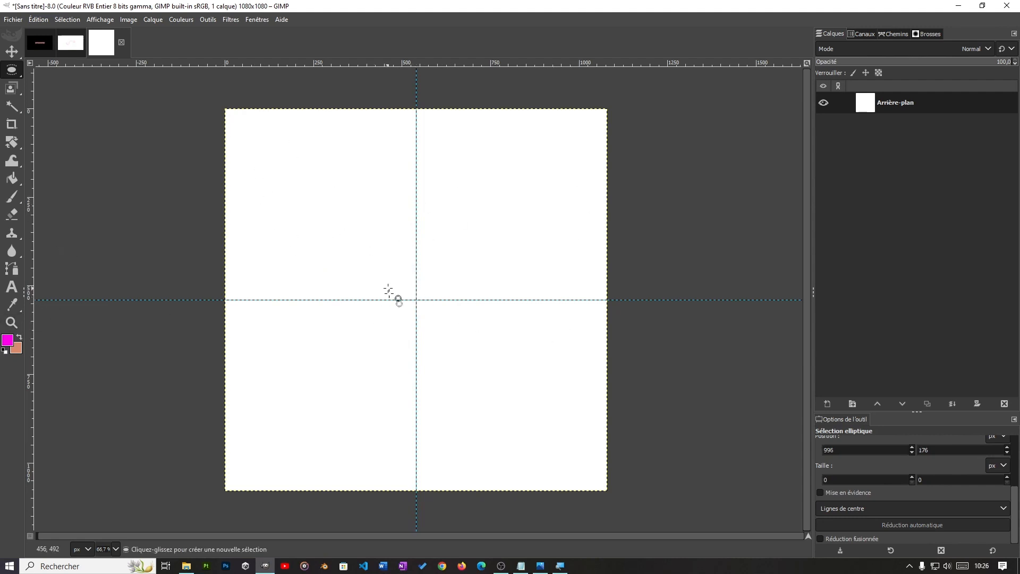
{"action": "left_click", "coordinate": [66, 21]}
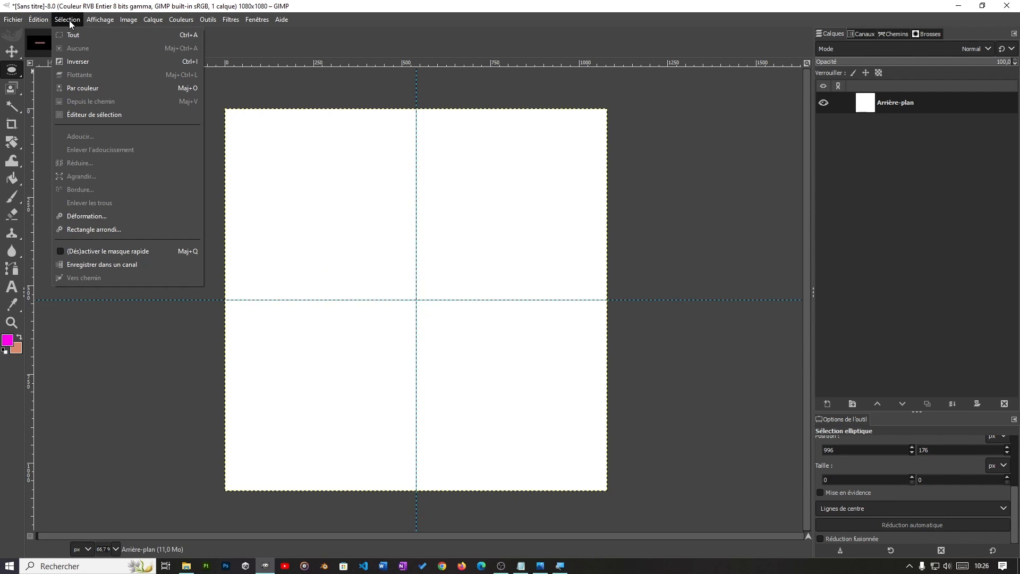
{"action": "left_click", "coordinate": [439, 294]}
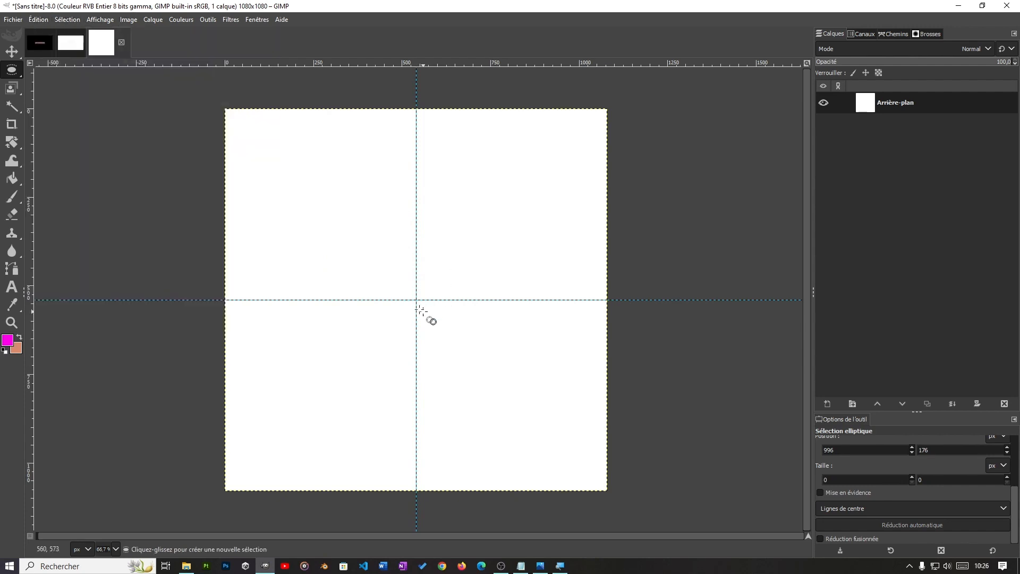
{"action": "left_click", "coordinate": [61, 19]}
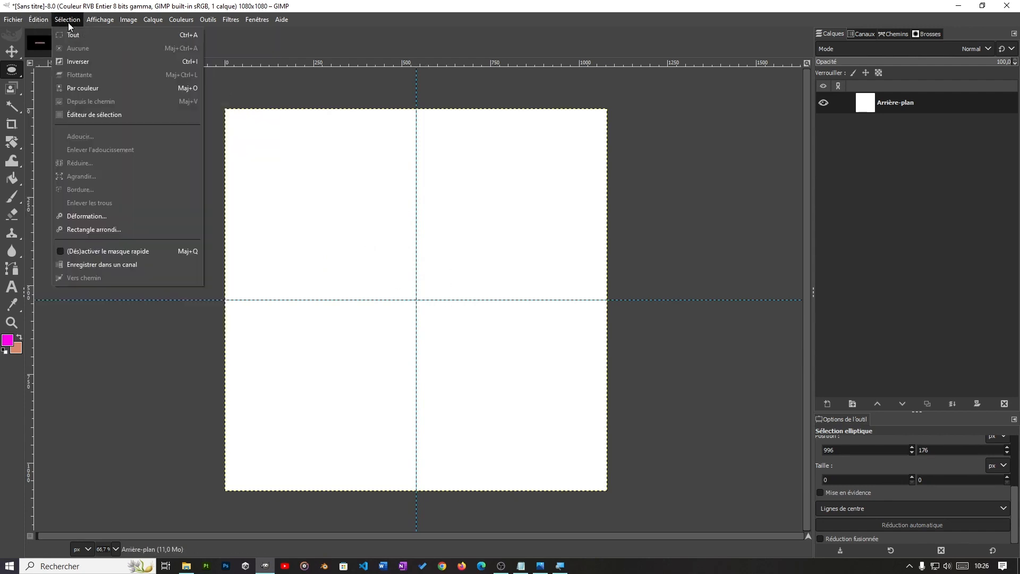
{"action": "left_click", "coordinate": [503, 306]}
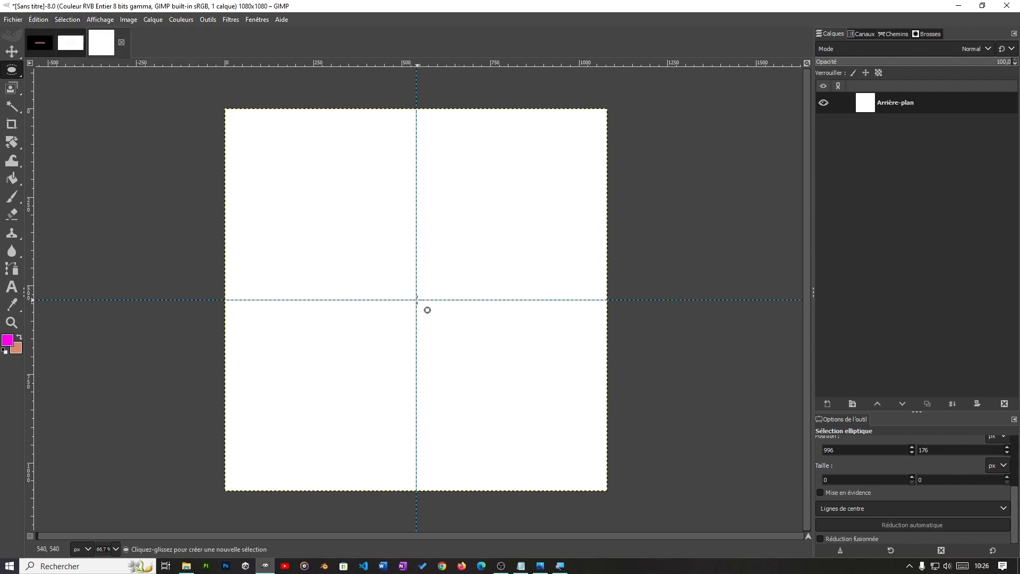
Step: Draw a perfectly circular selection of about 348 × 348 px, centred on the intersection of the two guides
{"action": "left_click_drag", "start_coordinate": [417, 300], "coordinate": [486, 362]}
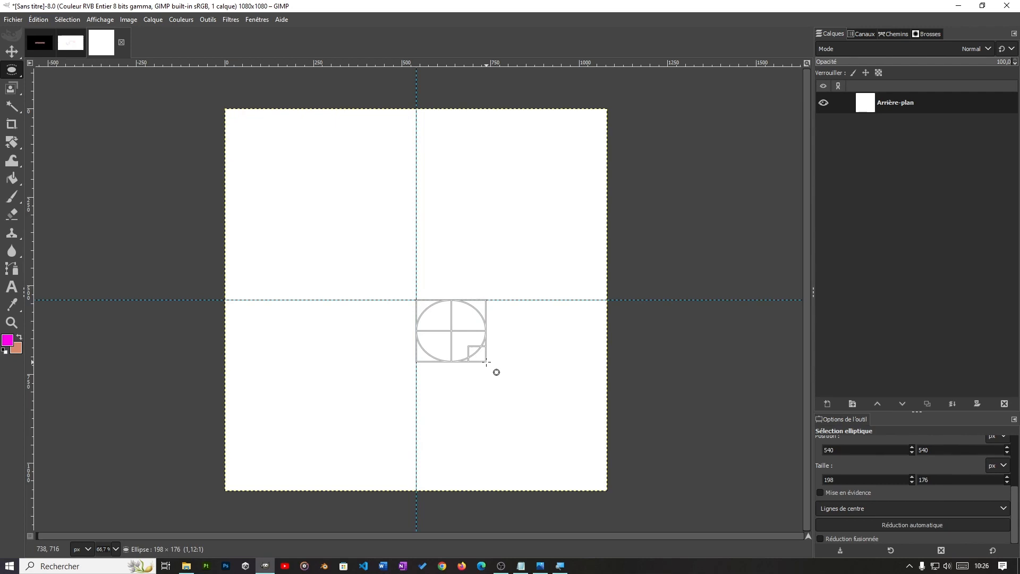
{"action": "key", "text": "ctrl"}
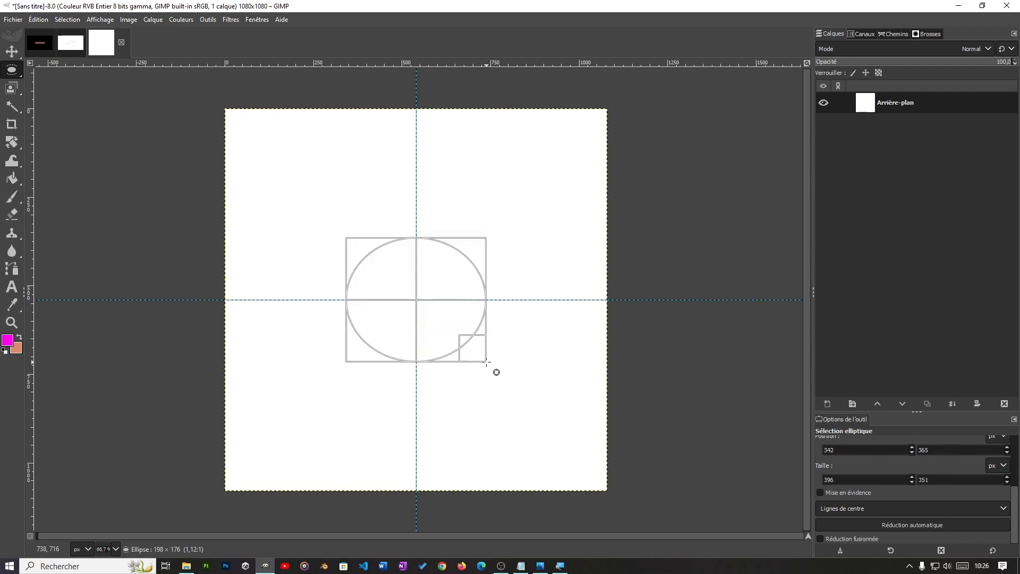
{"action": "key", "text": "shift"}
{"action": "mouse_move", "coordinate": [486, 361]}
{"action": "left_mouse_down"}
{"action": "mouse_move", "coordinate": [503, 378]}
{"action": "mouse_move", "coordinate": [476, 351]}
{"action": "left_mouse_up"}
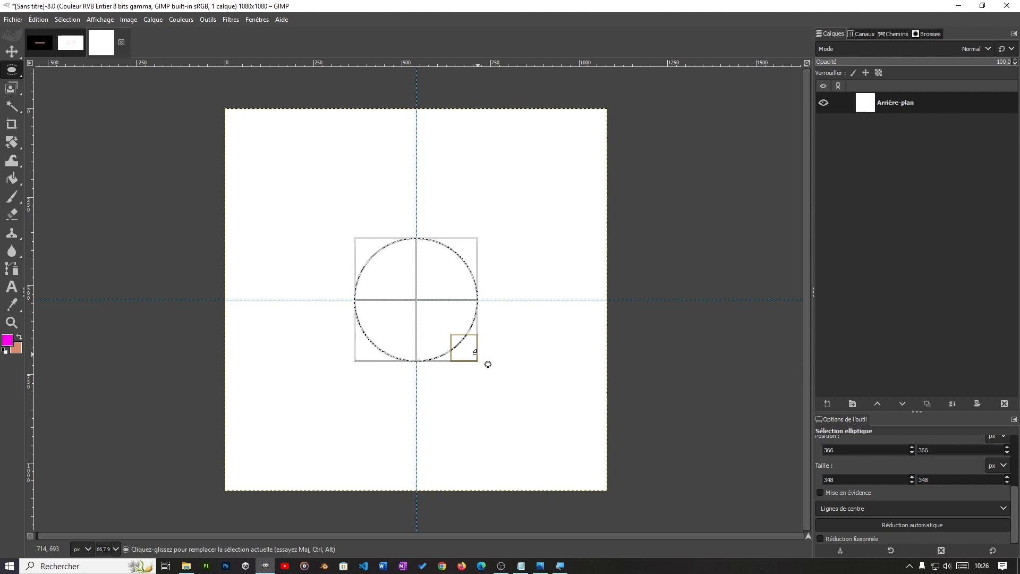
Step: Convert the circular selection into a path
{"action": "left_click", "coordinate": [905, 32]}
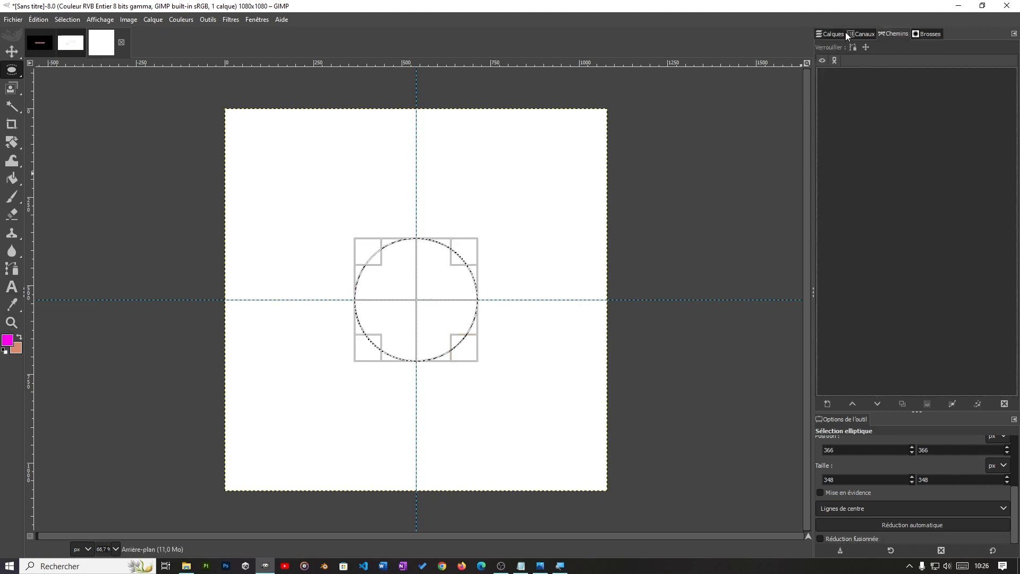
{"action": "left_click", "coordinate": [831, 33]}
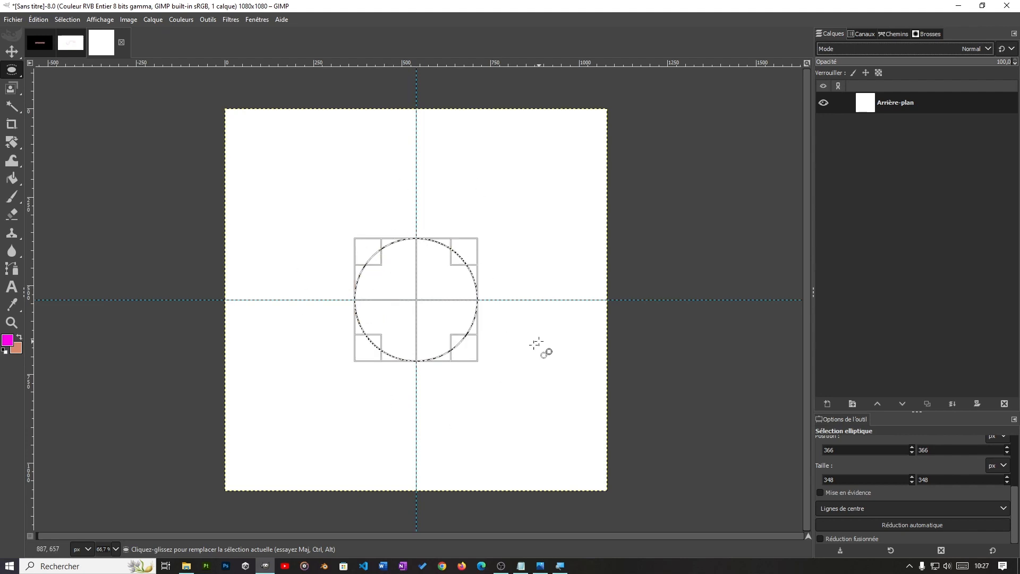
{"action": "left_click", "coordinate": [895, 34]}
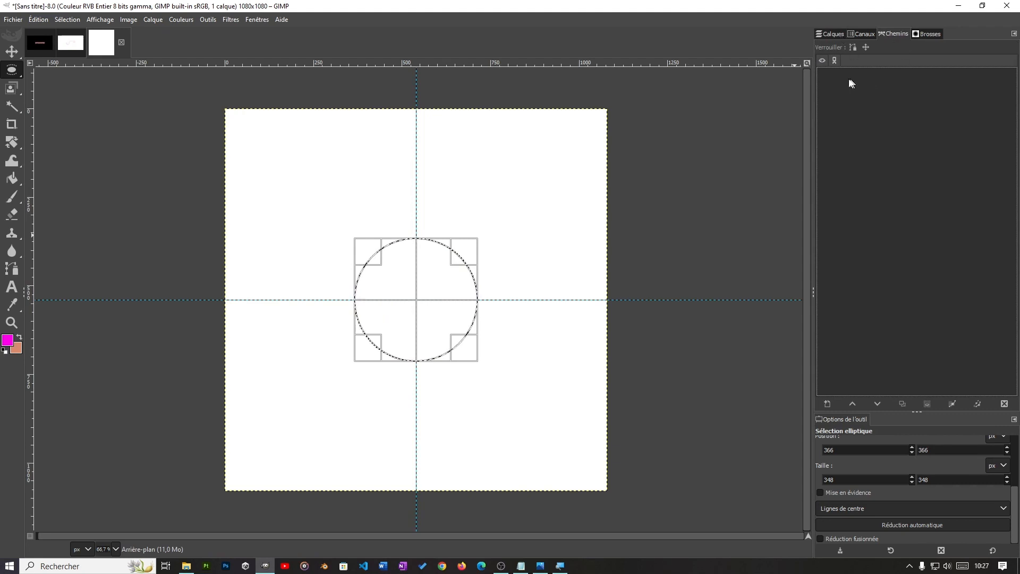
{"action": "left_click", "coordinate": [824, 33]}
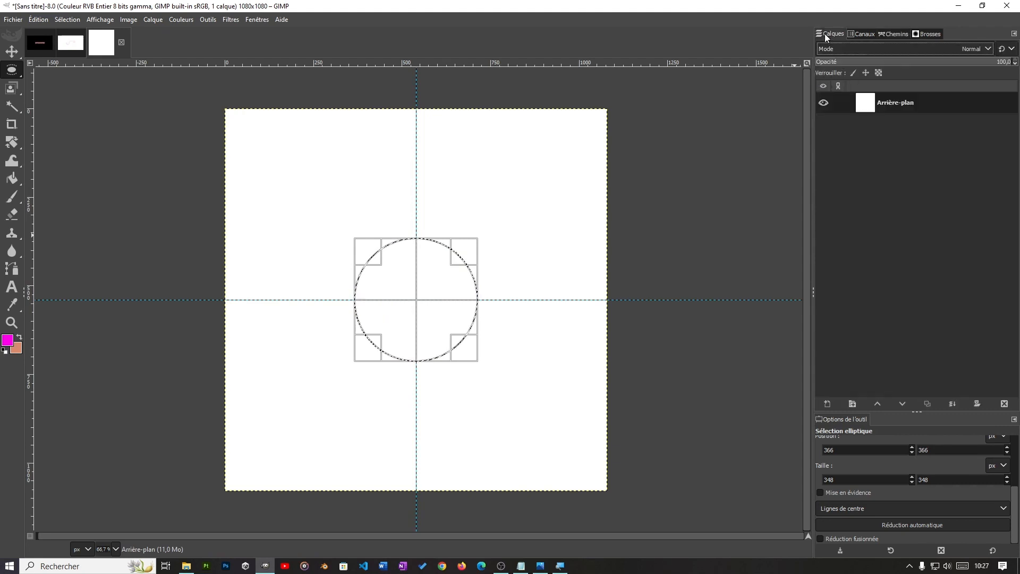
{"action": "left_click", "coordinate": [62, 21]}
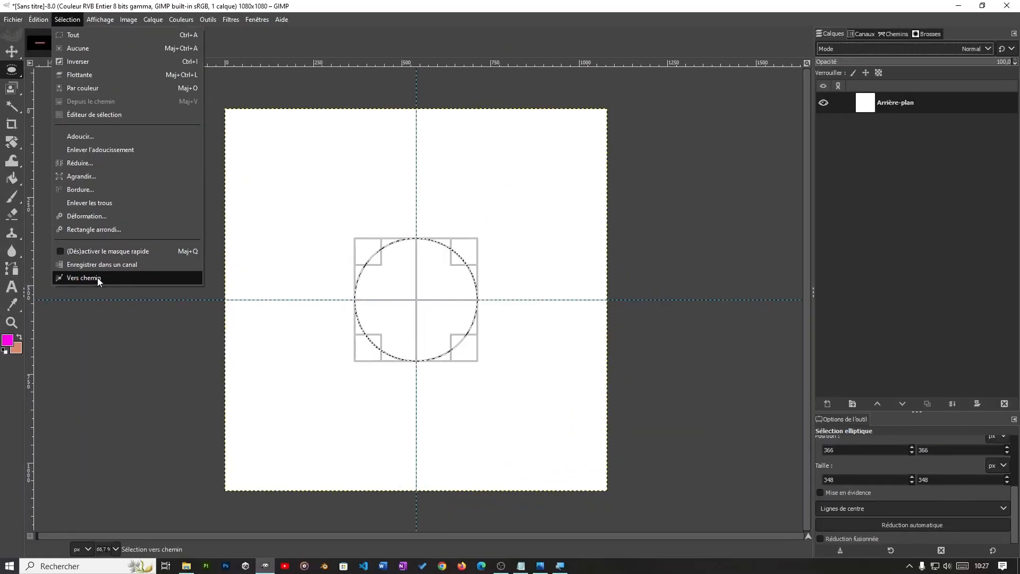
{"action": "left_click", "coordinate": [99, 280]}
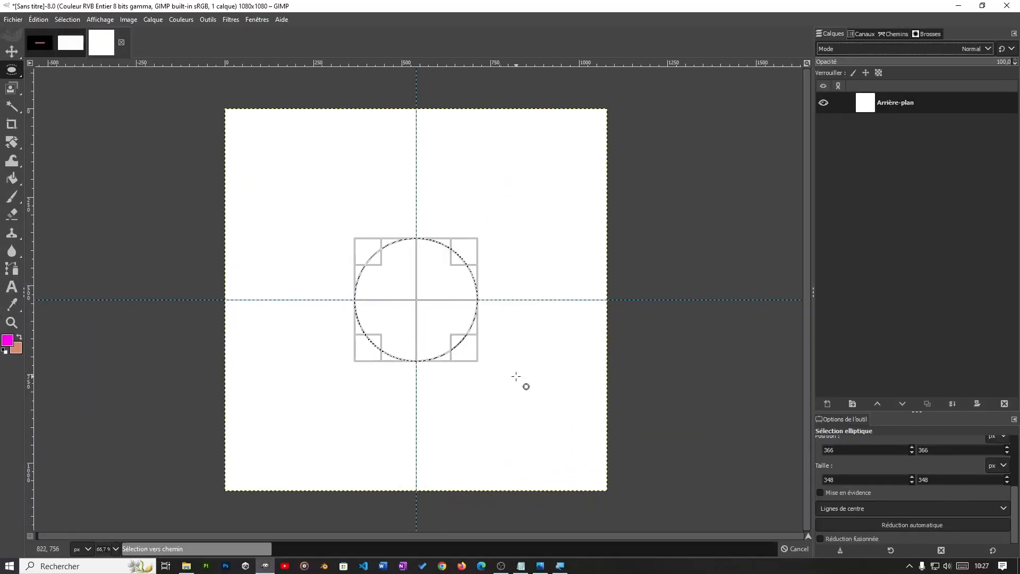
Step: Check the new path in the paths list, then remove the circular selection from the canvas
{"action": "left_click", "coordinate": [893, 34]}
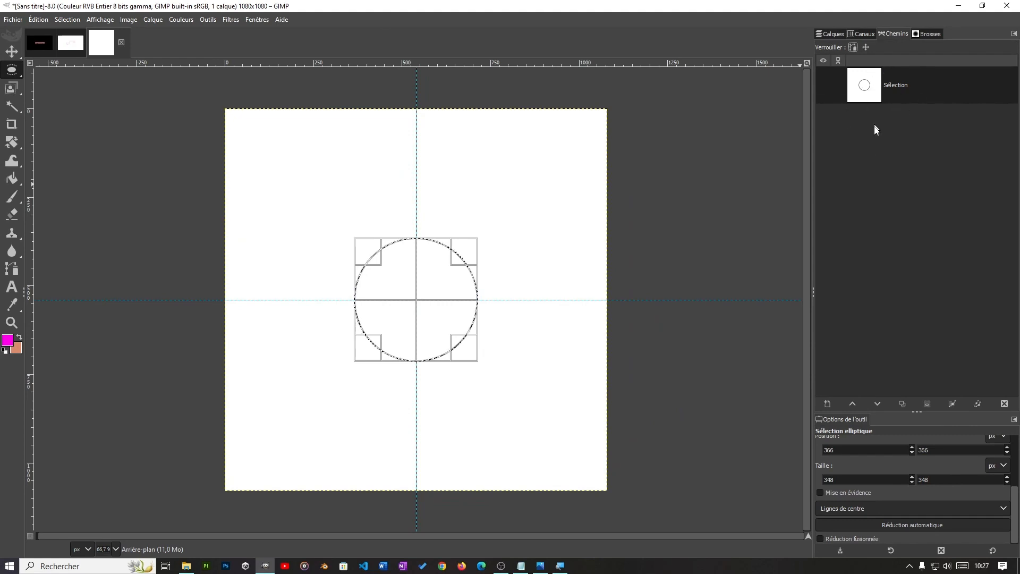
{"action": "left_click", "coordinate": [824, 85]}
{"action": "left_click", "coordinate": [830, 35]}
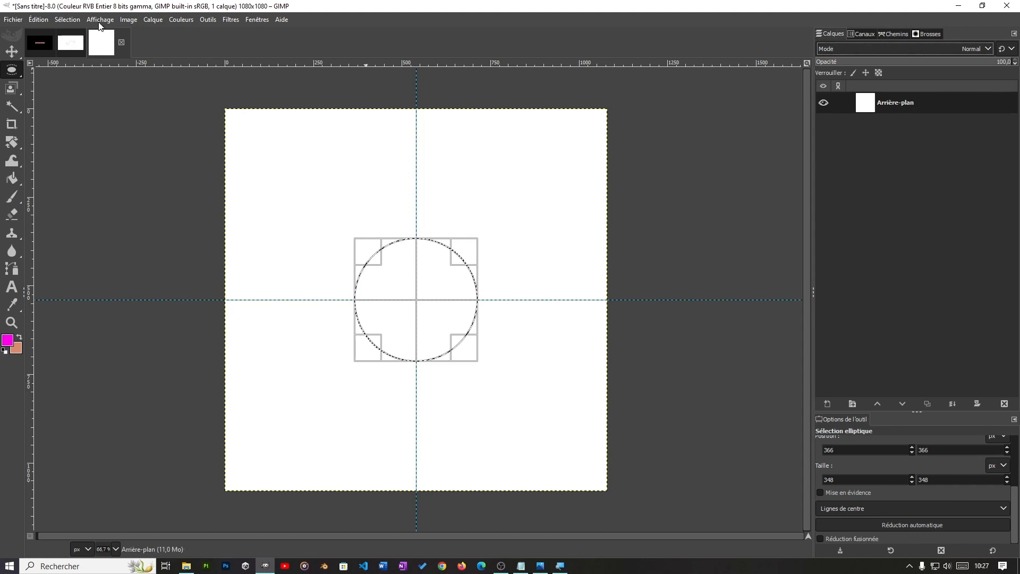
{"action": "left_click", "coordinate": [68, 20]}
{"action": "left_click", "coordinate": [79, 50]}
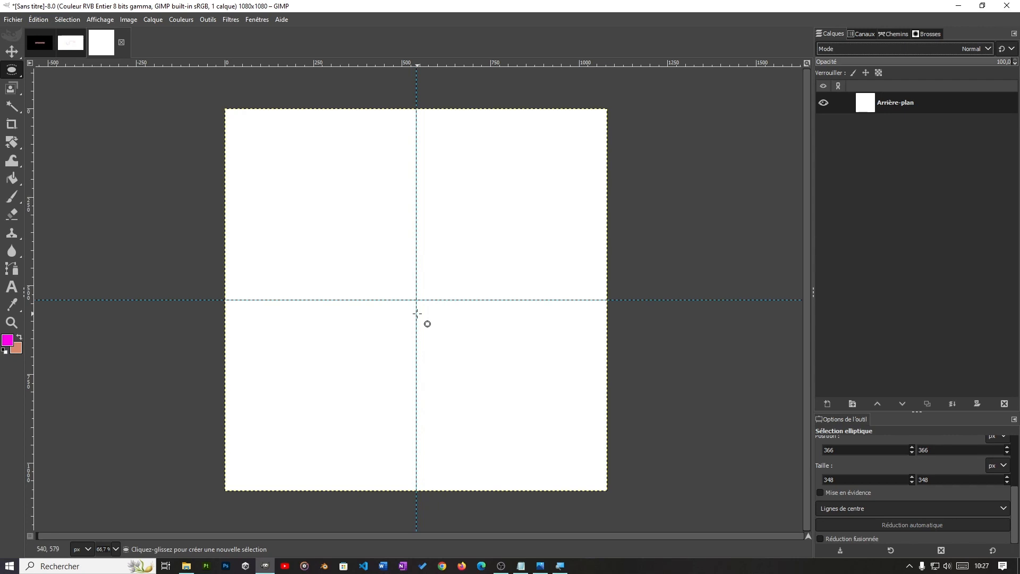
Step: Make the circle path visible on the canvas and return to the layers list
{"action": "left_click", "coordinate": [897, 34]}
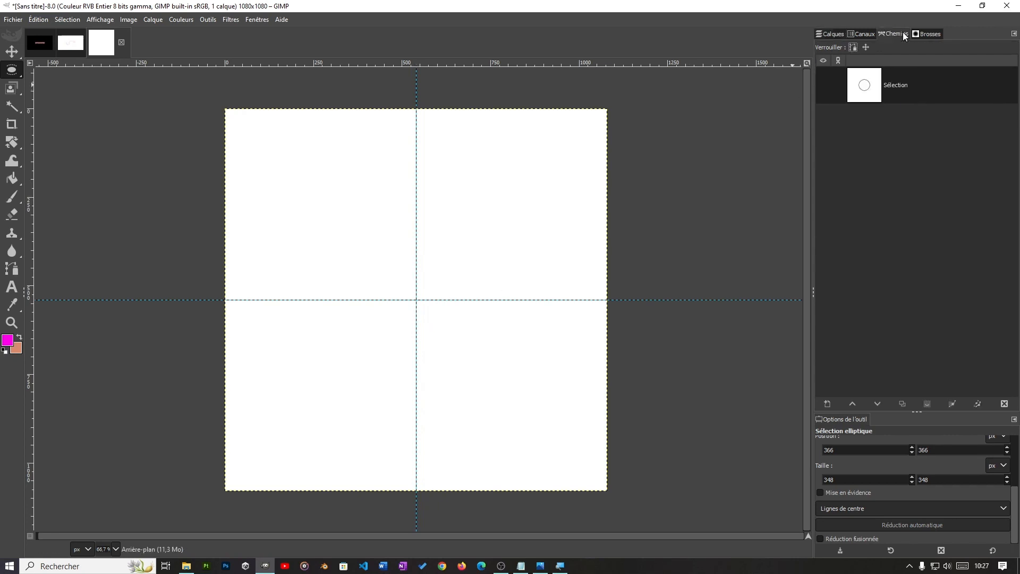
{"action": "left_click", "coordinate": [824, 86]}
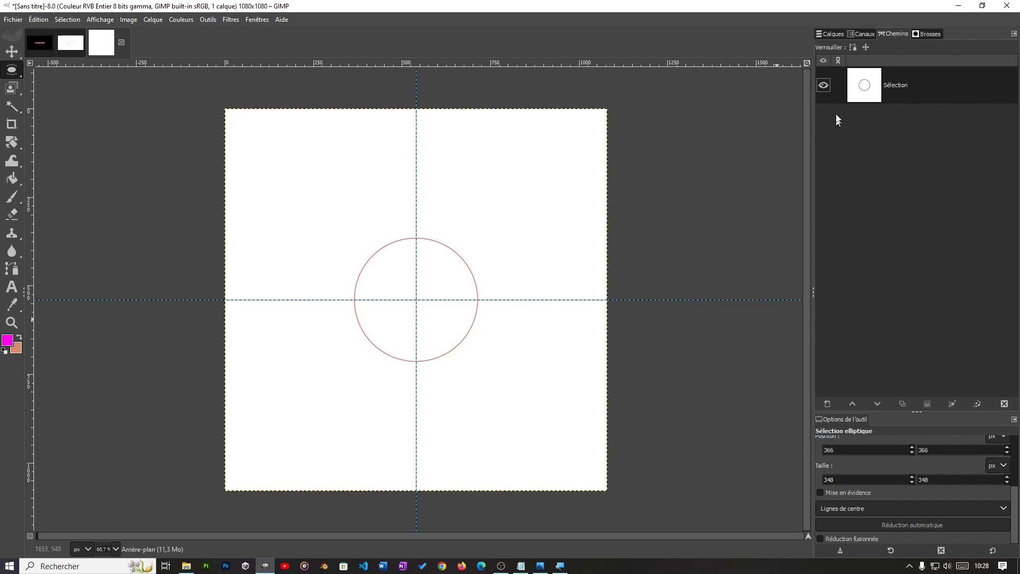
{"action": "left_click", "coordinate": [827, 34]}
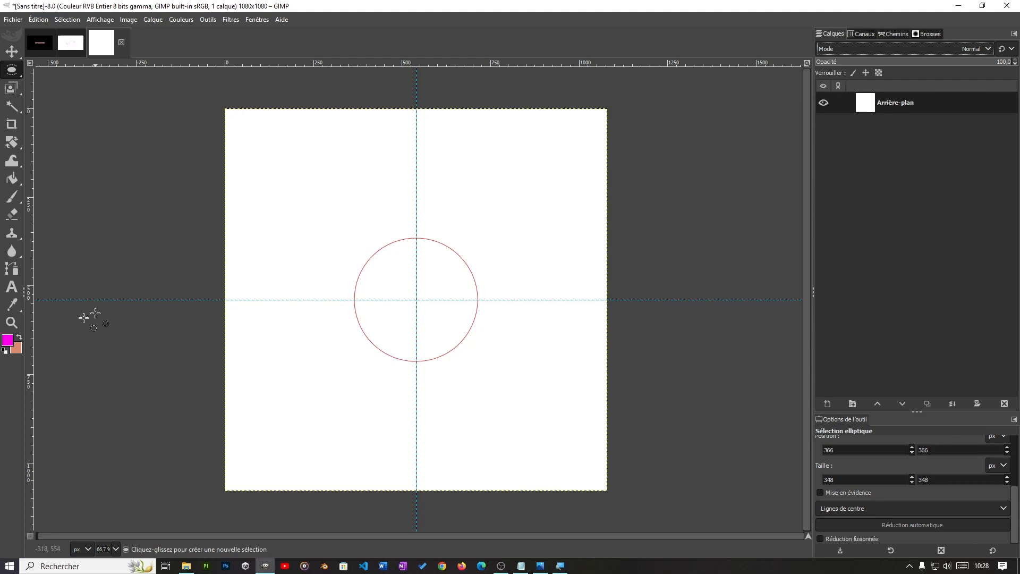
Step: Add a magenta Sans-serif text box above the circle reading "UNIVERSITE VIRTUELLE"
{"action": "left_click", "coordinate": [11, 287]}
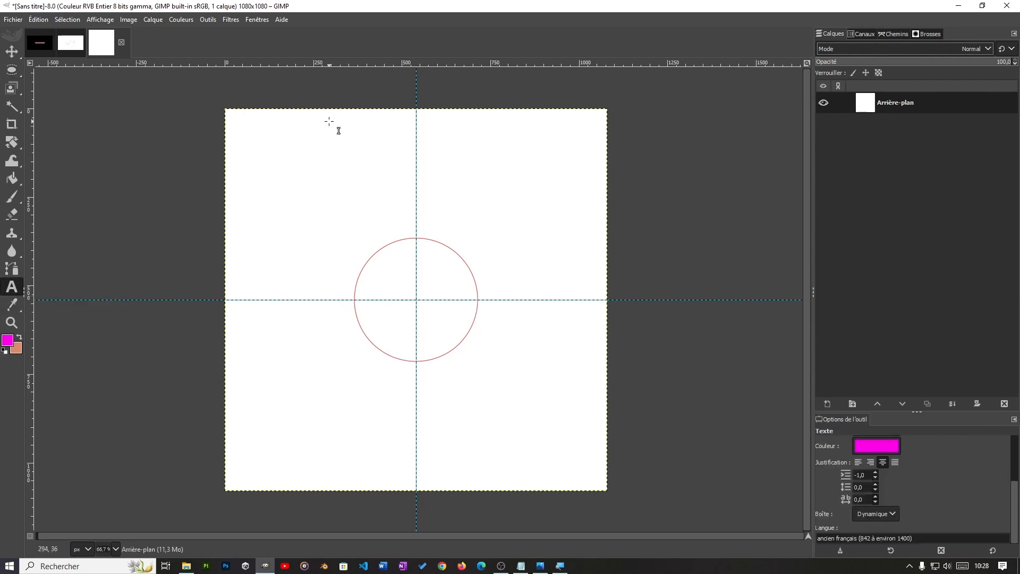
{"action": "left_click_drag", "start_coordinate": [313, 138], "coordinate": [539, 170]}
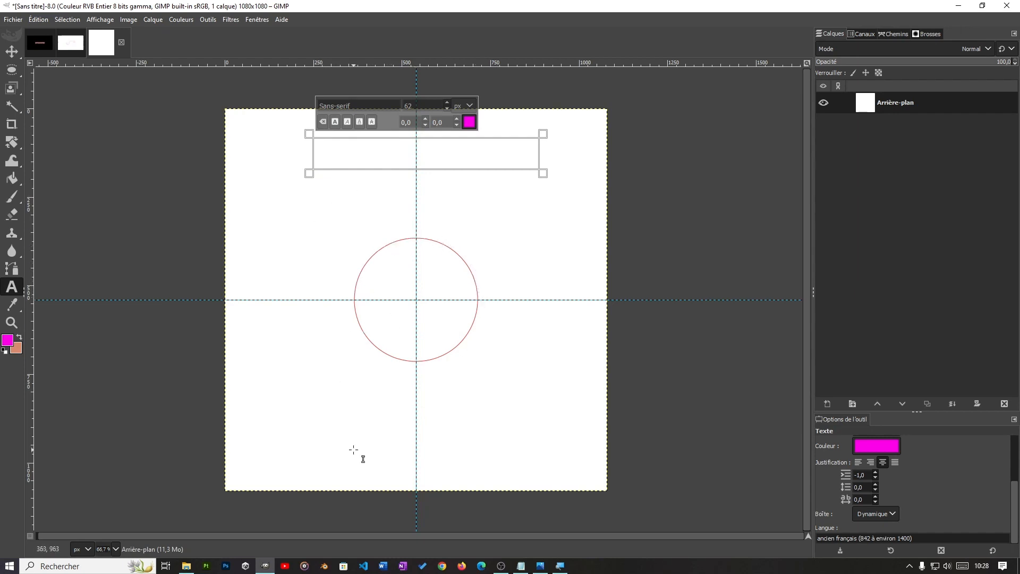
{"action": "left_click", "coordinate": [366, 342]}
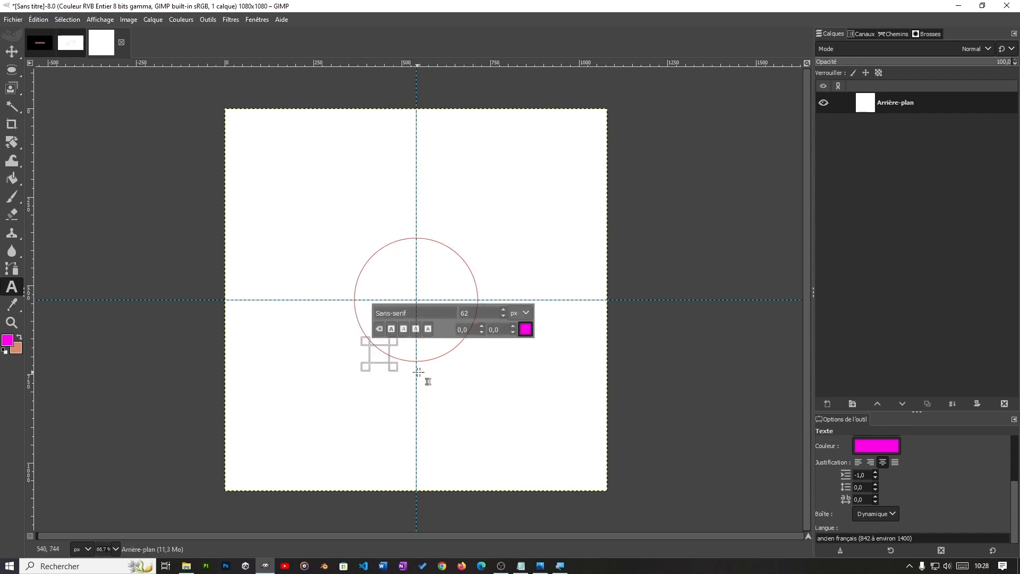
{"action": "left_click_drag", "start_coordinate": [321, 141], "coordinate": [536, 172]}
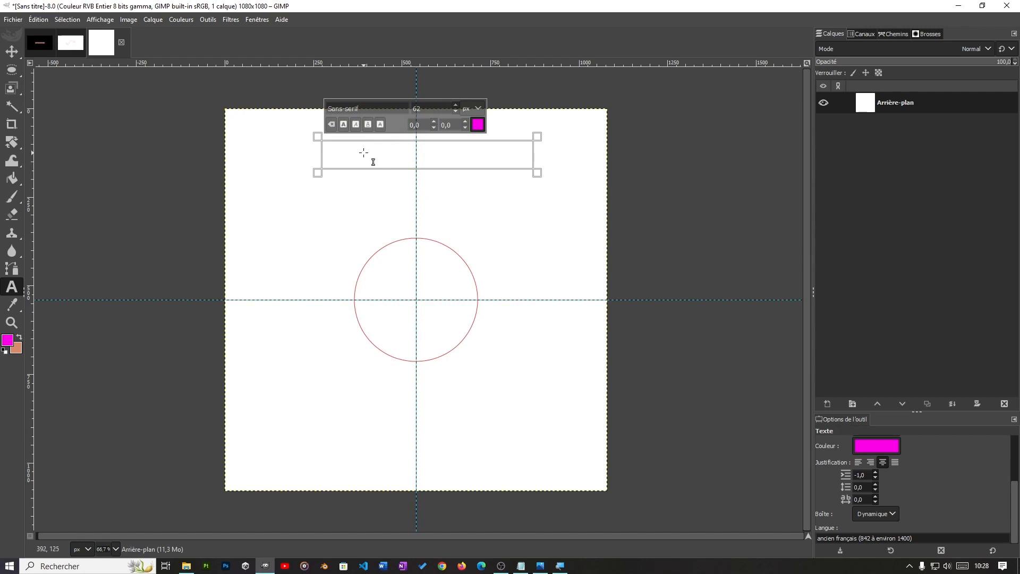
{"action": "type", "text": "UNI"}
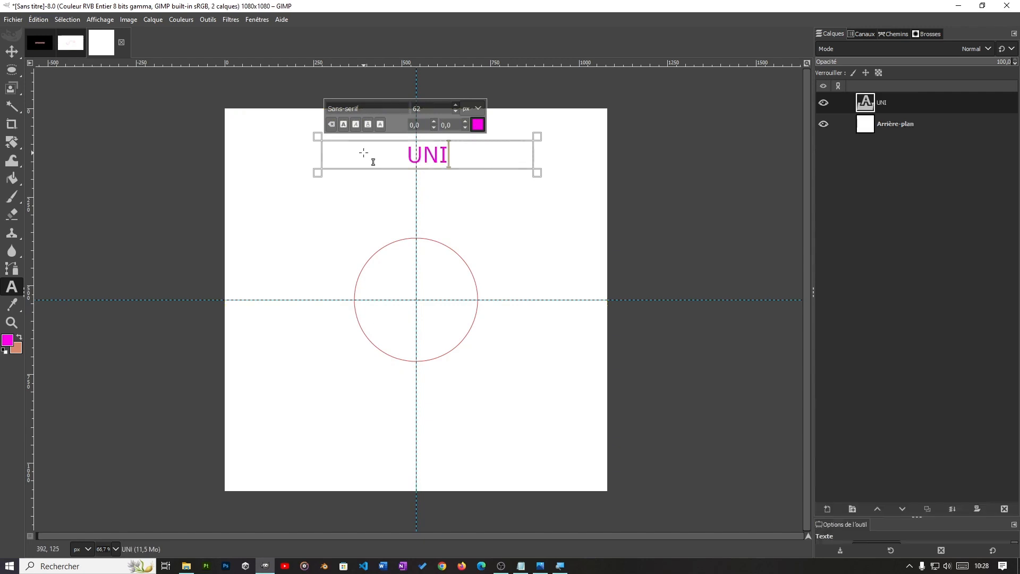
{"action": "type", "text": "VERSI"}
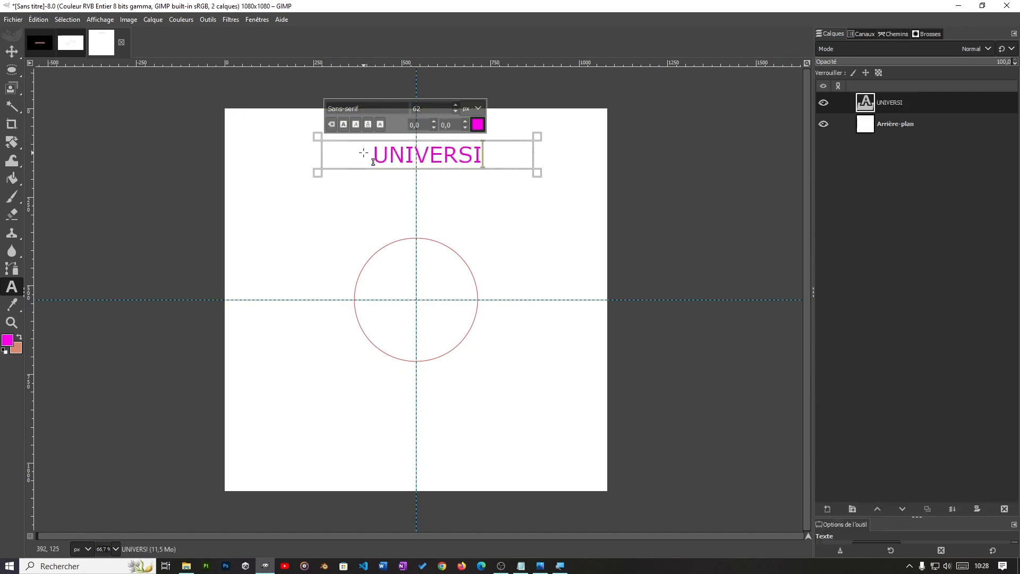
{"action": "type", "text": "TE "}
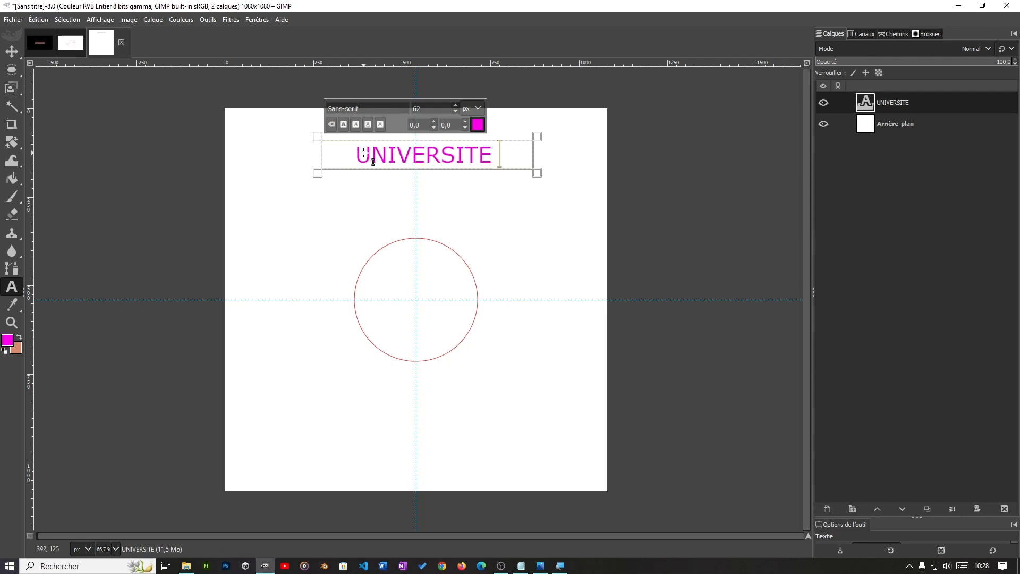
{"action": "type", "text": "VIRTUELLE"}
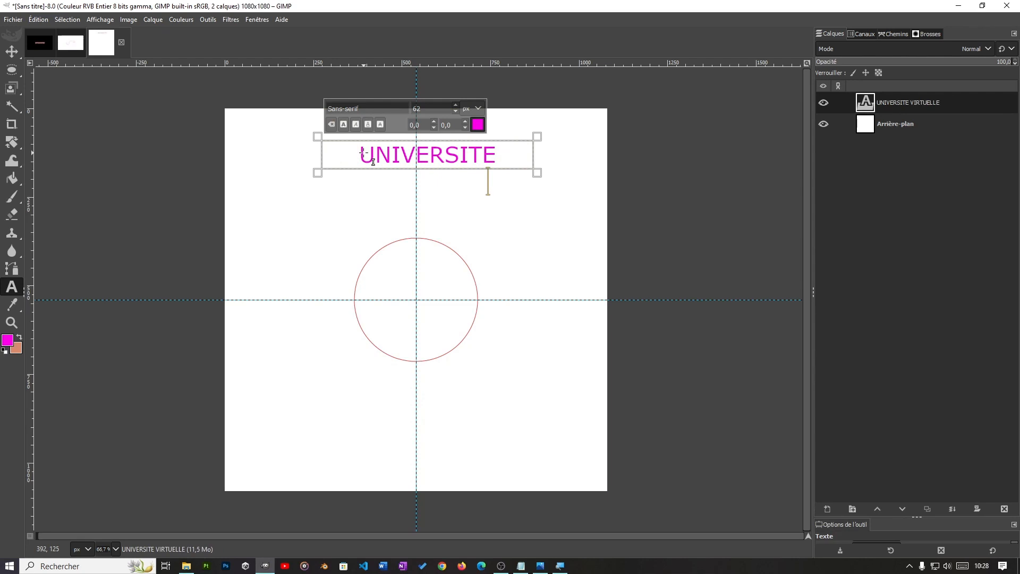
Step: Widen the text box on both sides so that UNIVERSITE VIRTUELLE fits on one line
{"action": "left_click_drag", "start_coordinate": [538, 155], "coordinate": [575, 158]}
{"action": "left_click_drag", "start_coordinate": [322, 160], "coordinate": [274, 161]}
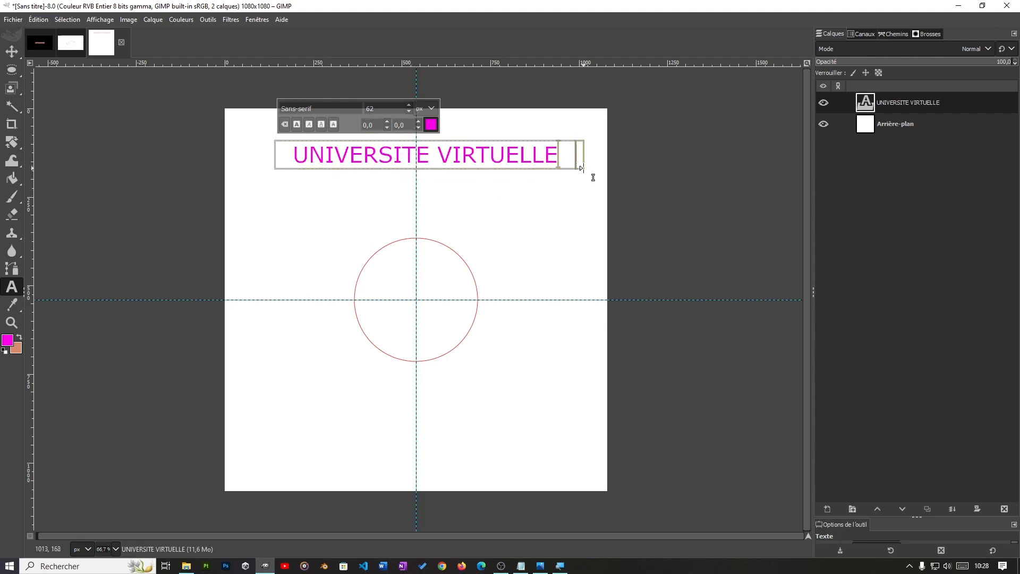
{"action": "left_click_drag", "start_coordinate": [569, 170], "coordinate": [582, 197]}
Step: Reduce the font size of the whole UNIVERSITE VIRTUELLE text to about 56 px
{"action": "left_click_drag", "start_coordinate": [569, 155], "coordinate": [292, 157]}
{"action": "left_click", "coordinate": [410, 111]}
{"action": "left_click", "coordinate": [410, 110]}
{"action": "left_click", "coordinate": [410, 110]}
{"action": "left_click", "coordinate": [410, 110]}
{"action": "left_click", "coordinate": [410, 110]}
{"action": "left_click", "coordinate": [410, 111]}
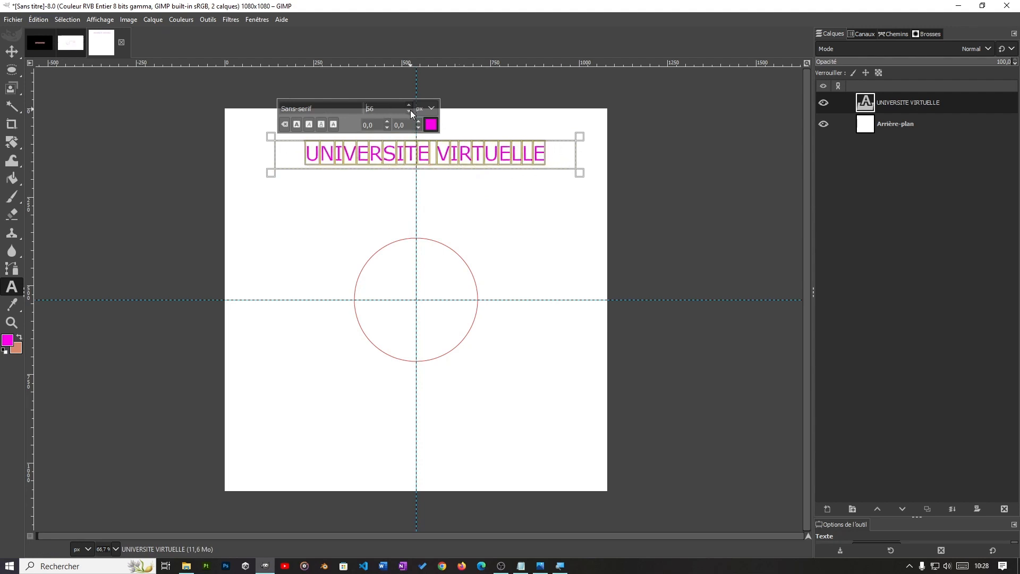
{"action": "left_click", "coordinate": [410, 111]}
Step: Try to narrow the UNIVERSITE VIRTUELLE text box from both sides
{"action": "left_click", "coordinate": [333, 189]}
{"action": "left_click_drag", "start_coordinate": [270, 159], "coordinate": [308, 168]}
{"action": "left_click_drag", "start_coordinate": [579, 157], "coordinate": [564, 163]}
Step: Add a second magenta text box below the circle and enter "COTE D'IVO" in it
{"action": "left_click_drag", "start_coordinate": [318, 415], "coordinate": [520, 454]}
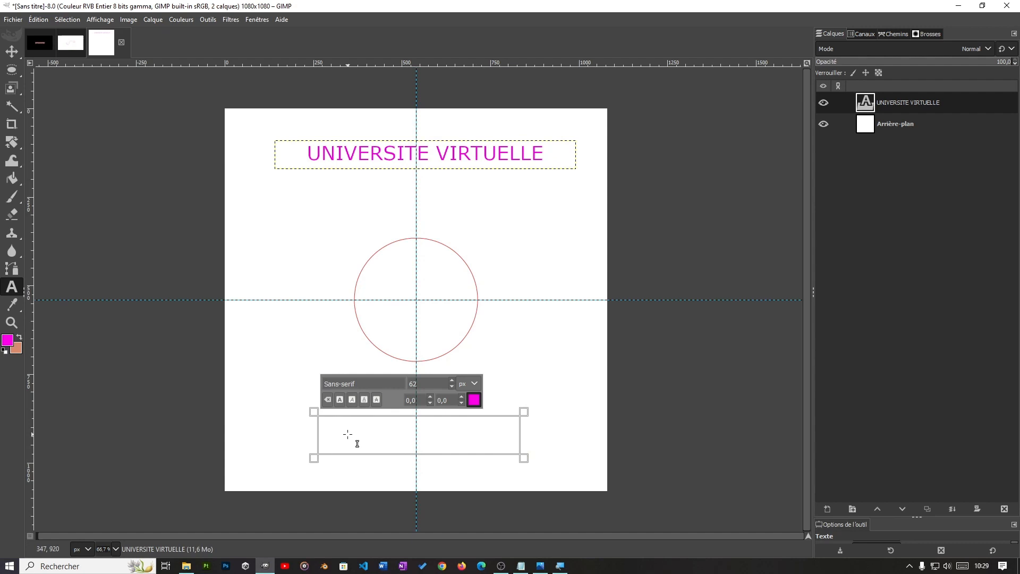
{"action": "type", "text": "COTE"}
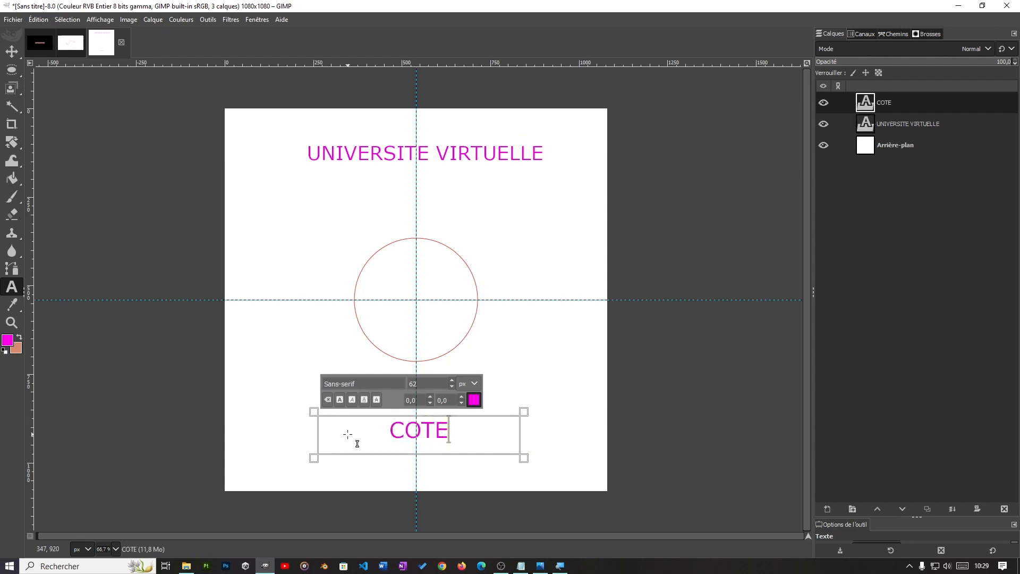
{"action": "type", "text": " D'IVO"}
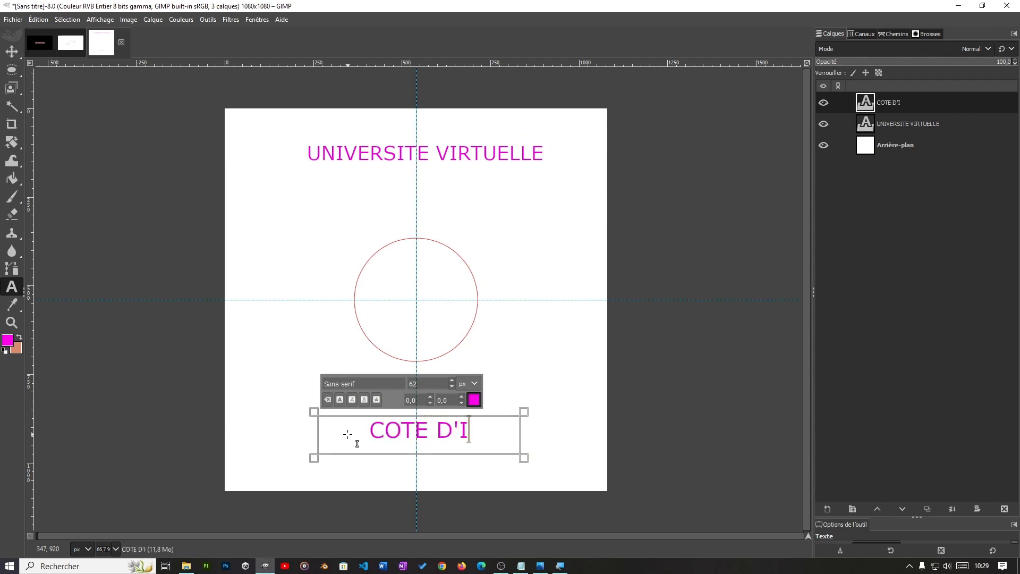
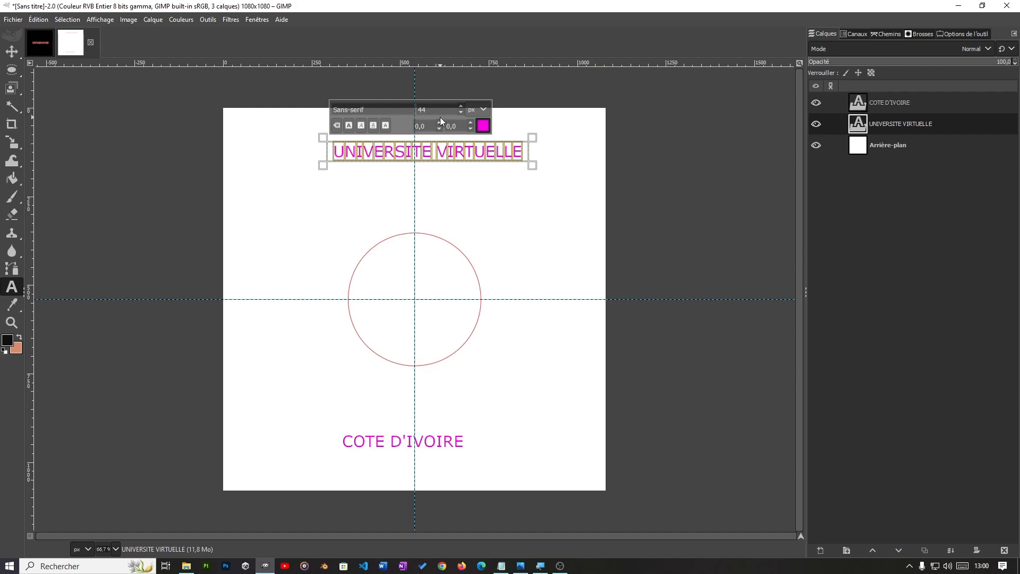
Step: Select the whole COTE D'IVOIRE text to check its font size
{"action": "left_click", "coordinate": [370, 451]}
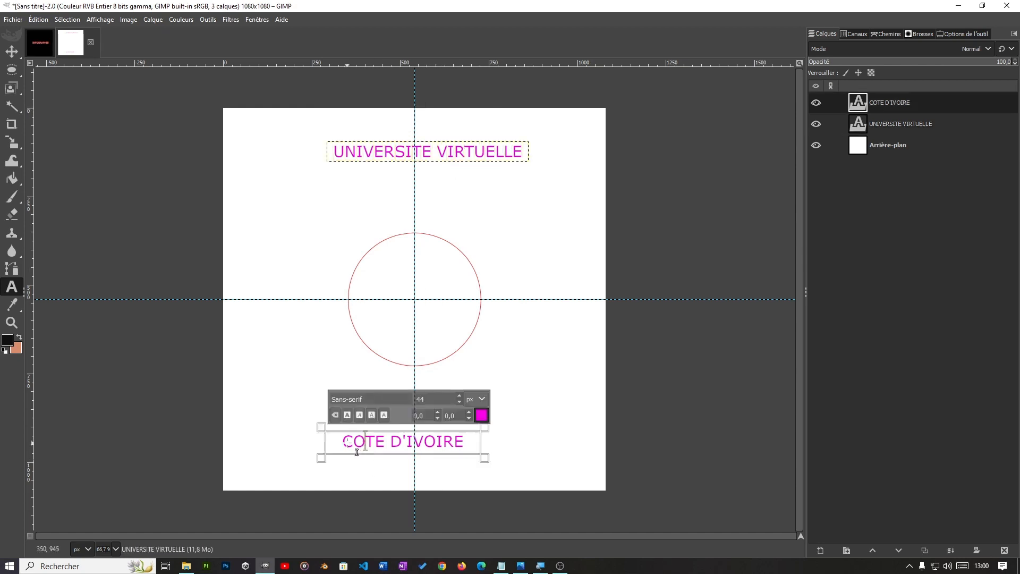
{"action": "left_click_drag", "start_coordinate": [342, 450], "coordinate": [469, 452]}
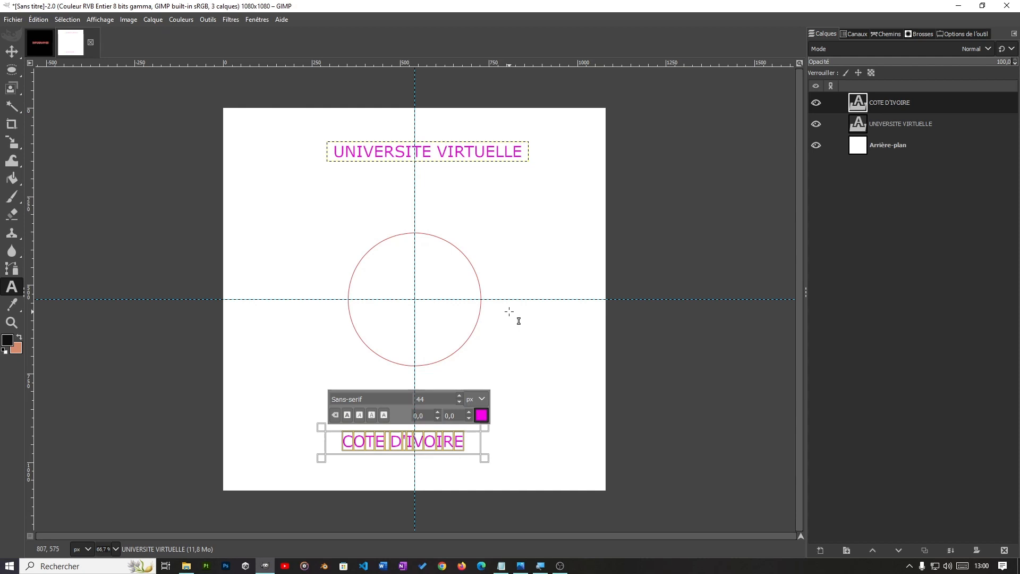
Step: Raise the UNIVERSITE VIRTUELLE layer above the COTE D'IVOIRE layer and lay its text along the circle path
{"action": "left_click", "coordinate": [903, 123]}
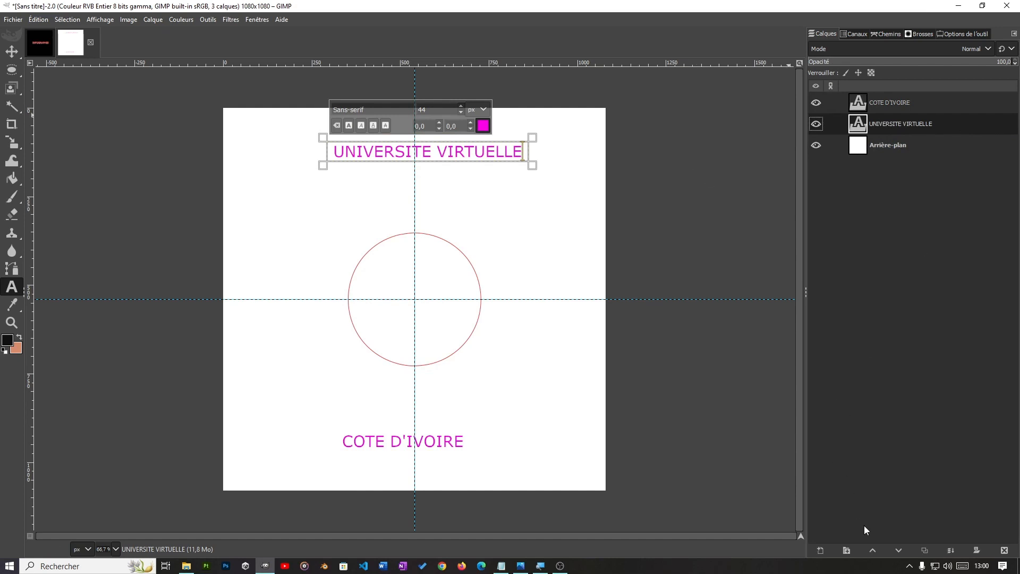
{"action": "left_click", "coordinate": [872, 552]}
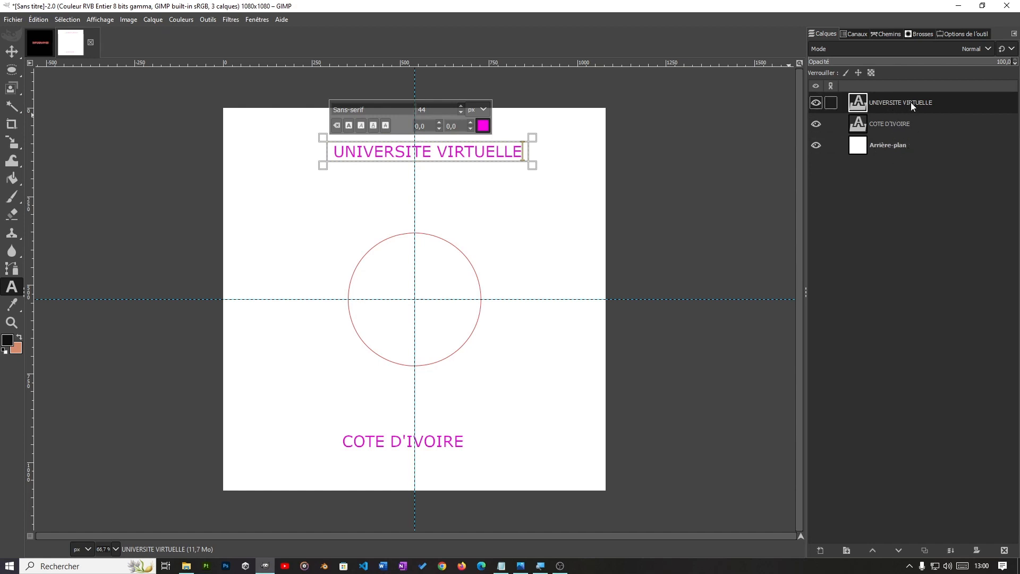
{"action": "right_click", "coordinate": [925, 101]}
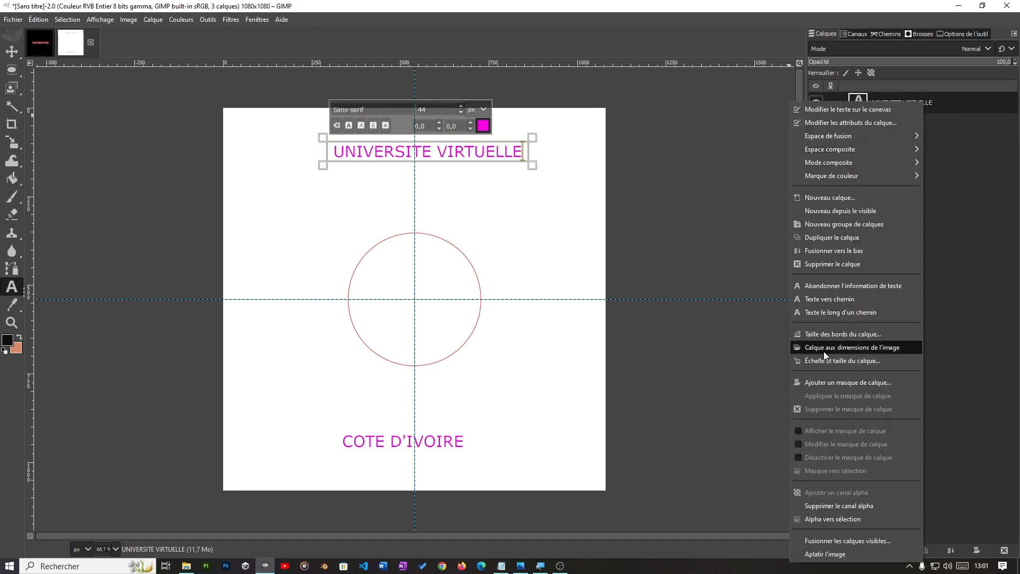
{"action": "left_click", "coordinate": [869, 314]}
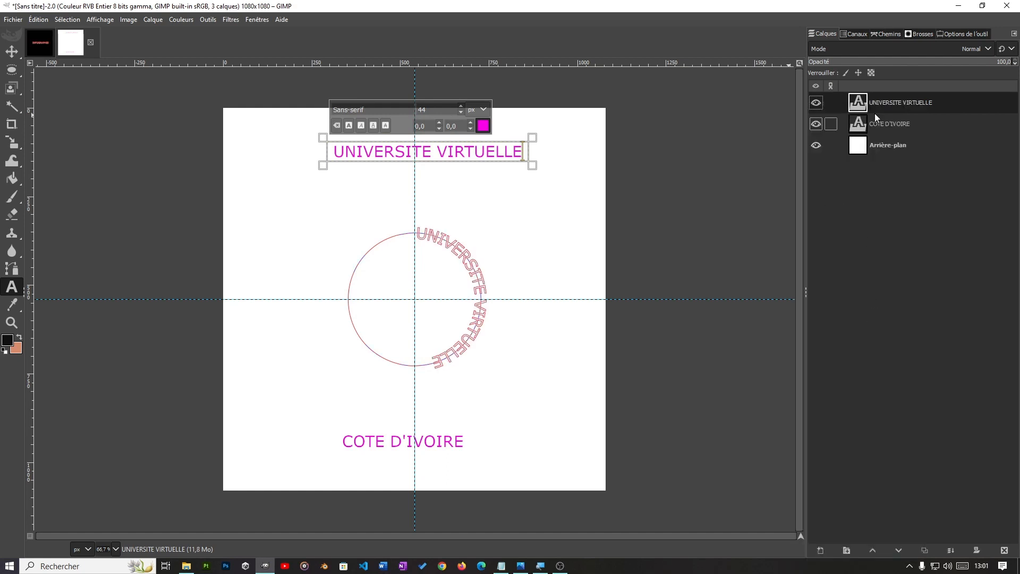
Step: Examine the new curved text path against the text layer by switching the visibility of each off and on
{"action": "left_click", "coordinate": [885, 34]}
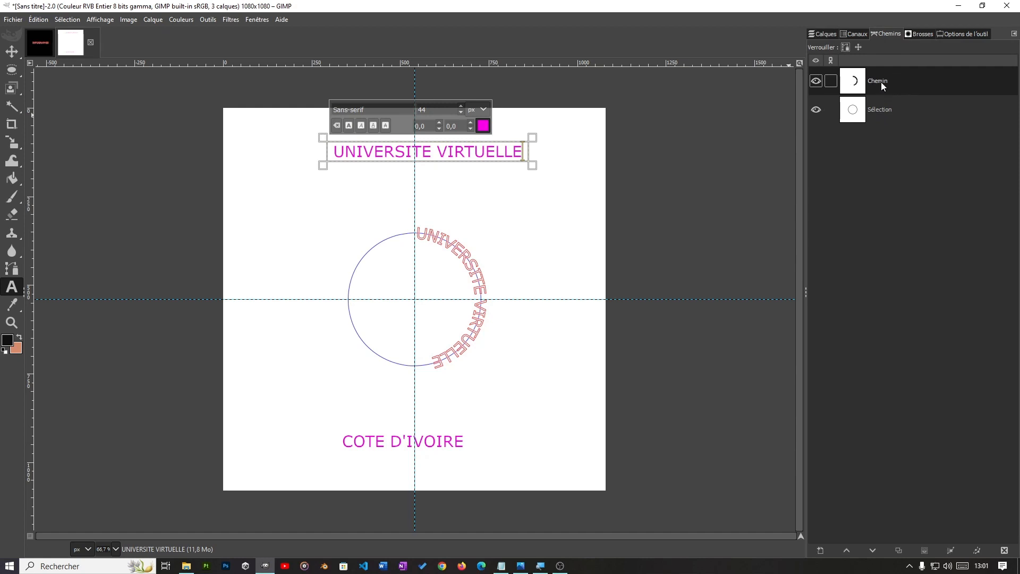
{"action": "left_click", "coordinate": [823, 33]}
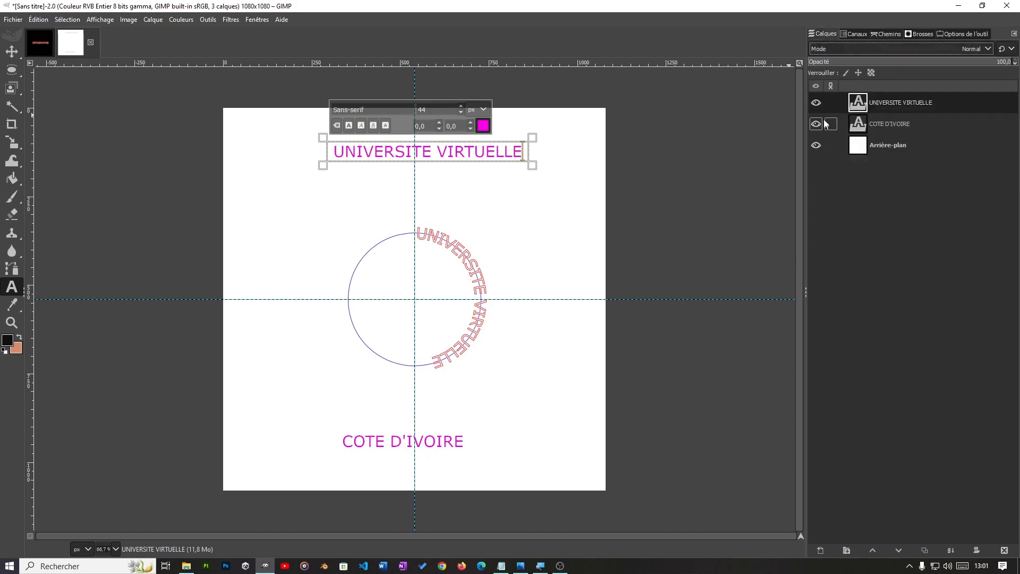
{"action": "left_click", "coordinate": [816, 103]}
{"action": "left_click", "coordinate": [817, 103]}
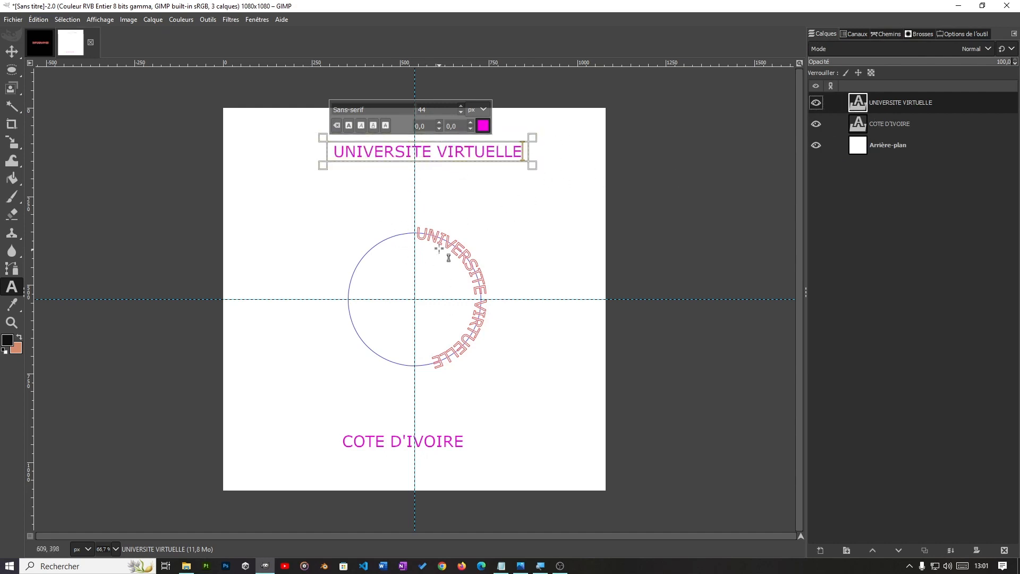
{"action": "left_click", "coordinate": [887, 33]}
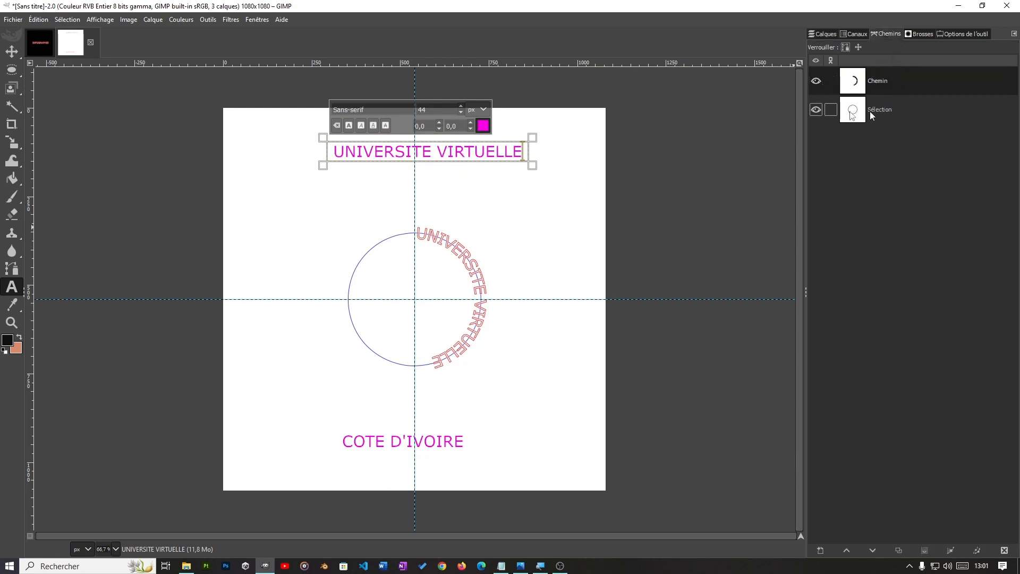
{"action": "left_click", "coordinate": [816, 81]}
{"action": "left_click", "coordinate": [817, 81]}
Step: Add a transparent 1080 × 1080 px layer named Texte1 above the UNIVERSITE VIRTUELLE layer
{"action": "left_click", "coordinate": [819, 34]}
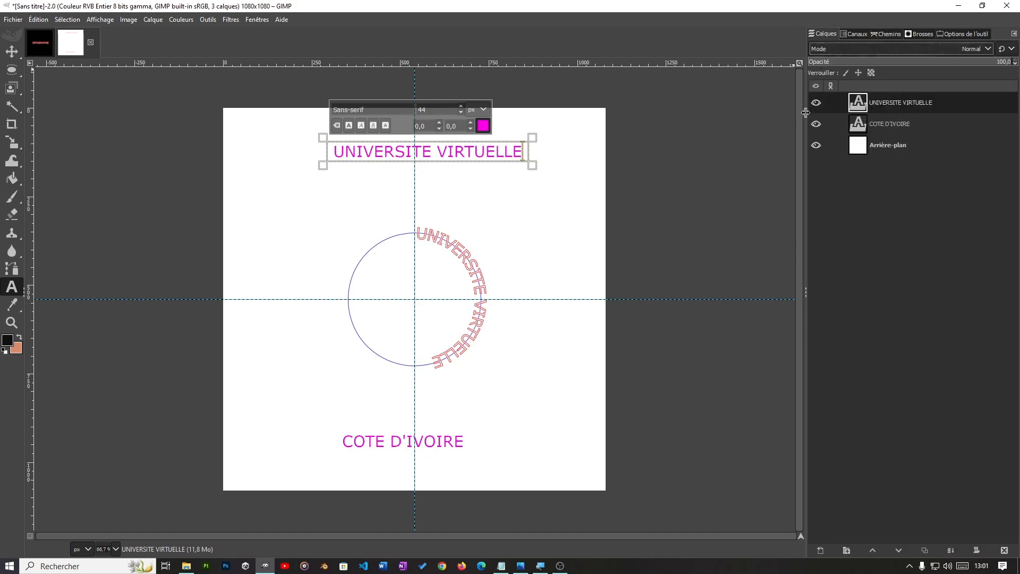
{"action": "left_click", "coordinate": [820, 550]}
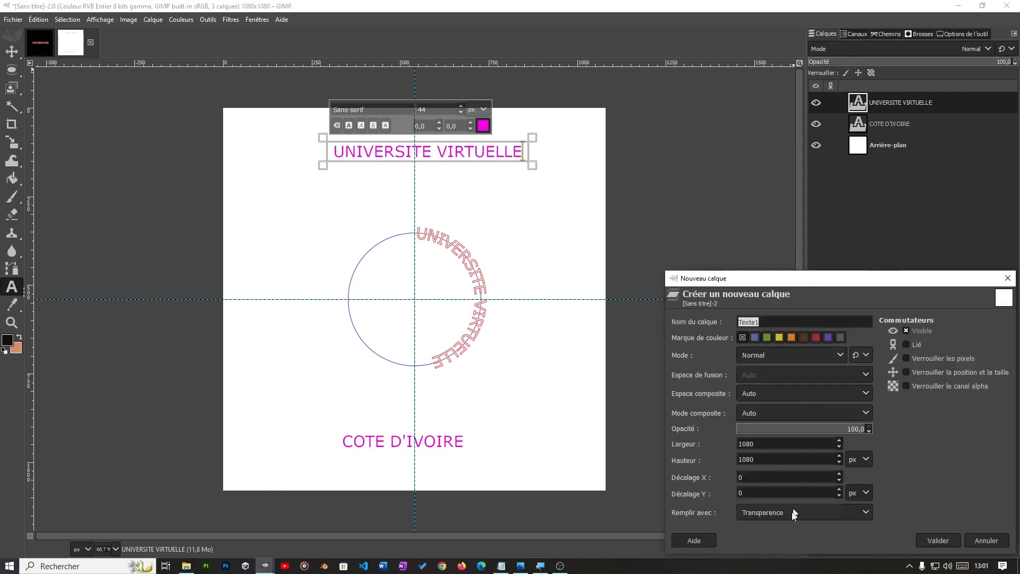
{"action": "left_click", "coordinate": [768, 322]}
{"action": "left_click", "coordinate": [938, 541]}
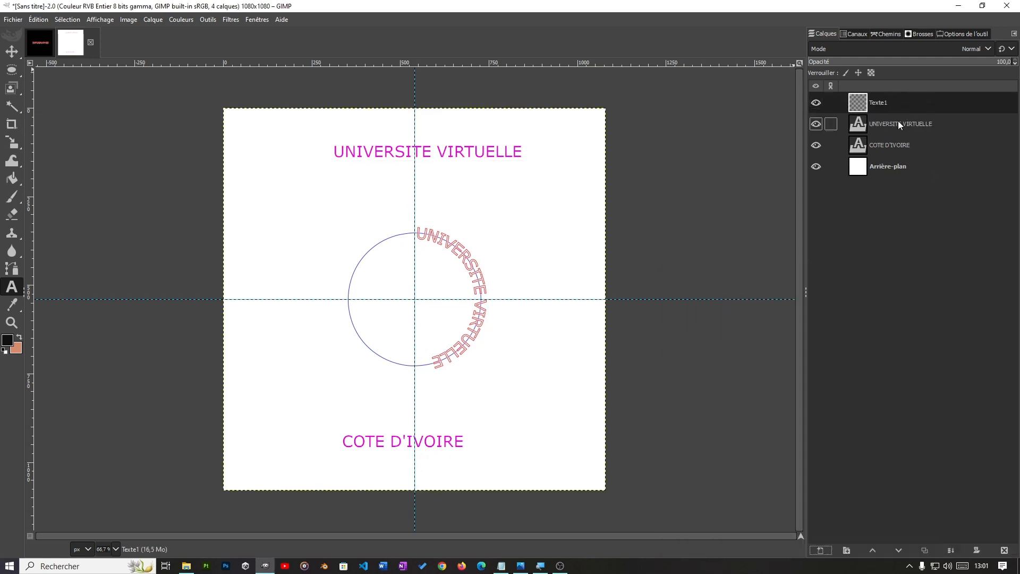
Step: Convert the curved UNIVERSITE VIRTUELLE path to a selection and fill it with the black foreground colour on the Texte1 layer
{"action": "left_click", "coordinate": [891, 34]}
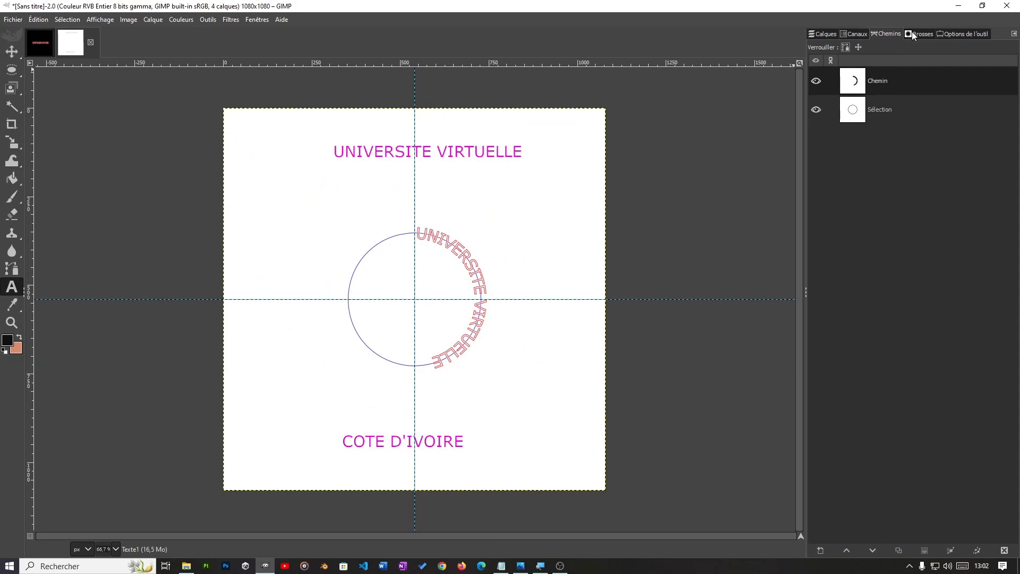
{"action": "left_click", "coordinate": [902, 84]}
{"action": "right_click", "coordinate": [923, 77]}
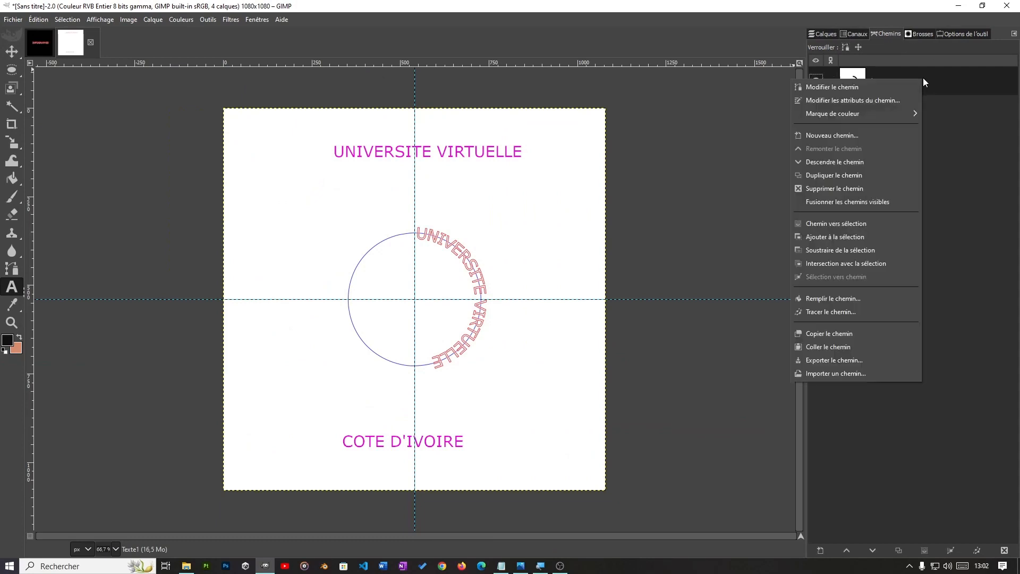
{"action": "left_click", "coordinate": [849, 227]}
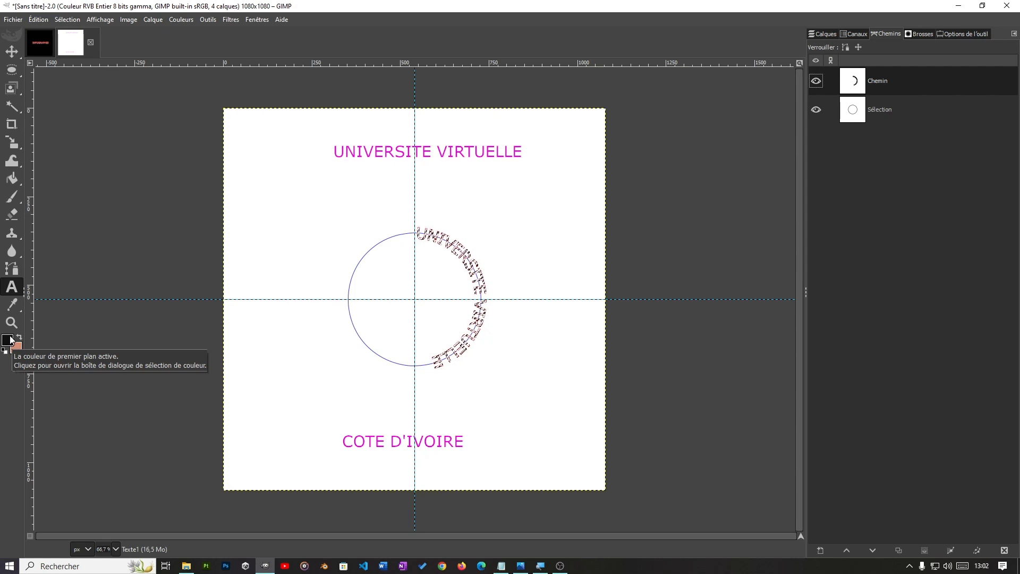
{"action": "left_click", "coordinate": [38, 20]}
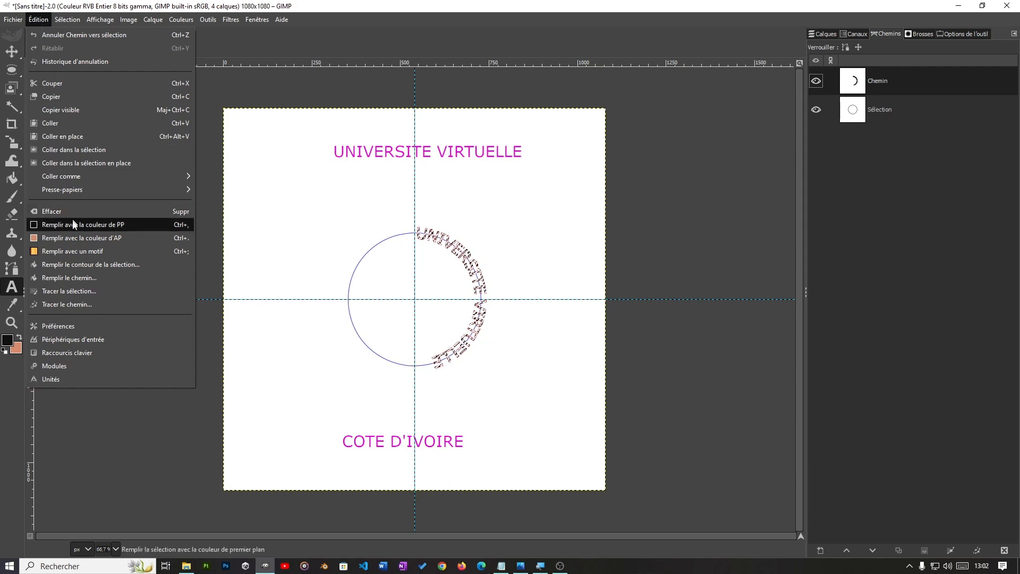
{"action": "left_click", "coordinate": [119, 225]}
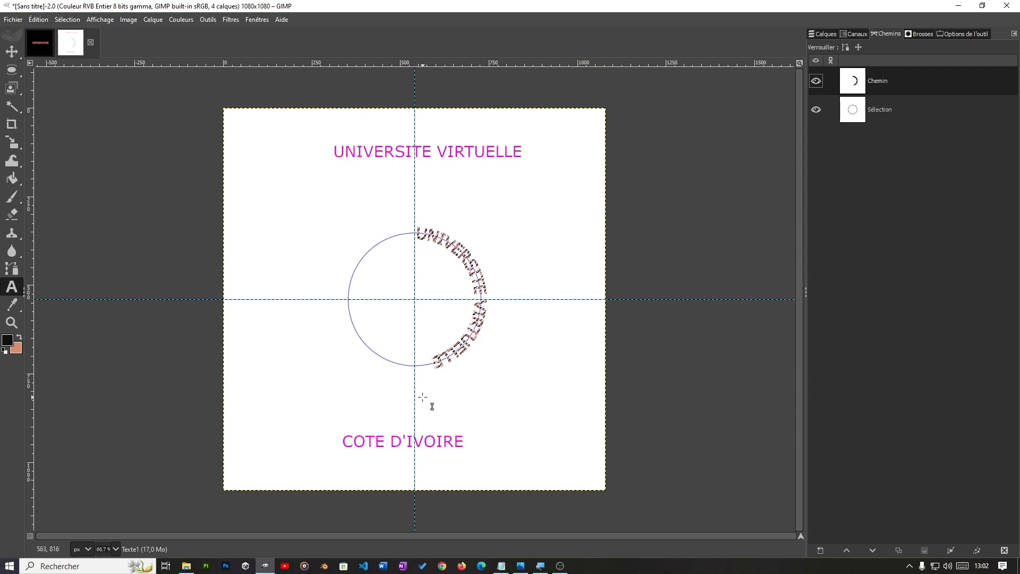
Step: Delete the curved UNIVERSITE VIRTUELLE text path and clear the selection around the filled lettering
{"action": "right_click", "coordinate": [908, 81]}
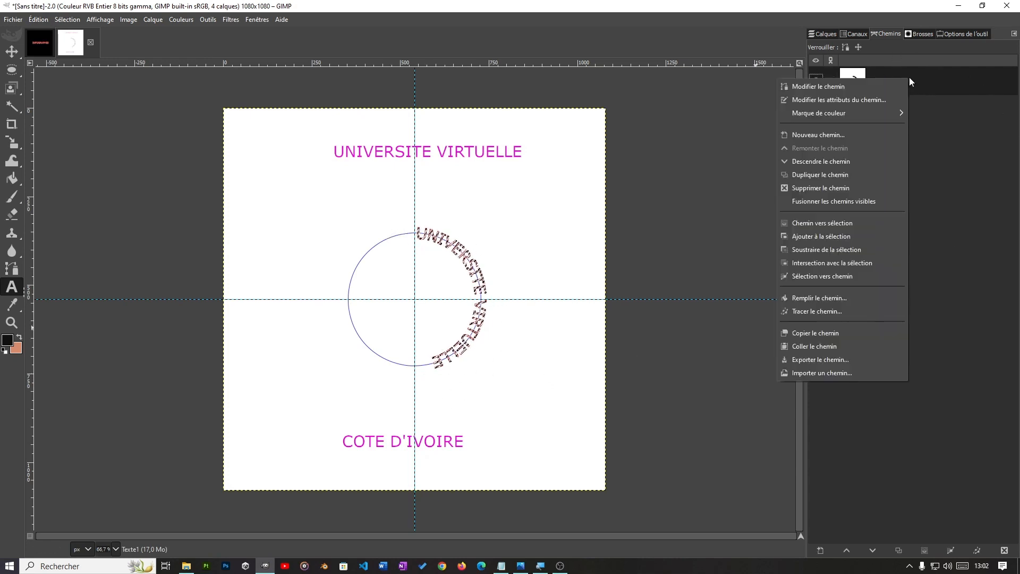
{"action": "left_click", "coordinate": [825, 187]}
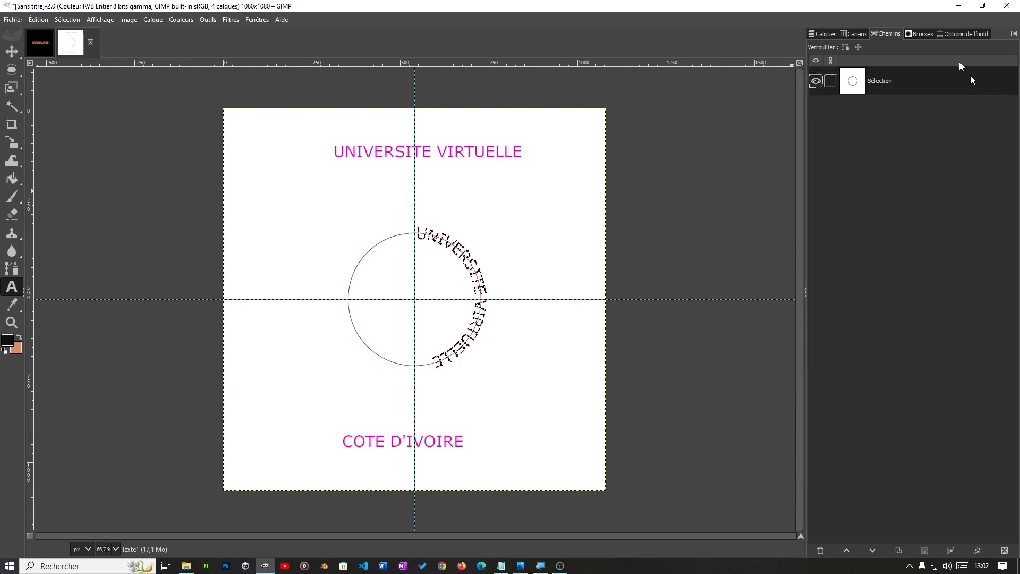
{"action": "left_click", "coordinate": [823, 34]}
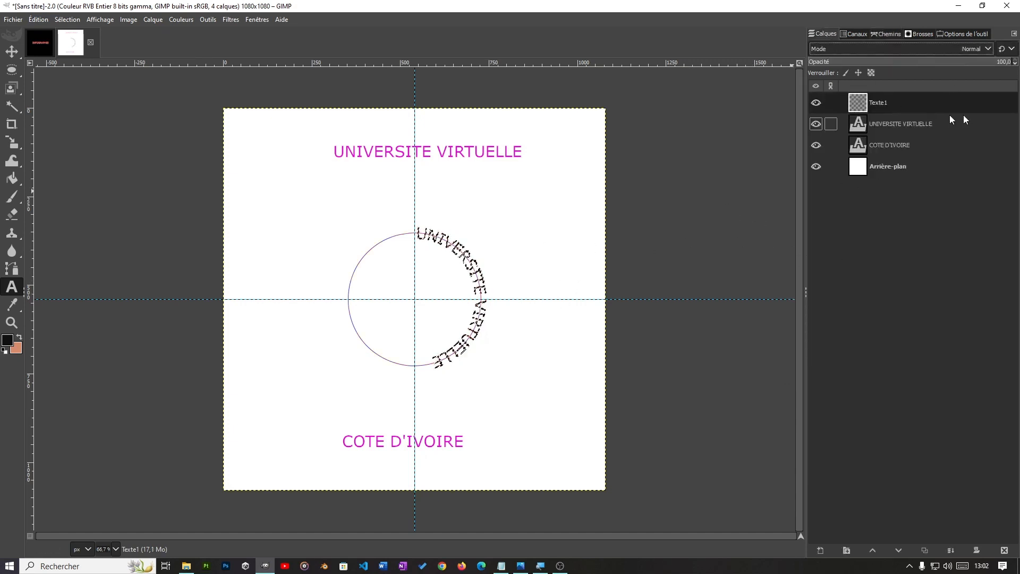
{"action": "left_click", "coordinate": [816, 104]}
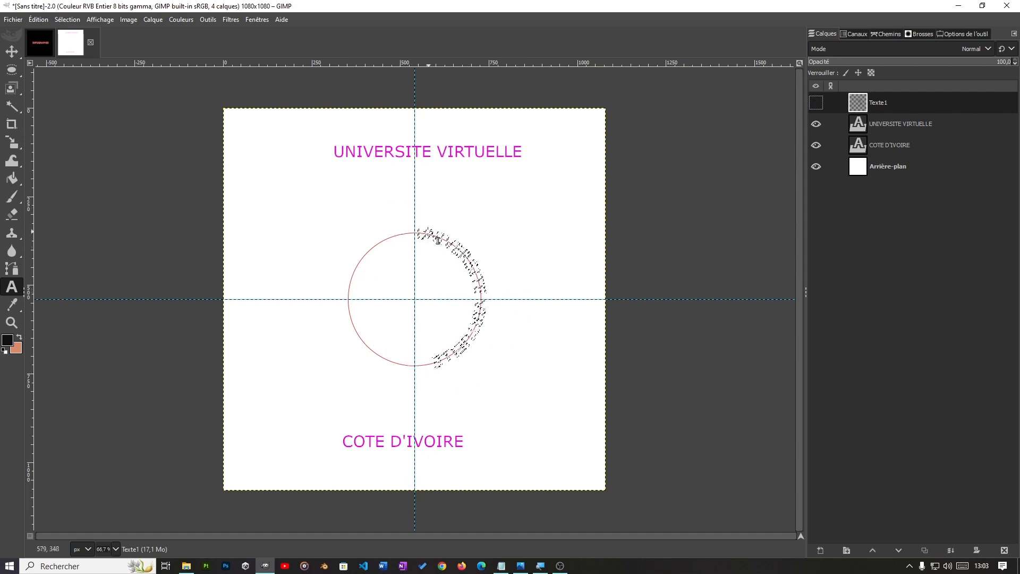
{"action": "left_click", "coordinate": [811, 103]}
{"action": "left_click", "coordinate": [68, 20]}
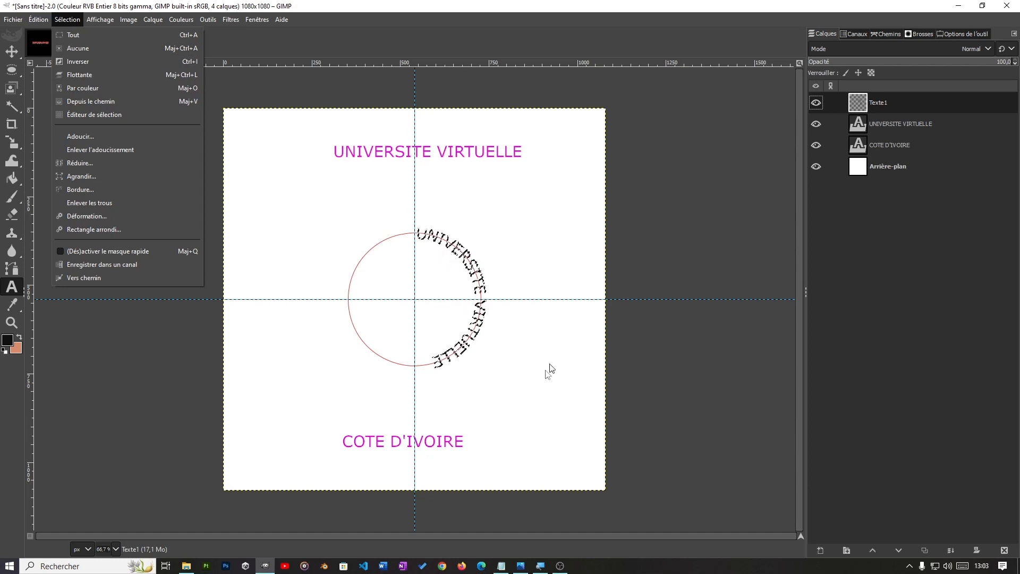
{"action": "left_click", "coordinate": [101, 52]}
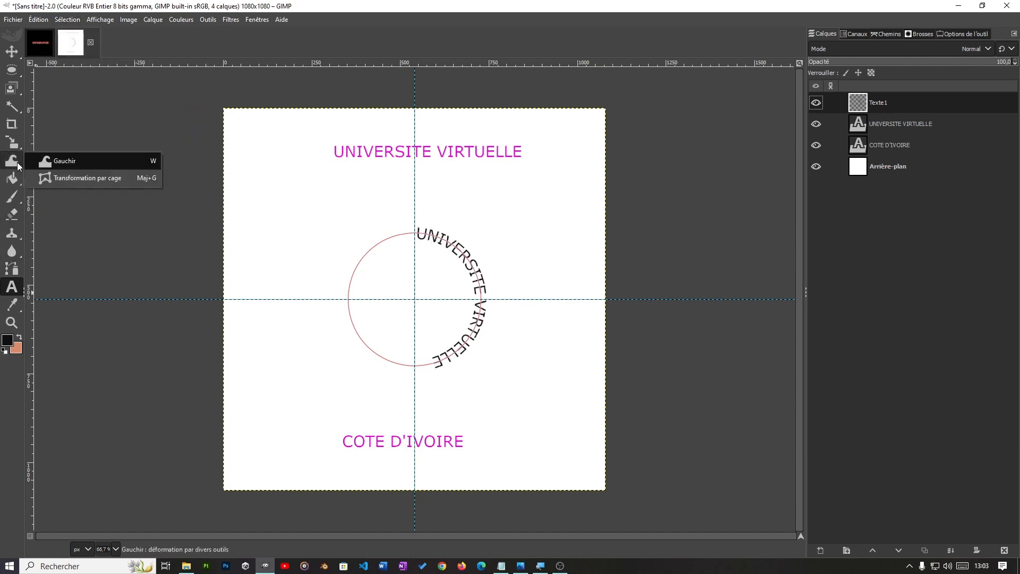
Step: Rotate the Texte1 layer by about -82.46° around the centre at 540, 540 px and hide the original UNIVERSITE VIRTUELLE layer
{"action": "mouse_move", "coordinate": [16, 147]}
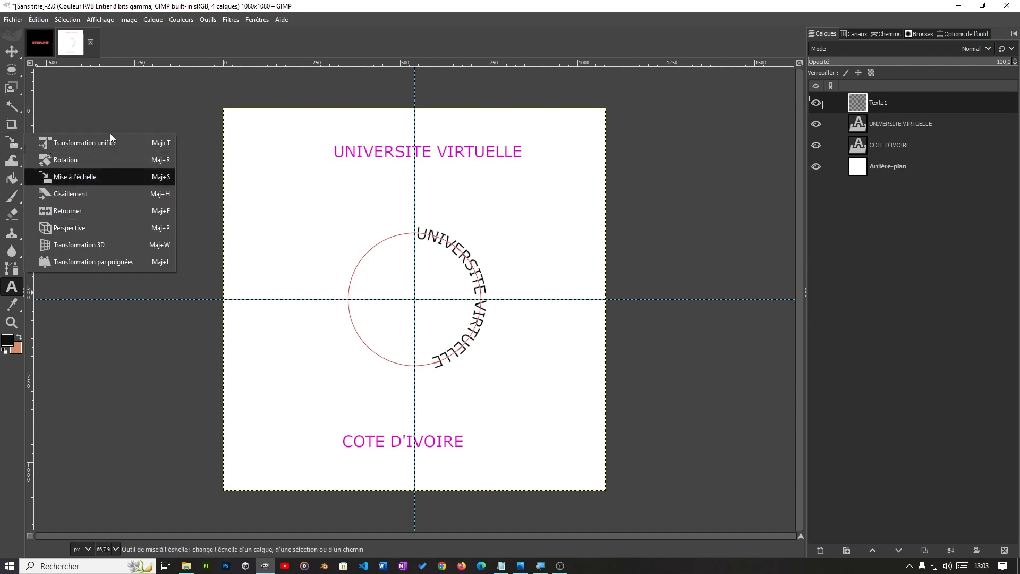
{"action": "left_click", "coordinate": [82, 159]}
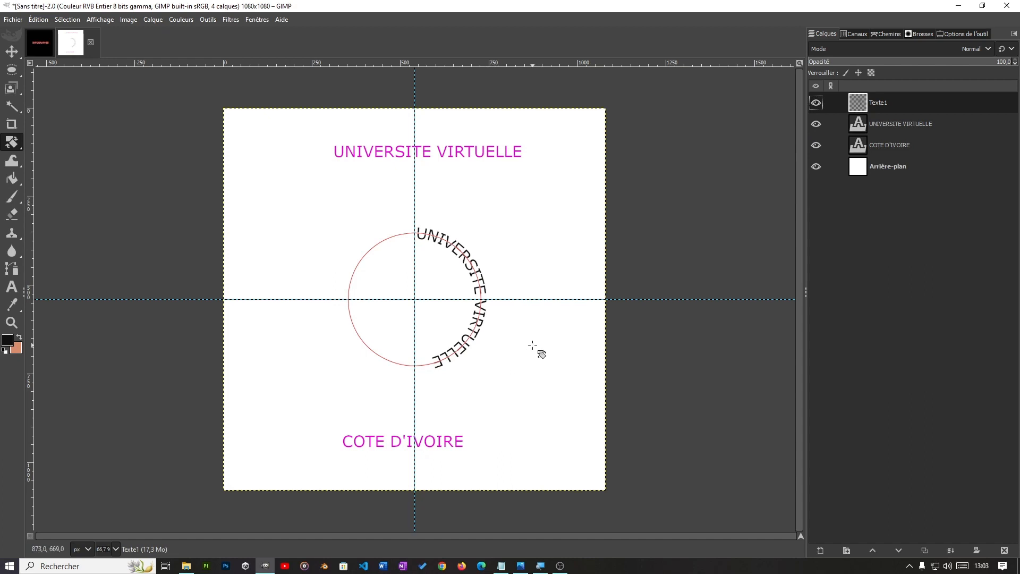
{"action": "left_click_drag", "start_coordinate": [532, 345], "coordinate": [461, 217]}
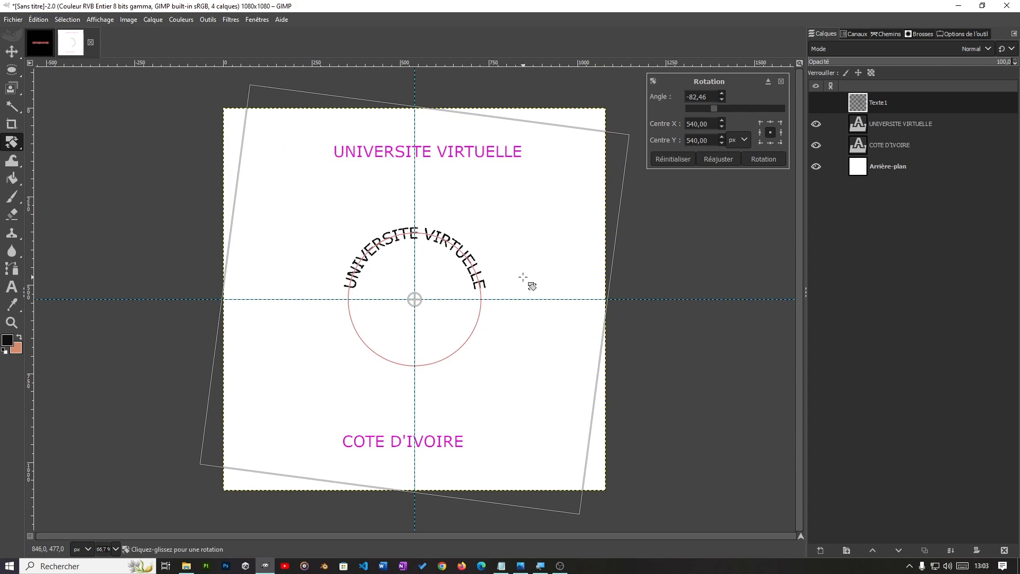
{"action": "left_click", "coordinate": [767, 160]}
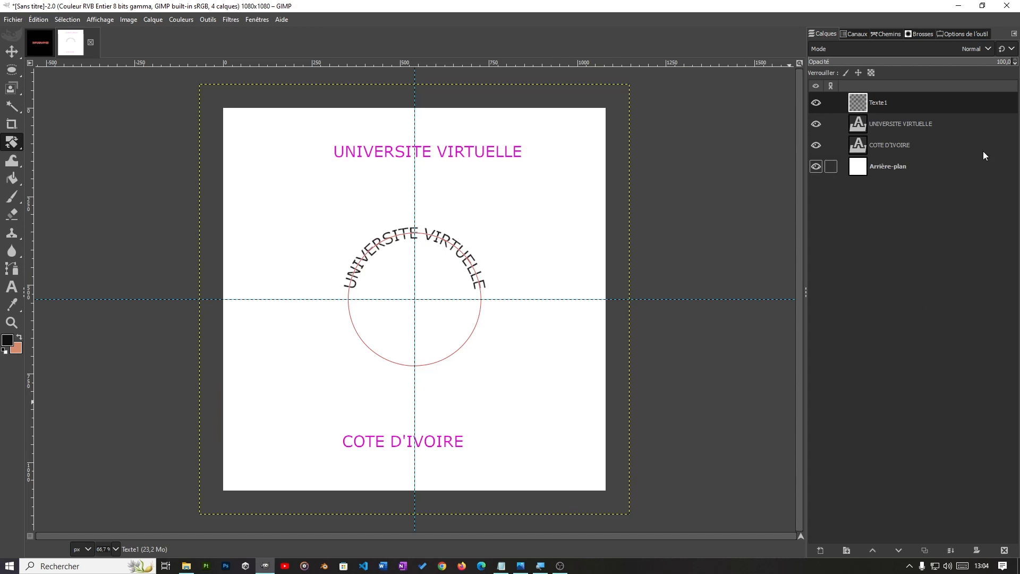
{"action": "left_click", "coordinate": [816, 124]}
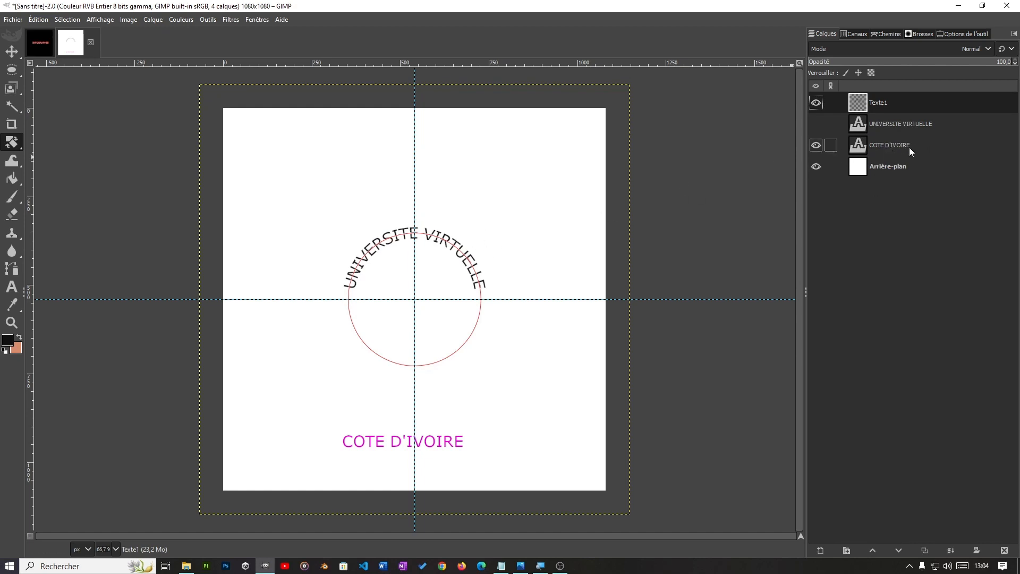
Step: Try to lay the COTE D'IVOIRE text along the circle path
{"action": "left_click", "coordinate": [893, 145]}
{"action": "right_click", "coordinate": [893, 144]}
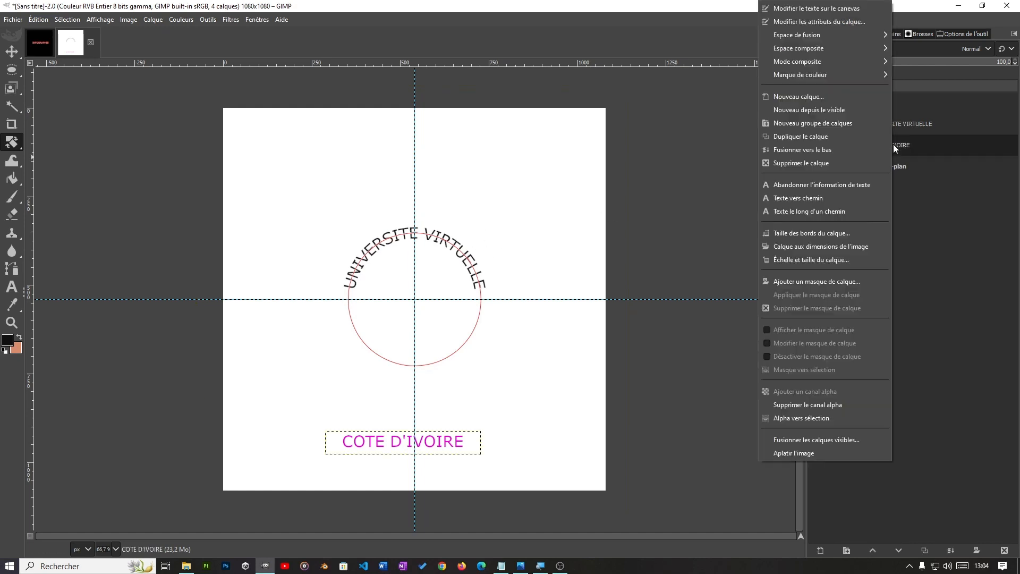
{"action": "left_click", "coordinate": [820, 212]}
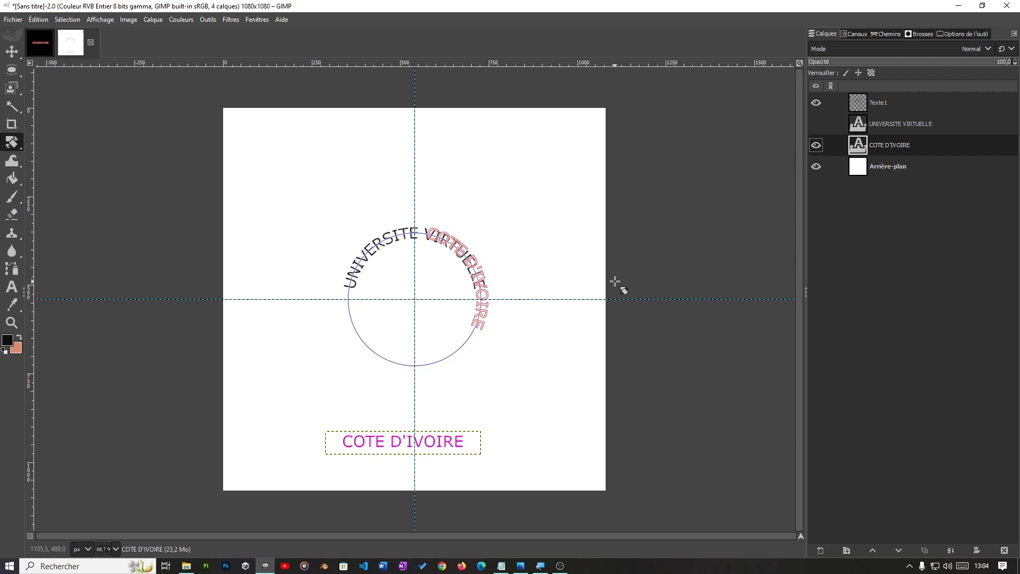
{"action": "key", "text": "ctrl+z"}
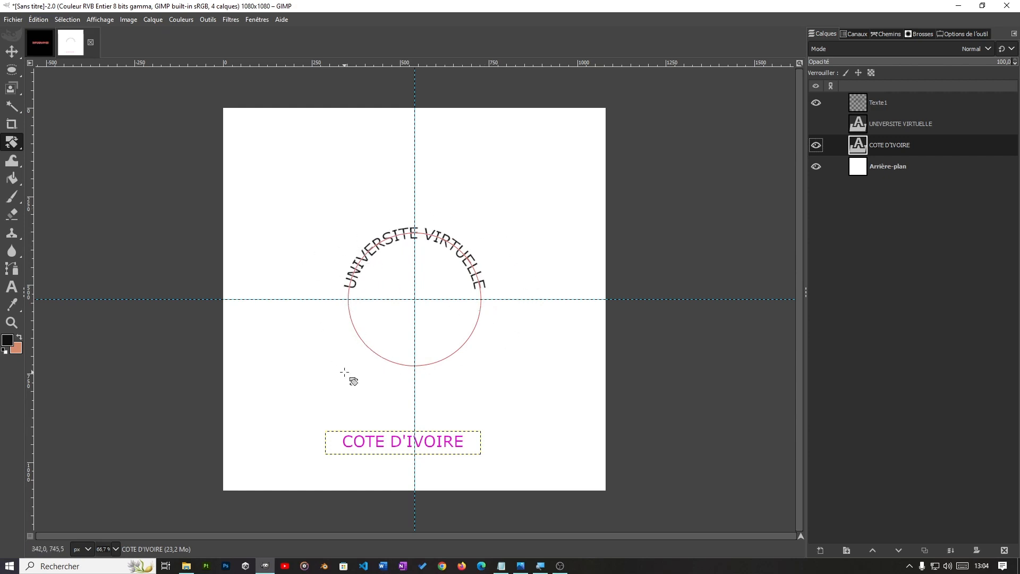
Step: Flip the circle path horizontally with the Flip tool and set the tool to transform layers
{"action": "mouse_move", "coordinate": [3, 141]}
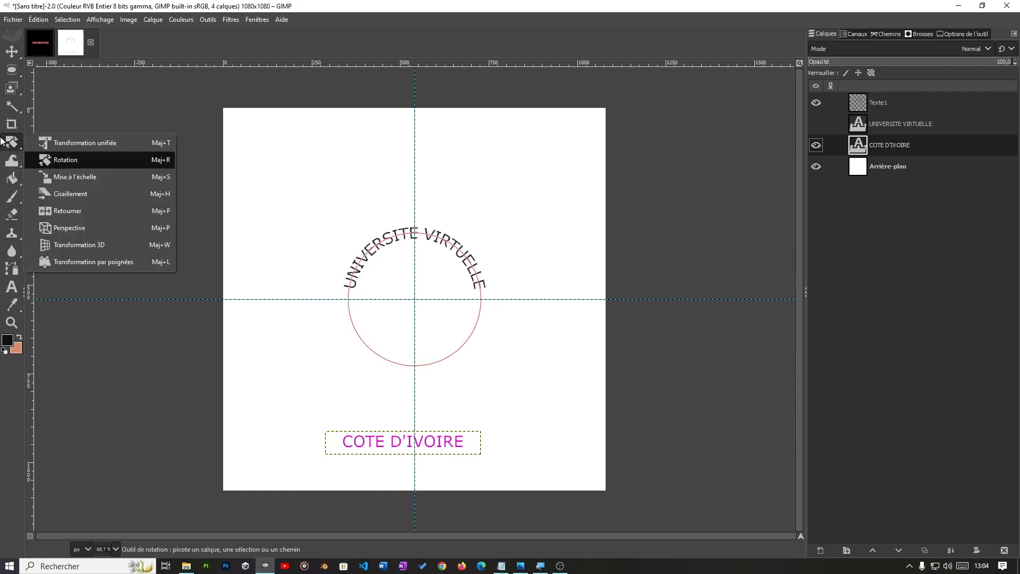
{"action": "left_click", "coordinate": [84, 212]}
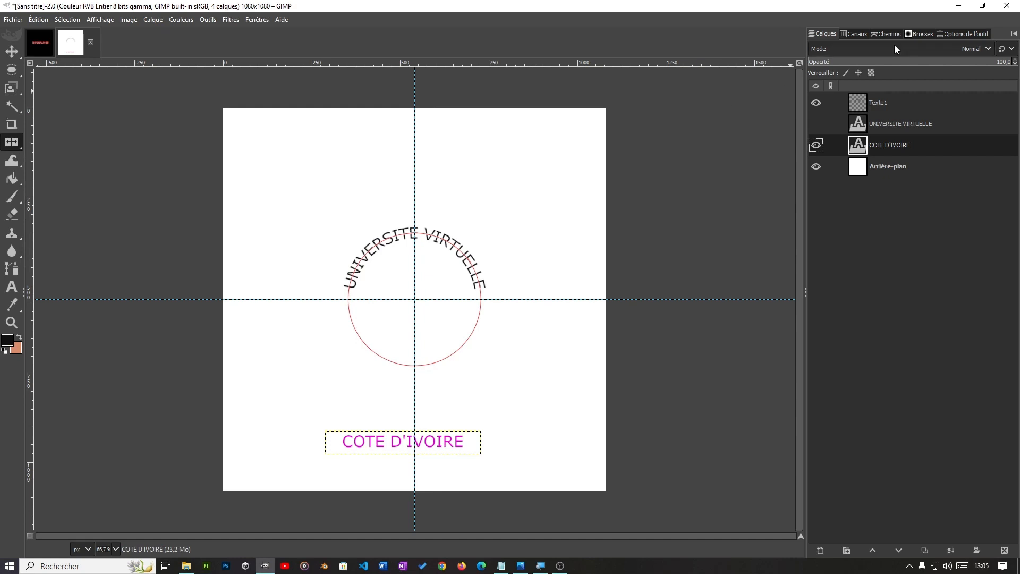
{"action": "left_click", "coordinate": [957, 34]}
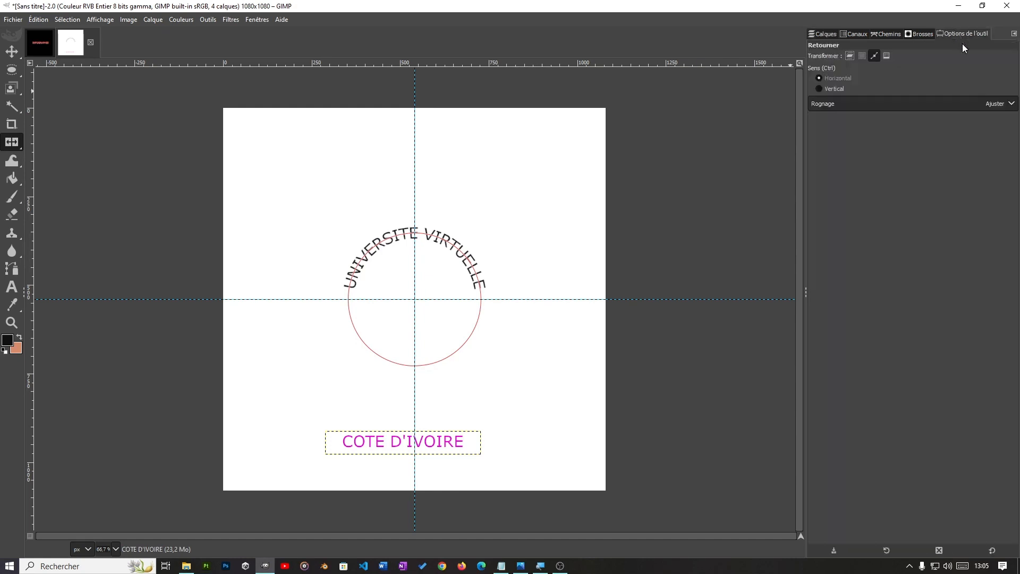
{"action": "left_click", "coordinate": [848, 58]}
{"action": "left_click", "coordinate": [873, 55]}
{"action": "left_click", "coordinate": [850, 55]}
{"action": "mouse_move", "coordinate": [12, 141]}
Step: Create a transparent 1080 × 1080 px layer named Texte2 directly above the COTE D'IVOIRE layer
{"action": "left_click", "coordinate": [824, 32]}
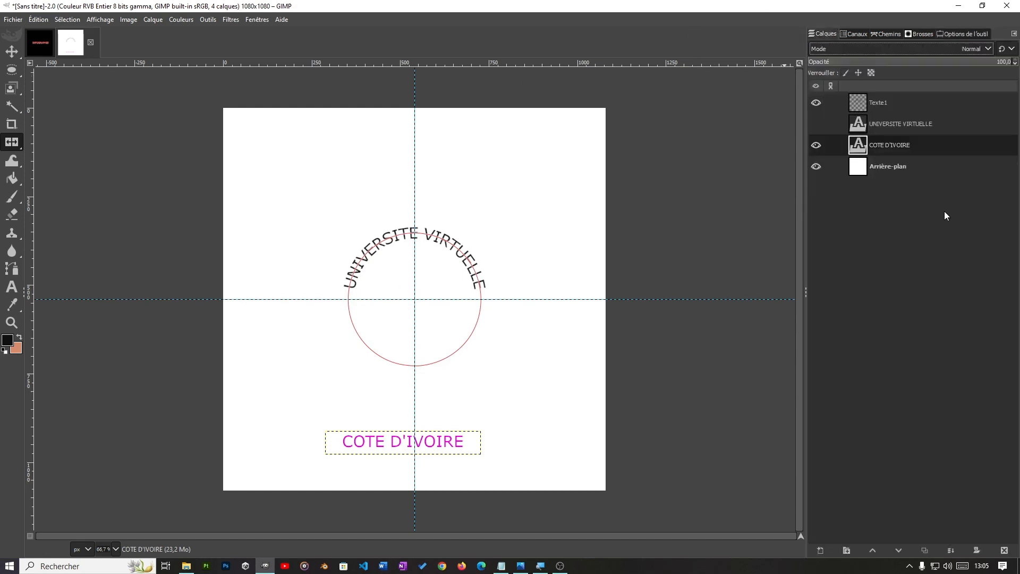
{"action": "left_click", "coordinate": [820, 550]}
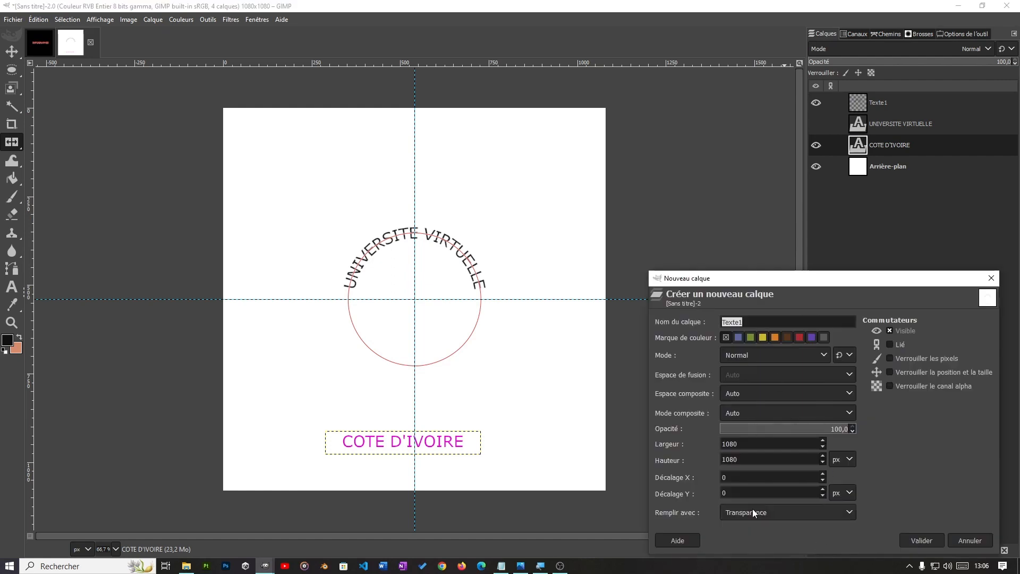
{"action": "left_click", "coordinate": [752, 322]}
{"action": "left_click", "coordinate": [924, 539]}
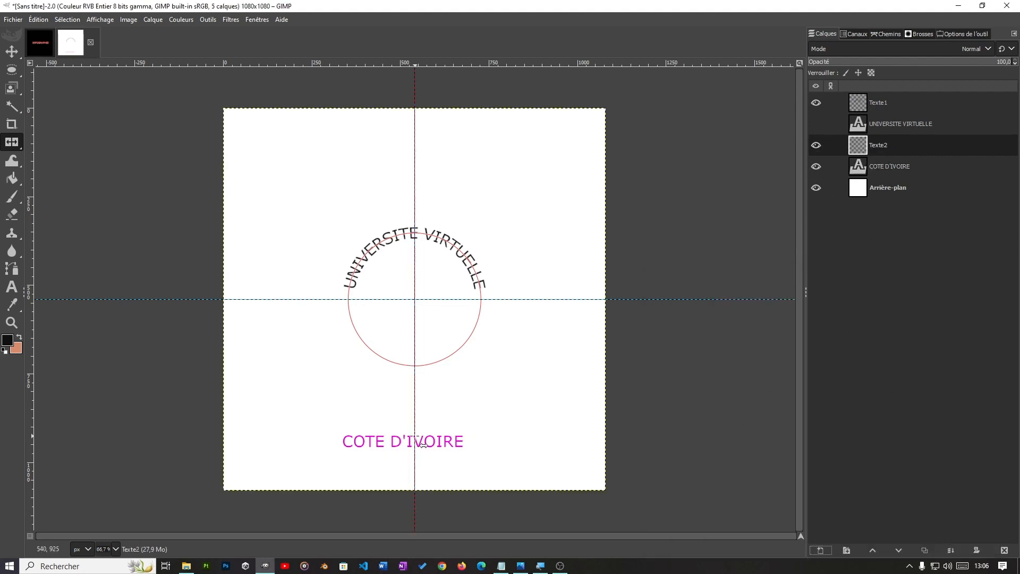
Step: Lay the COTE D'IVOIRE text along the flipped circle path
{"action": "left_click", "coordinate": [903, 168]}
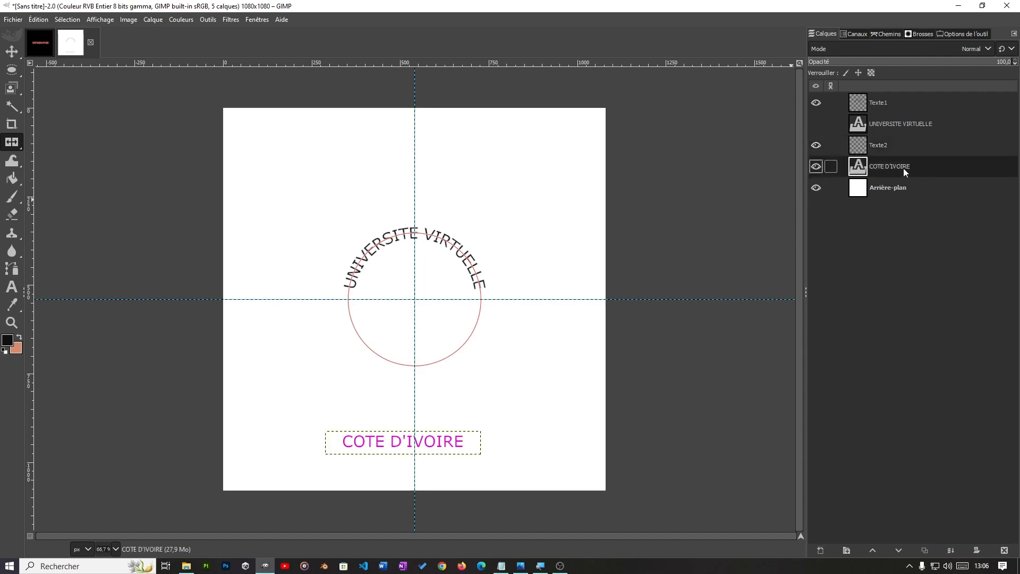
{"action": "right_click", "coordinate": [903, 168]}
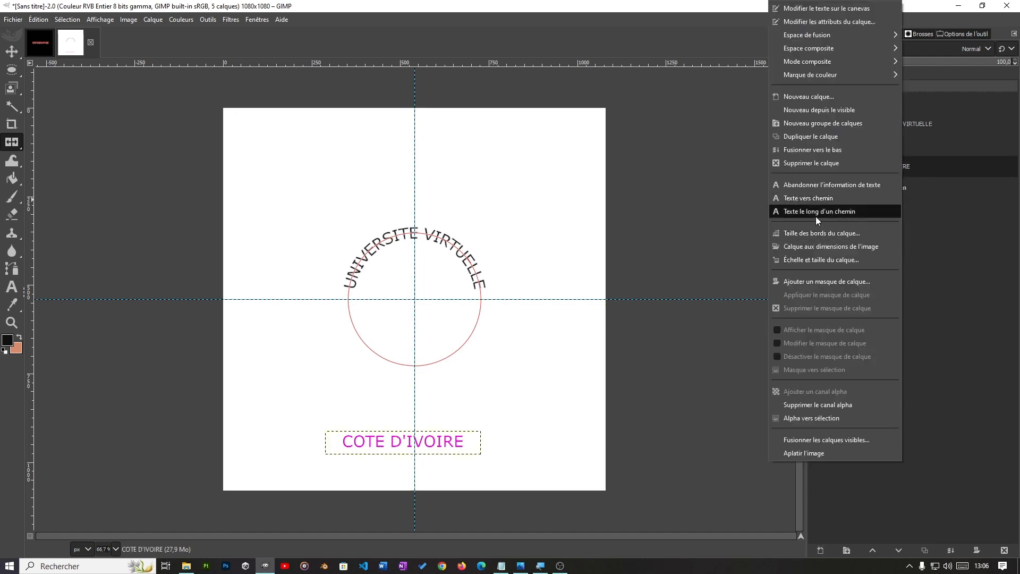
{"action": "left_click", "coordinate": [800, 217]}
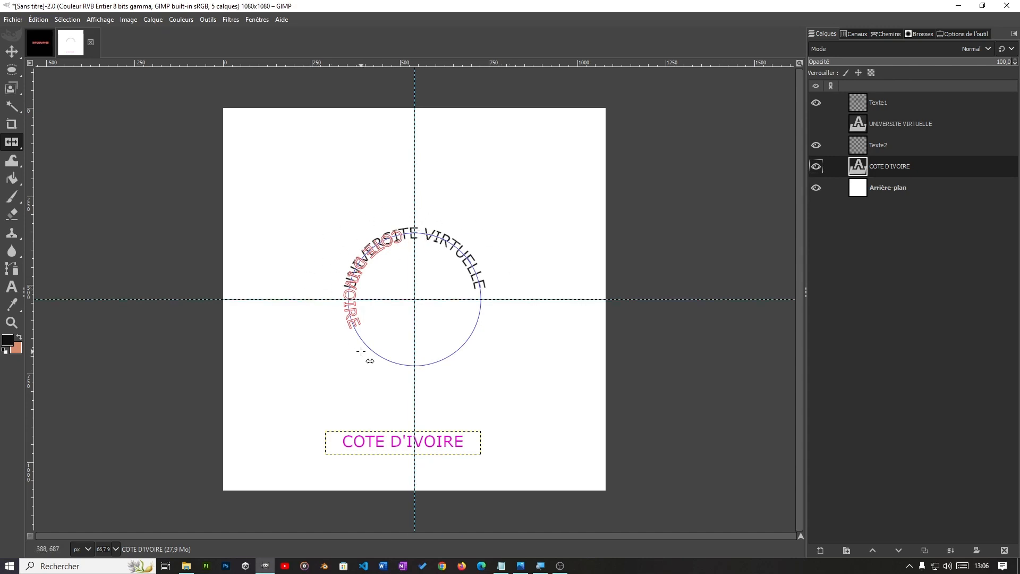
Step: Try to select the curved COTE D'IVOIRE path and fill it with the foreground colour on the text layer, and undo the attempt
{"action": "left_click", "coordinate": [885, 34]}
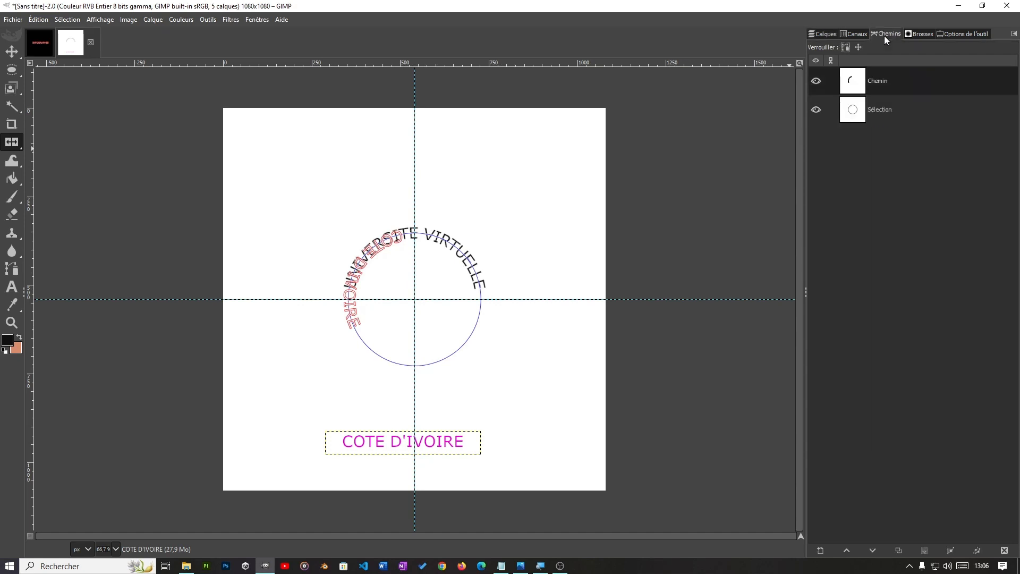
{"action": "right_click", "coordinate": [939, 80]}
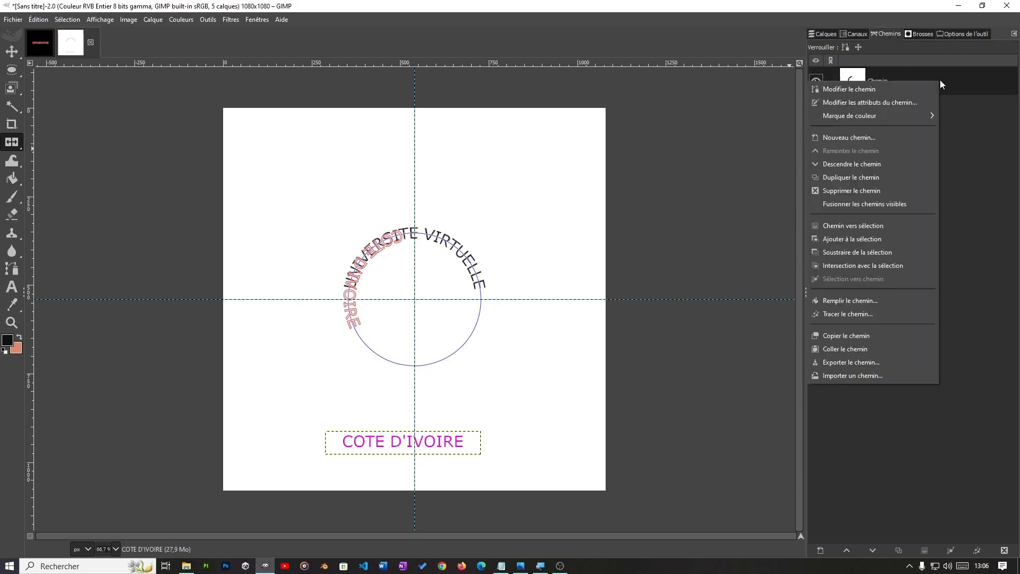
{"action": "left_click", "coordinate": [864, 227]}
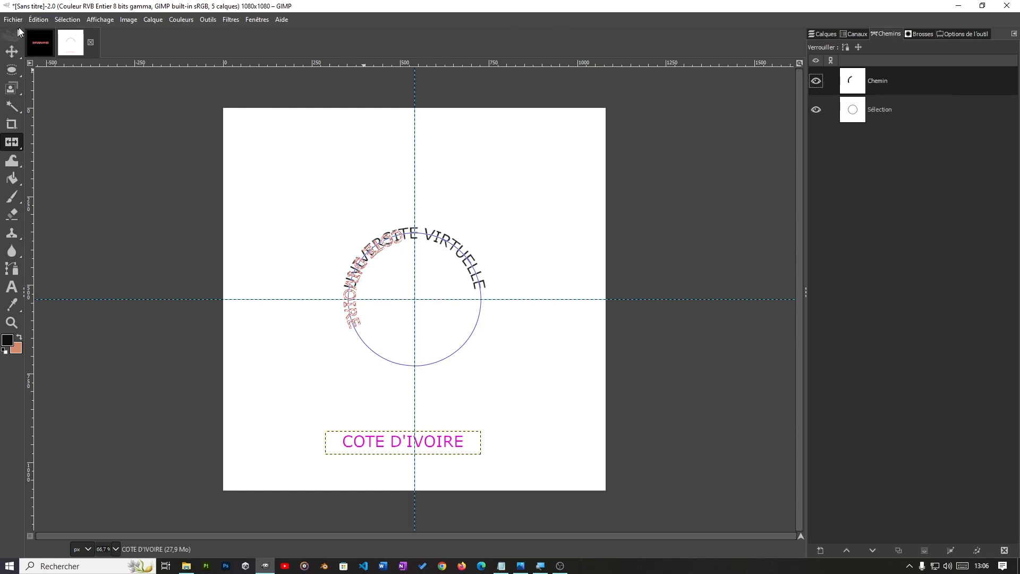
{"action": "left_click", "coordinate": [36, 20]}
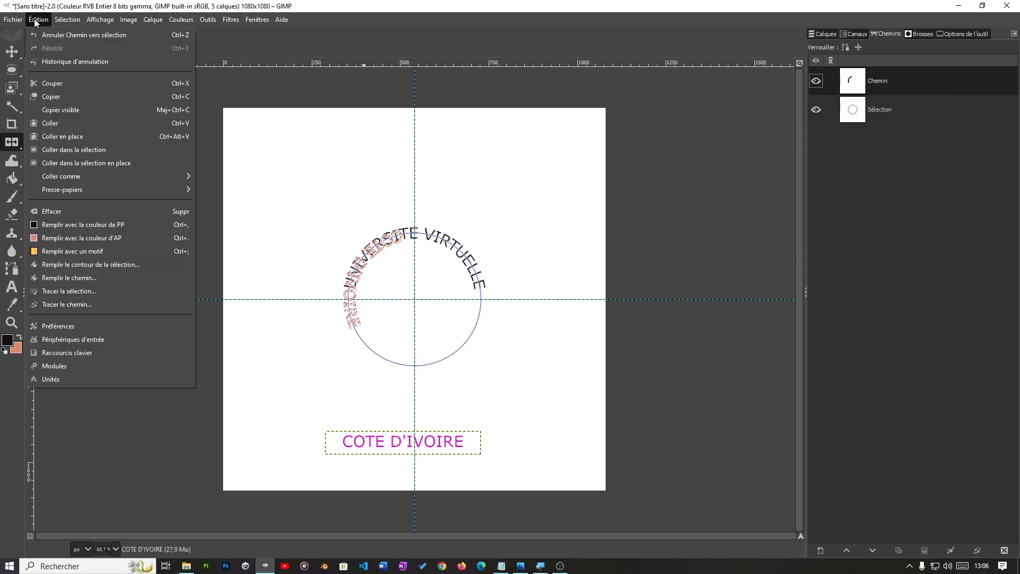
{"action": "left_click", "coordinate": [85, 224]}
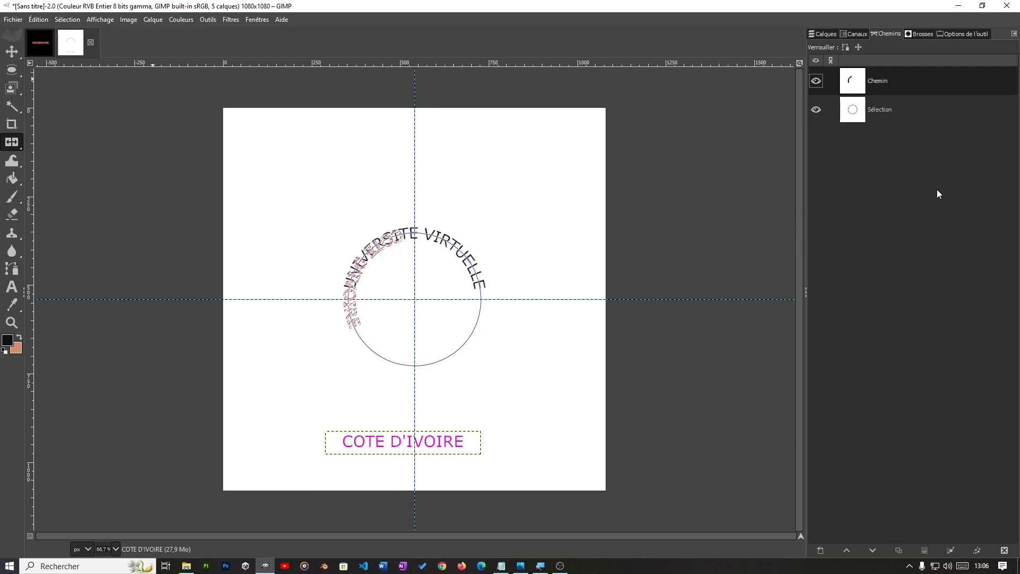
{"action": "left_click", "coordinate": [824, 34]}
{"action": "left_click", "coordinate": [889, 148]}
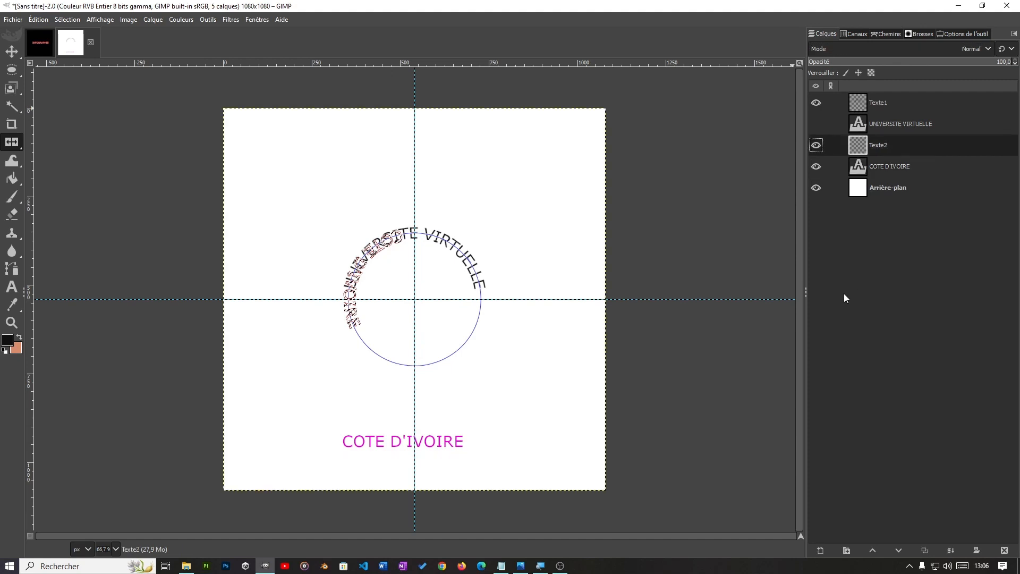
{"action": "key", "text": "ctrl+z"}
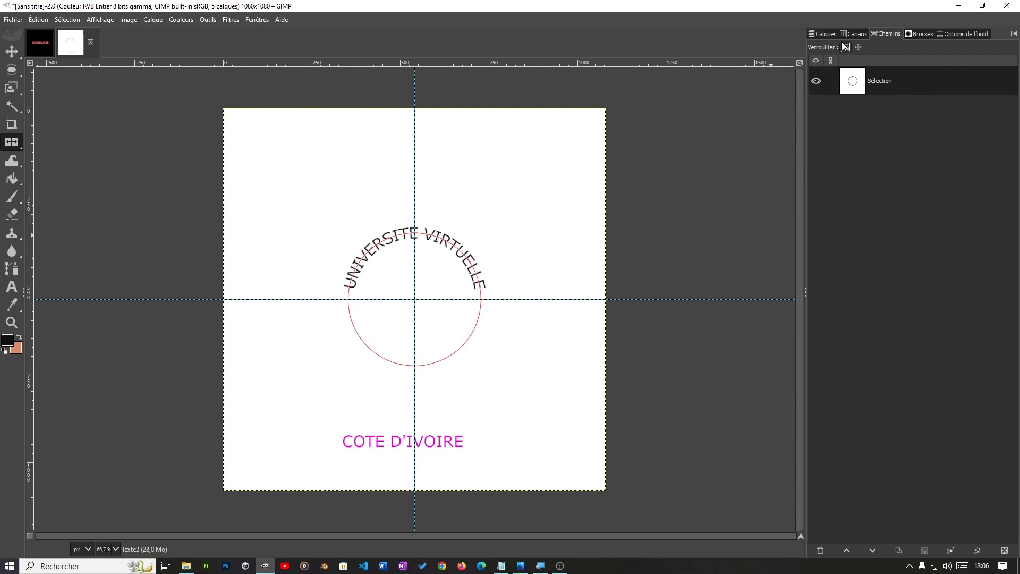
Step: Lay the COTE D'IVOIRE text along the circle path again from its text layer
{"action": "left_click", "coordinate": [823, 33]}
{"action": "left_click", "coordinate": [890, 168]}
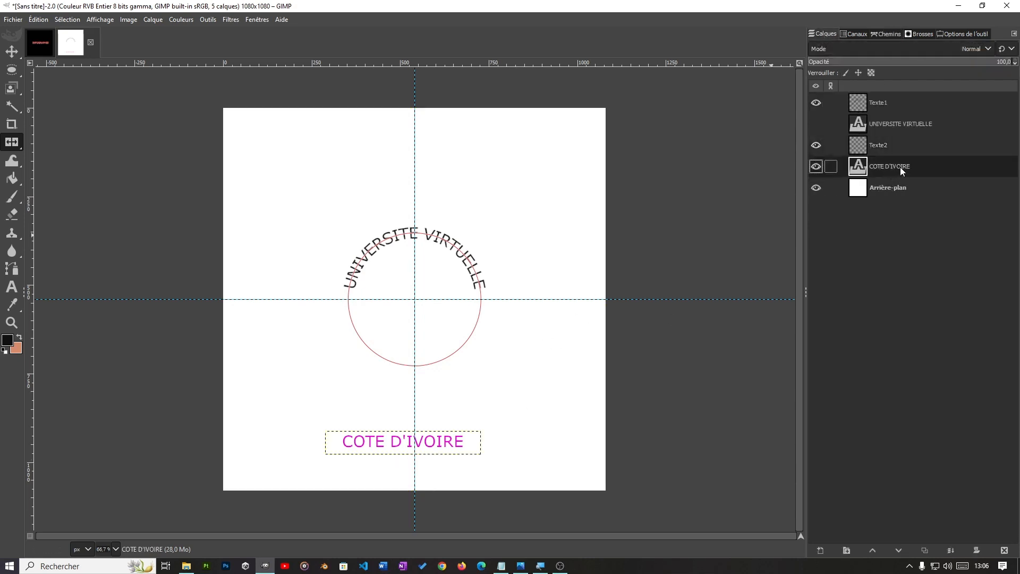
{"action": "right_click", "coordinate": [900, 166]}
{"action": "left_click", "coordinate": [838, 212]}
Step: Convert the curved COTE D'IVOIRE path to a selection and fill it with the black foreground colour on the Texte2 layer
{"action": "left_click", "coordinate": [881, 147]}
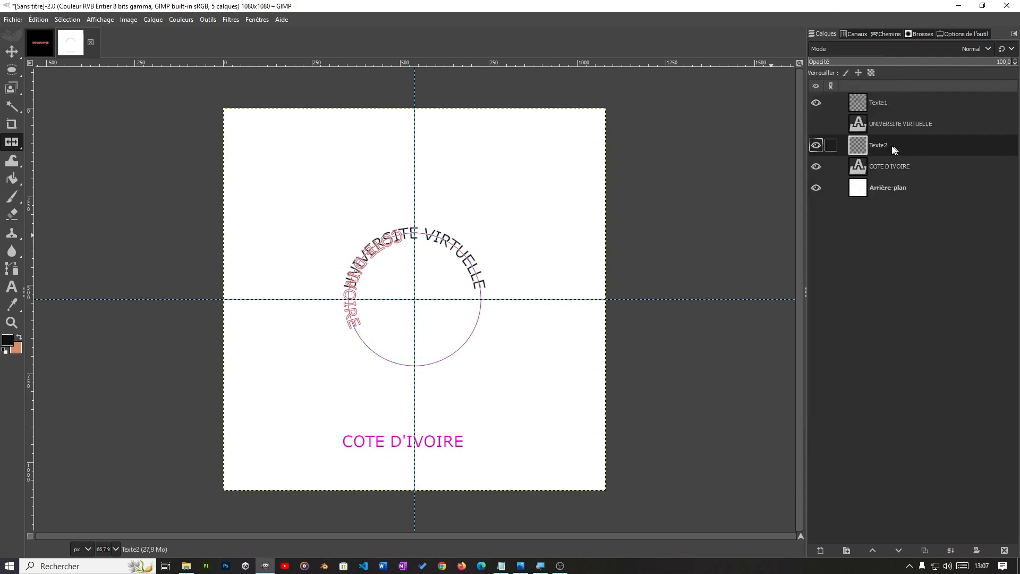
{"action": "left_click", "coordinate": [887, 31]}
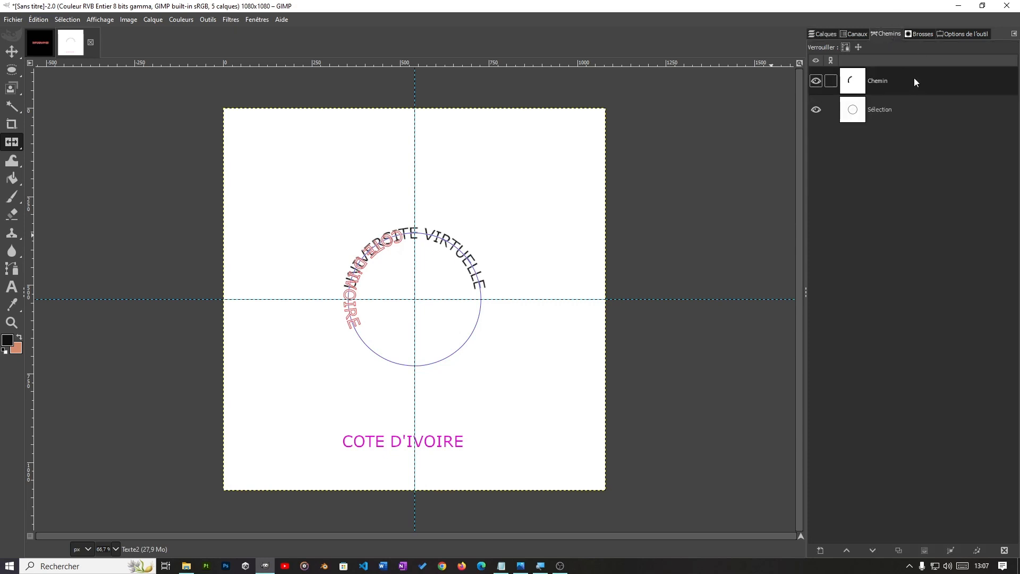
{"action": "right_click", "coordinate": [914, 78]}
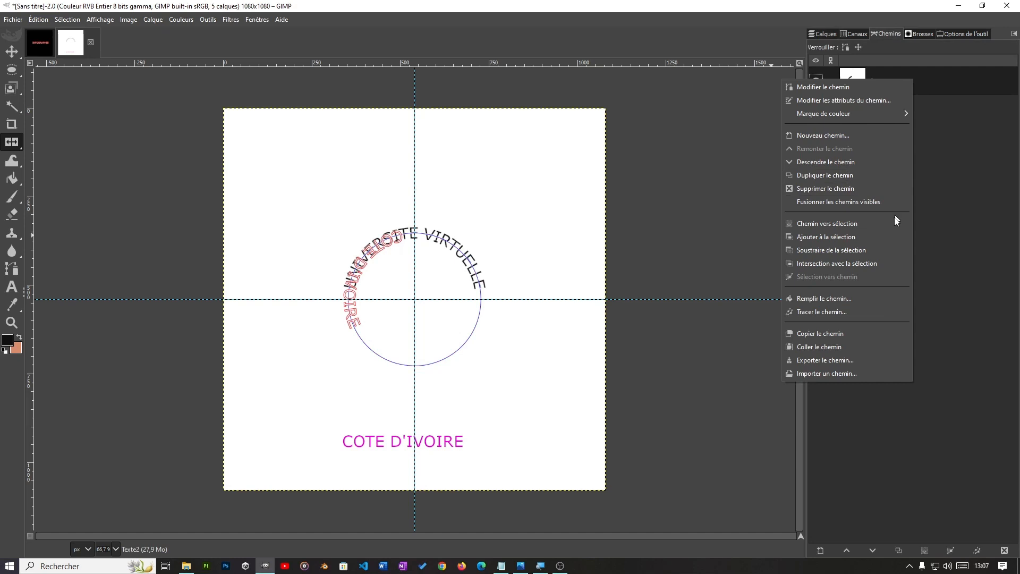
{"action": "left_click", "coordinate": [872, 228]}
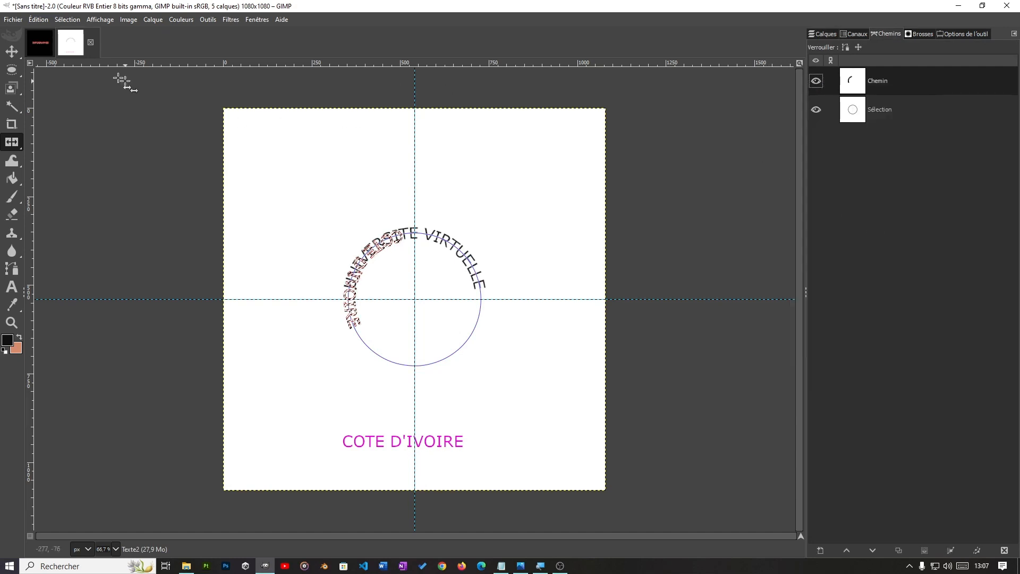
{"action": "left_click", "coordinate": [36, 20]}
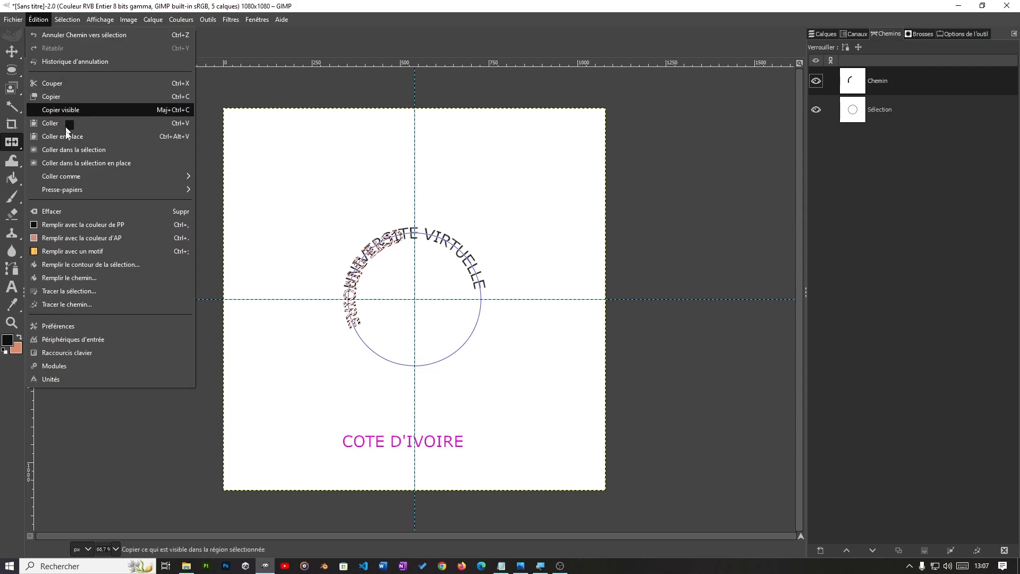
{"action": "left_click", "coordinate": [103, 225]}
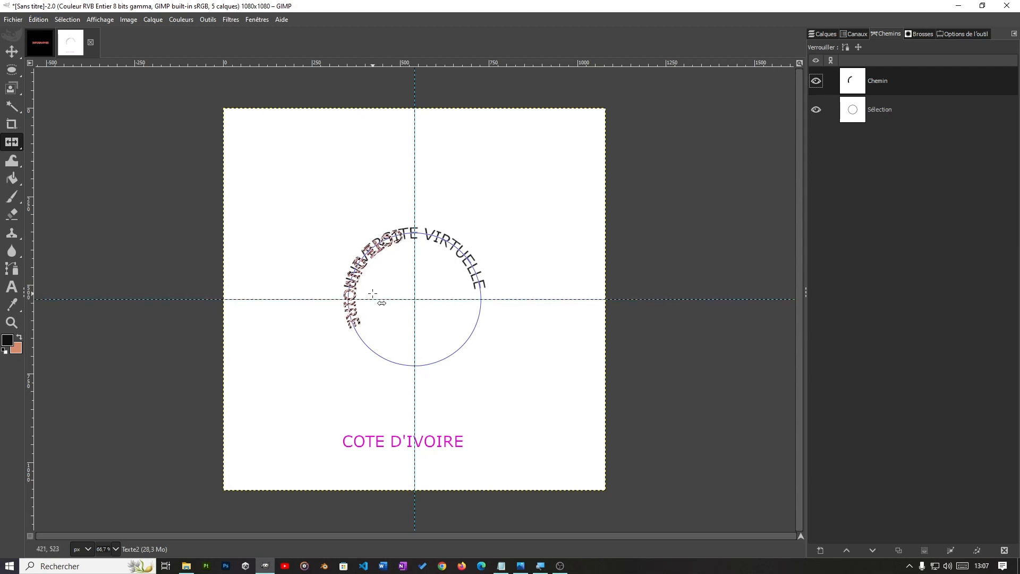
Step: Delete the curved COTE D'IVOIRE text path and clear the selection around the filled lettering
{"action": "left_click", "coordinate": [816, 81]}
{"action": "right_click", "coordinate": [929, 81]}
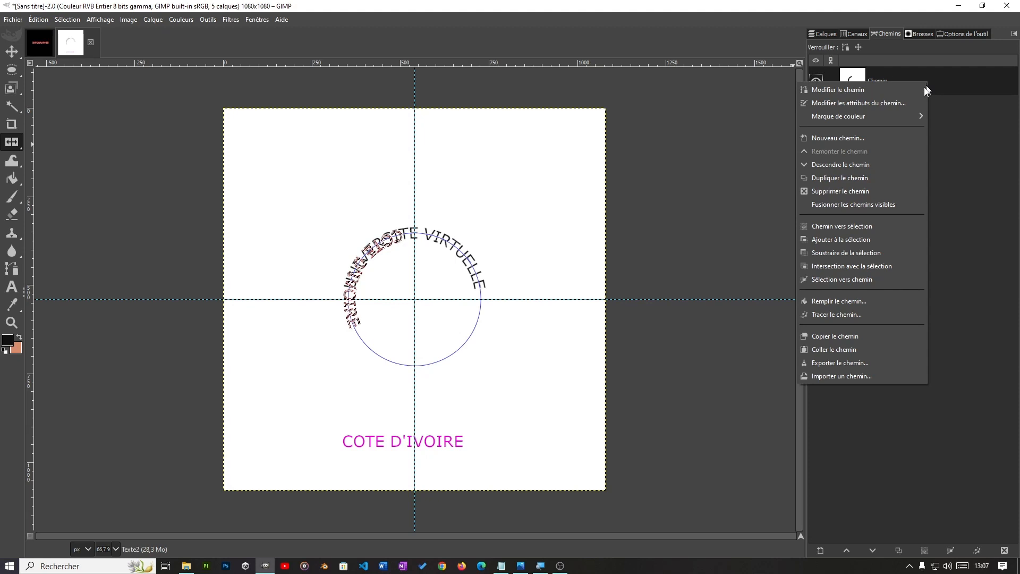
{"action": "left_click", "coordinate": [875, 193]}
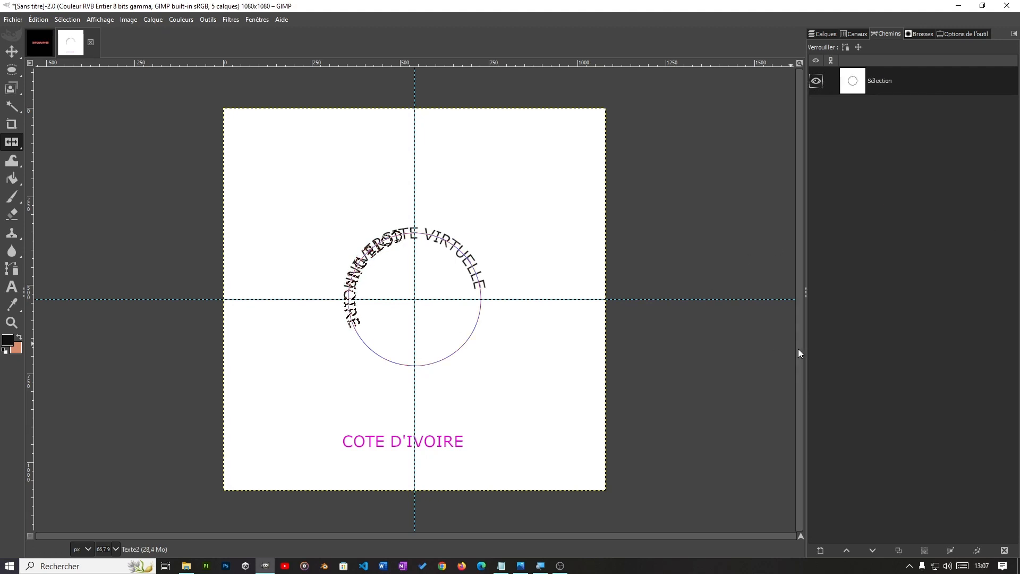
{"action": "left_click", "coordinate": [71, 21]}
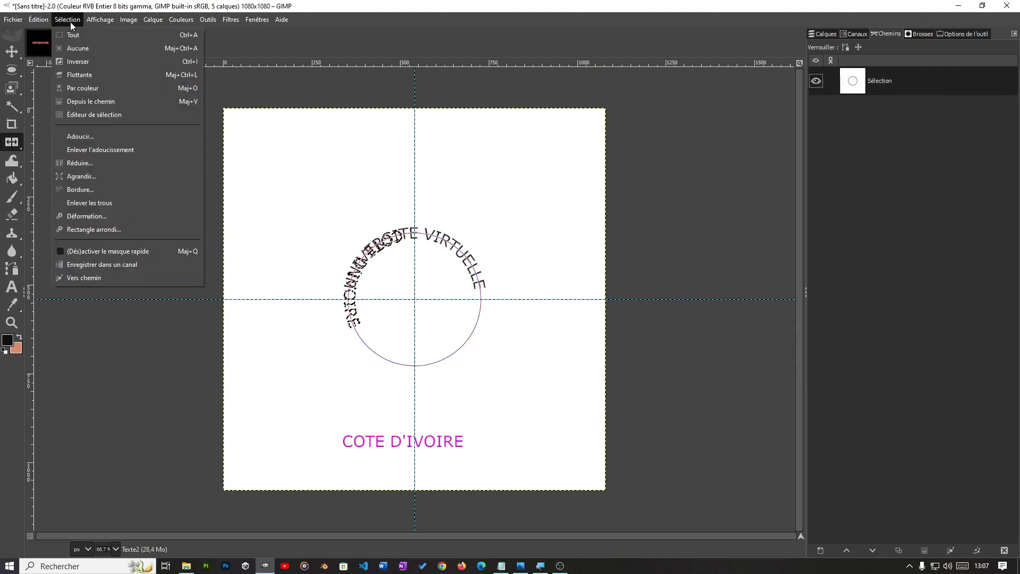
{"action": "left_click", "coordinate": [82, 48]}
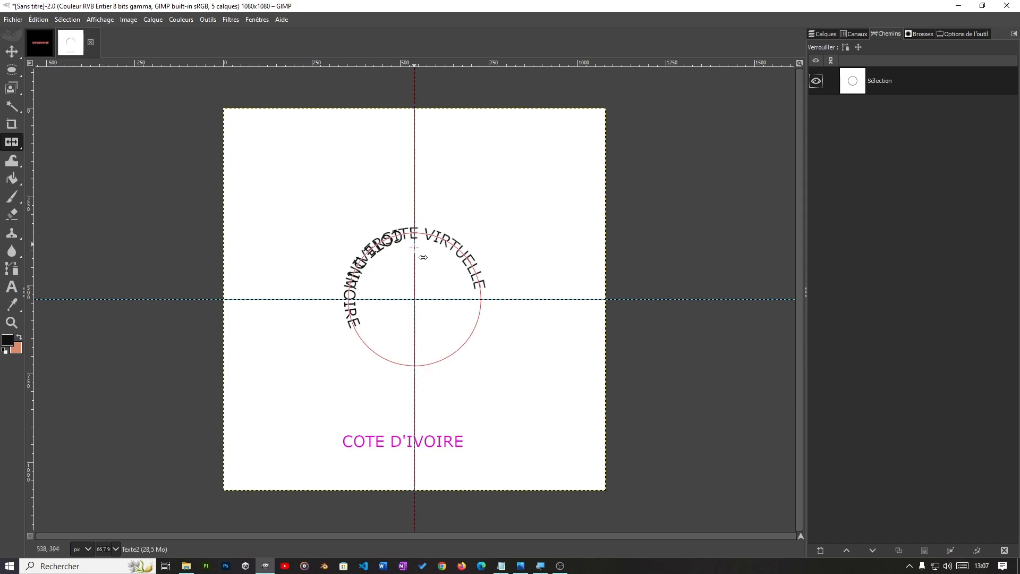
Step: Rotate the Texte2 layer by about -123.10° around the centre at 540, 540 px
{"action": "mouse_move", "coordinate": [8, 147]}
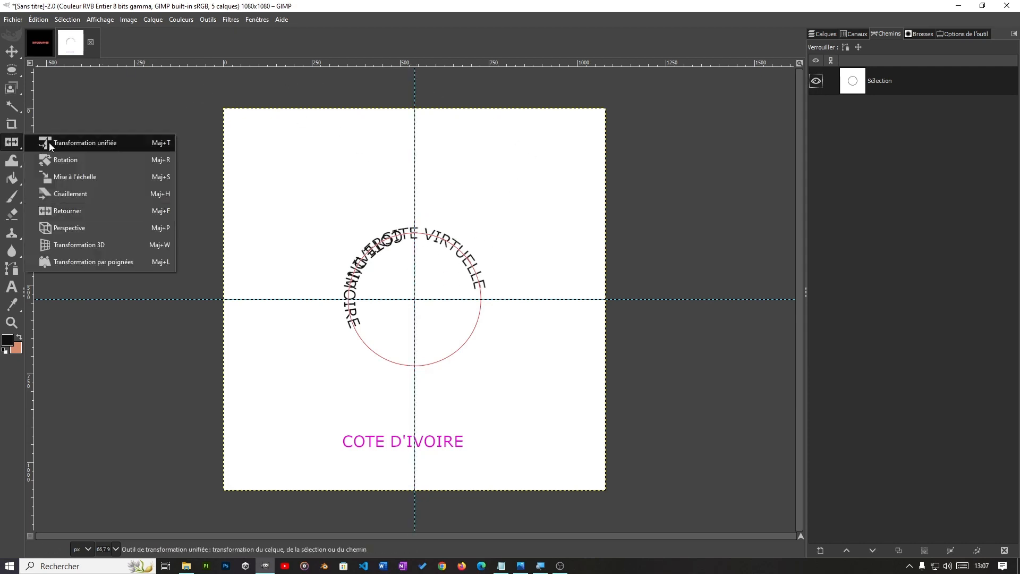
{"action": "left_click", "coordinate": [73, 159]}
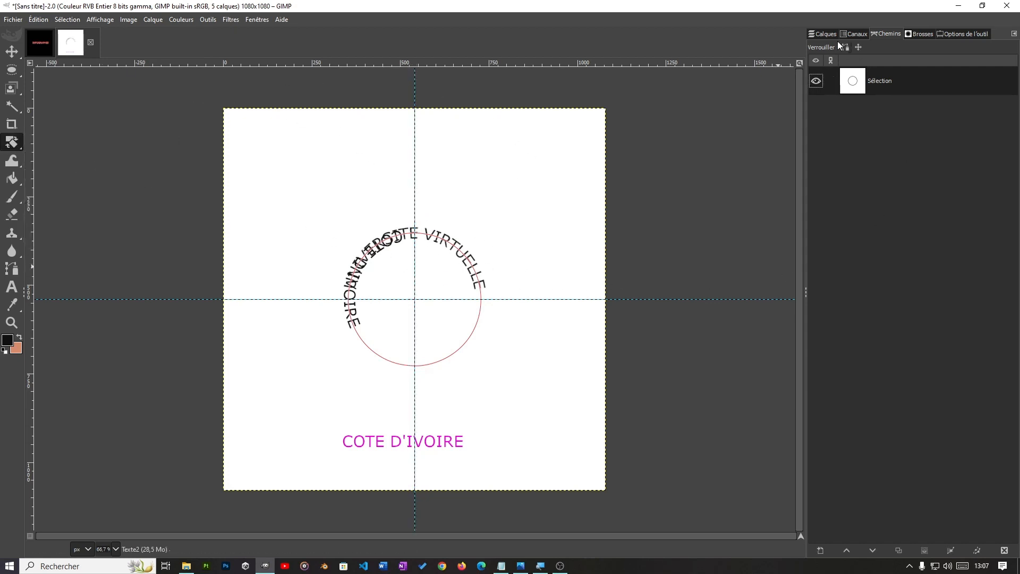
{"action": "left_click", "coordinate": [821, 32]}
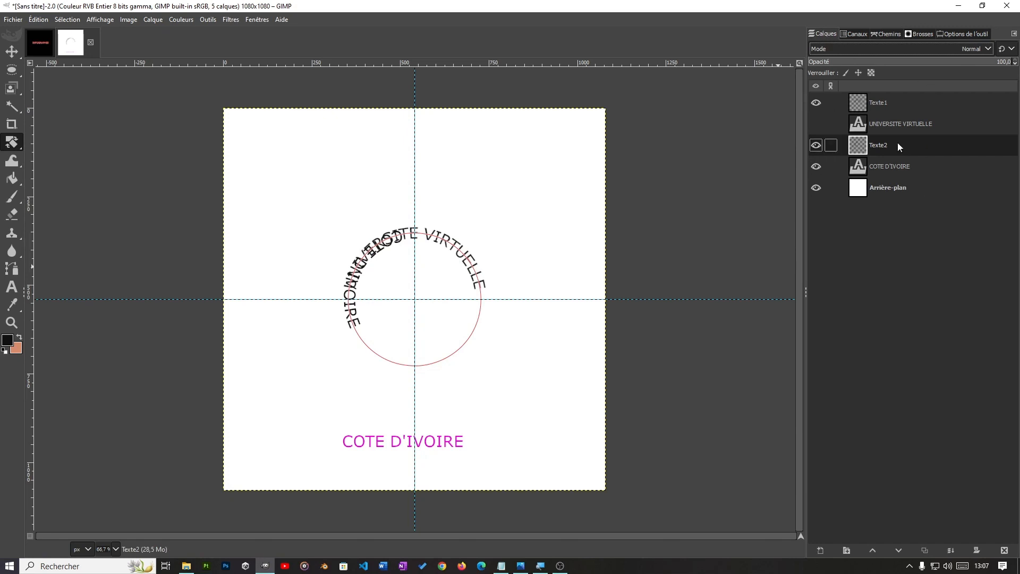
{"action": "left_click_drag", "start_coordinate": [472, 381], "coordinate": [481, 132]}
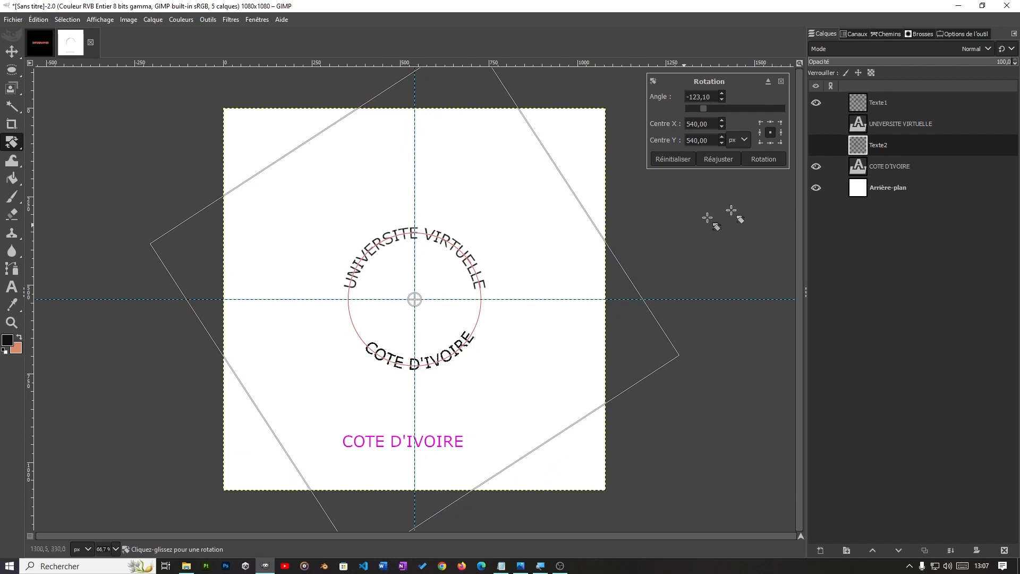
{"action": "left_click", "coordinate": [758, 160]}
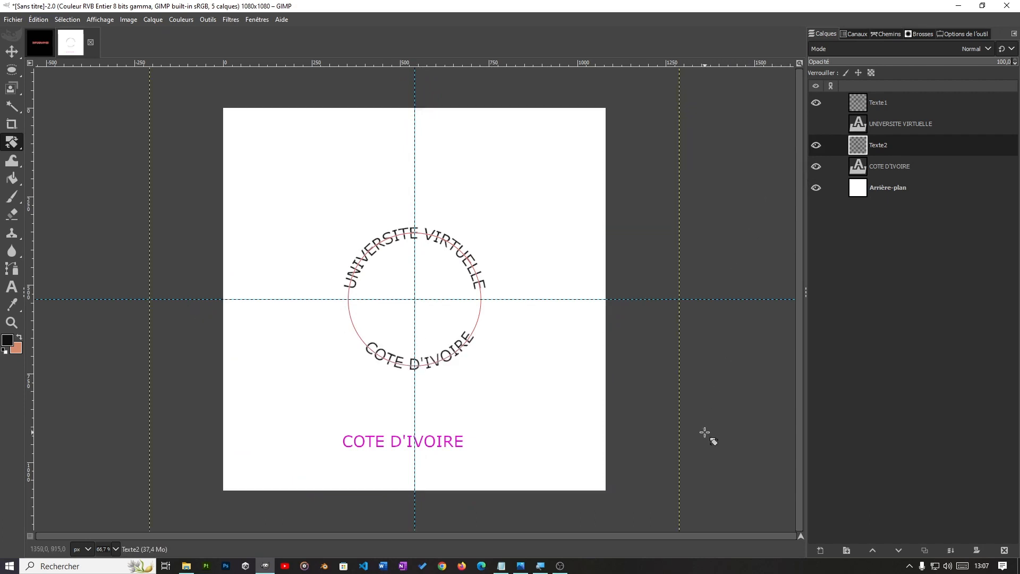
Step: Hide the original COTE D'IVOIRE text layer and delete the Sélection circle path
{"action": "left_click", "coordinate": [906, 166]}
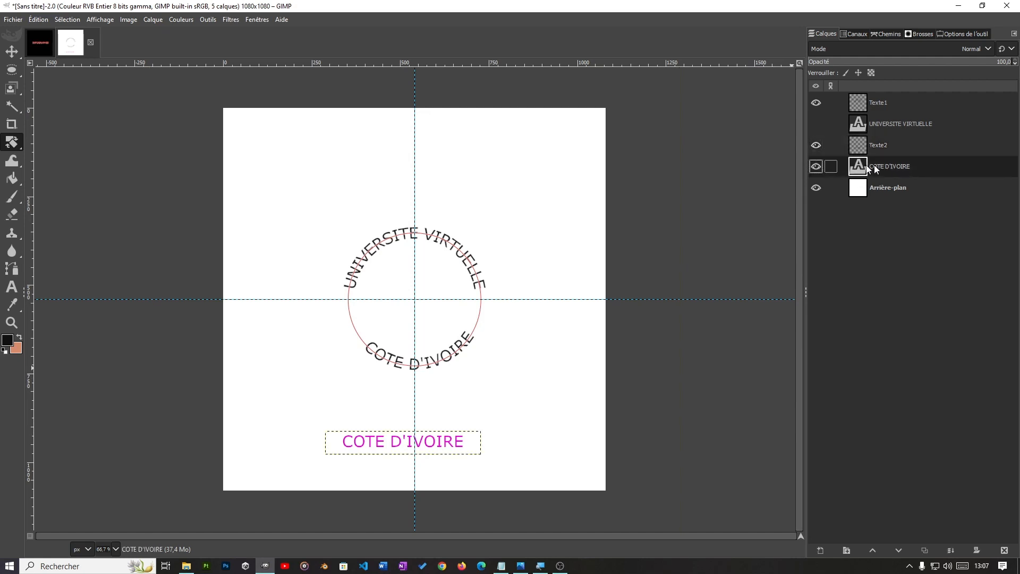
{"action": "left_click", "coordinate": [815, 166]}
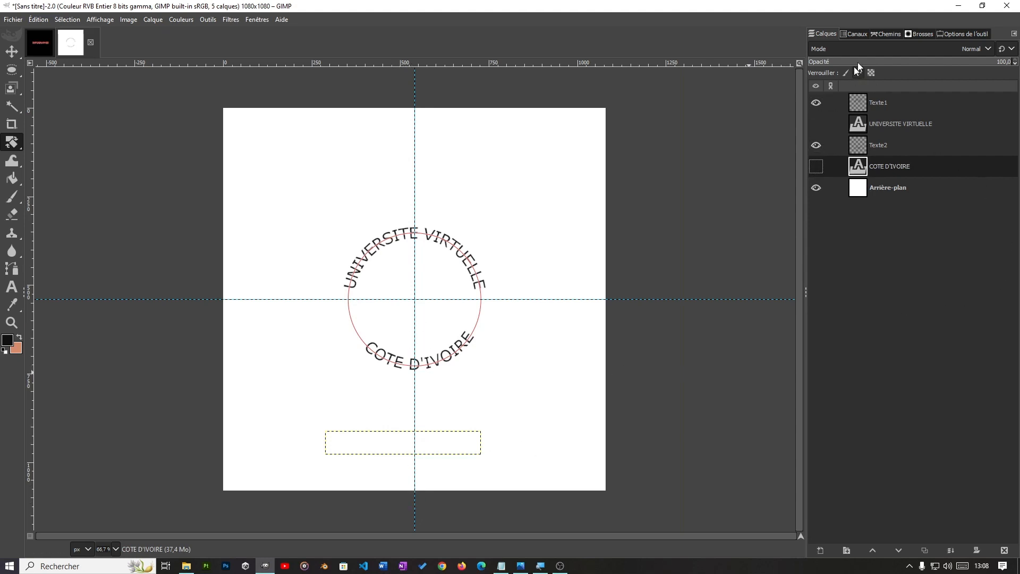
{"action": "left_click", "coordinate": [888, 34]}
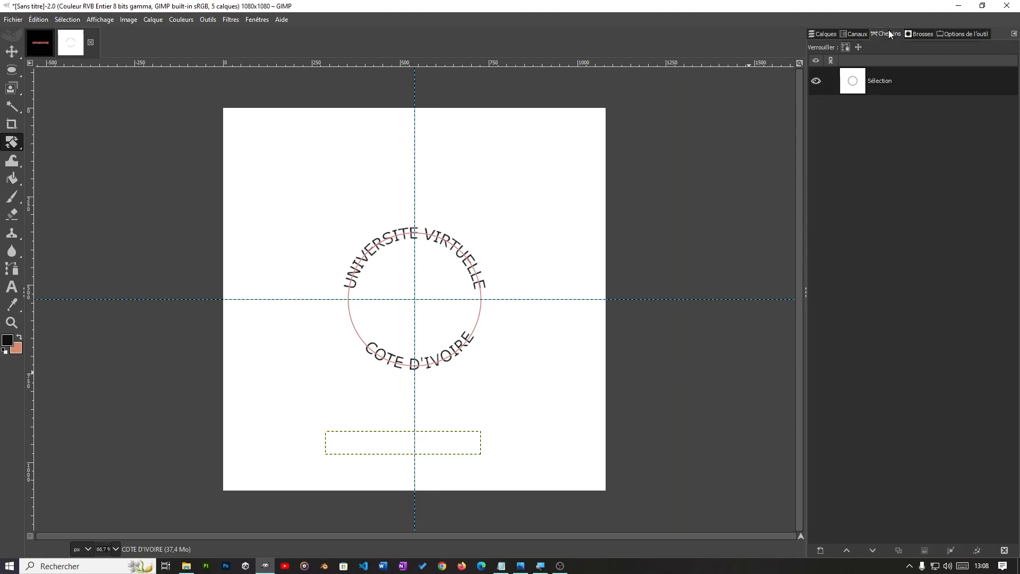
{"action": "left_click", "coordinate": [816, 81]}
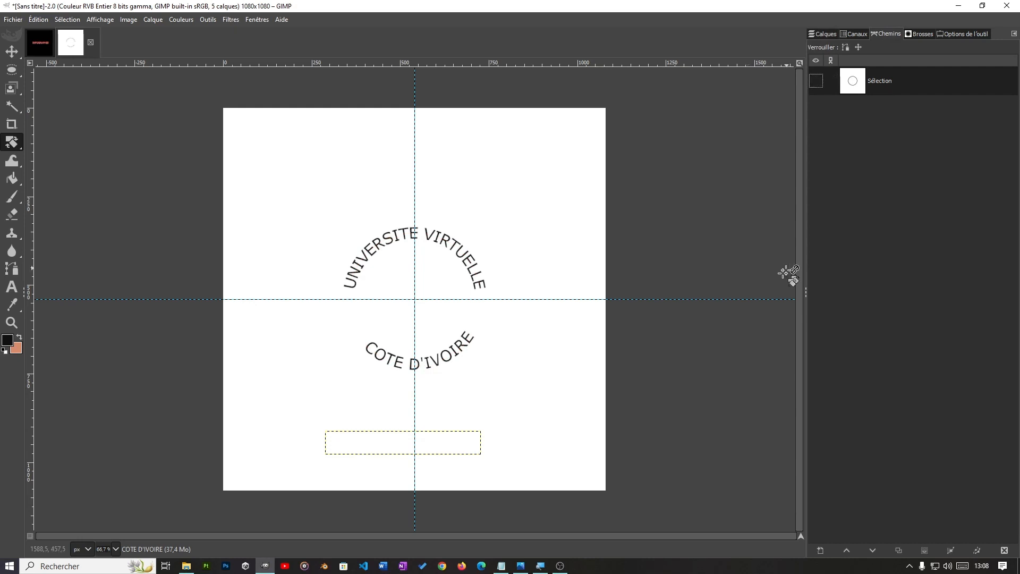
{"action": "right_click", "coordinate": [933, 74]}
{"action": "left_click", "coordinate": [865, 188]}
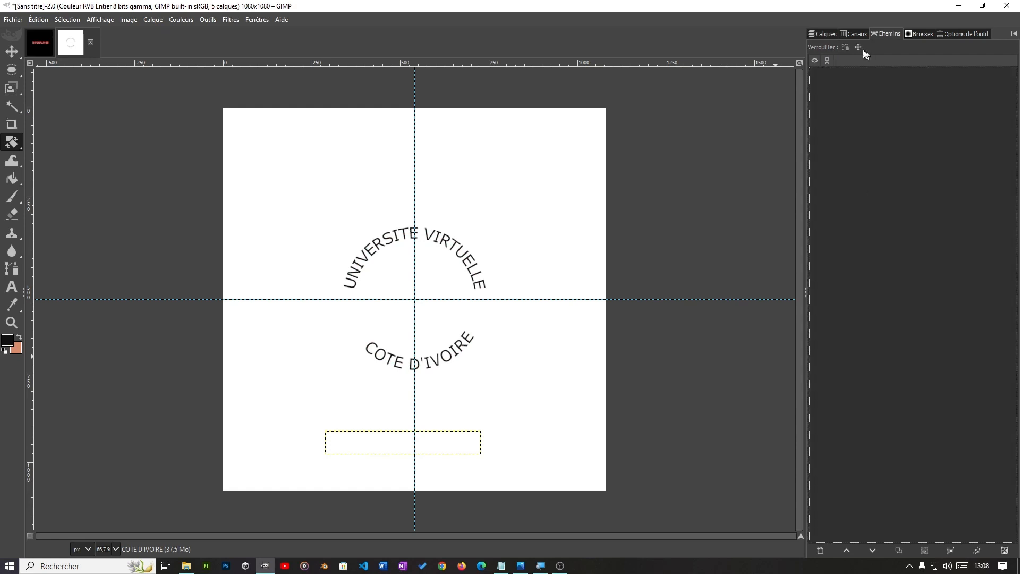
Step: Delete the original UNIVERSITE VIRTUELLE and COTE D'IVOIRE text layers, keeping Texte1, Texte2 and Arrière-plan
{"action": "left_click", "coordinate": [818, 33]}
{"action": "left_click", "coordinate": [894, 126]}
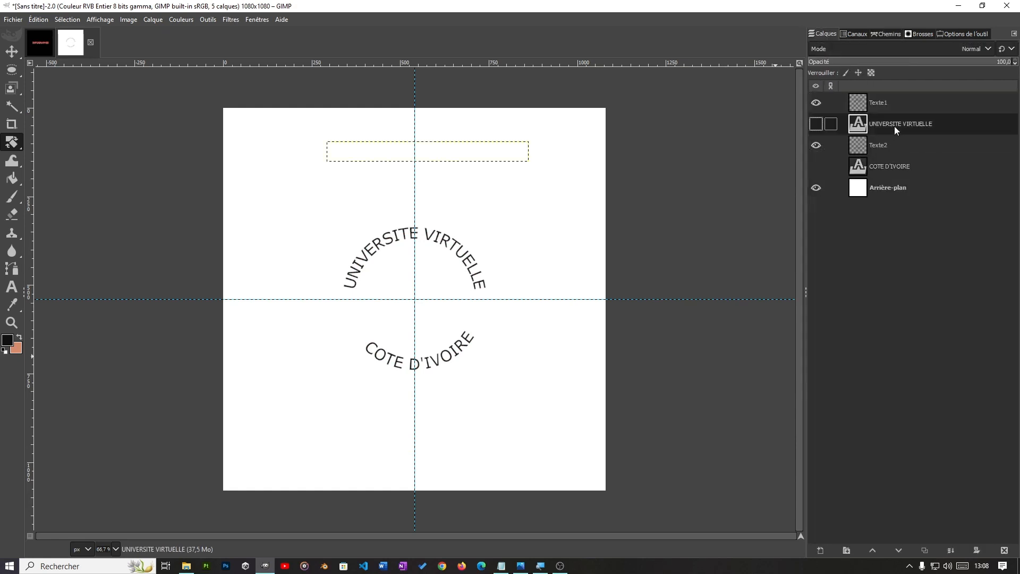
{"action": "right_click", "coordinate": [907, 122]}
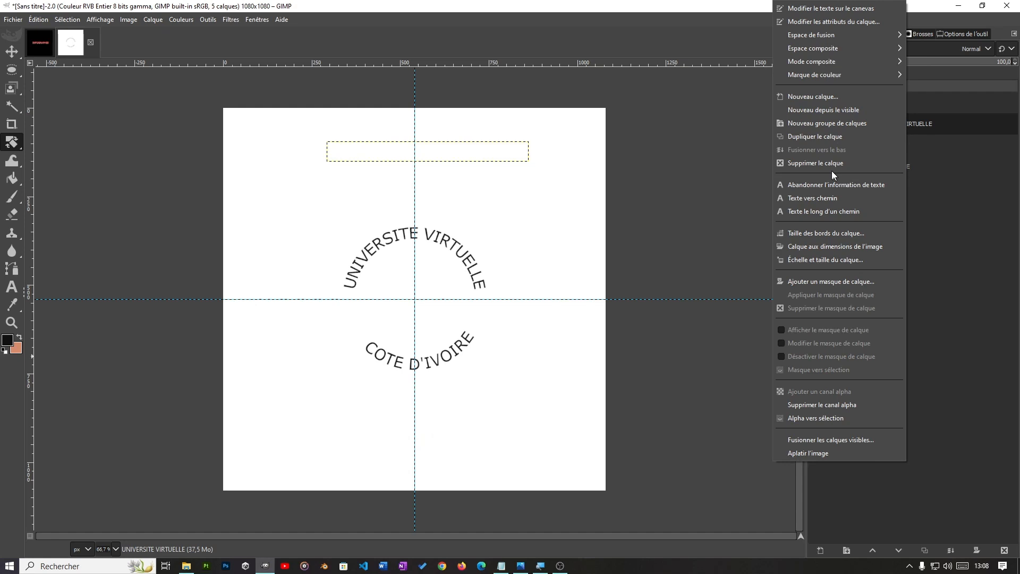
{"action": "left_click", "coordinate": [829, 163]}
{"action": "left_click", "coordinate": [896, 149]}
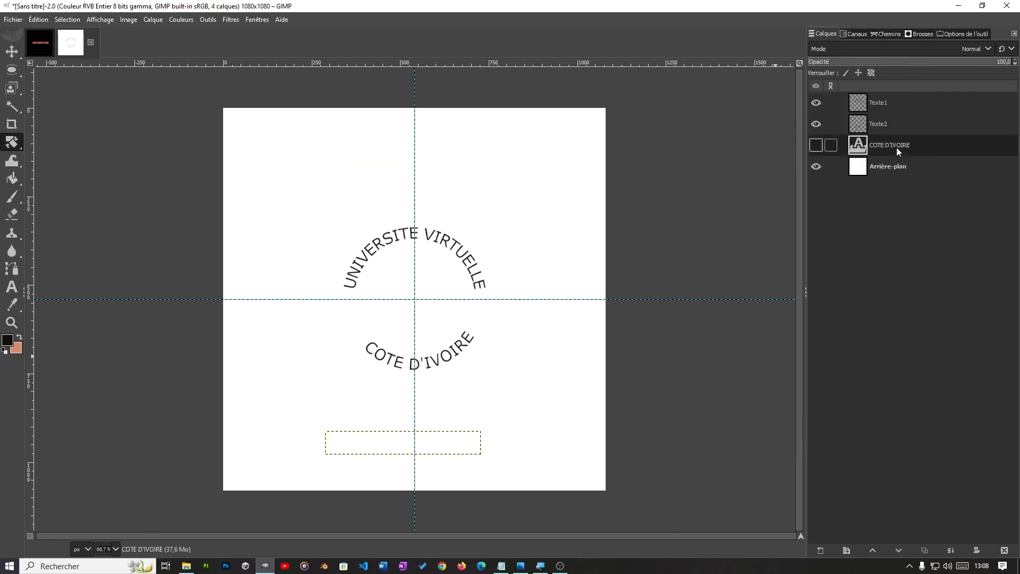
{"action": "right_click", "coordinate": [896, 149]}
{"action": "left_click", "coordinate": [799, 164]}
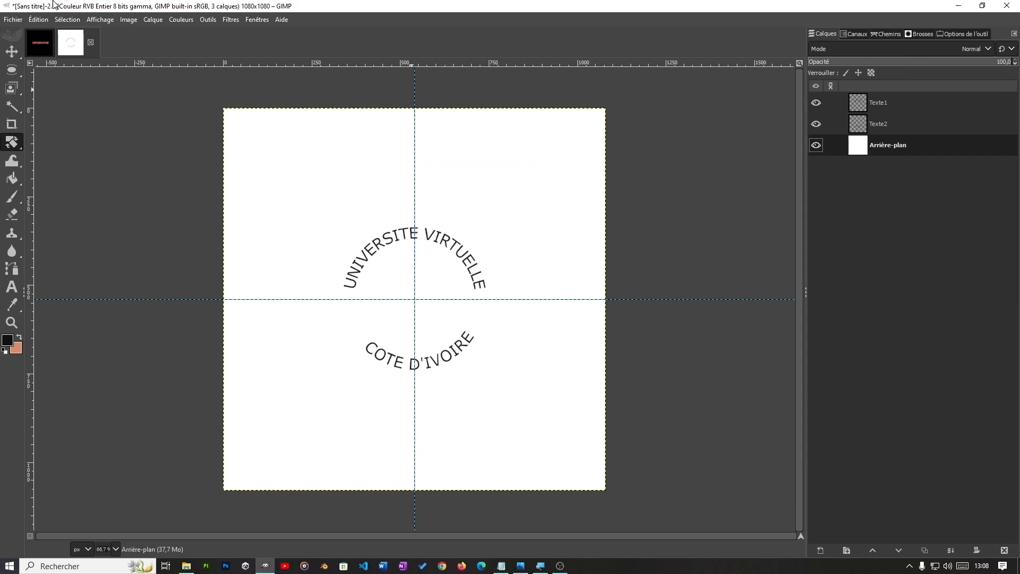
{"action": "left_click", "coordinate": [128, 19]}
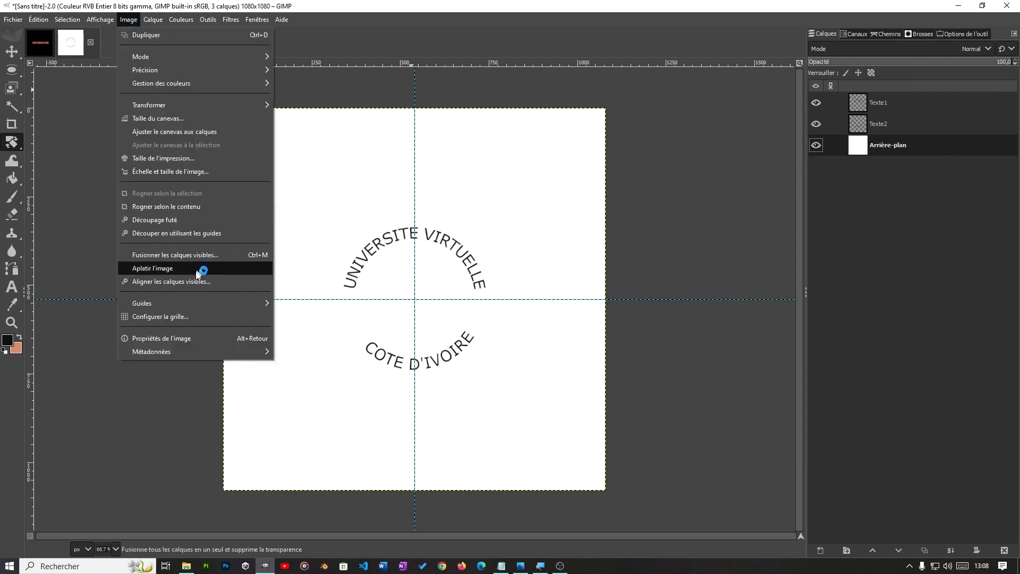
{"action": "mouse_move", "coordinate": [181, 306]}
{"action": "left_click", "coordinate": [333, 309]}
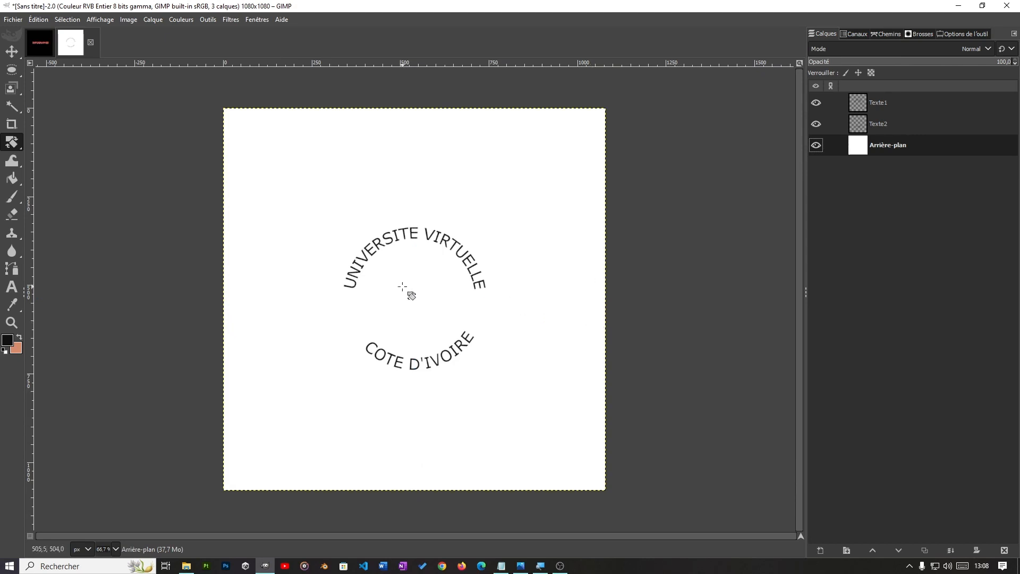
{"action": "key", "text": "ctrl+z"}
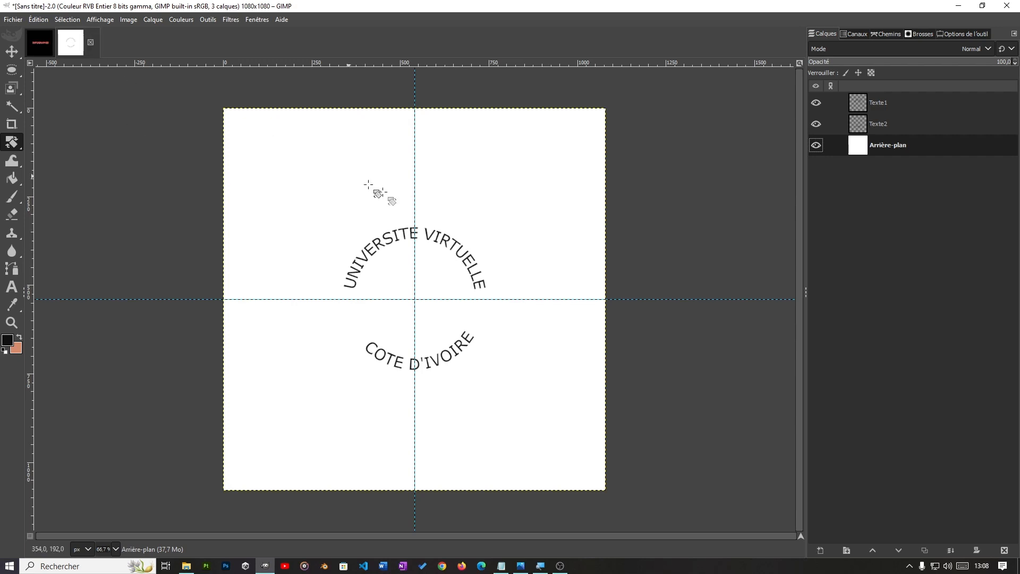
Step: Draw a circular selection centred on the guide intersection at 540, 540 px, just large enough to enclose both curved texts
{"action": "mouse_move", "coordinate": [12, 71]}
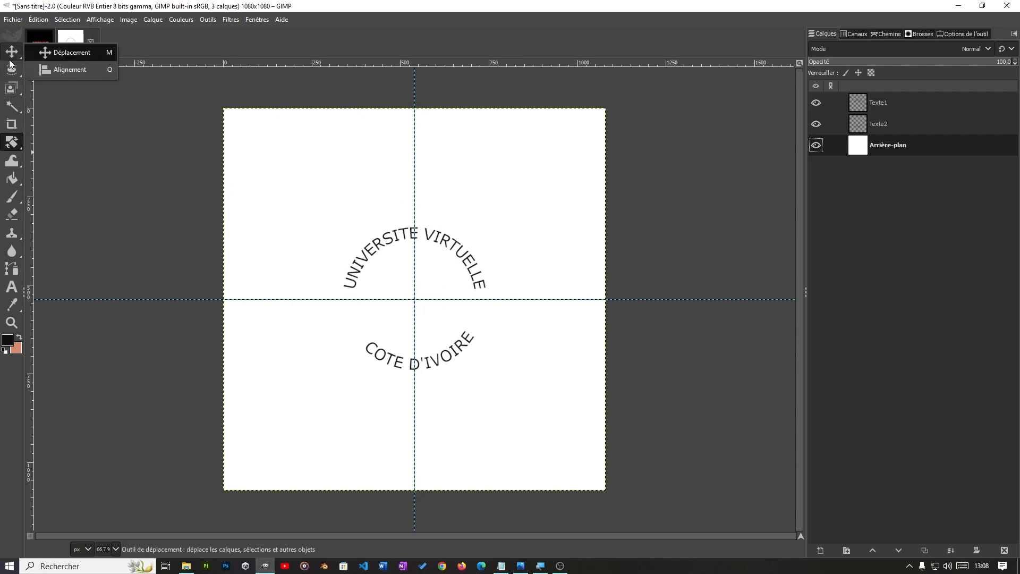
{"action": "left_click", "coordinate": [63, 87]}
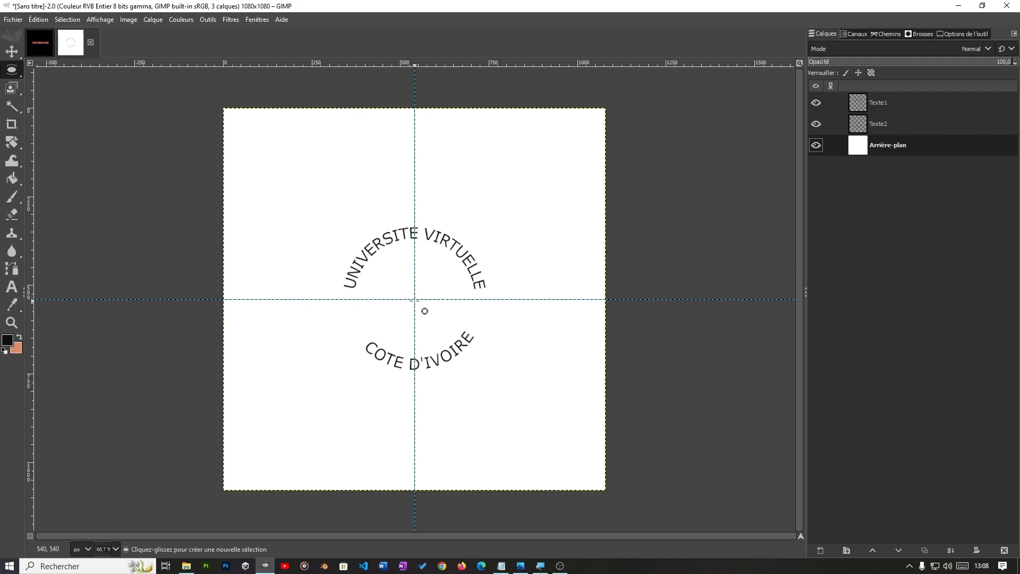
{"action": "left_click_drag", "start_coordinate": [415, 299], "coordinate": [495, 381]}
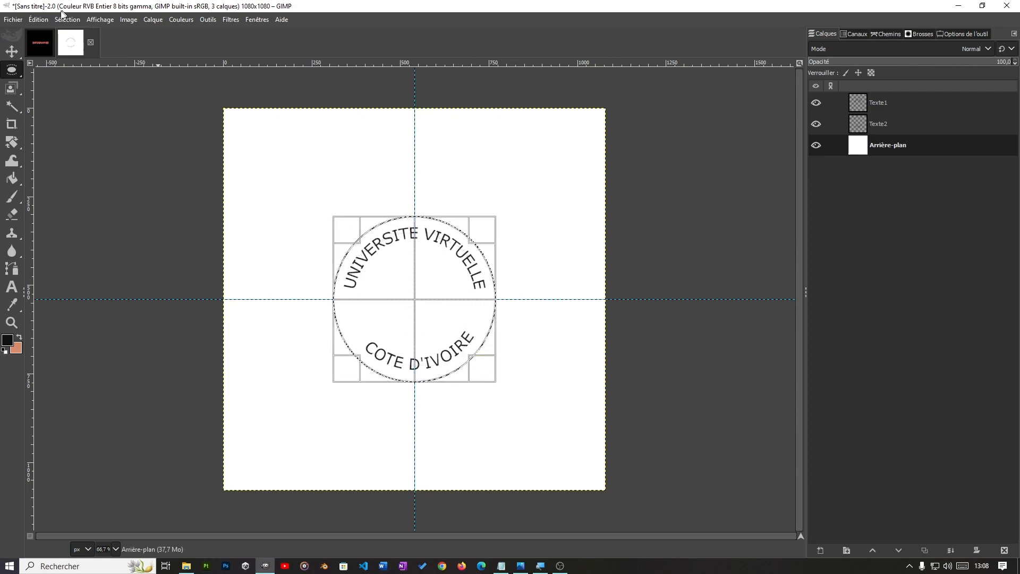
Step: Stroke the outer circular selection on the Arrière-plan layer with a solid 4 px line and clear the selection
{"action": "left_click", "coordinate": [47, 20]}
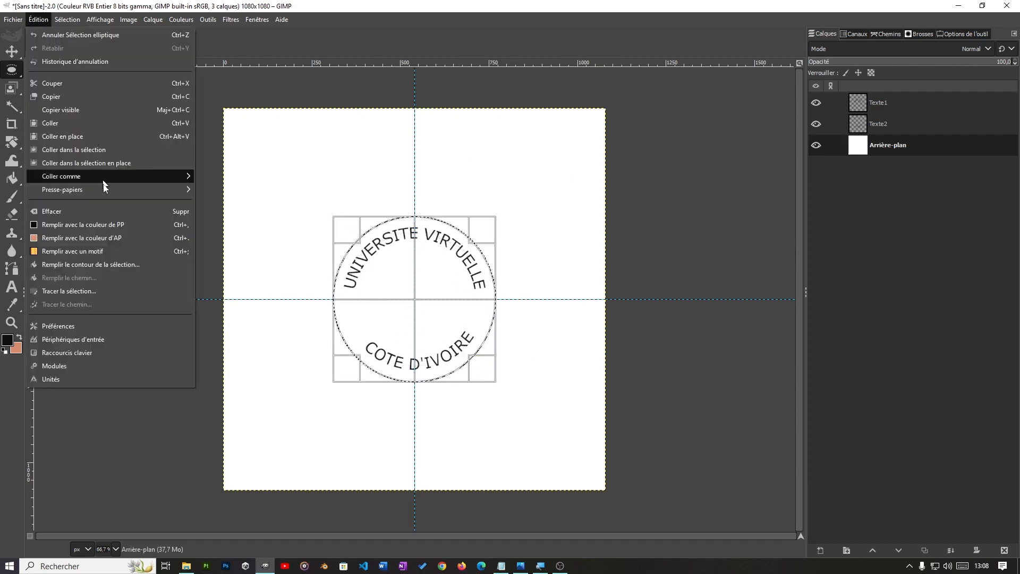
{"action": "left_click", "coordinate": [65, 291]}
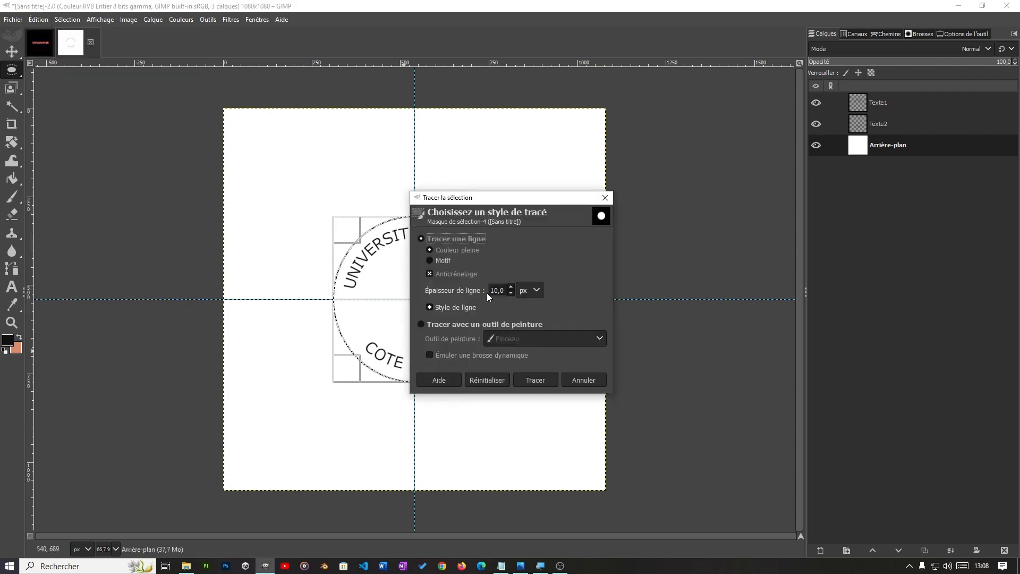
{"action": "left_click", "coordinate": [510, 294]}
{"action": "left_click", "coordinate": [508, 291]}
{"action": "left_click", "coordinate": [536, 379]}
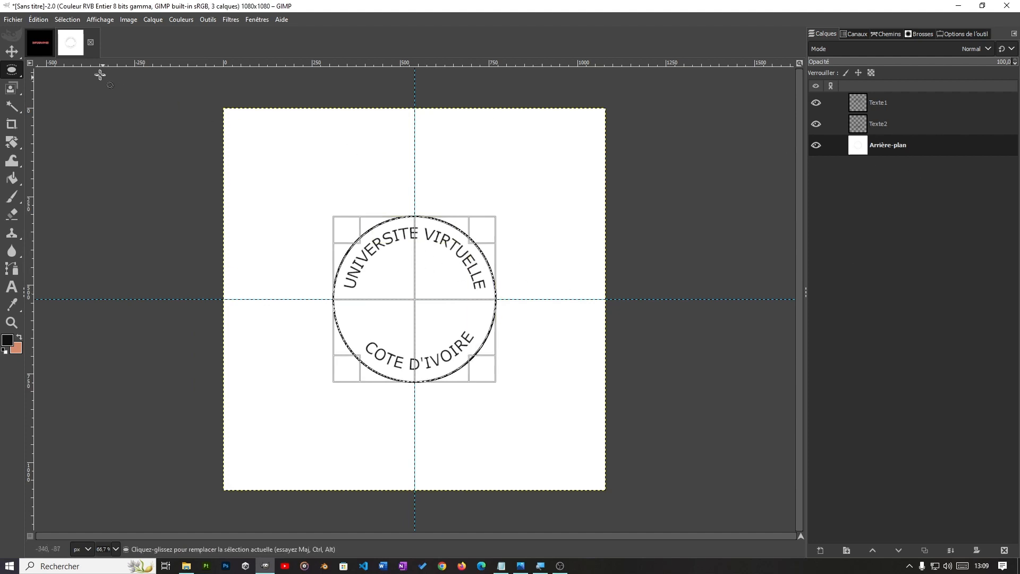
{"action": "left_click", "coordinate": [67, 20]}
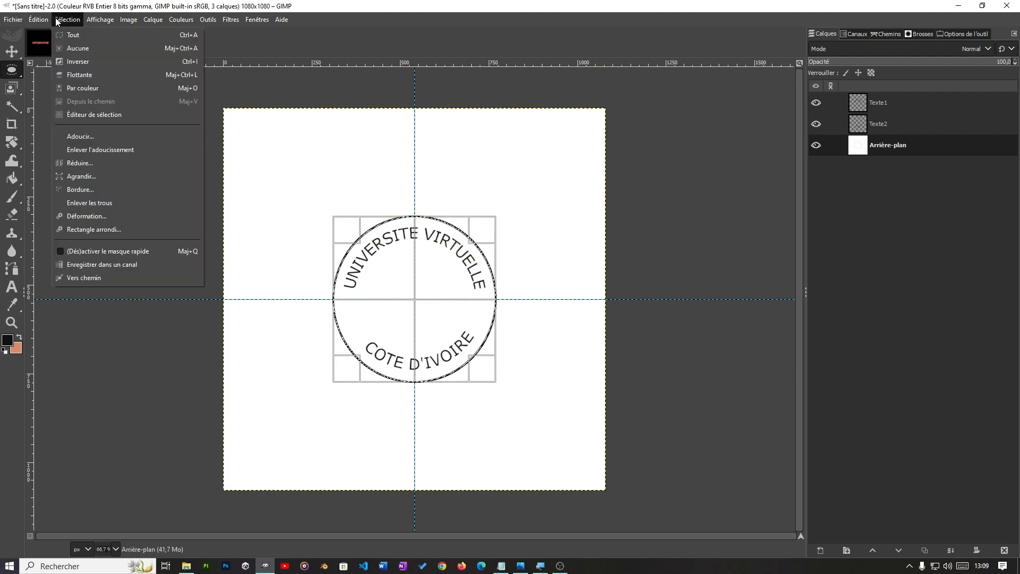
{"action": "left_click", "coordinate": [83, 48]}
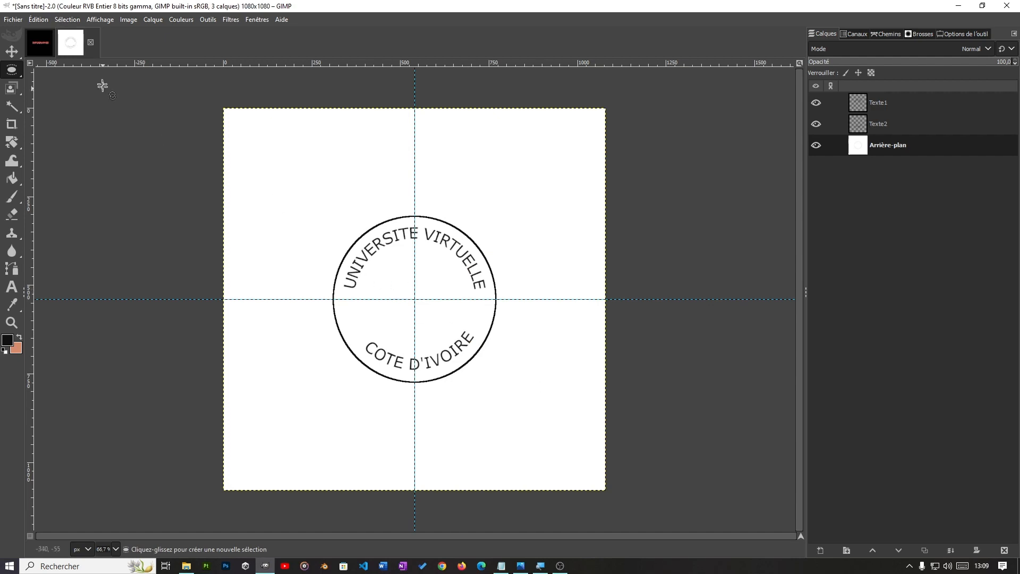
Step: Draw a smaller circular selection centred on the guide intersection, just inside the curved lettering
{"action": "mouse_move", "coordinate": [12, 69]}
{"action": "left_click", "coordinate": [70, 89]}
{"action": "left_click_drag", "start_coordinate": [415, 282], "coordinate": [461, 346]}
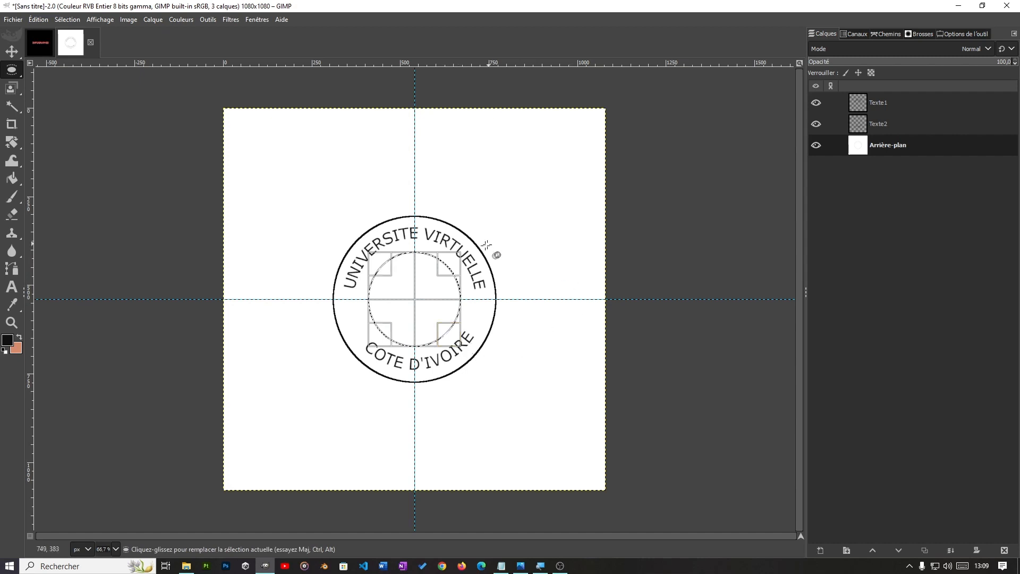
Step: Stroke the inner circular selection with a solid 4 px line and clear the selection
{"action": "left_click", "coordinate": [38, 19]}
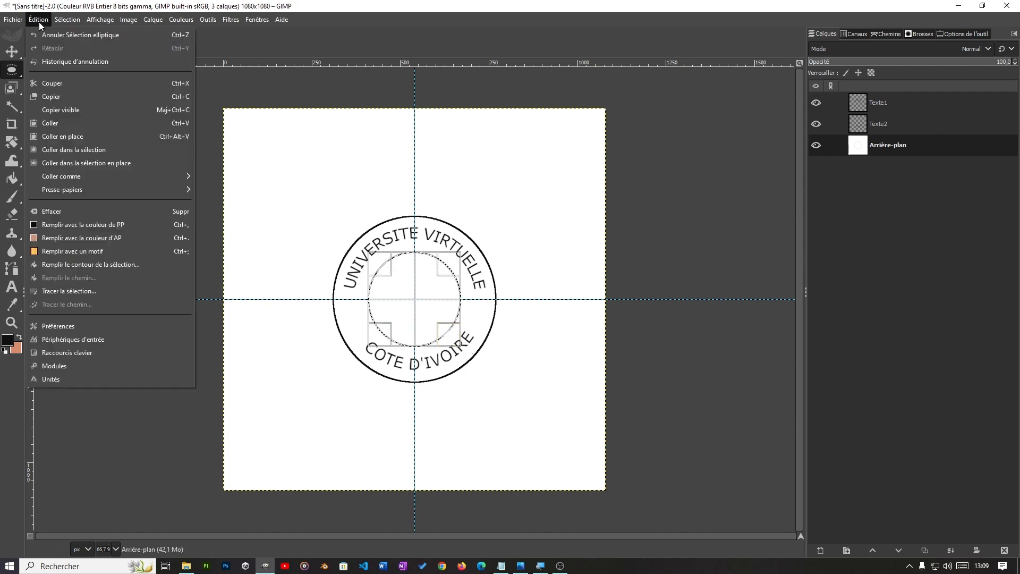
{"action": "left_click", "coordinate": [59, 291]}
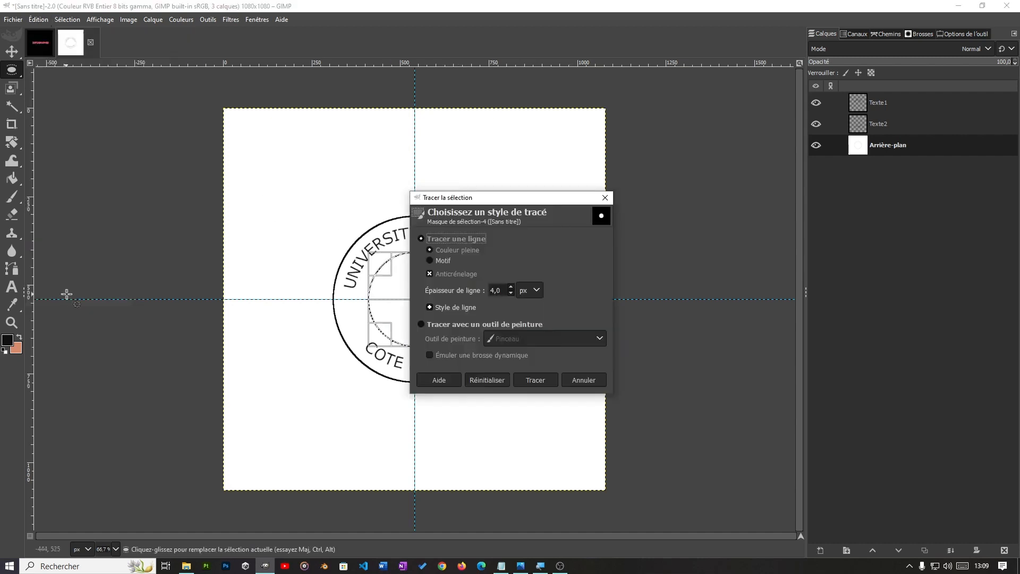
{"action": "left_click", "coordinate": [520, 379]}
{"action": "left_click", "coordinate": [66, 21]}
{"action": "left_click", "coordinate": [78, 48]}
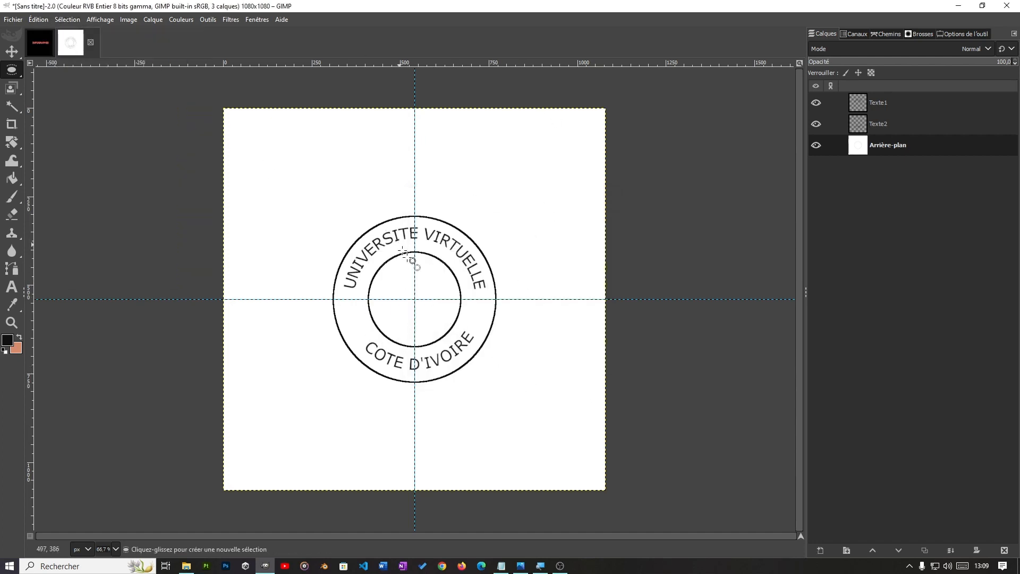
Step: Remove all guides from the image
{"action": "left_click", "coordinate": [128, 20]}
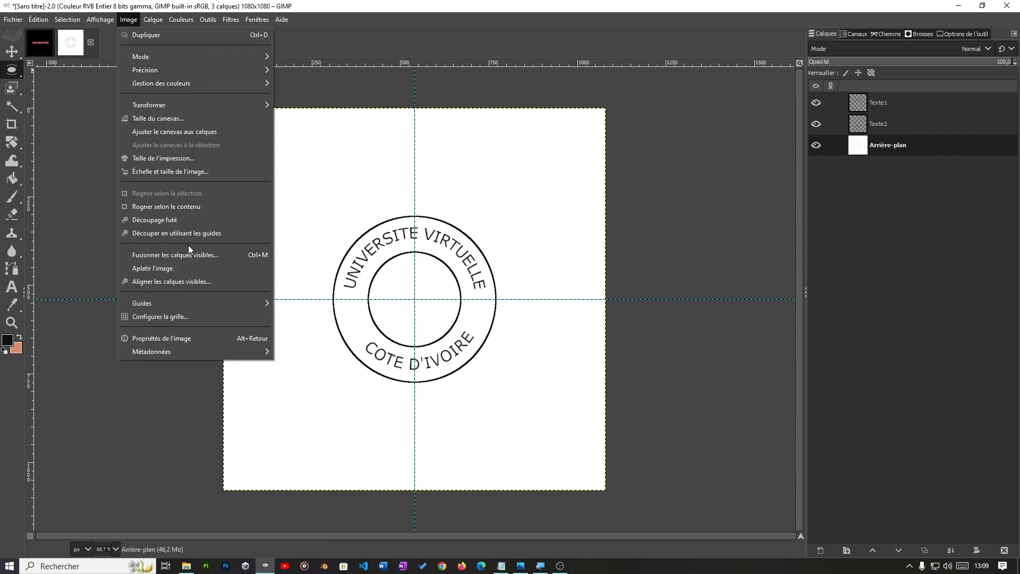
{"action": "mouse_move", "coordinate": [171, 301]}
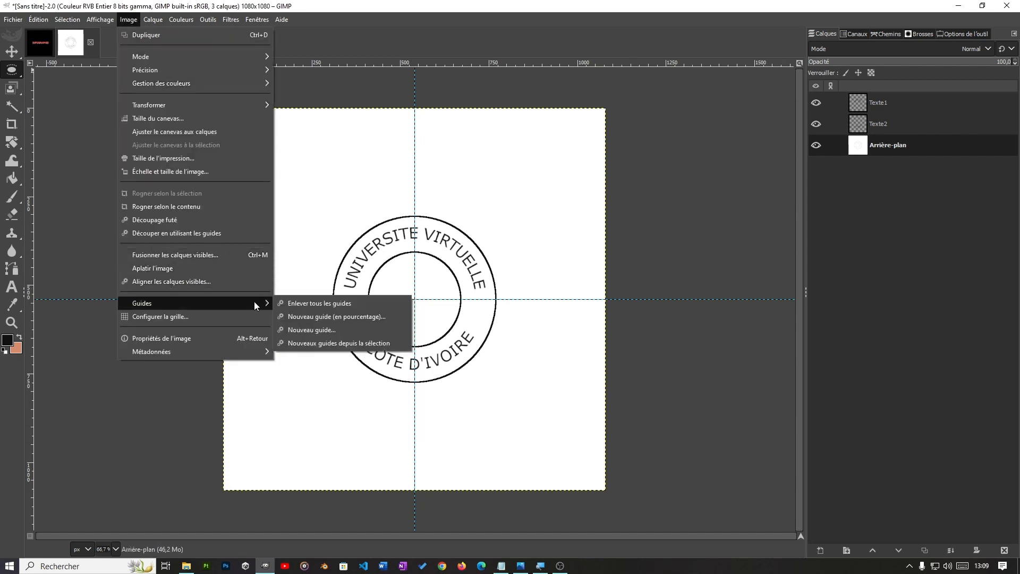
{"action": "left_click", "coordinate": [304, 303]}
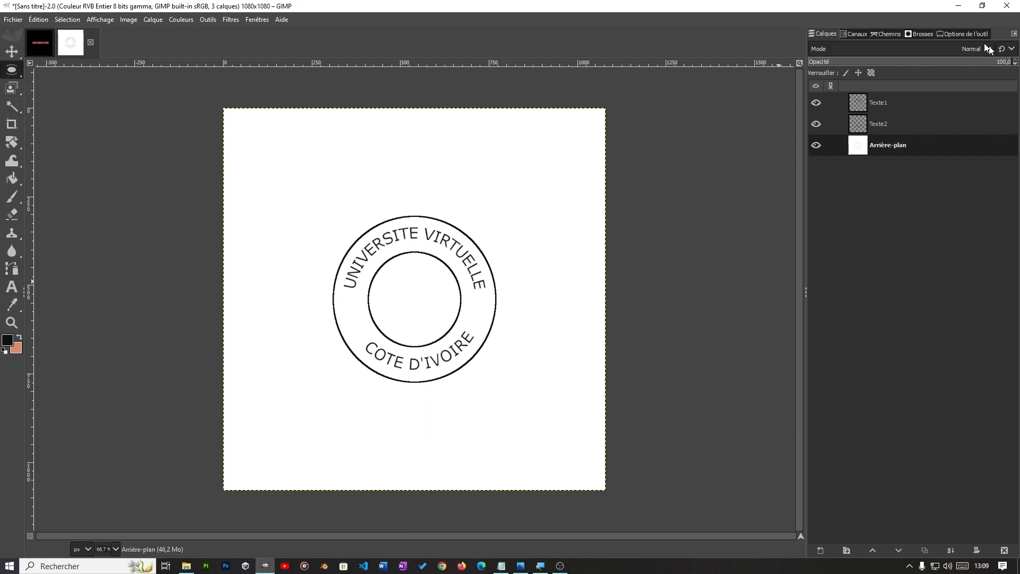
Step: Choose the Wilber brush for the Paintbrush tool
{"action": "left_click", "coordinate": [923, 34]}
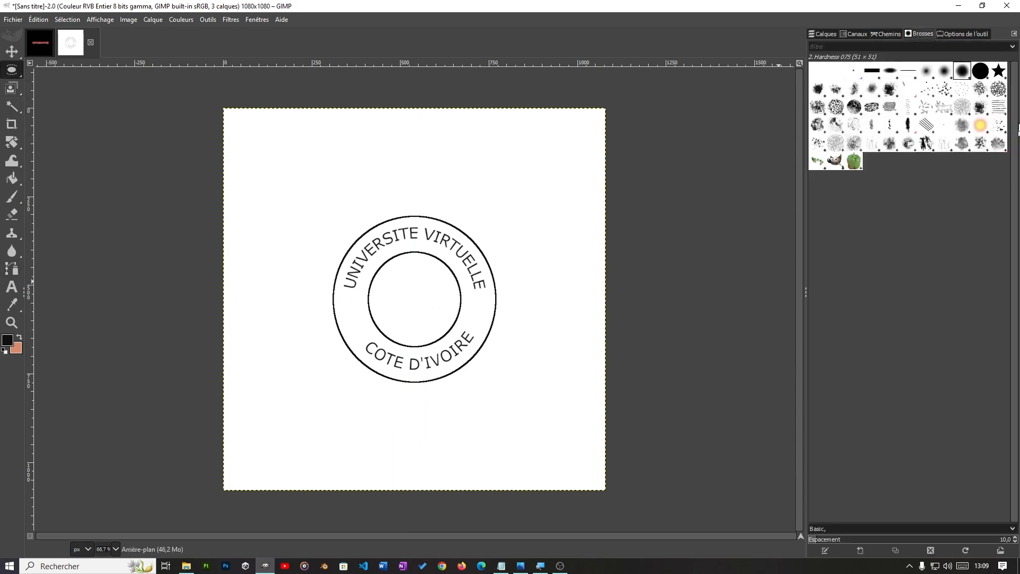
{"action": "left_click", "coordinate": [835, 161]}
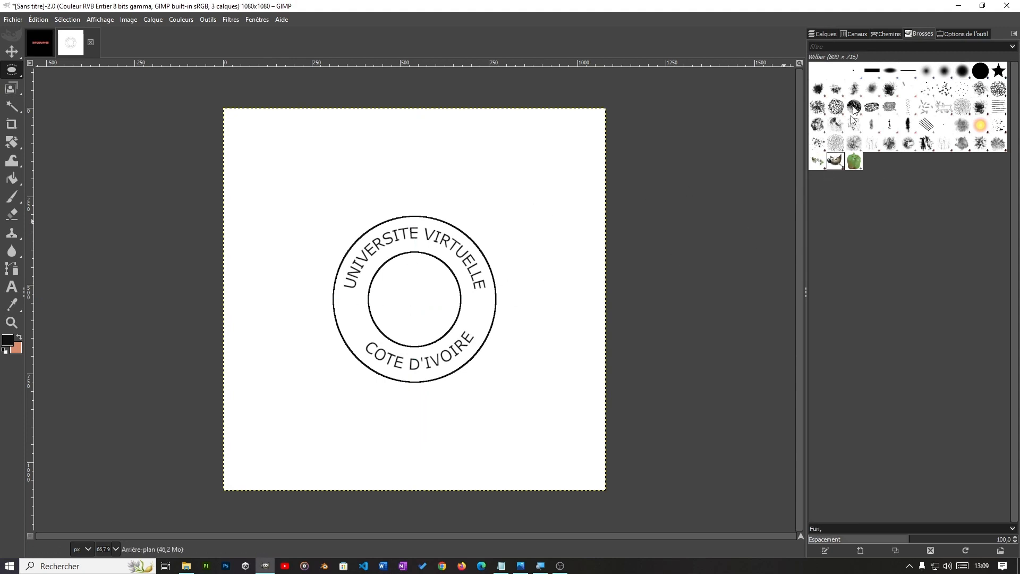
{"action": "left_click", "coordinate": [823, 33]}
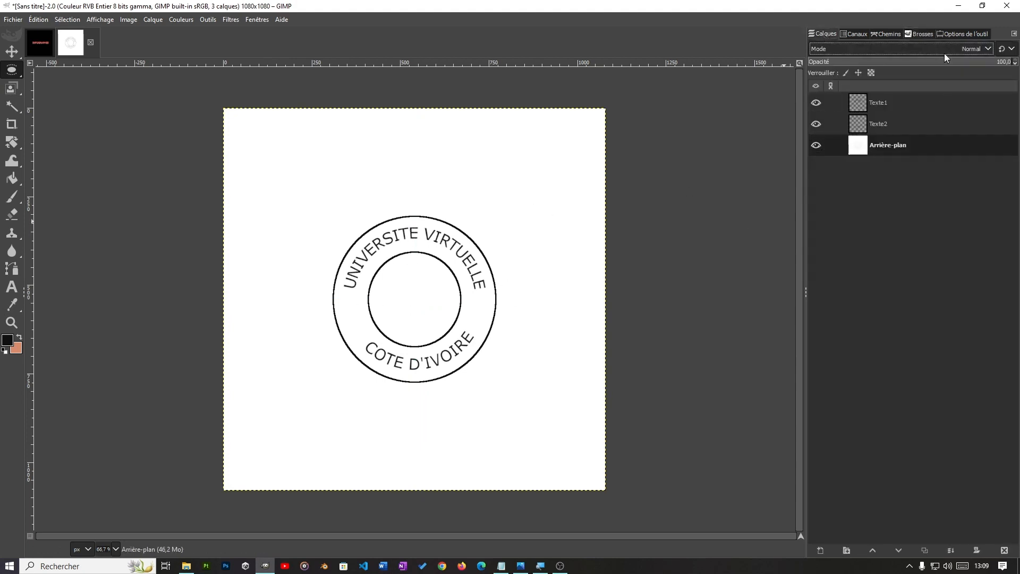
{"action": "left_click", "coordinate": [929, 33]}
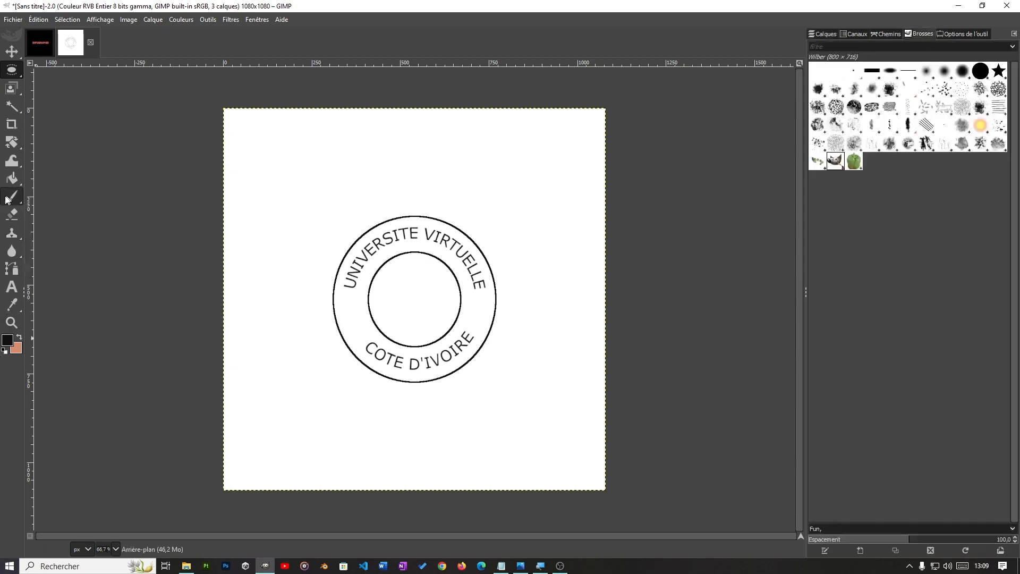
{"action": "mouse_move", "coordinate": [4, 199]}
{"action": "left_click", "coordinate": [45, 196]}
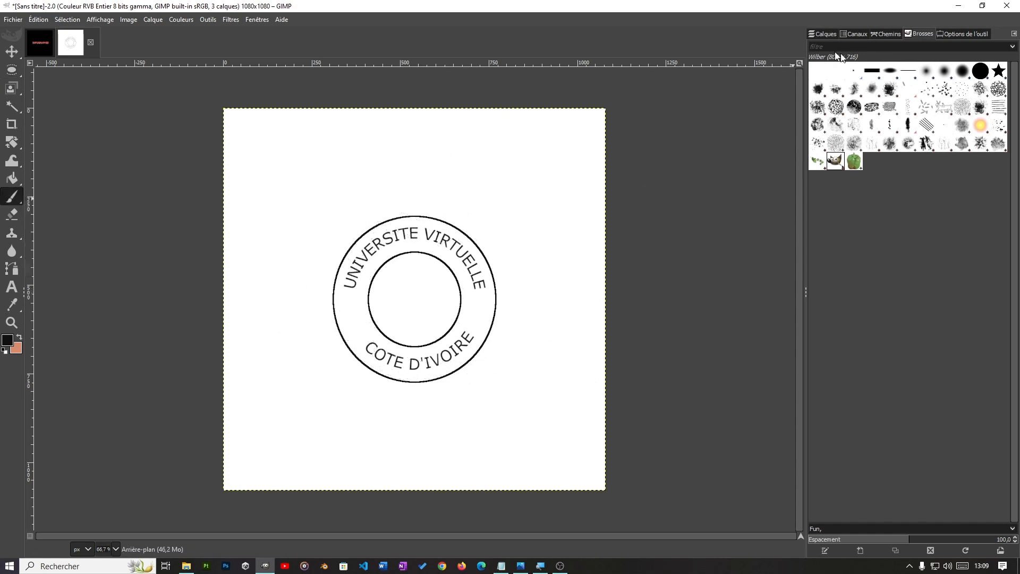
Step: Set the brush size to 114 and stamp Wilber once near the centre of the inner circle
{"action": "left_click", "coordinate": [964, 35]}
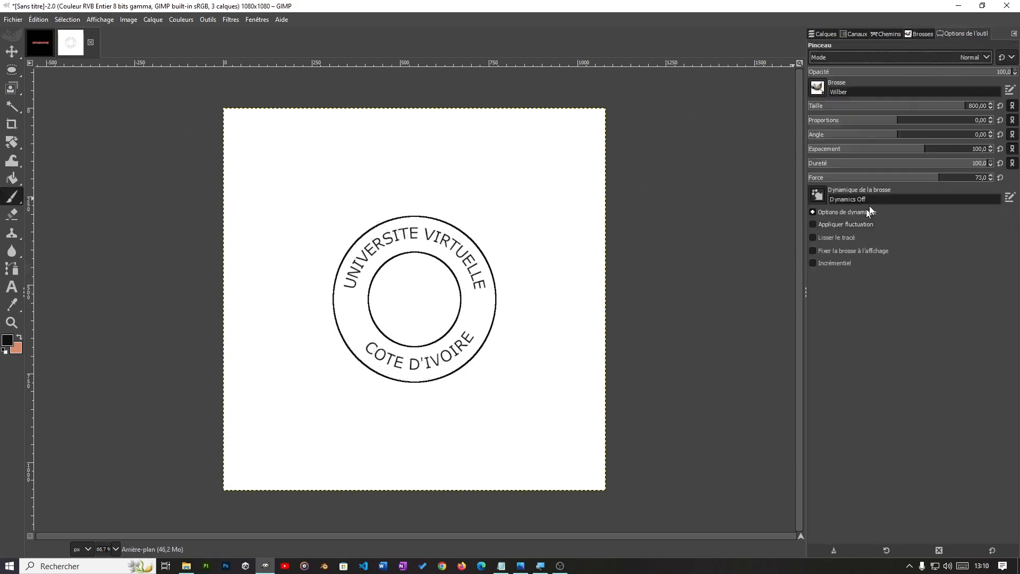
{"action": "left_click_drag", "start_coordinate": [884, 105], "coordinate": [866, 108]}
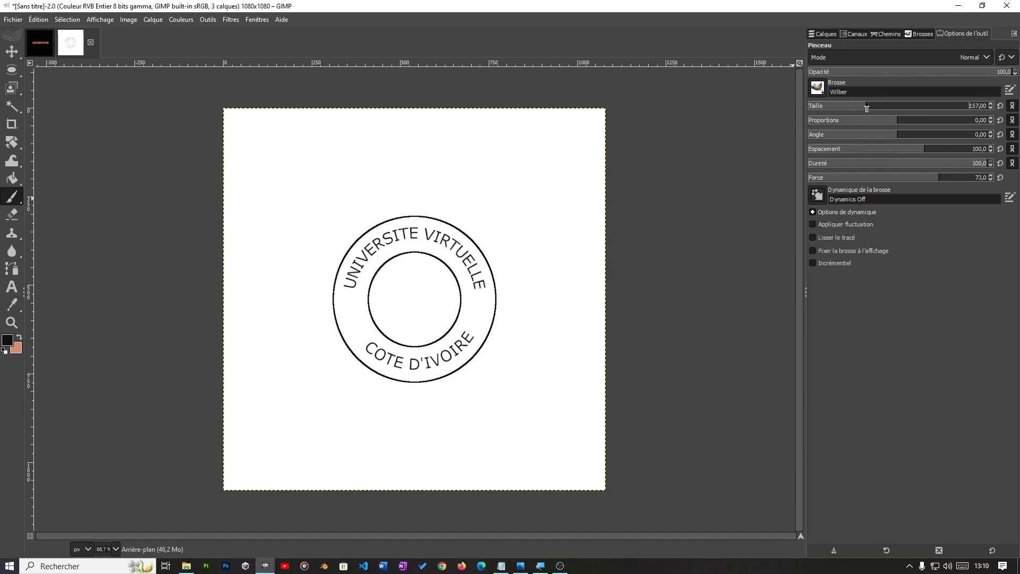
{"action": "left_click", "coordinate": [422, 305]}
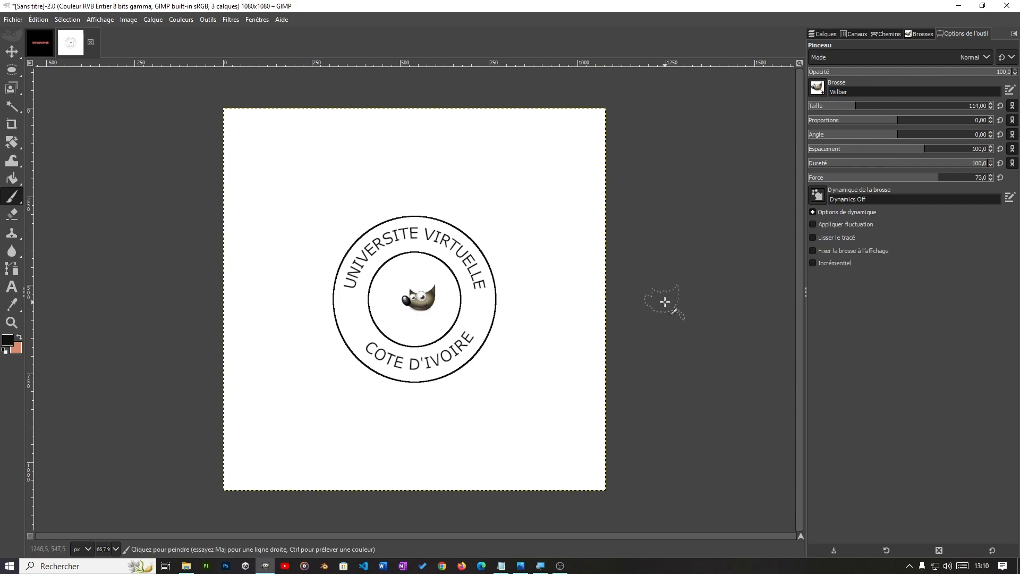
Step: Switch to Bloc-notes to review the GIMP exercise list in CTIN.txt, and minimize it to return to the image
{"action": "left_click", "coordinate": [504, 568]}
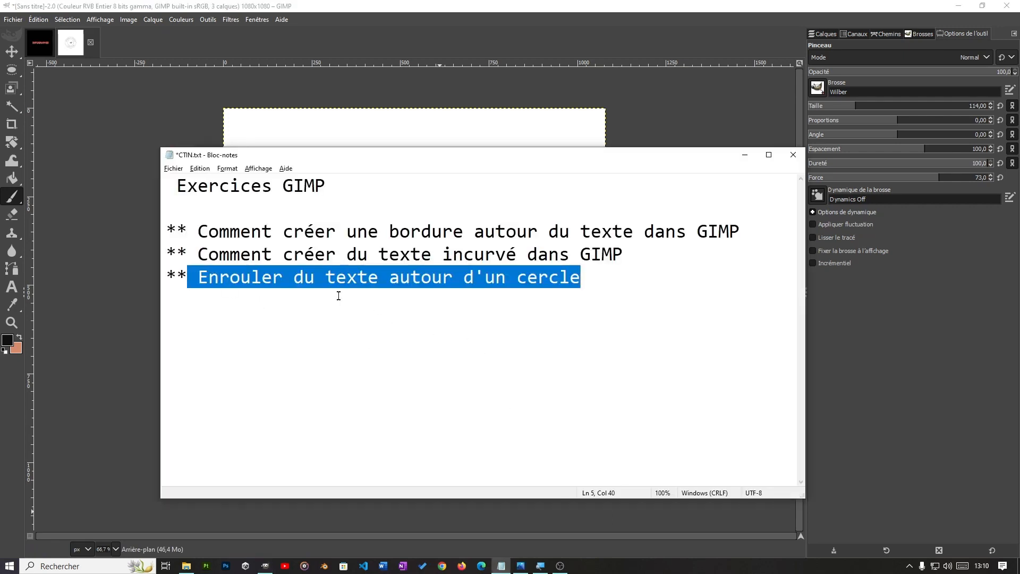
{"action": "left_click", "coordinate": [618, 287]}
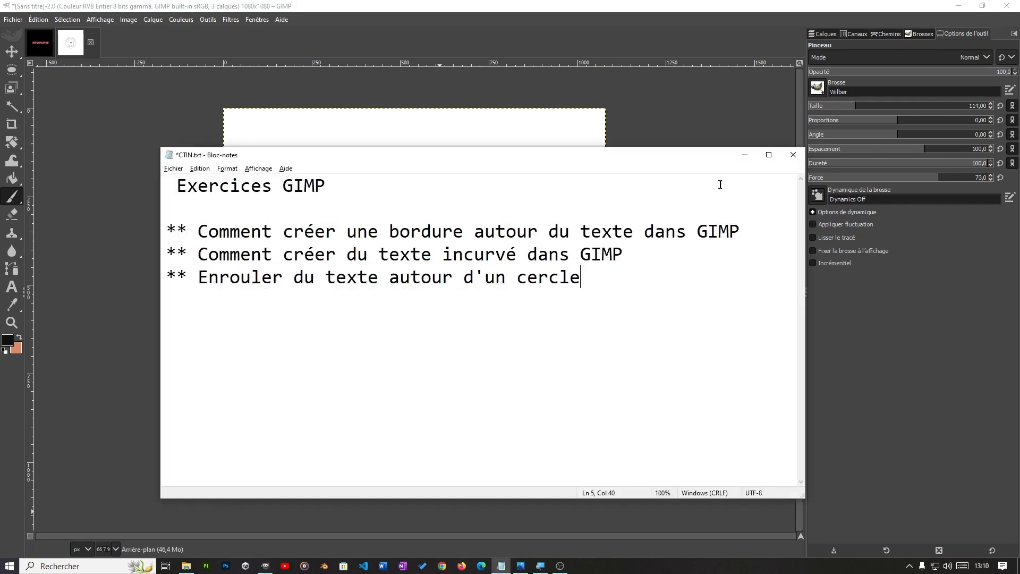
{"action": "left_click", "coordinate": [744, 155]}
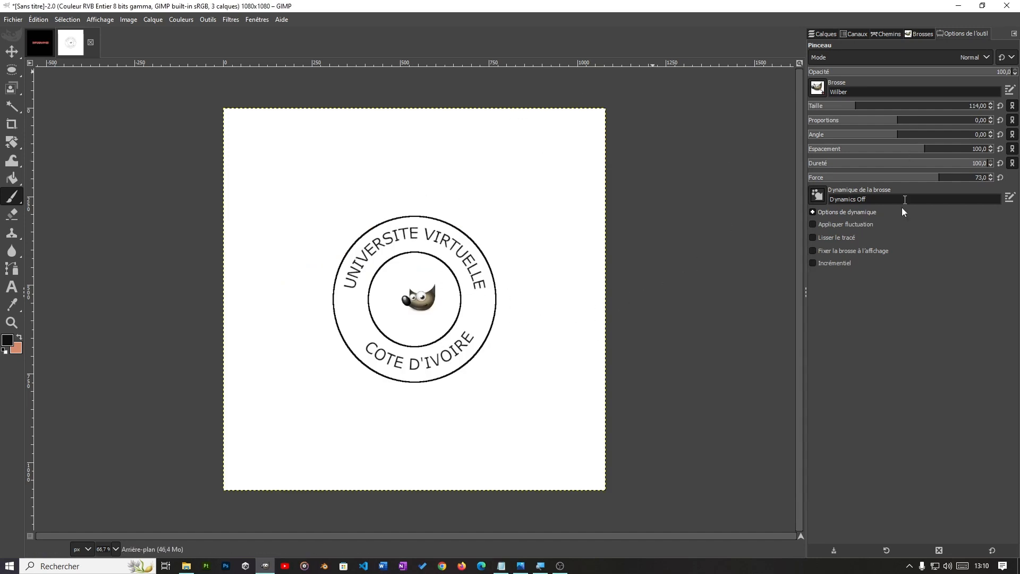